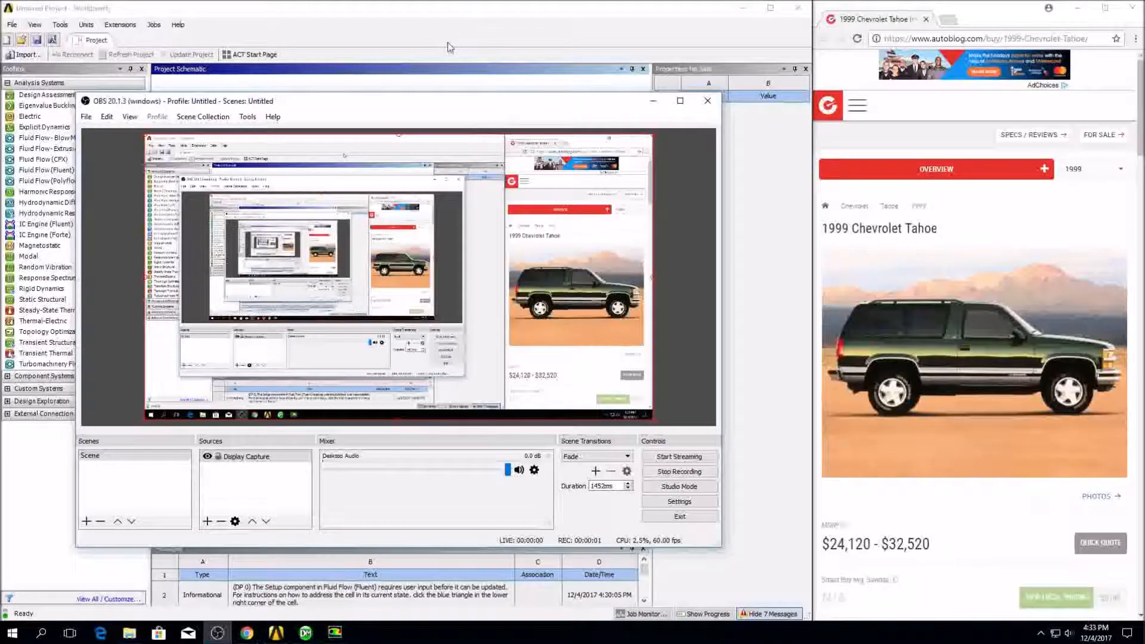
# Switch to Workbench and add a Fluid Flow (Fluent) analysis system to the project schematic.
pyautogui.click(450, 48)
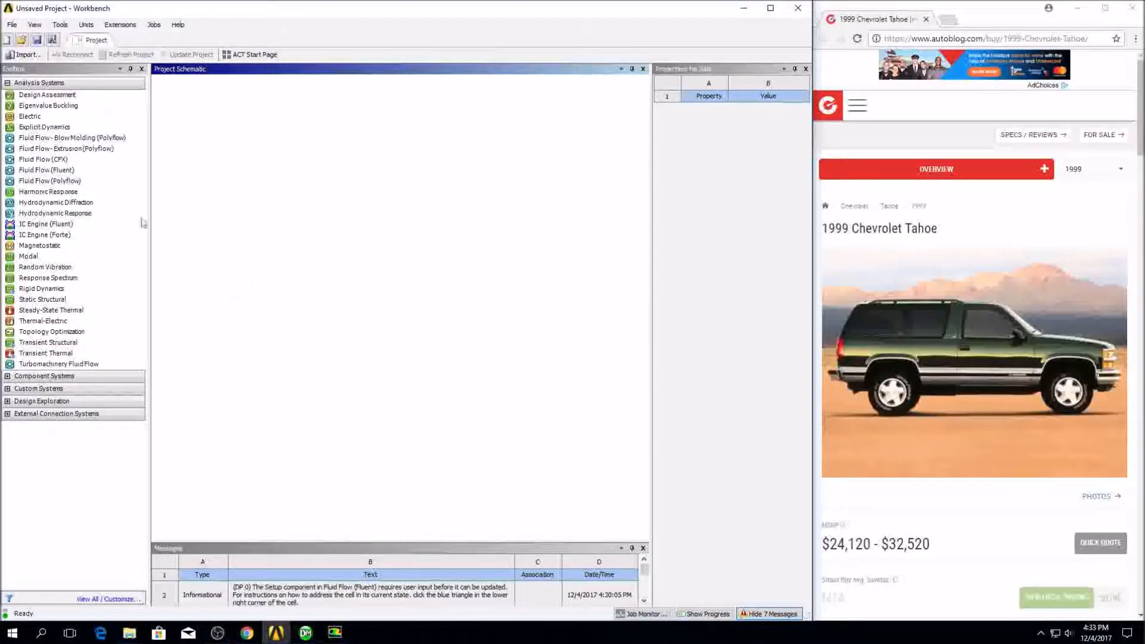
pyautogui.doubleClick(52, 171)
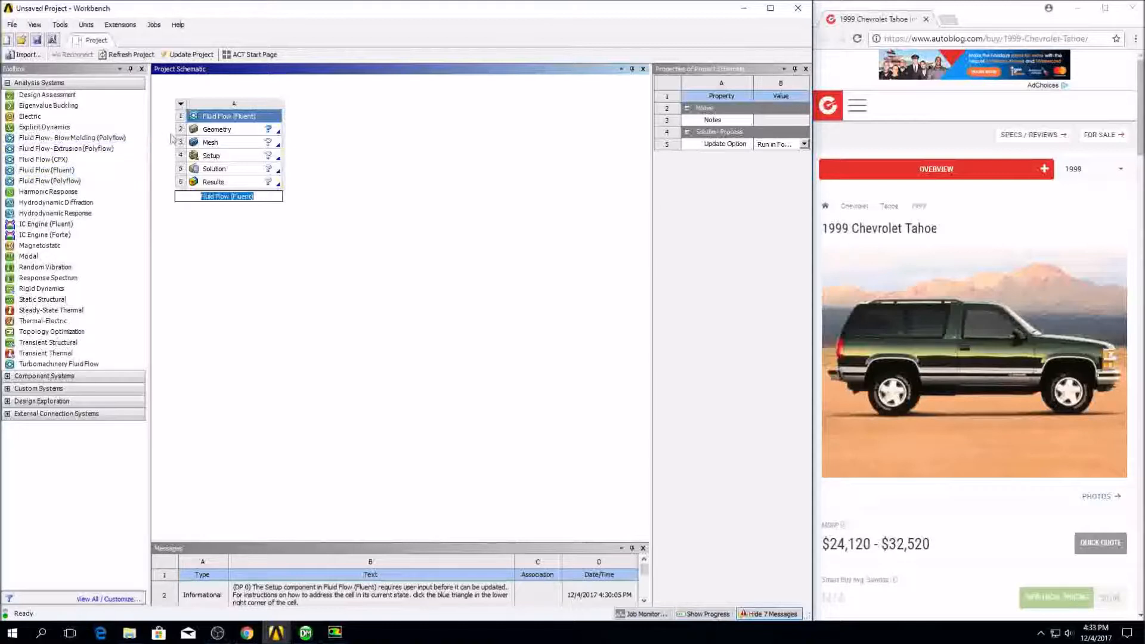
pyautogui.click(208, 136)
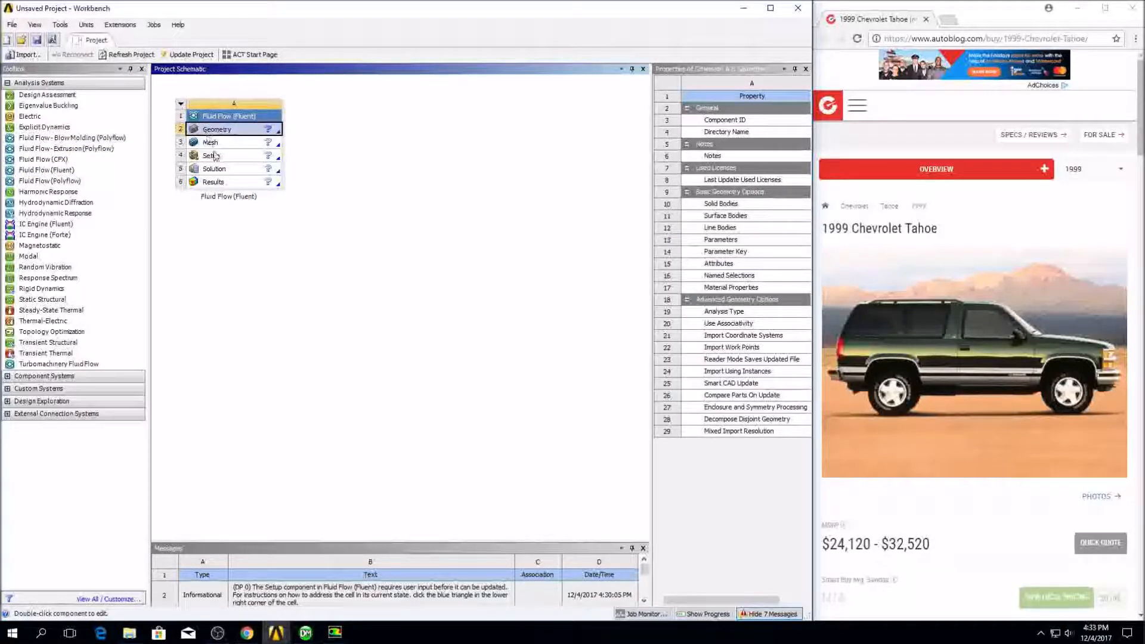
# Set the Analysis Type to 2D in the properties of the Fluid Flow system's Geometry cell.
pyautogui.rightClick(206, 131)
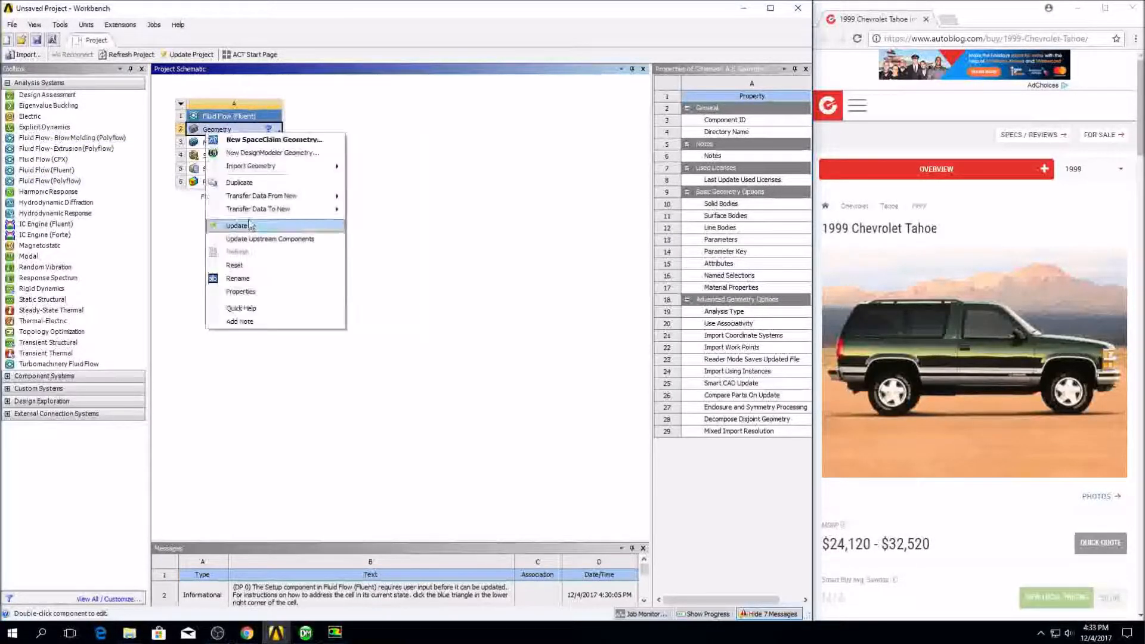
pyautogui.click(252, 291)
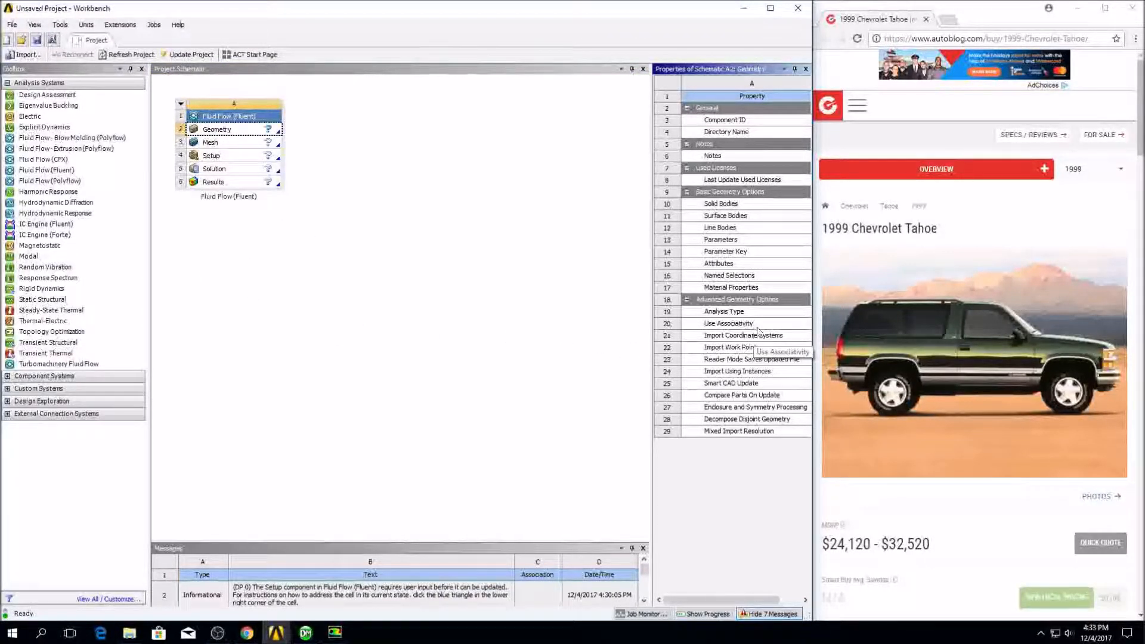
pyautogui.moveTo(734, 599); pyautogui.dragTo(757, 599)
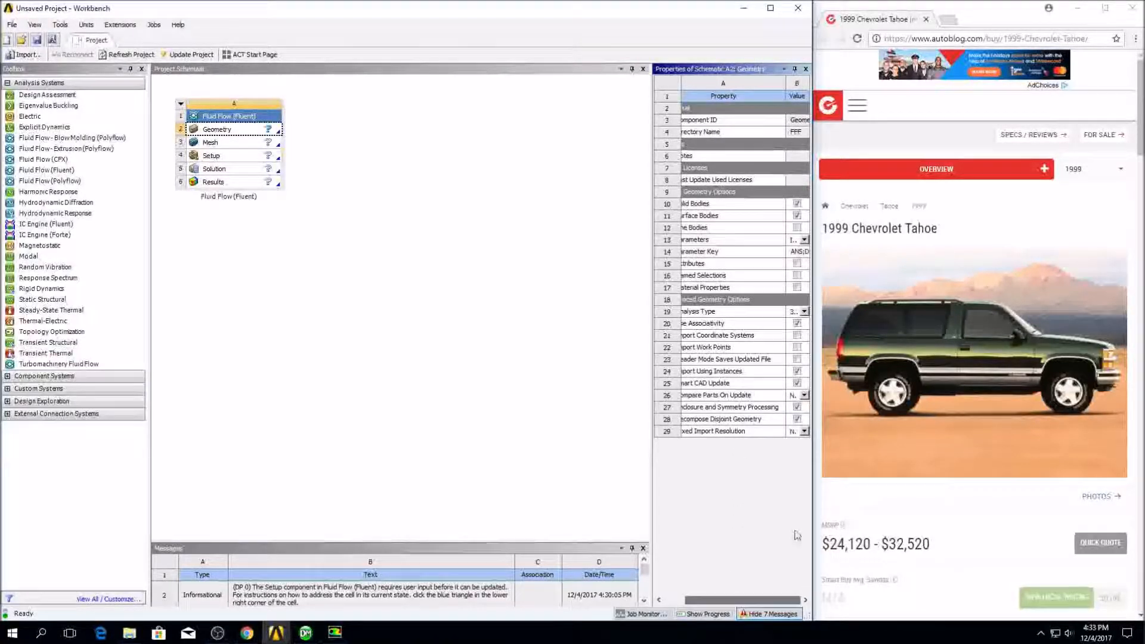
pyautogui.click(805, 312)
pyautogui.click(801, 330)
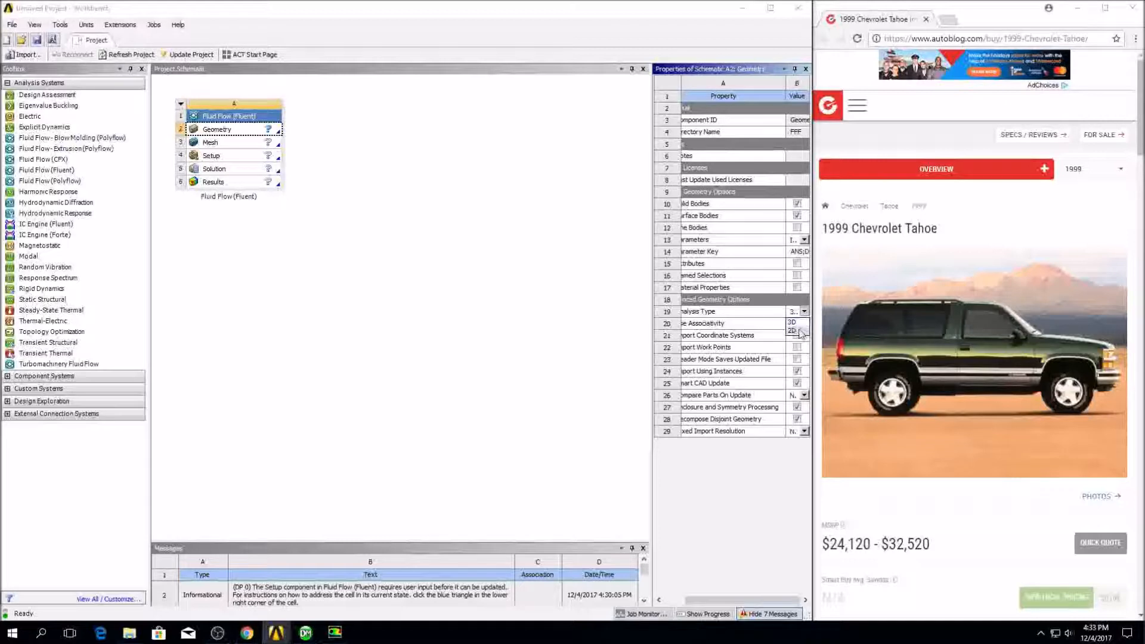
pyautogui.click(443, 289)
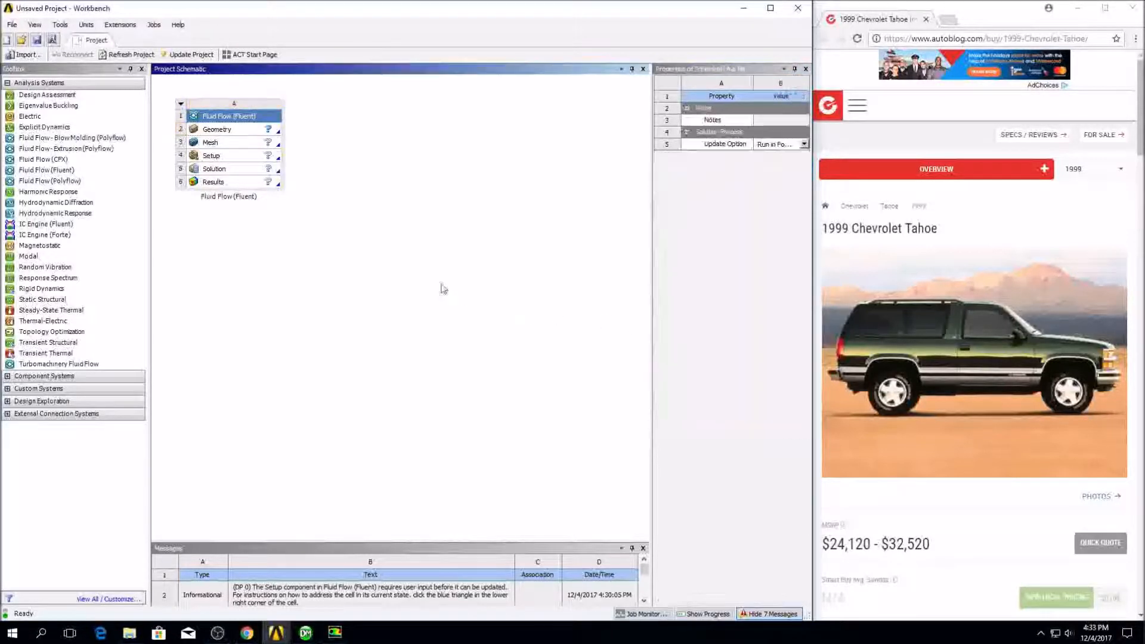
# Create a new DesignModeler geometry and display the sketching grid with 1 m major spacing, adjusting the minor steps per major.
pyautogui.rightClick(250, 130)
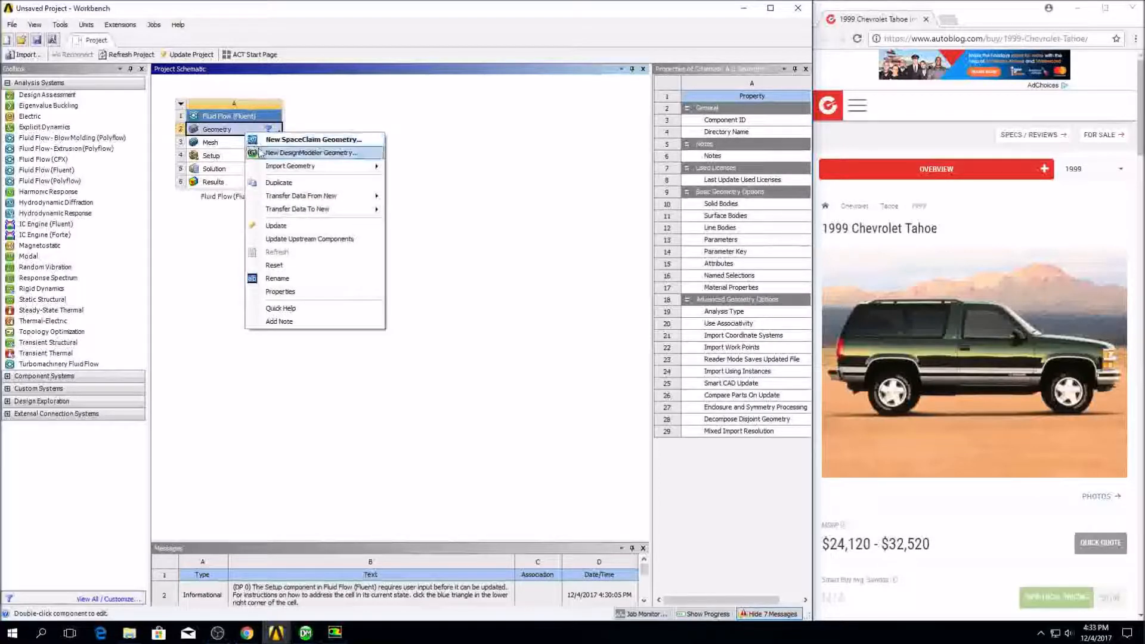
pyautogui.click(260, 149)
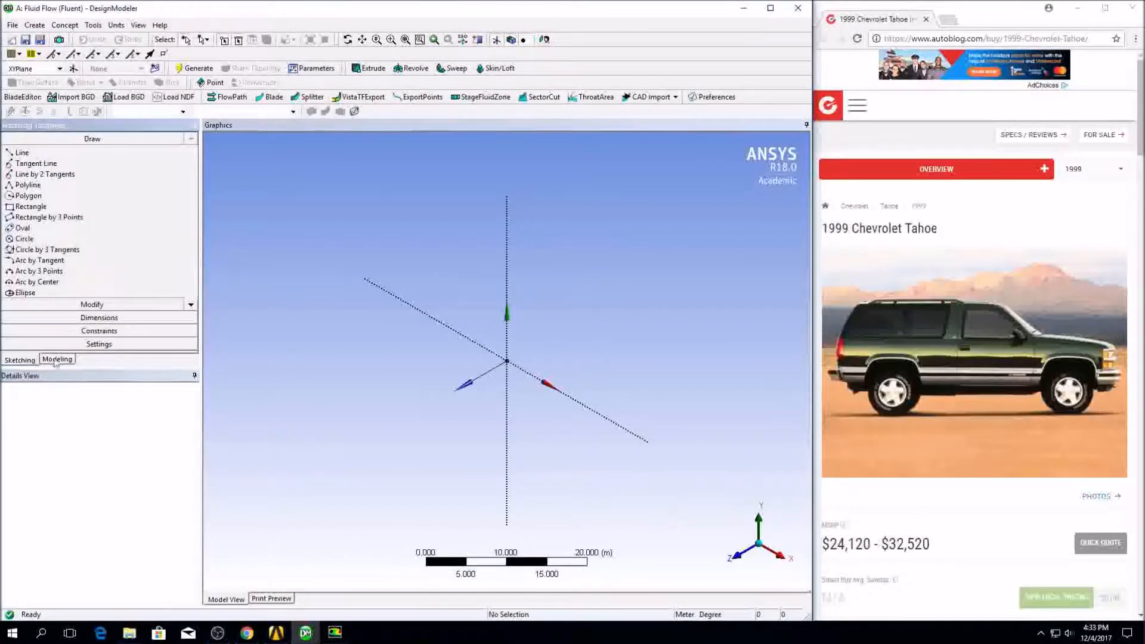
pyautogui.click(86, 346)
pyautogui.click(22, 205)
pyautogui.click(160, 205)
pyautogui.click(174, 219)
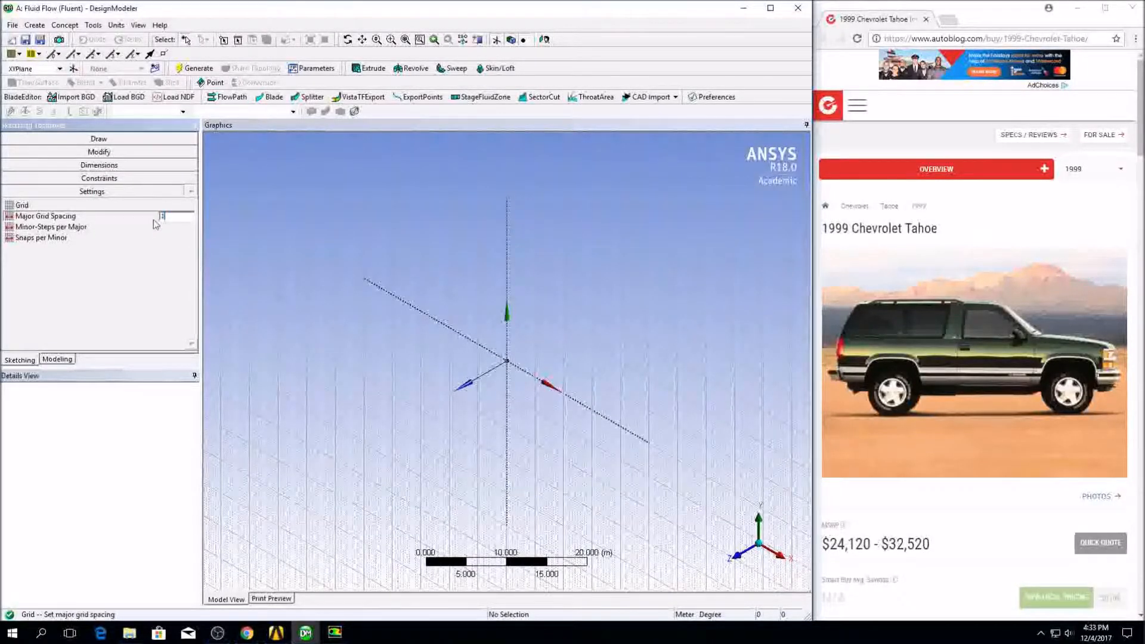
pyautogui.click(158, 227)
pyautogui.doubleClick(163, 228)
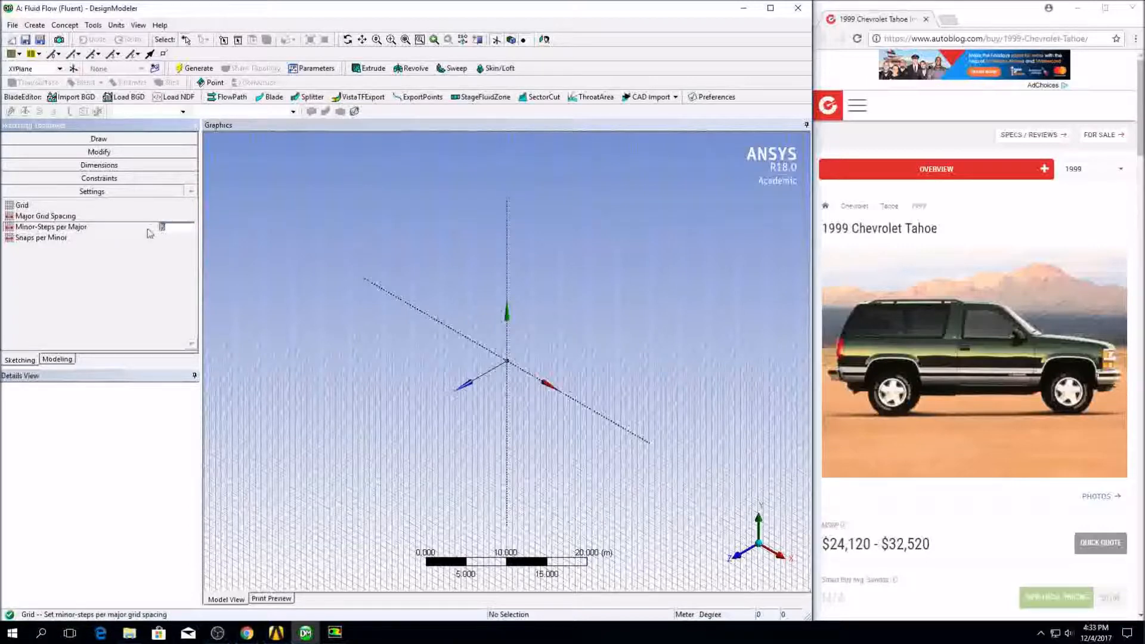
# In the XY plane sketch, draw a vertical line about 0.2 m long up from the front bumper, ending at (3.9, 0.5).
pyautogui.click(92, 140)
pyautogui.click(742, 564)
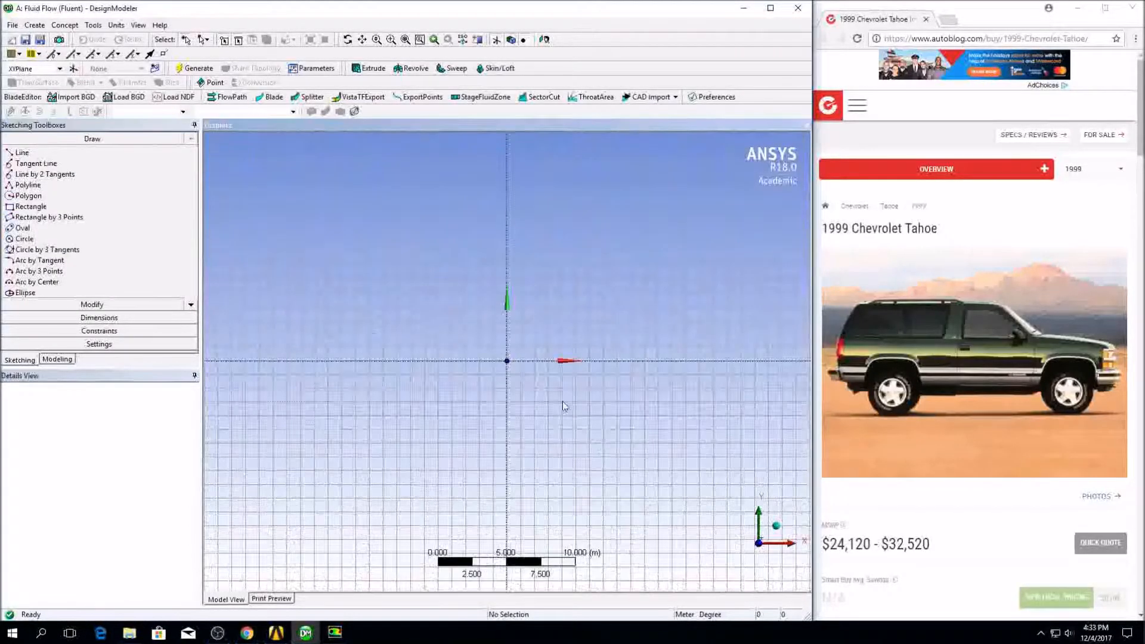
pyautogui.keyDown('ctrl'); pyautogui.moveTo(395, 379); pyautogui.dragTo(390, 381, button='middle'); pyautogui.keyUp('ctrl')
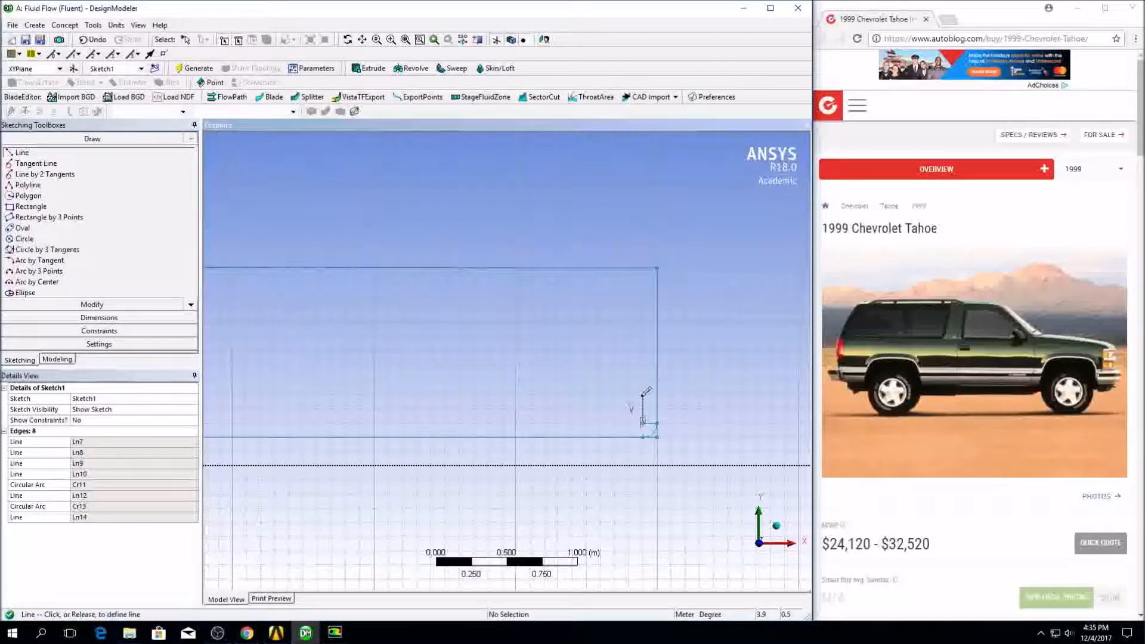
pyautogui.click(643, 394)
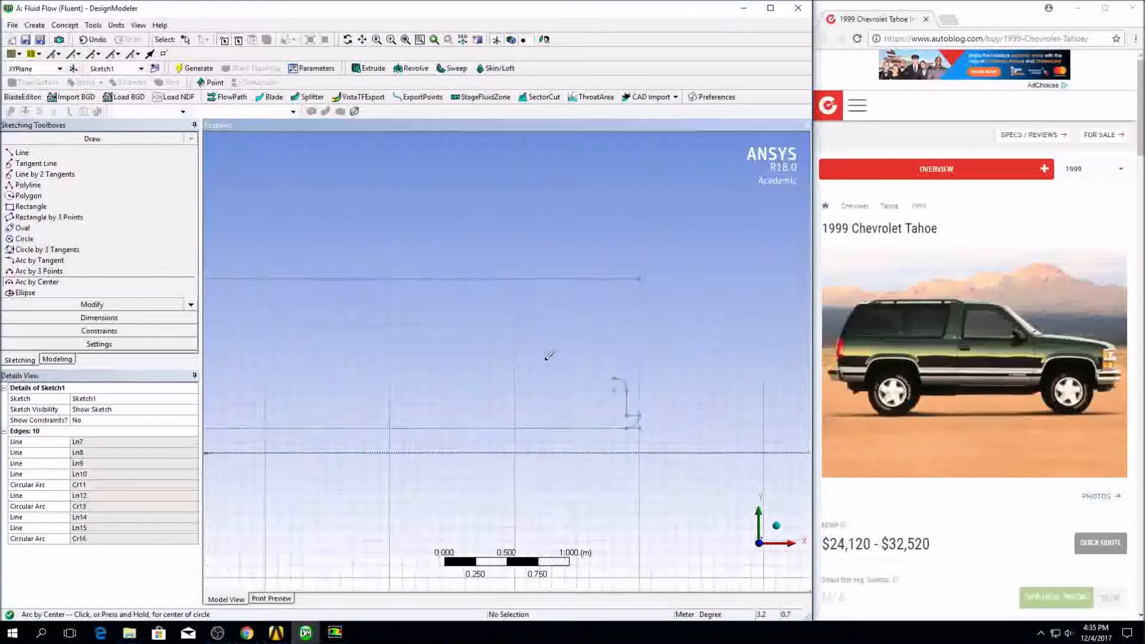
# Draw the hood line from the front arc to (2.8, 0.8) and the windshield line from there up to the roof edge.
pyautogui.scroll(-3, 540, 346)
pyautogui.scroll(-1, 533, 334)
pyautogui.keyDown('ctrl'); pyautogui.moveTo(532, 334); pyautogui.dragTo(706, 339, button='middle'); pyautogui.keyUp('ctrl')
pyautogui.click(39, 155)
pyautogui.click(786, 361)
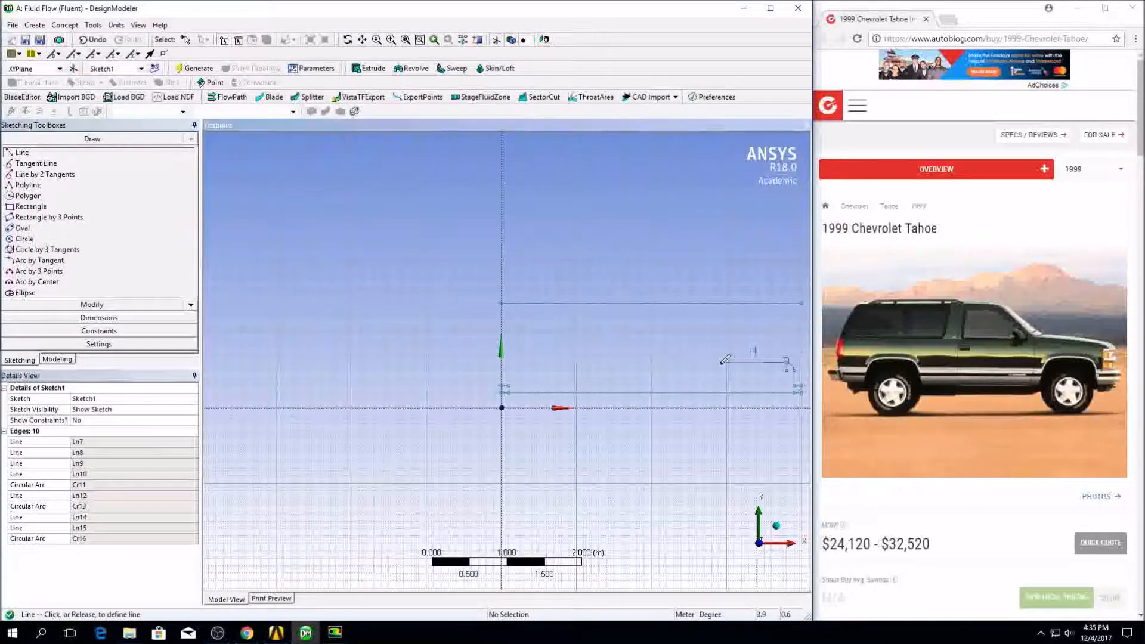
pyautogui.click(711, 346)
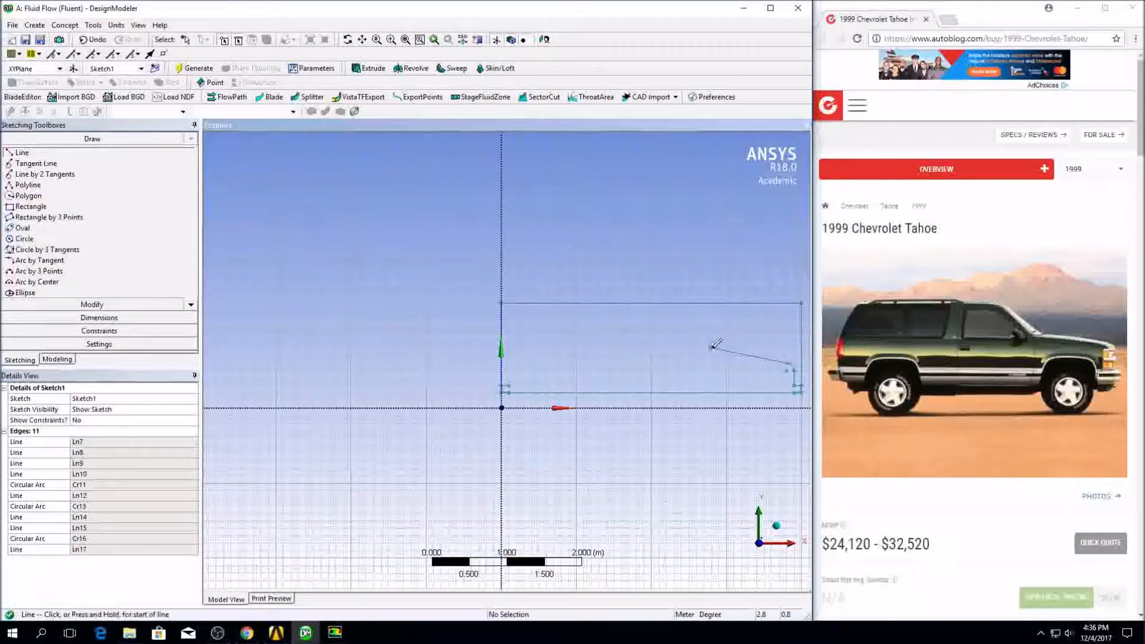
pyautogui.click(682, 302)
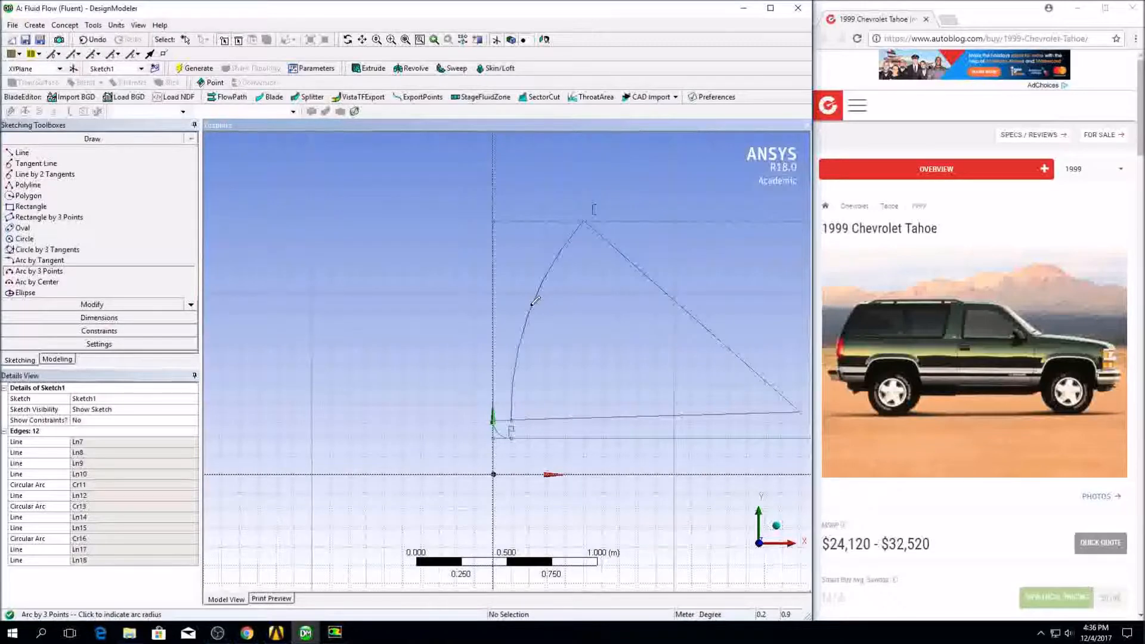
# Complete the three-point arc for the car's rear, from the rear bumper to the roof line, passing through about (0.2, 0.9).
pyautogui.click(532, 306)
pyautogui.scroll(-3, 659, 329)
pyautogui.moveTo(681, 332)
pyautogui.keyDown('ctrl'); pyautogui.mouseDown(button='middle')
pyautogui.moveTo(444, 334)
pyautogui.moveTo(480, 322)
pyautogui.mouseUp(button='middle'); pyautogui.keyUp('ctrl')
pyautogui.scroll(-1, 445, 334)
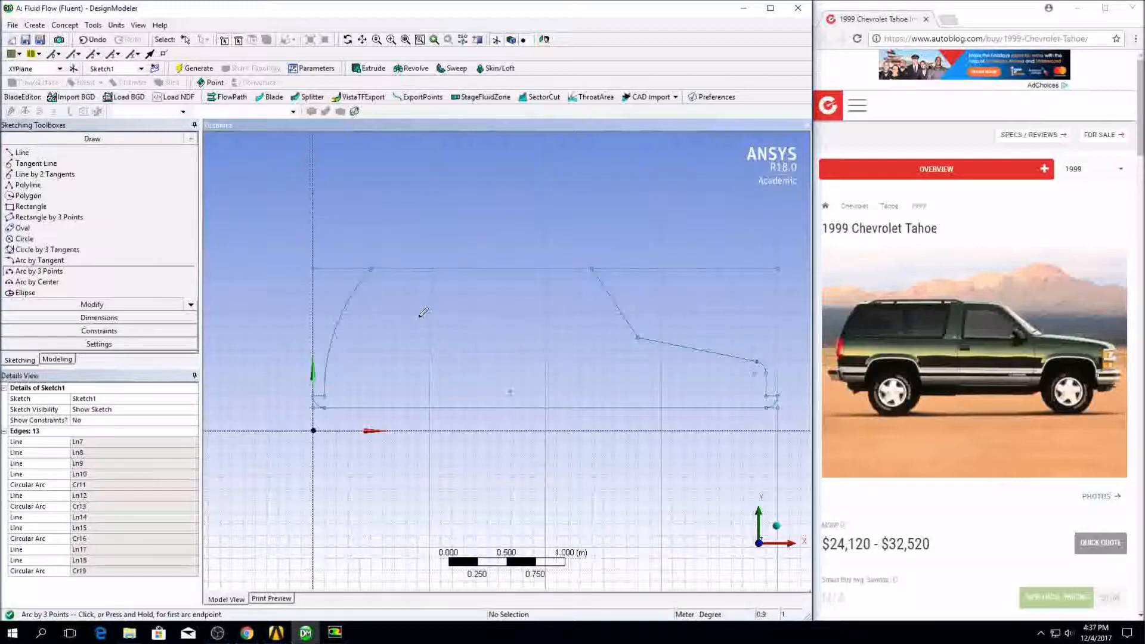
# Trim the leftover segments of the bounding rectangle outside the car's rear arc and rear bumper.
pyautogui.click(92, 304)
pyautogui.click(23, 198)
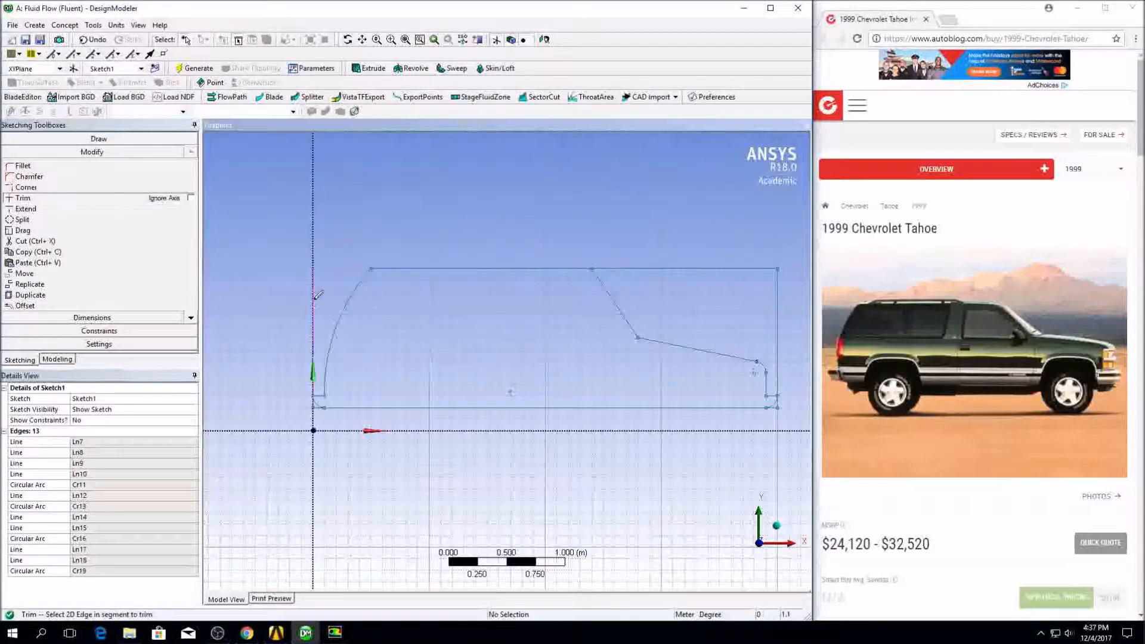
pyautogui.click(320, 412)
pyautogui.click(673, 361)
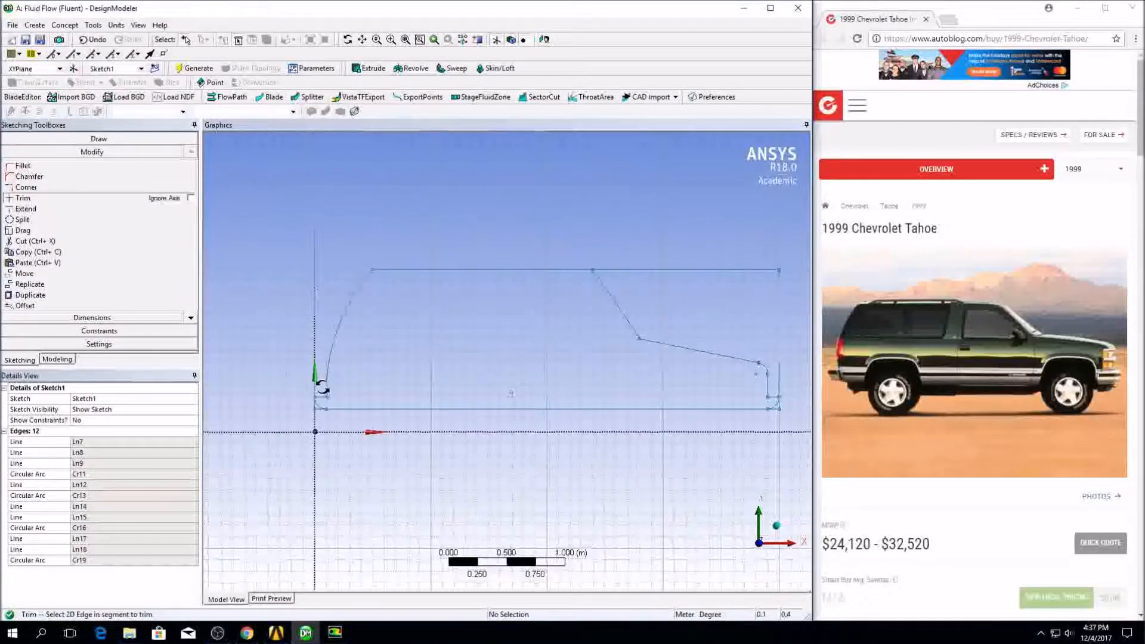
# Trim the leftover rectangle segments ahead of the windshield and around the front bumper to leave only the car outline.
pyautogui.scroll(3, 358, 350)
pyautogui.scroll(-3, 699, 309)
pyautogui.moveTo(699, 309)
pyautogui.keyDown('ctrl'); pyautogui.mouseDown(button='middle')
pyautogui.moveTo(561, 324)
pyautogui.moveTo(373, 371)
pyautogui.mouseUp(button='middle'); pyautogui.keyUp('ctrl')
pyautogui.click(686, 312)
pyautogui.scroll(-1, 688, 347)
pyautogui.scroll(5, 688, 347)
pyautogui.keyDown('ctrl'); pyautogui.moveTo(672, 341); pyautogui.dragTo(354, 282, button='middle'); pyautogui.keyUp('ctrl')
pyautogui.click(586, 419)
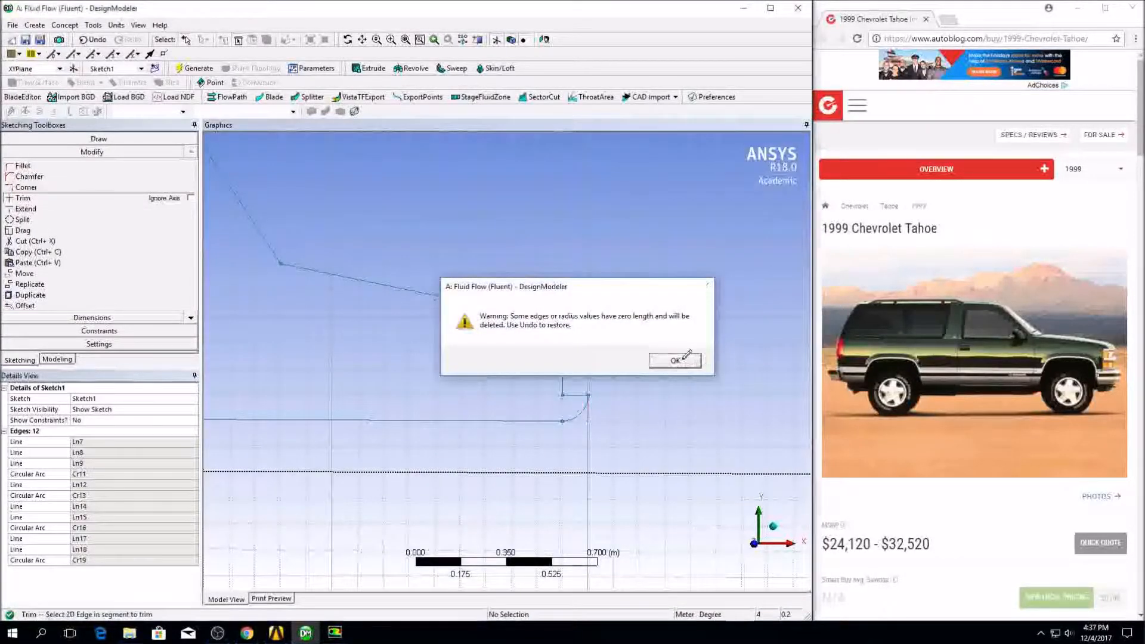
pyautogui.click(674, 361)
# Draw a flow domain rectangle around the car from (6, 0) on the horizontal axis to (-13, 4).
pyautogui.click(92, 139)
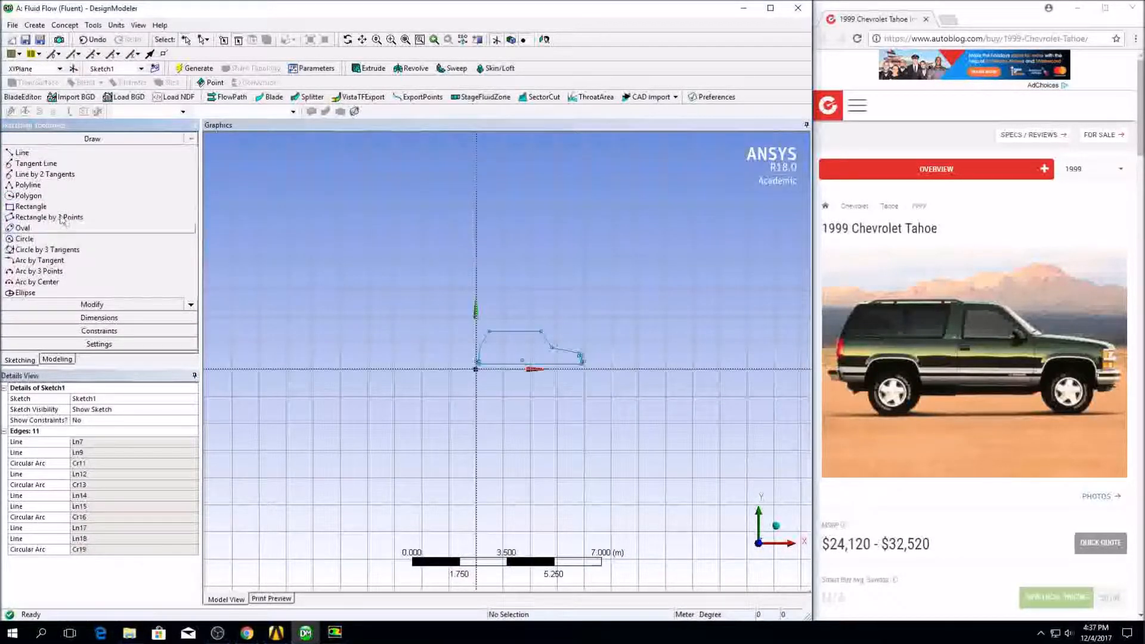
pyautogui.click(31, 206)
pyautogui.scroll(-2, 507, 360)
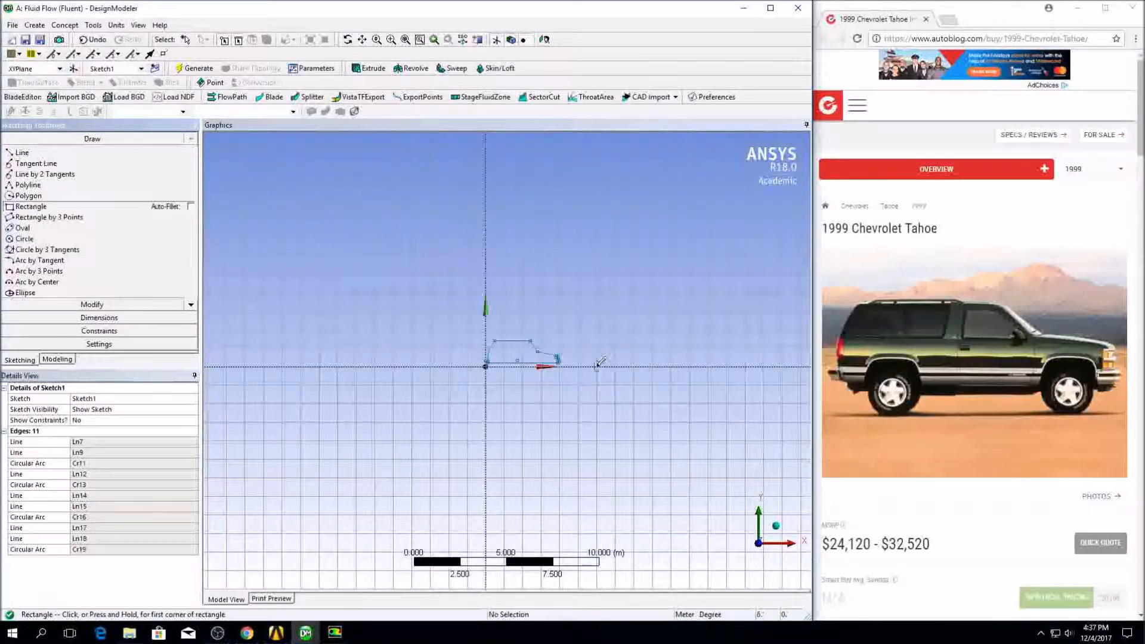
pyautogui.click(596, 366)
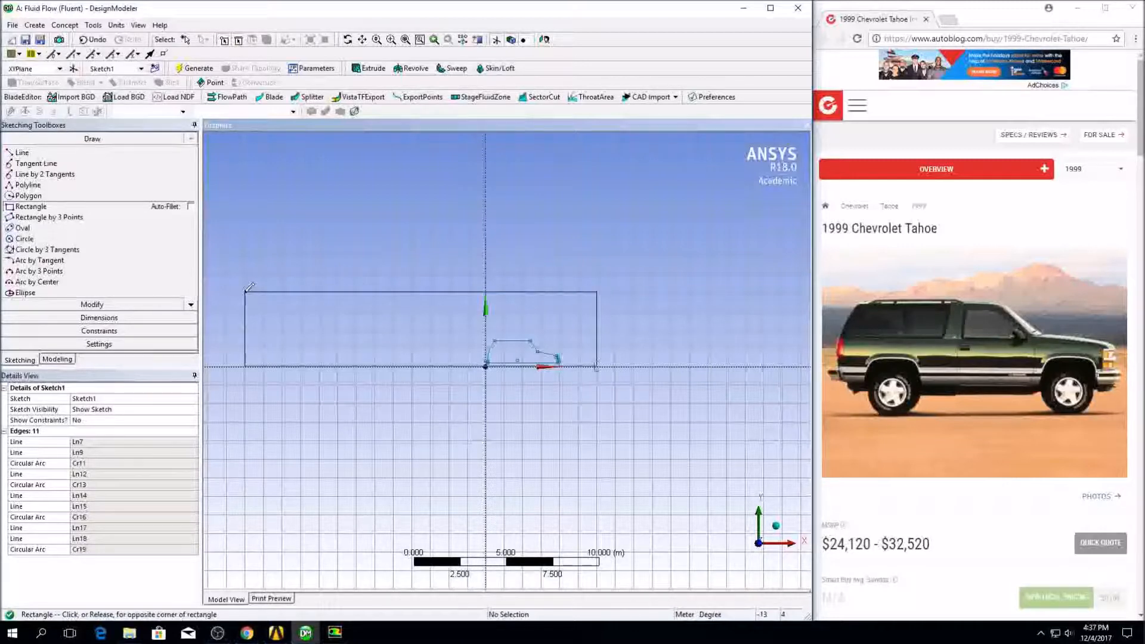
pyautogui.click(245, 291)
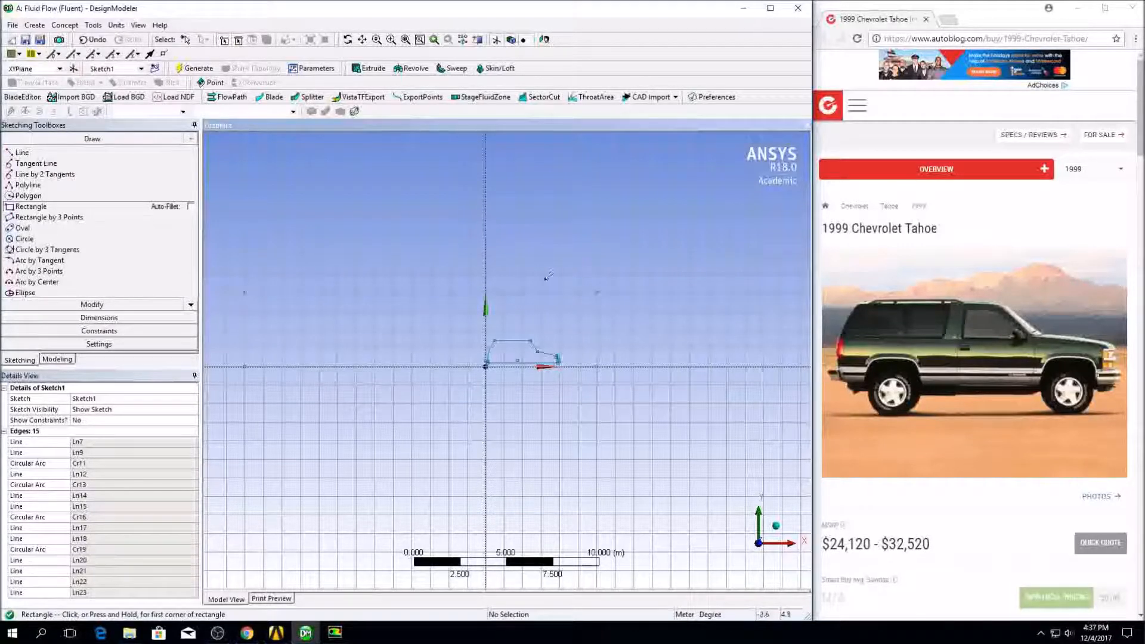
pyautogui.scroll(4, 552, 296)
pyautogui.scroll(-2, 552, 297)
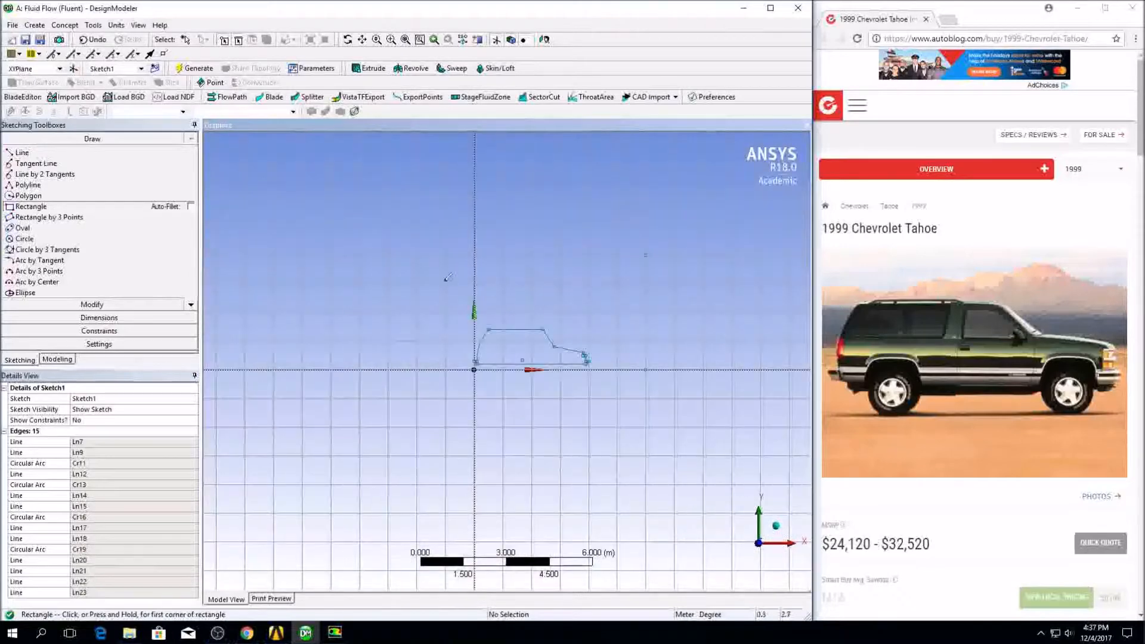
# Generate a surface from Sketch1 using the Add Material operation.
pyautogui.click(64, 25)
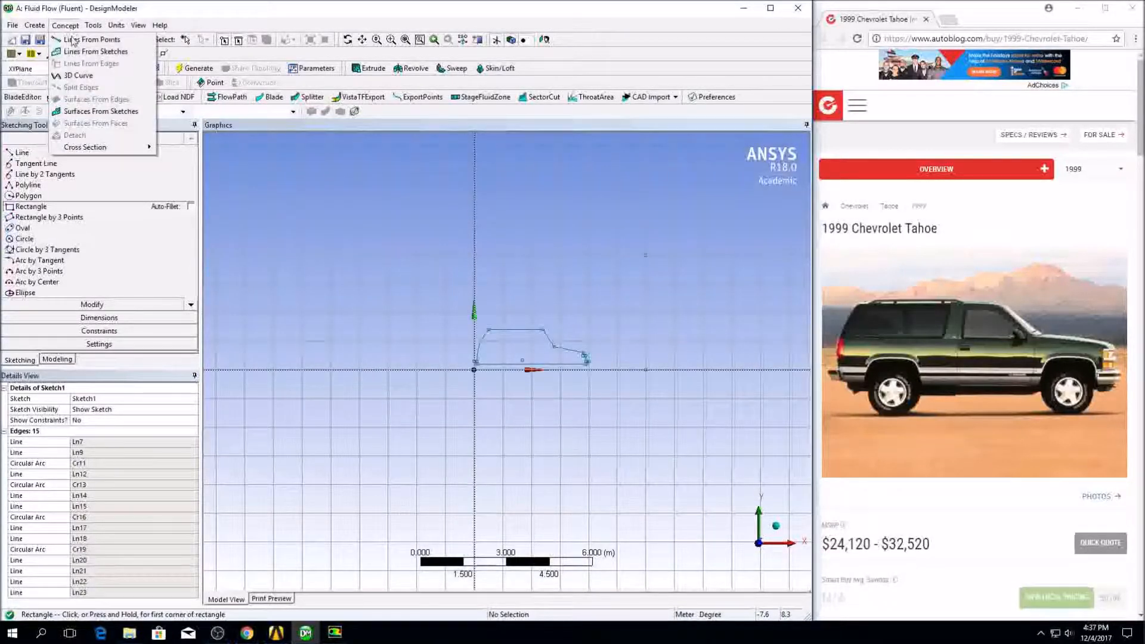
pyautogui.click(88, 111)
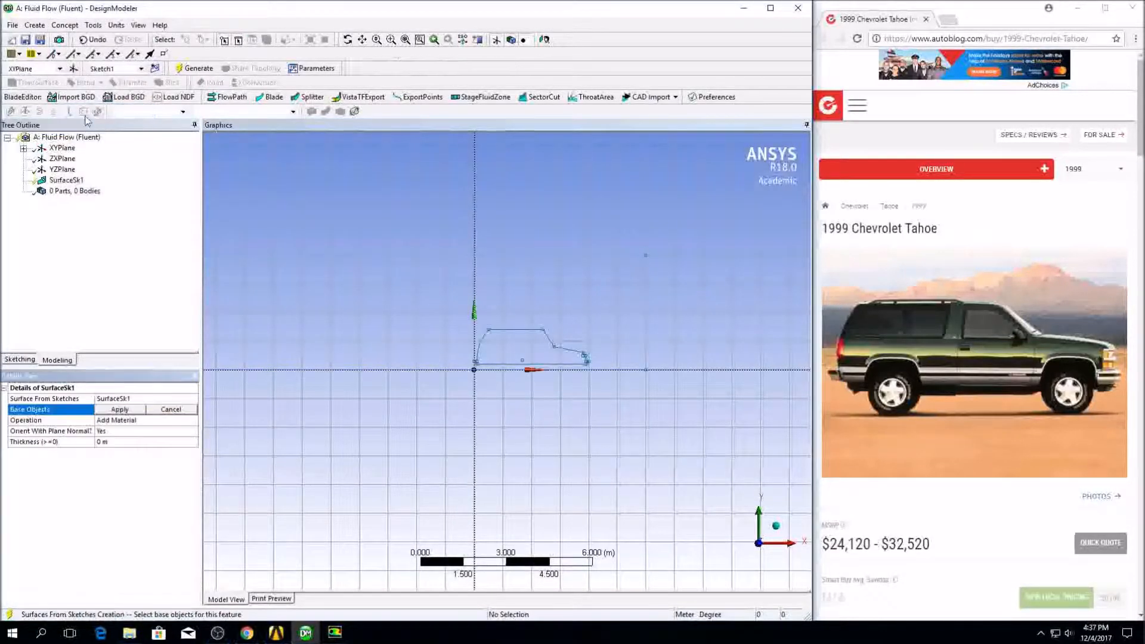
pyautogui.click(23, 149)
pyautogui.click(77, 159)
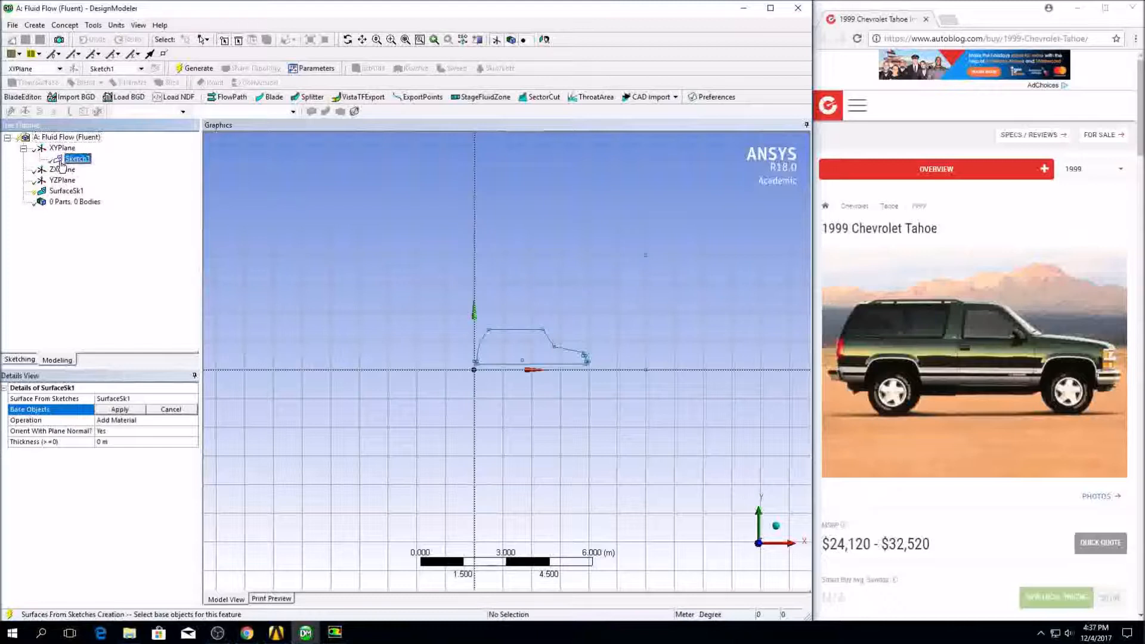
pyautogui.click(114, 409)
pyautogui.click(133, 419)
pyautogui.click(193, 420)
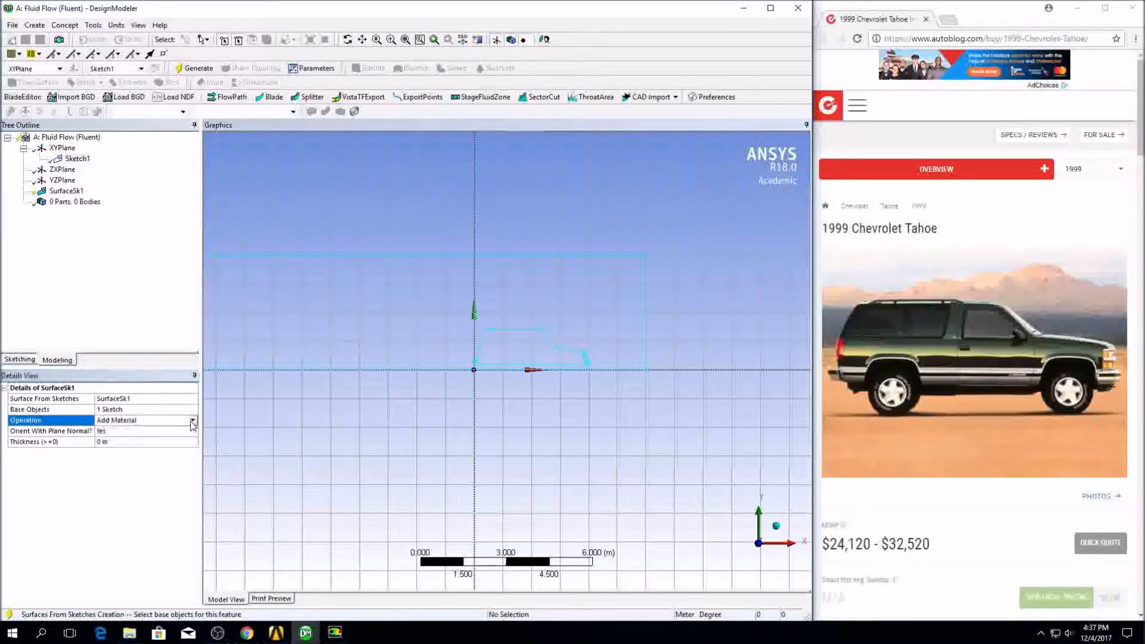
pyautogui.click(119, 230)
pyautogui.click(195, 68)
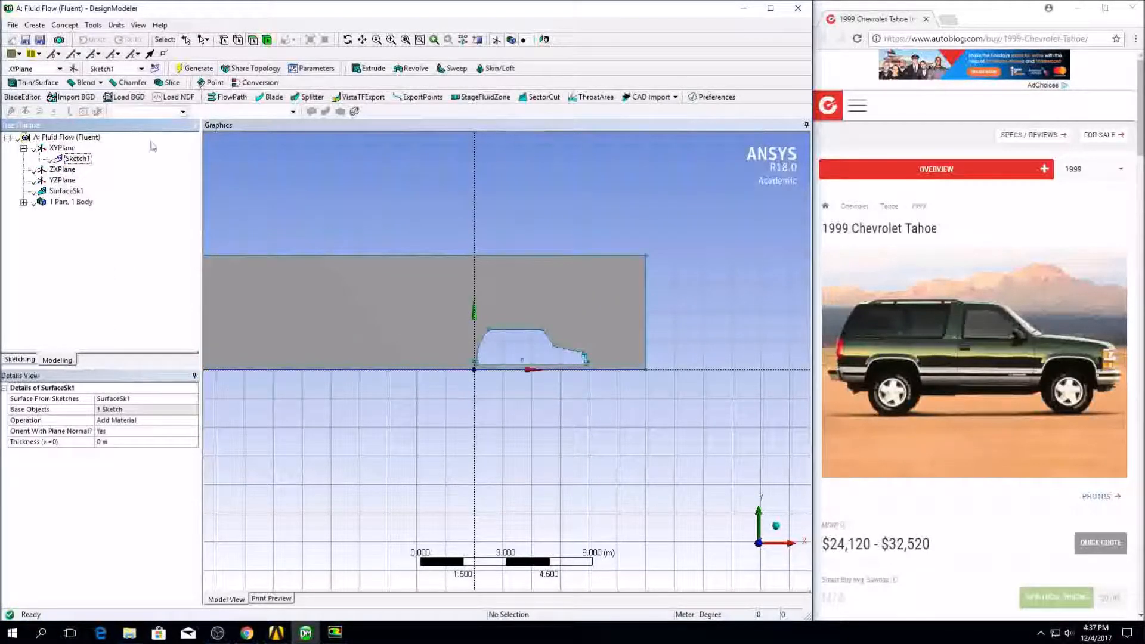
# Set the Fluid/Solid property of the surface body to Fluid.
pyautogui.click(71, 202)
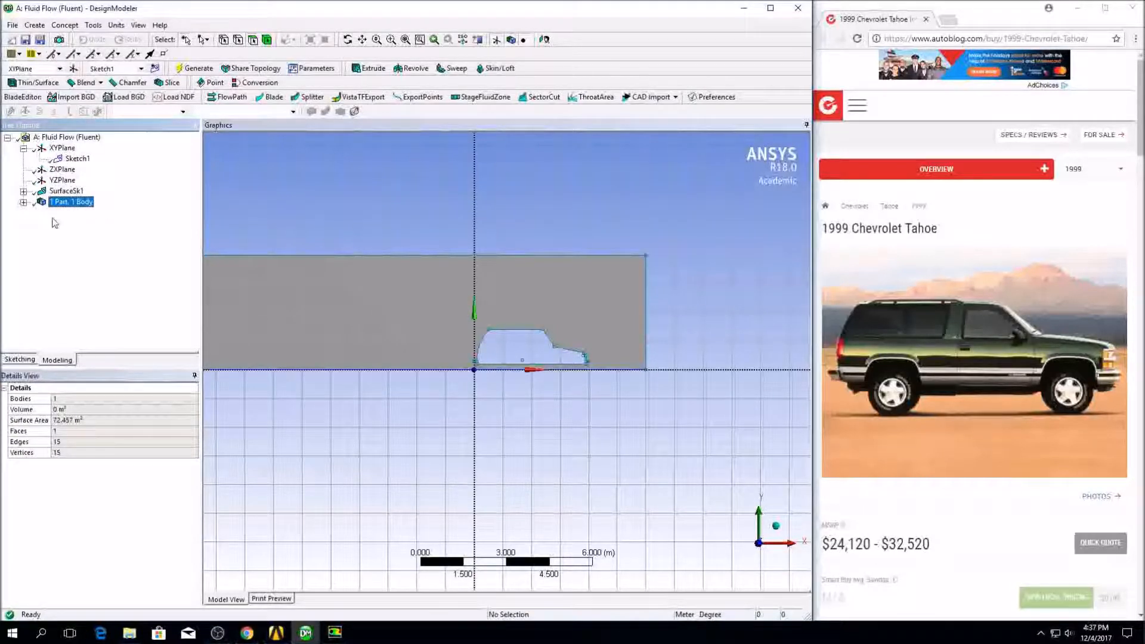
pyautogui.click(23, 202)
pyautogui.click(86, 213)
pyautogui.click(145, 477)
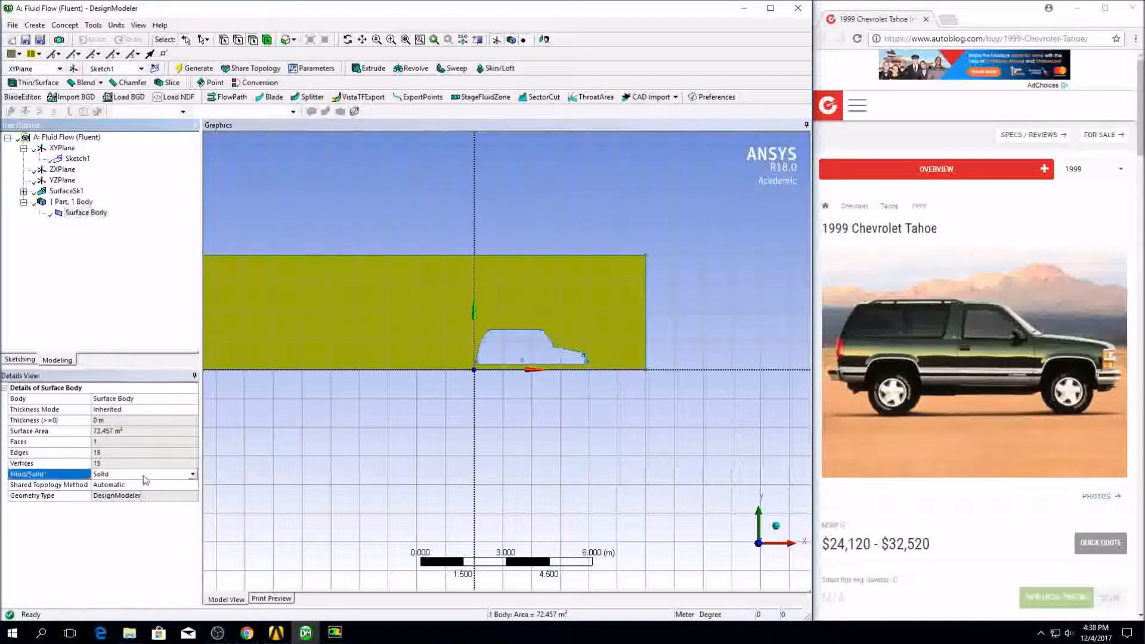
pyautogui.click(192, 474)
pyautogui.click(168, 494)
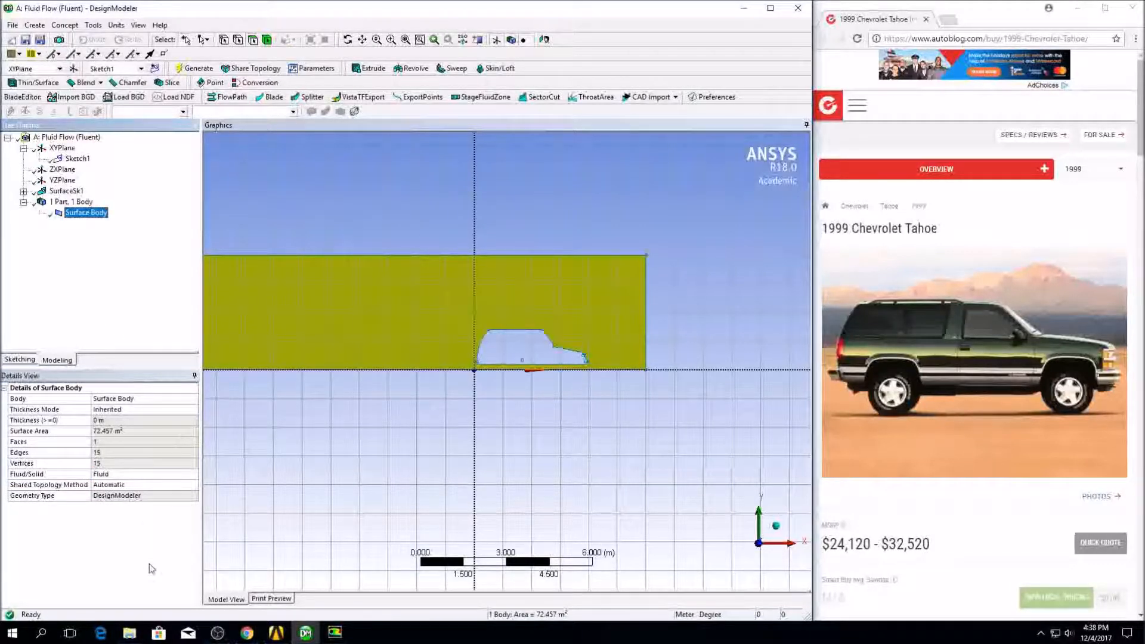
# Switch to Workbench, open the mesh of the Fluid Flow (Fluent) system in Meshing and maximize its window.
pyautogui.click(276, 632)
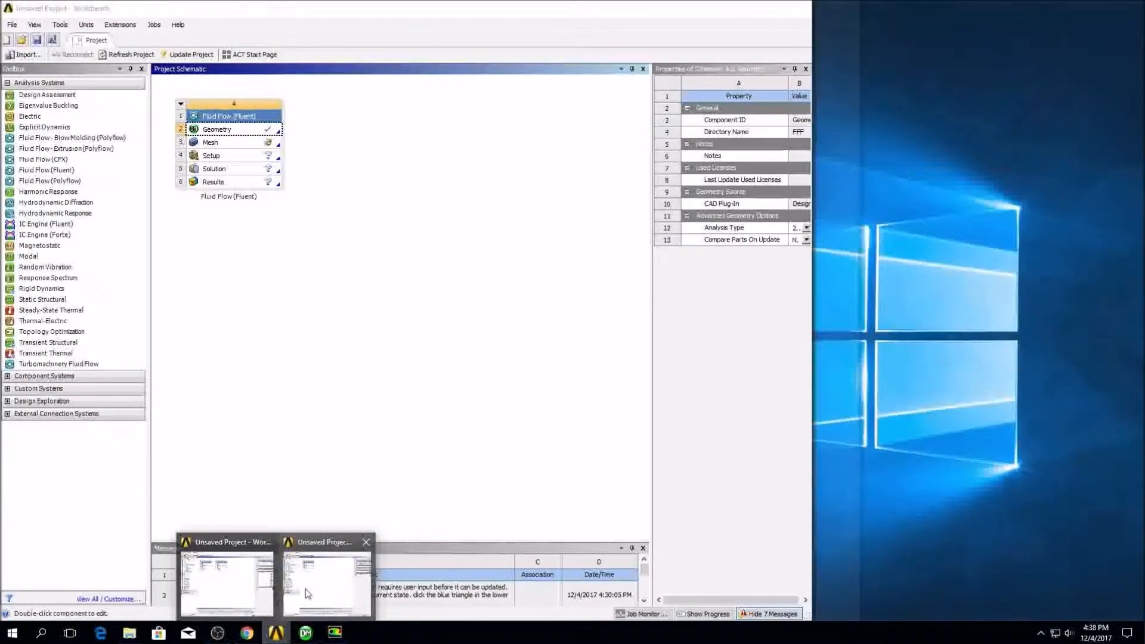
pyautogui.click(302, 593)
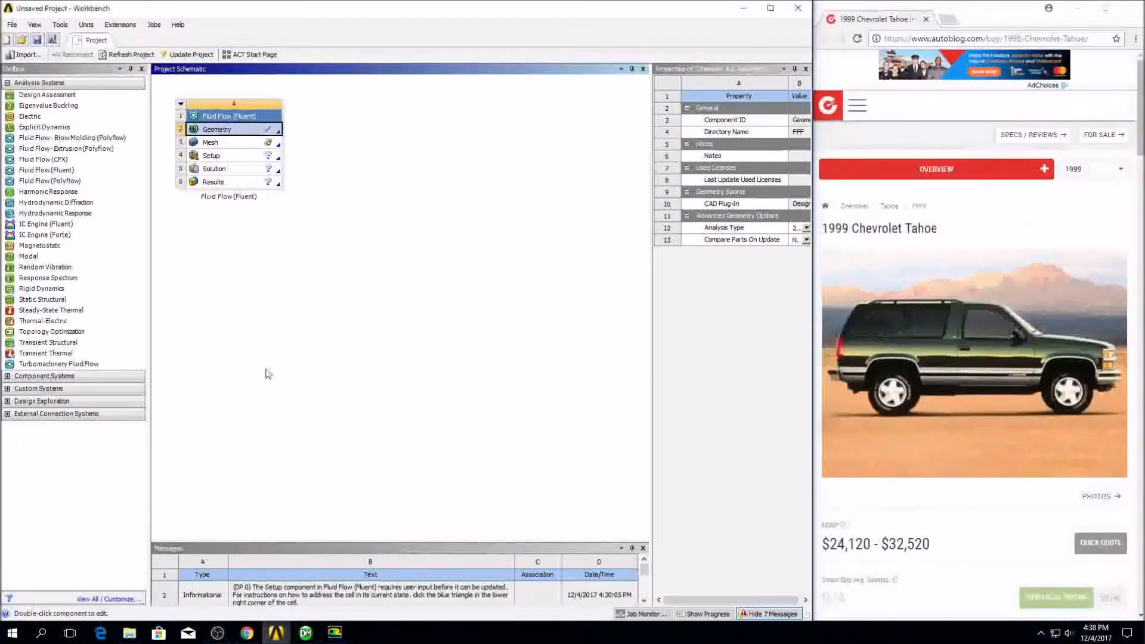
pyautogui.click(218, 145)
pyautogui.doubleClick(218, 149)
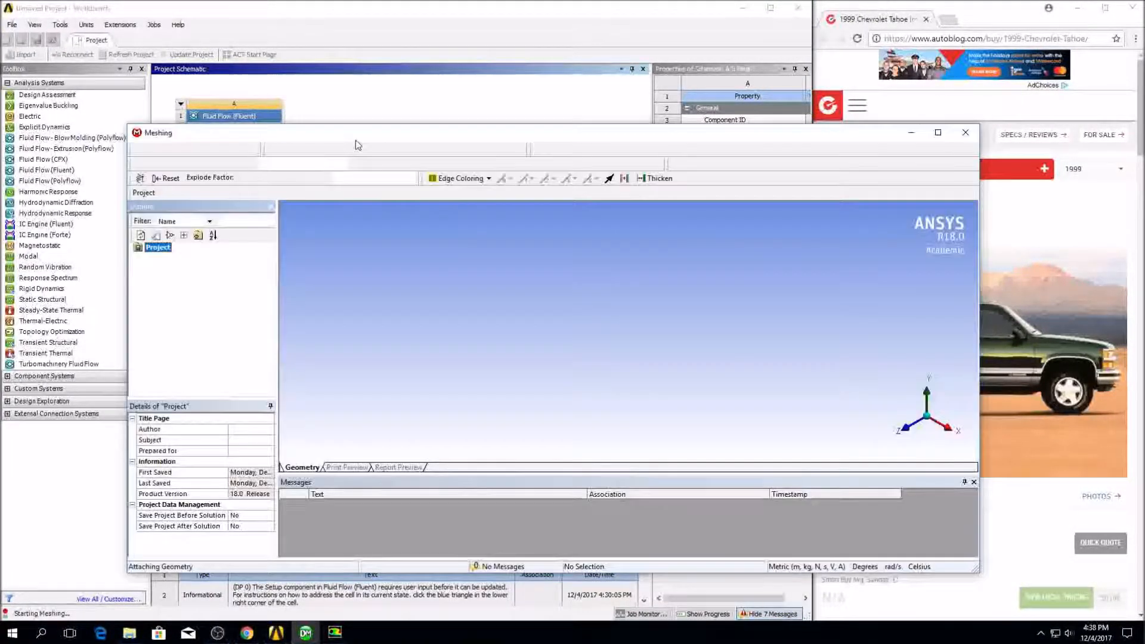
pyautogui.moveTo(356, 134); pyautogui.dragTo(471, 0)
pyautogui.middleClick(740, 272)
pyautogui.keyDown('ctrl'); pyautogui.moveTo(741, 273); pyautogui.dragTo(796, 267, button='middle'); pyautogui.keyUp('ctrl')
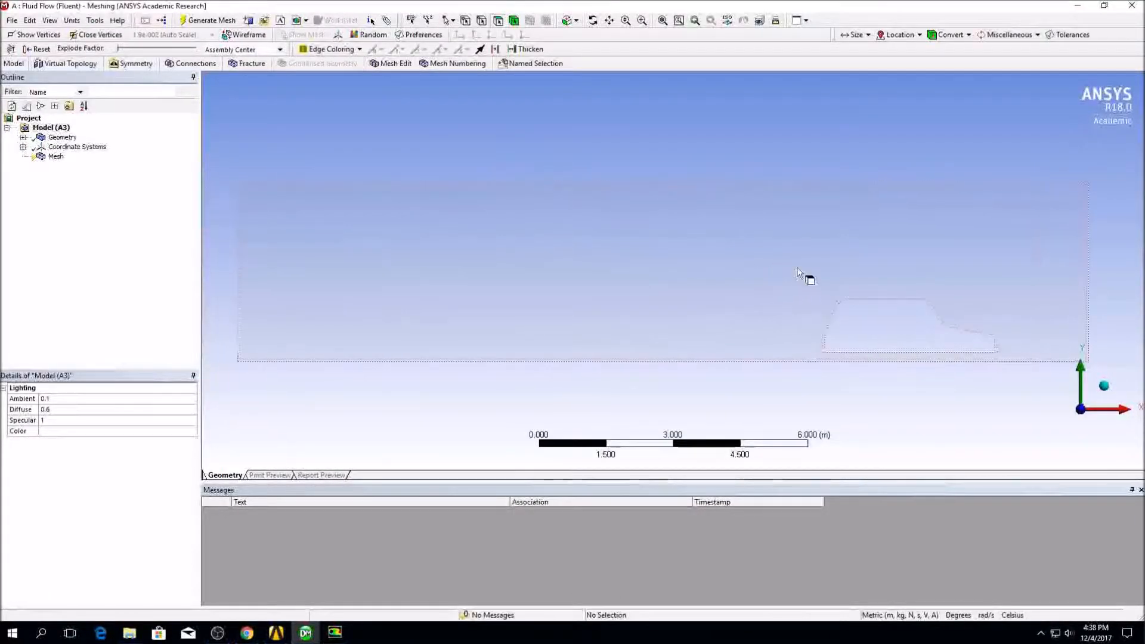
# Create the named selections inlet and outlet on the two vertical end edges of the flow domain.
pyautogui.click(481, 21)
pyautogui.click(1087, 265)
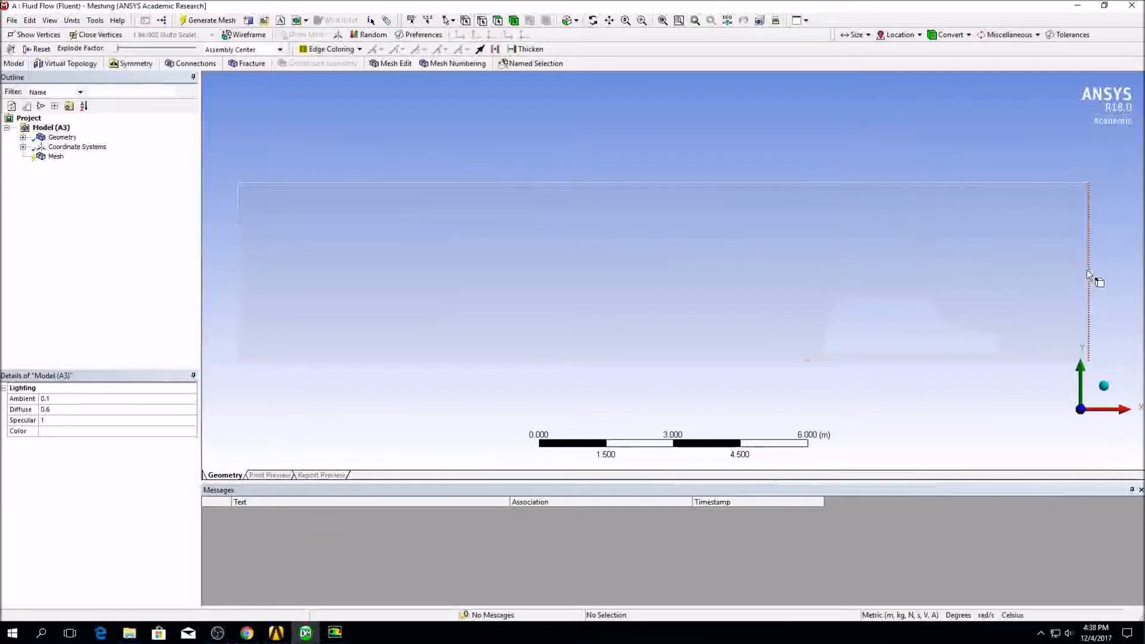
pyautogui.rightClick(1089, 266)
pyautogui.click(1047, 472)
pyautogui.write('outlet')
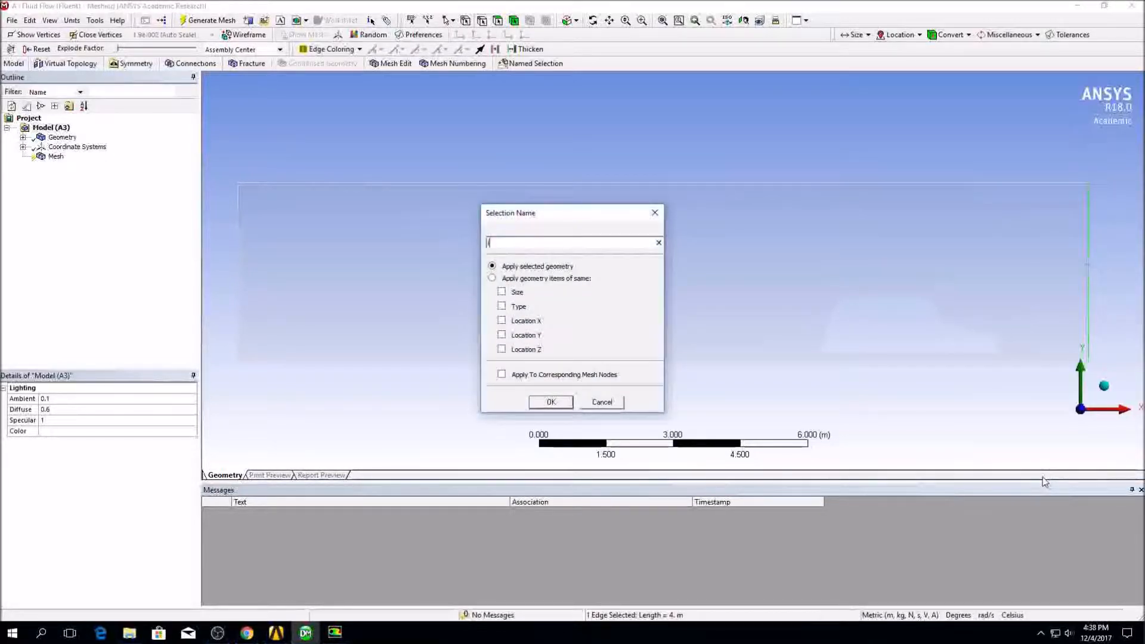
pyautogui.press('Return')
pyautogui.click(238, 263)
pyautogui.rightClick(239, 262)
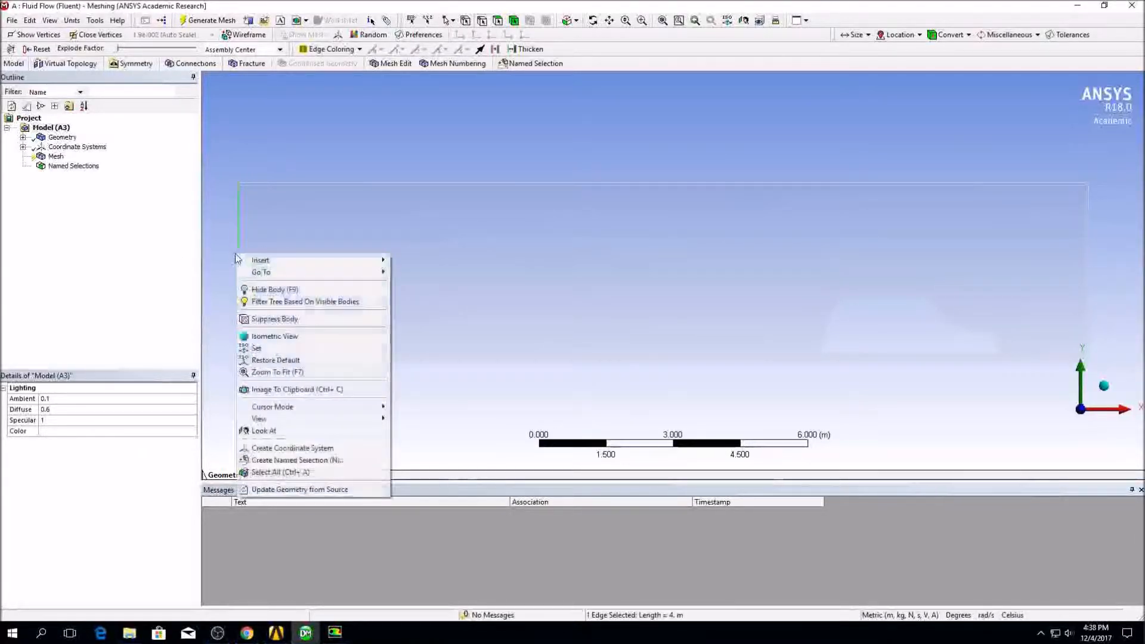
pyautogui.click(263, 462)
pyautogui.write('inlet')
pyautogui.press('Return')
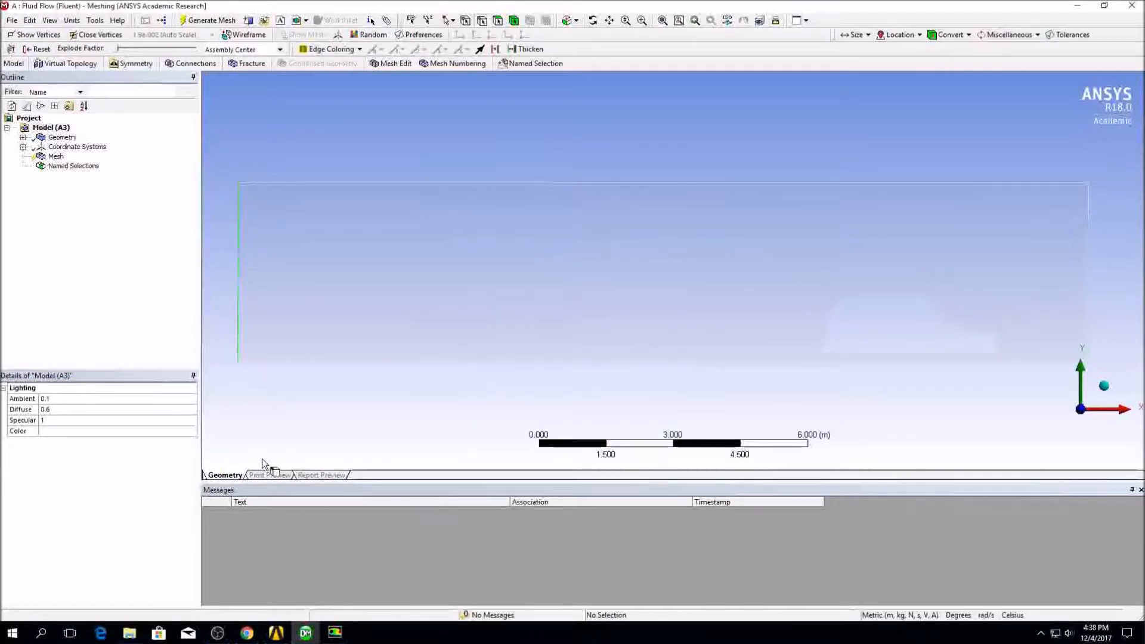
# Add a mesh method to the surface body and set it to Triangles.
pyautogui.click(55, 148)
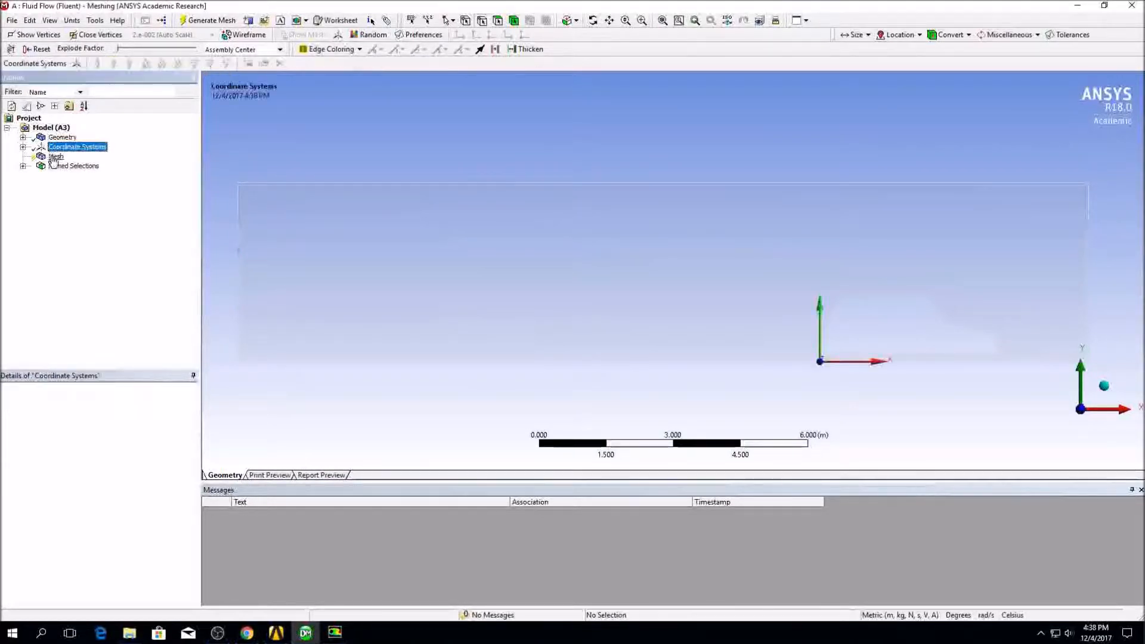
pyautogui.click(54, 156)
pyautogui.click(147, 63)
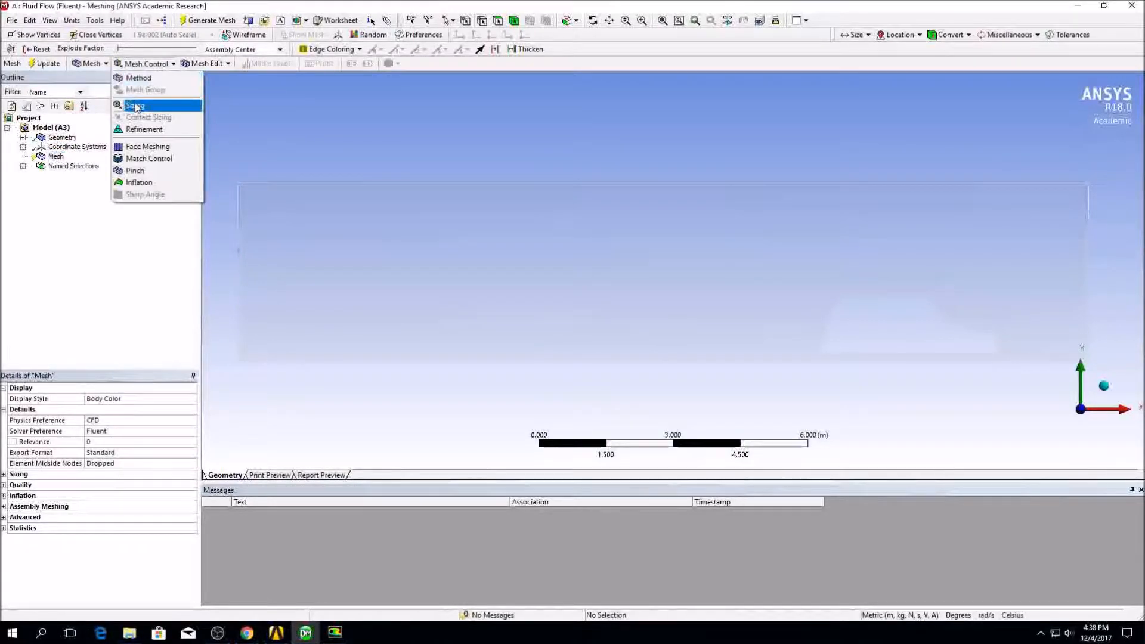
pyautogui.click(136, 78)
pyautogui.click(358, 311)
pyautogui.click(95, 410)
pyautogui.click(95, 410)
pyautogui.doubleClick(107, 442)
pyautogui.doubleClick(107, 444)
pyautogui.click(101, 221)
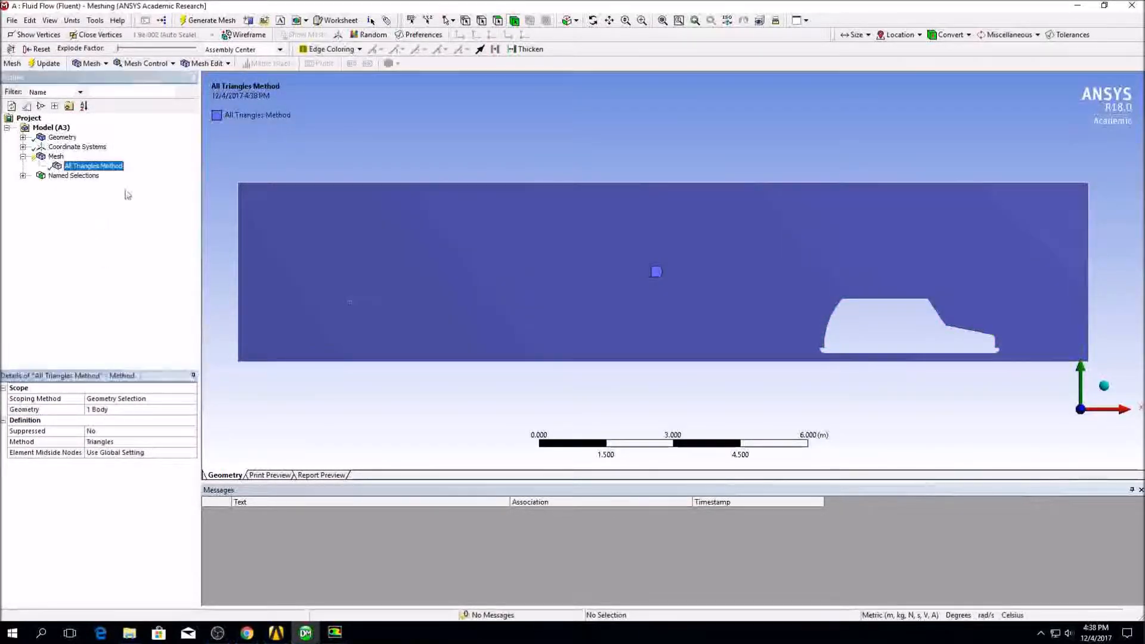
# Add a mesh sizing control scoped to all 11 edges of the car outline.
pyautogui.click(54, 157)
pyautogui.click(147, 63)
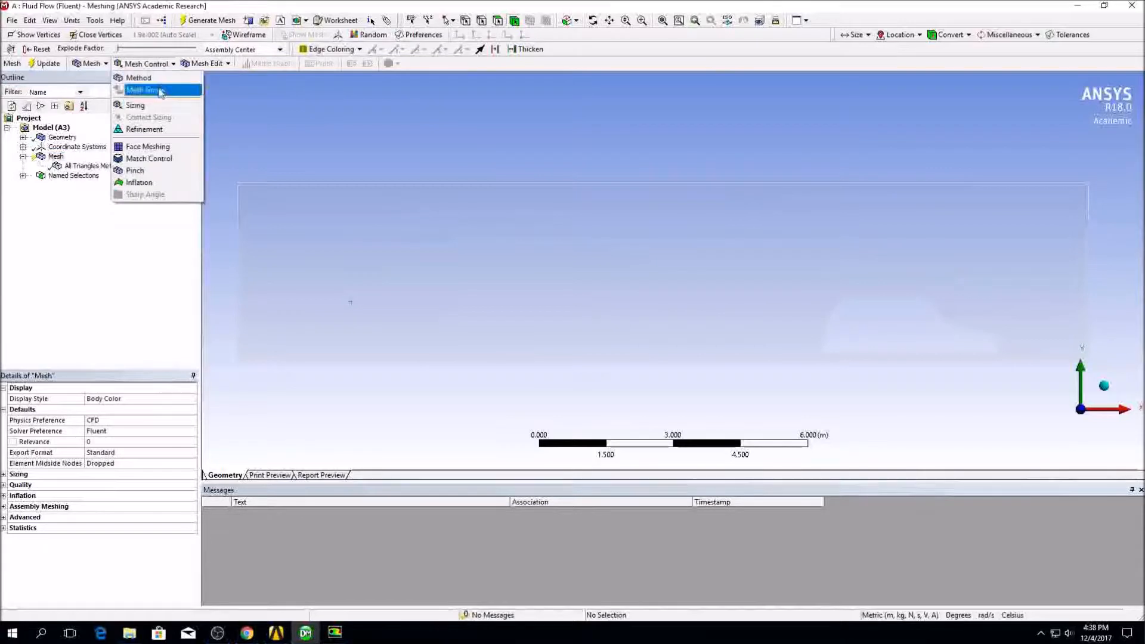
pyautogui.click(143, 88)
pyautogui.scroll(2, 917, 316)
pyautogui.keyDown('ctrl'); pyautogui.moveTo(916, 316); pyautogui.dragTo(453, 219, button='middle'); pyautogui.keyUp('ctrl')
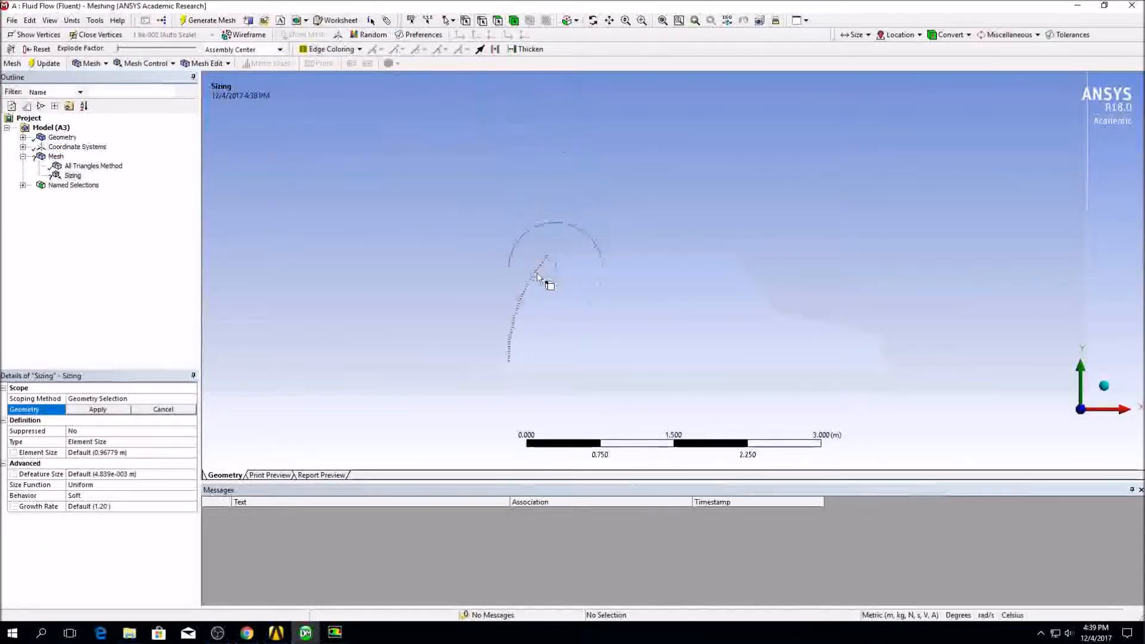
pyautogui.click(527, 306)
pyautogui.keyDown('ctrl'); pyautogui.click(565, 257); pyautogui.keyUp('ctrl')
pyautogui.keyDown('ctrl'); pyautogui.click(744, 277); pyautogui.keyUp('ctrl')
pyautogui.keyDown('ctrl'); pyautogui.click(840, 327); pyautogui.keyUp('ctrl')
pyautogui.keyDown('ctrl'); pyautogui.click(879, 337); pyautogui.keyUp('ctrl')
pyautogui.keyDown('ctrl'); pyautogui.click(881, 349); pyautogui.keyUp('ctrl')
pyautogui.keyDown('ctrl'); pyautogui.click(885, 363); pyautogui.keyUp('ctrl')
pyautogui.keyDown('ctrl'); pyautogui.click(888, 369); pyautogui.keyUp('ctrl')
pyautogui.keyDown('ctrl'); pyautogui.click(857, 372); pyautogui.keyUp('ctrl')
pyautogui.keyDown('ctrl'); pyautogui.click(502, 364); pyautogui.keyUp('ctrl')
pyautogui.keyDown('ctrl'); pyautogui.click(503, 365); pyautogui.keyUp('ctrl')
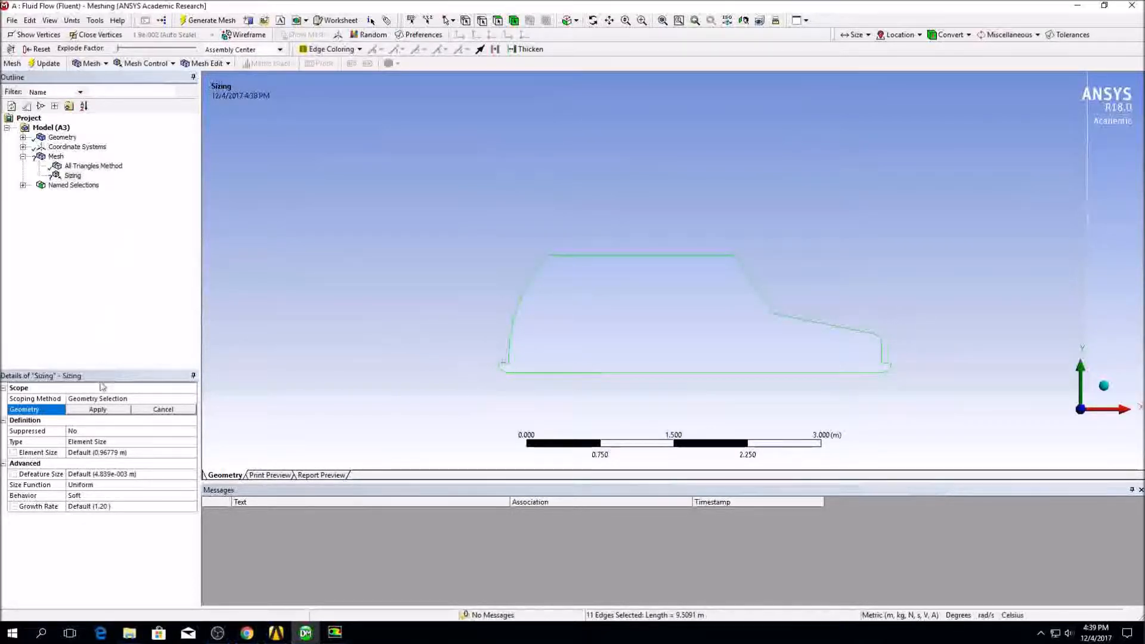
pyautogui.click(98, 409)
# Set the car edge sizing to an element size of 0.009 m with Hard behavior.
pyautogui.click(91, 452)
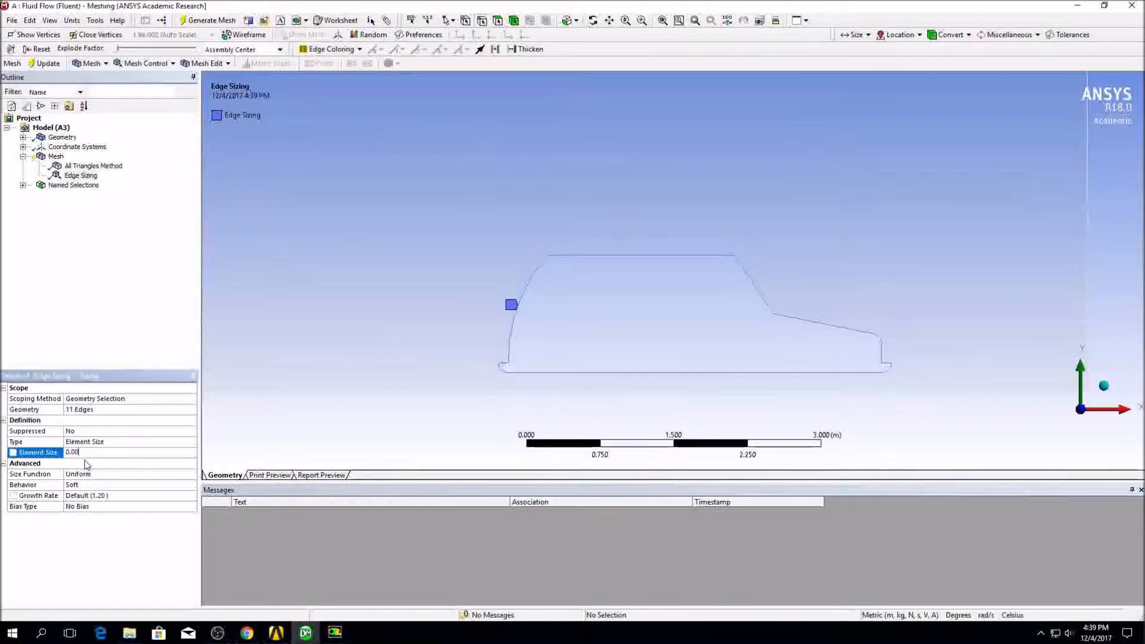
pyautogui.click(79, 484)
pyautogui.click(82, 495)
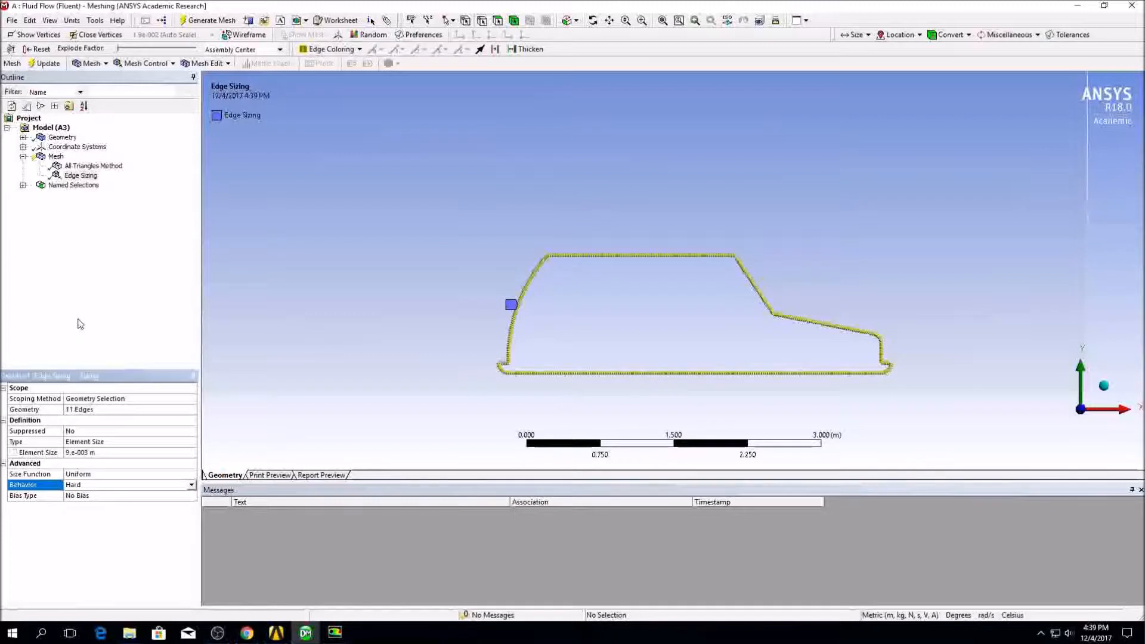
pyautogui.click(76, 176)
# Set the global mesh Relevance Center to Fine and Max Face Size to 0.05 m, and update the mesh.
pyautogui.doubleClick(56, 157)
pyautogui.click(4, 475)
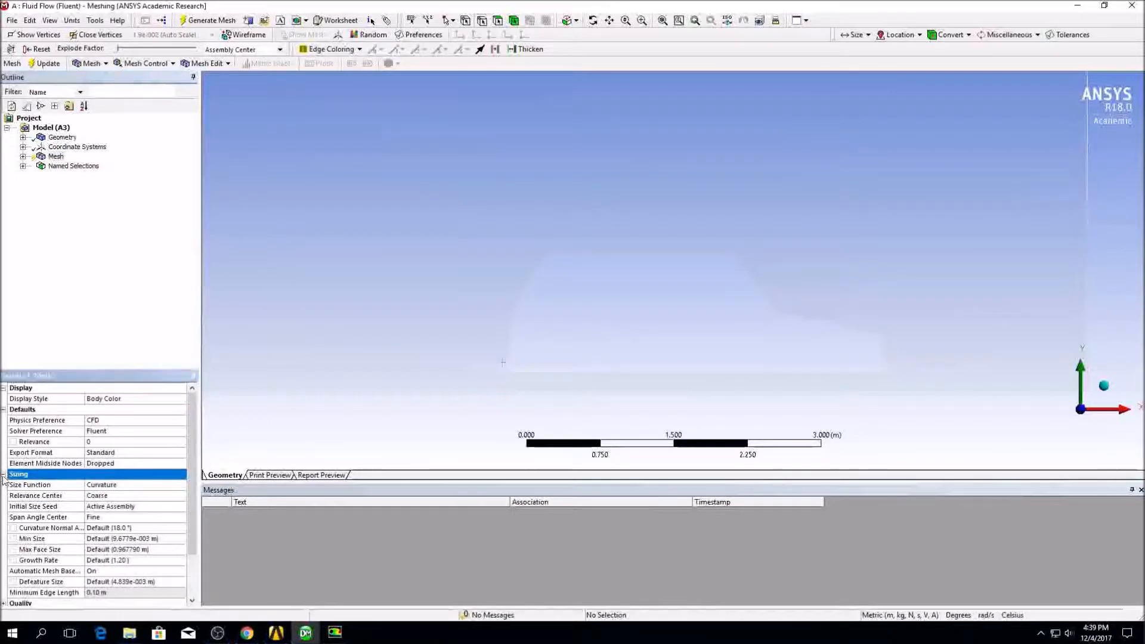
pyautogui.doubleClick(105, 497)
pyautogui.doubleClick(109, 499)
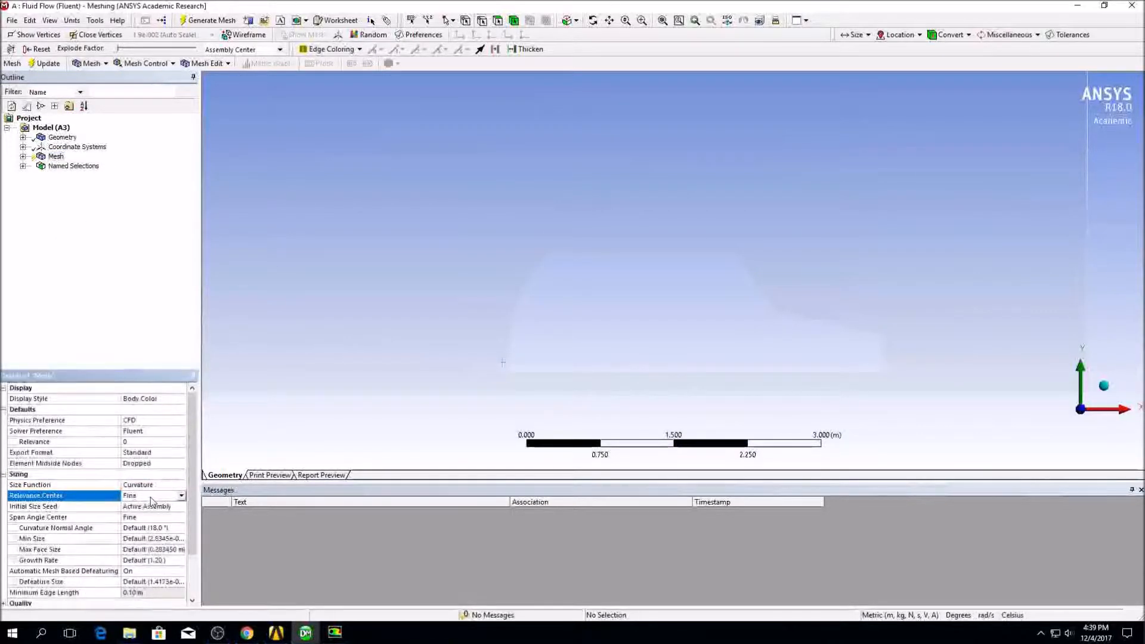
pyautogui.click(137, 549)
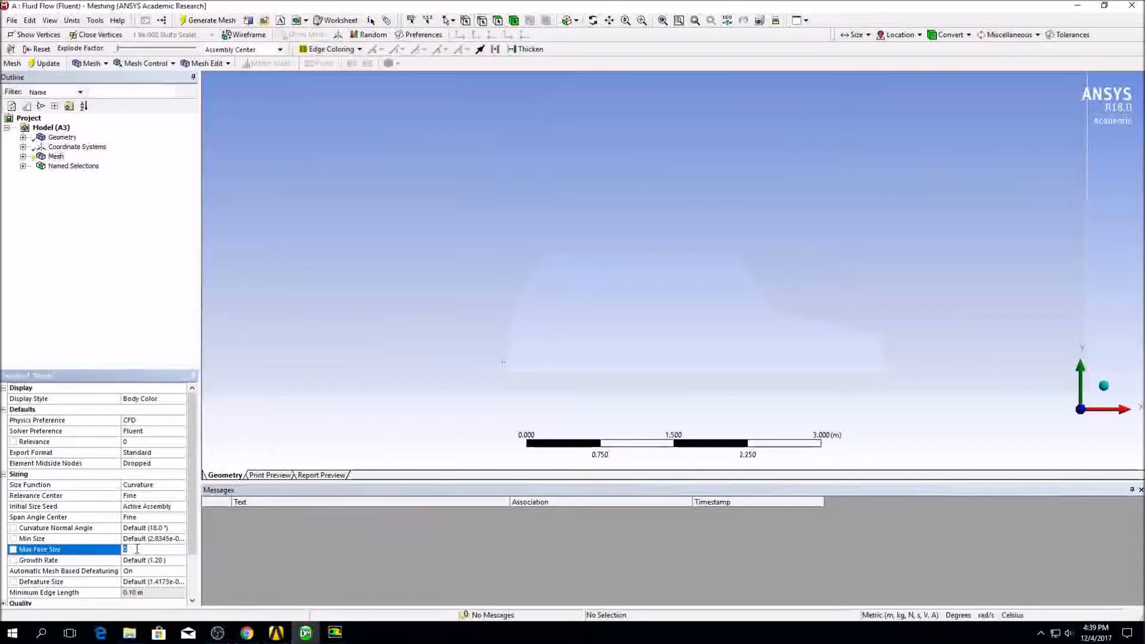
pyautogui.click(95, 337)
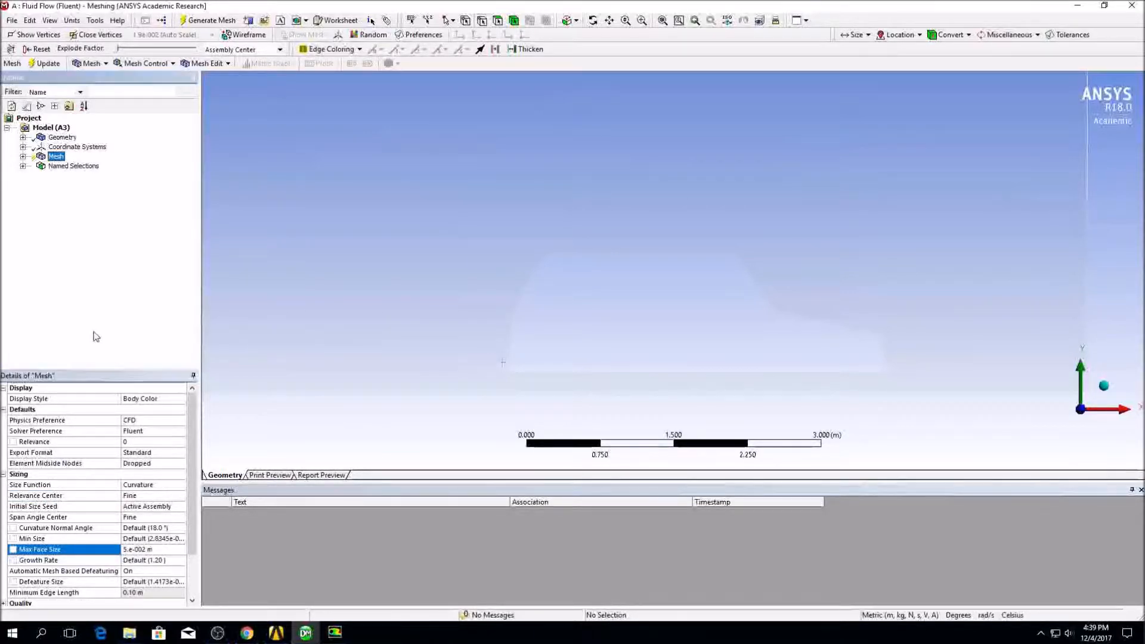
pyautogui.click(37, 64)
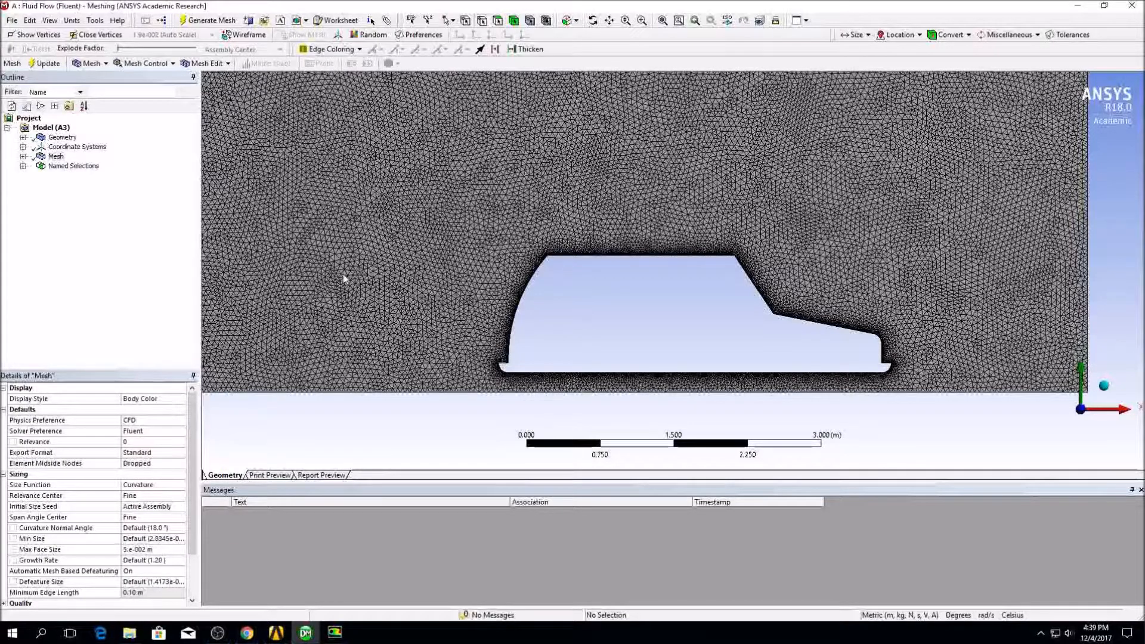
# Inspect the mesh across the whole domain and its refinement along the car's roof and outline.
pyautogui.scroll(-6, 344, 278)
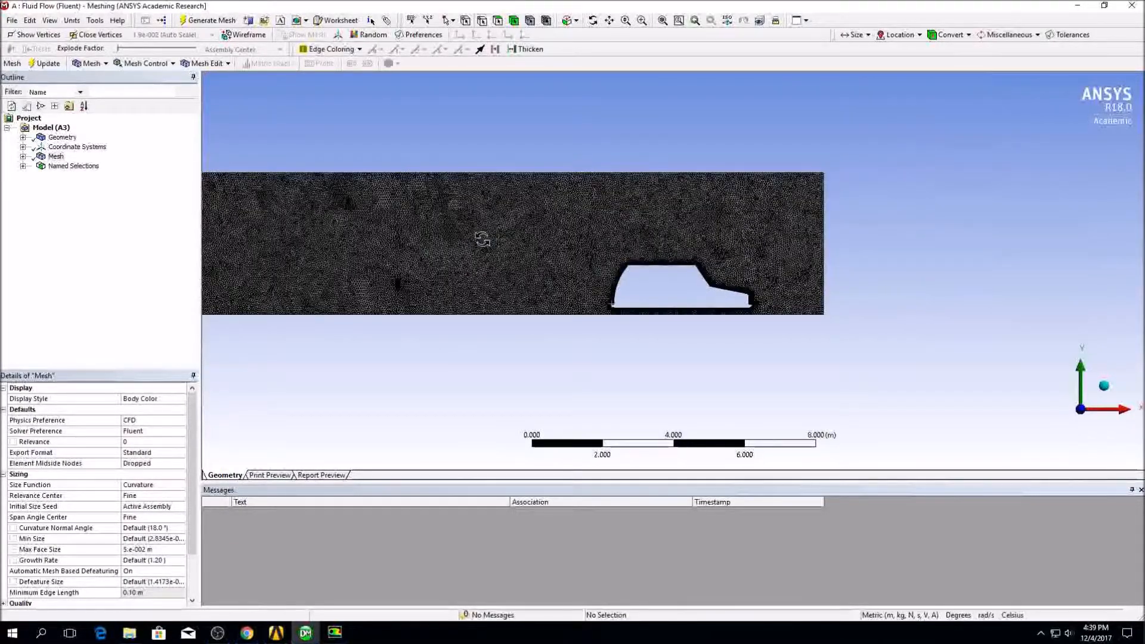
pyautogui.scroll(-2, 488, 239)
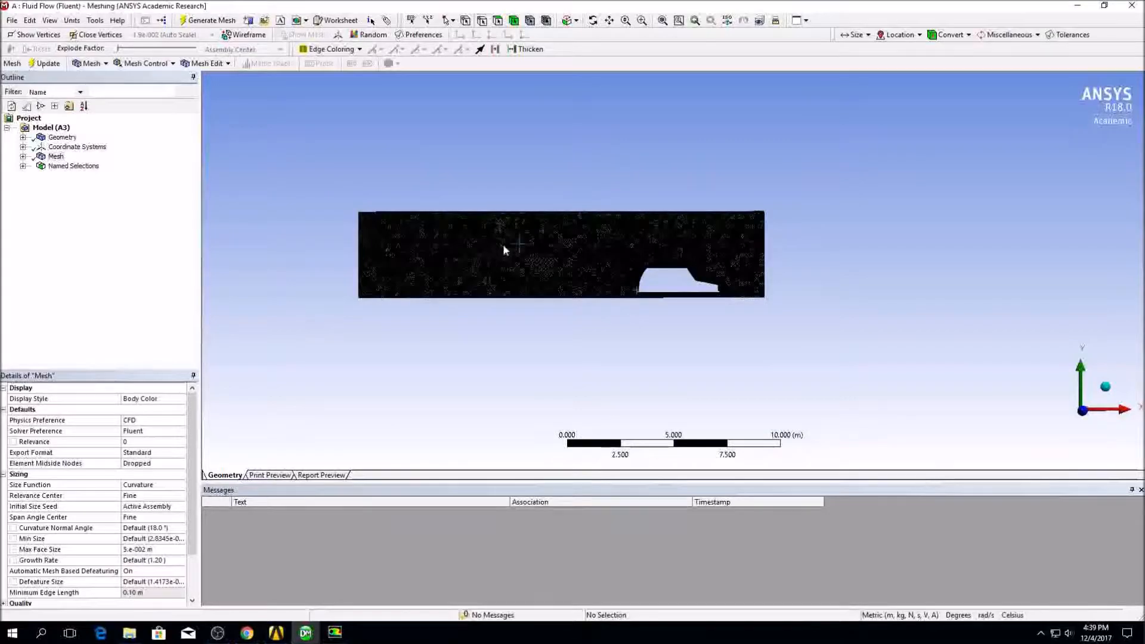
pyautogui.scroll(8, 581, 255)
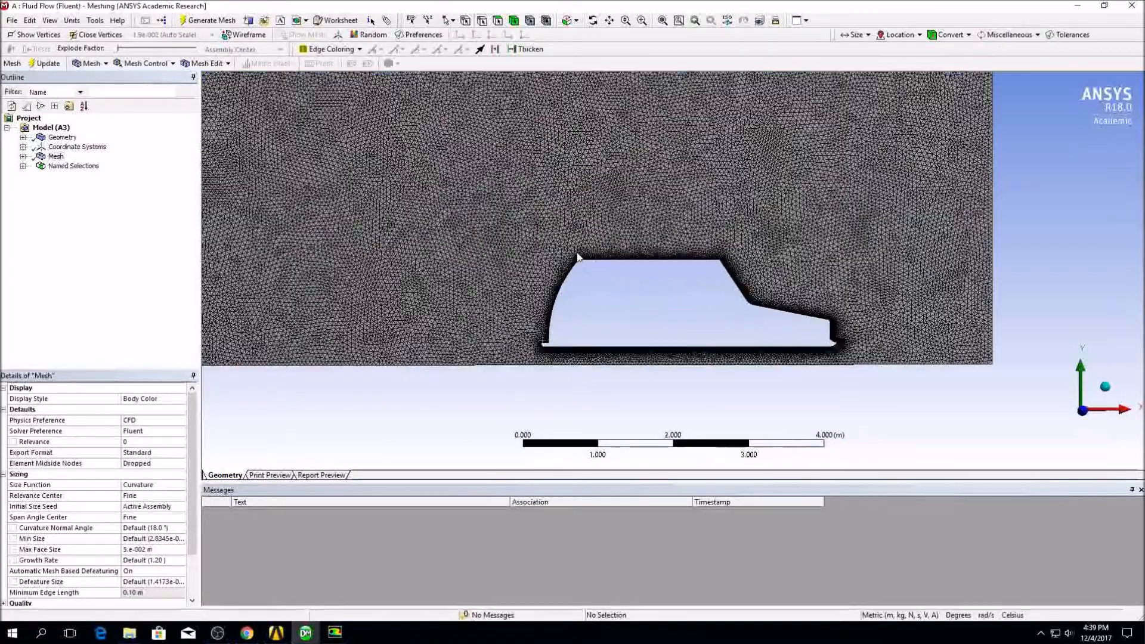
pyautogui.scroll(9, 577, 257)
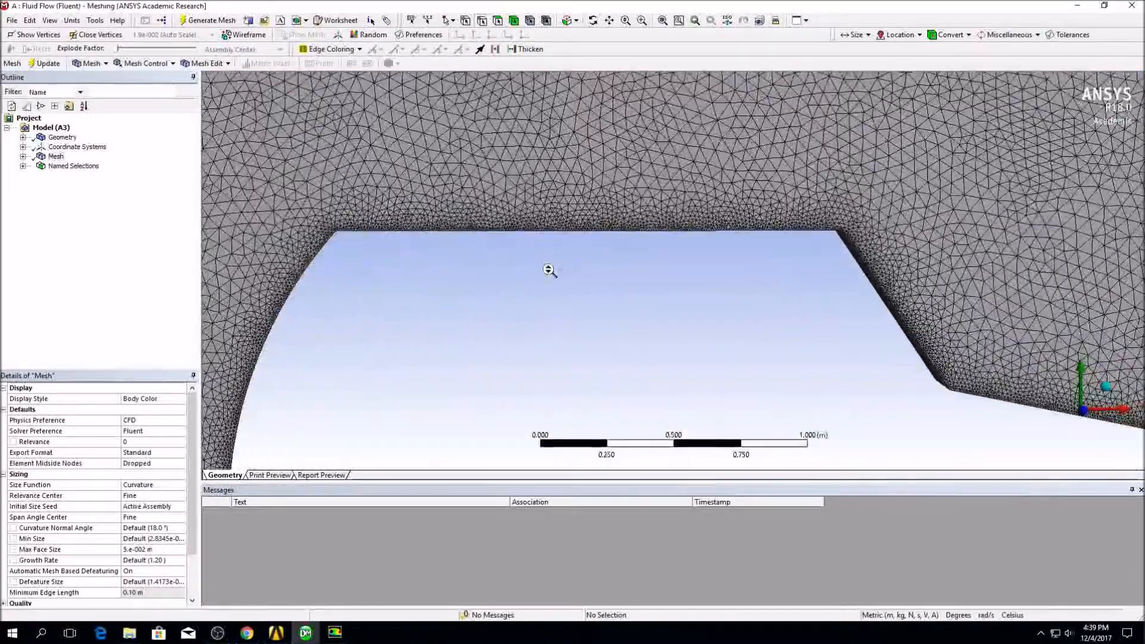
pyautogui.scroll(5, 542, 145)
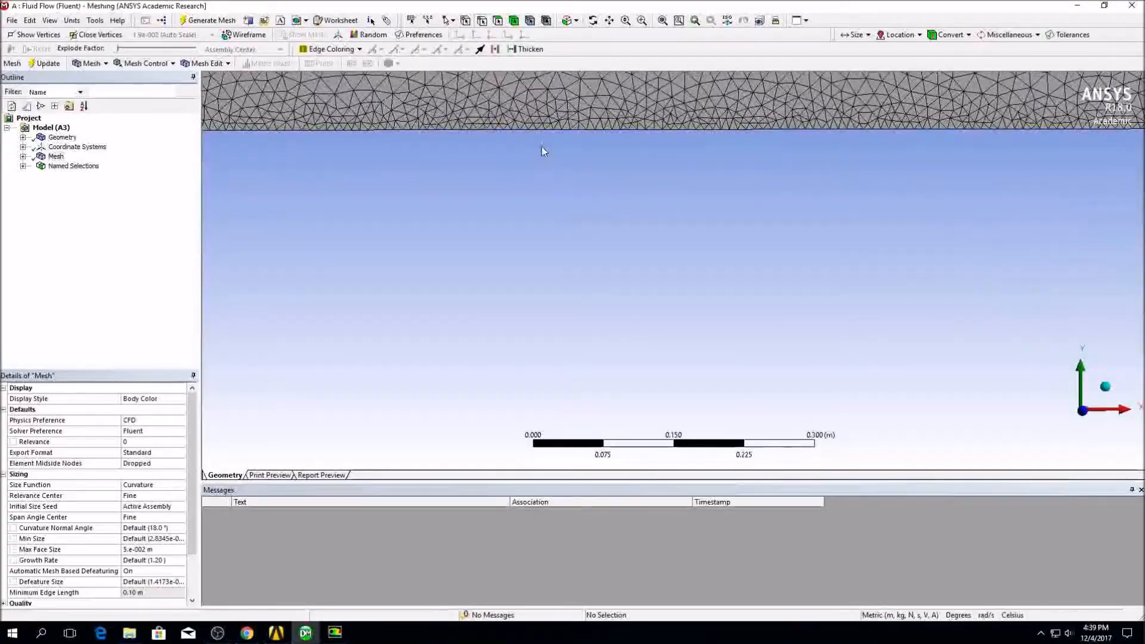
pyautogui.scroll(-6, 542, 144)
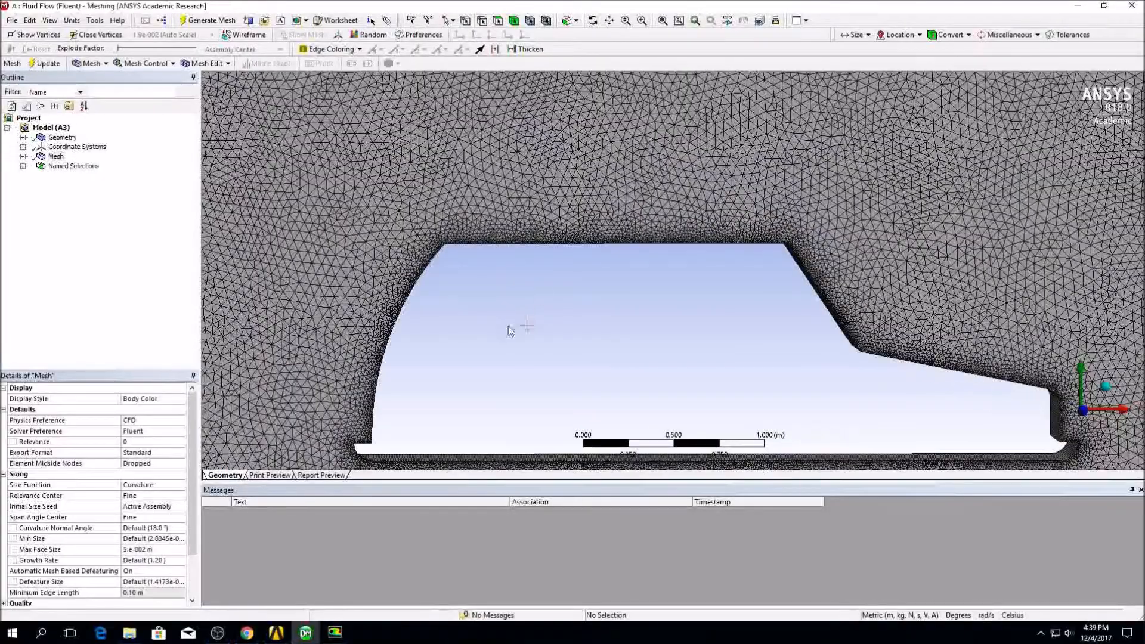
pyautogui.scroll(-6, 503, 329)
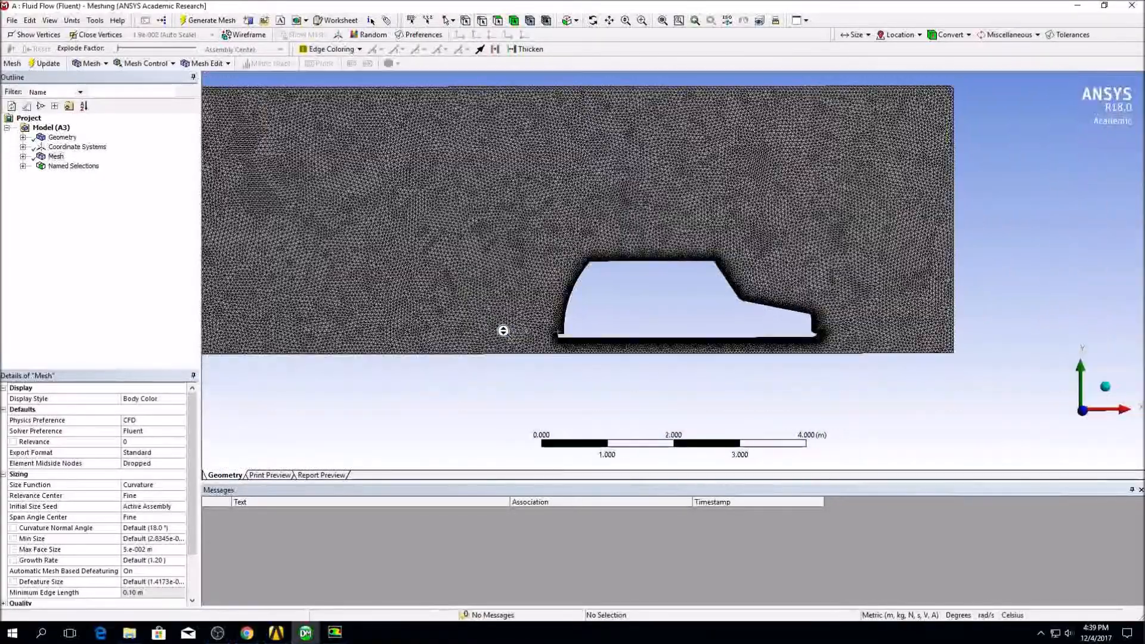
pyautogui.moveTo(518, 238); pyautogui.dragTo(724, 264, button='middle')
pyautogui.scroll(-2, 737, 264)
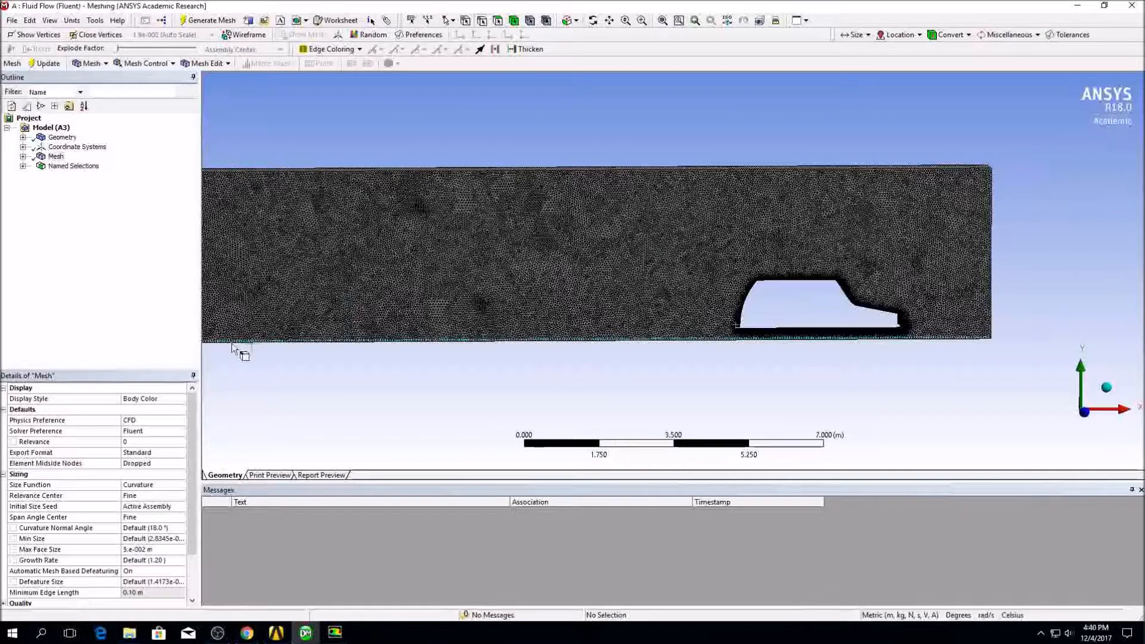
pyautogui.click(95, 228)
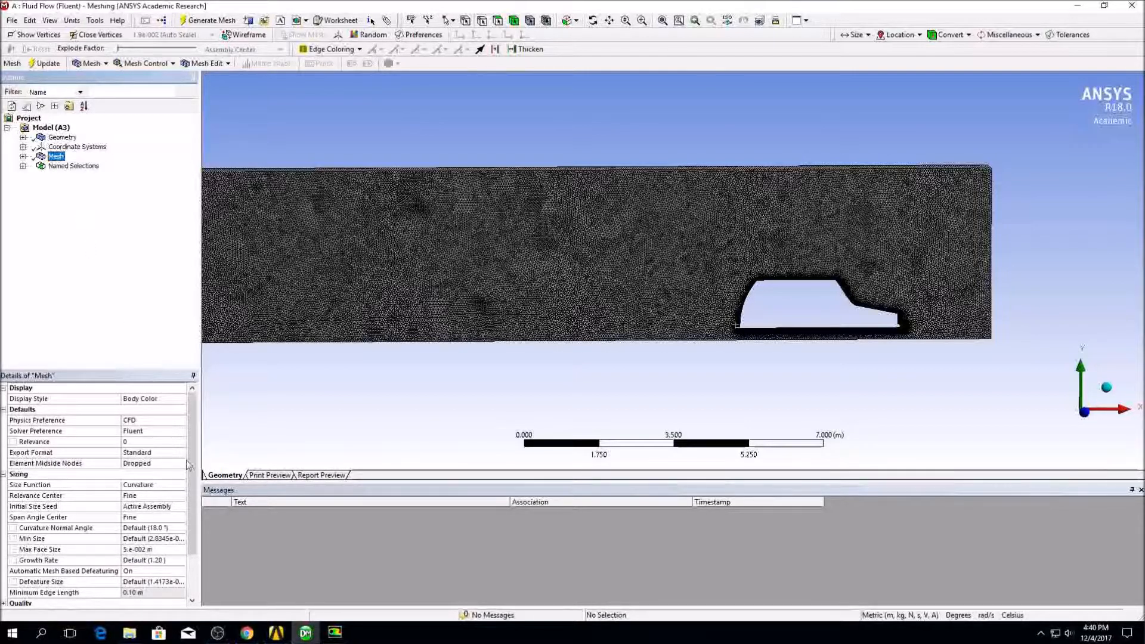
# Switch to Workbench and launch the Fluent setup with Double Precision and Parallel (Local Machine) processing, in a maximized window.
pyautogui.moveTo(278, 636)
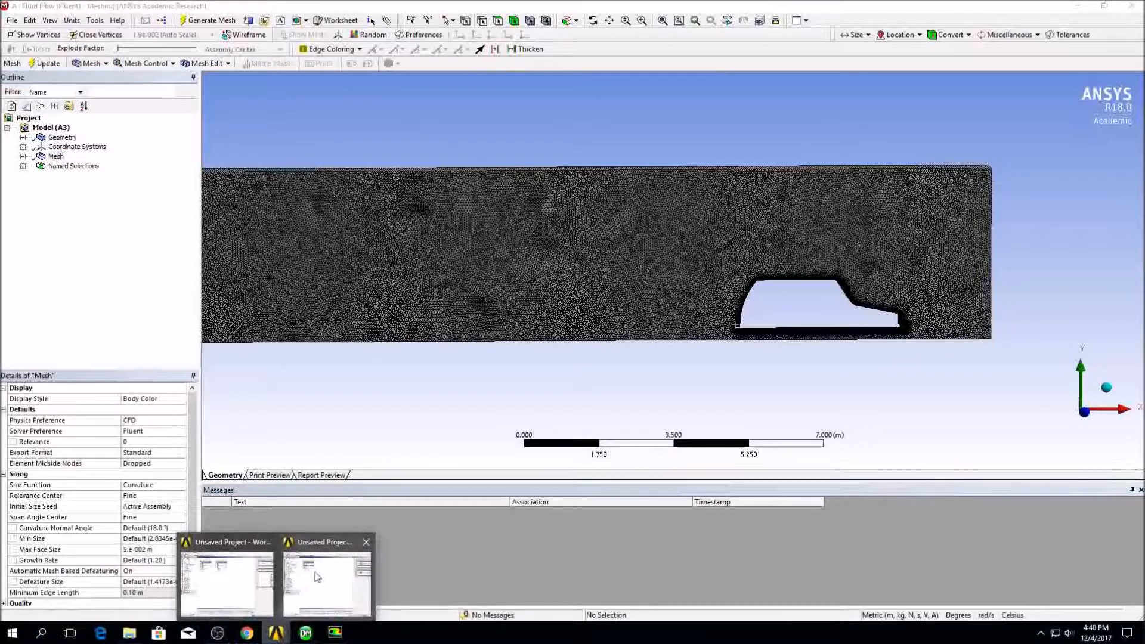
pyautogui.click(233, 573)
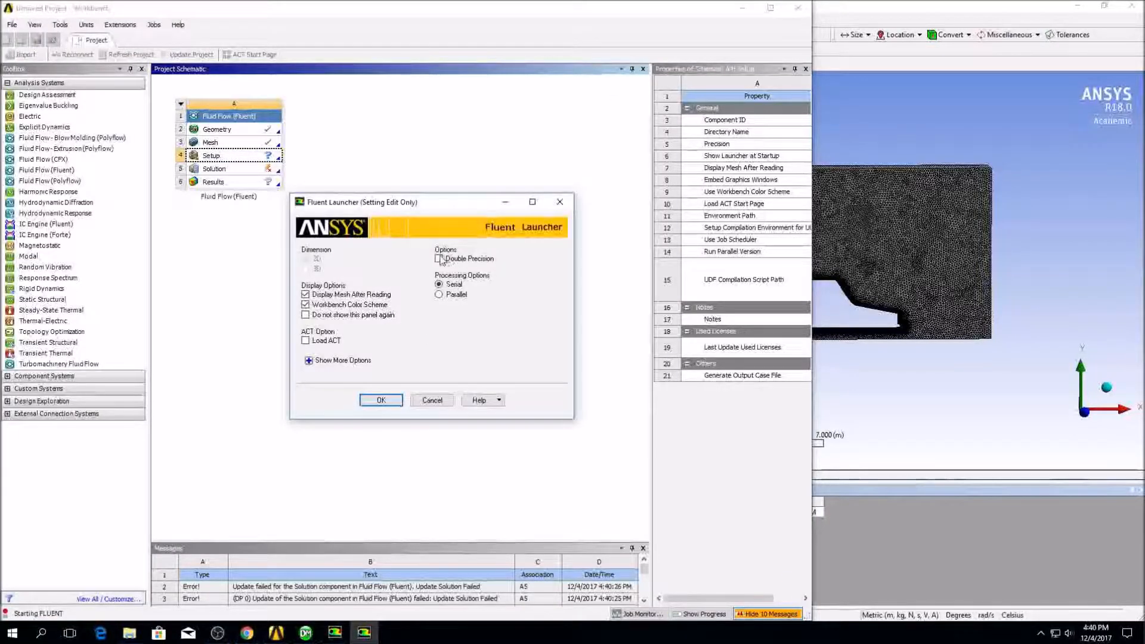
pyautogui.click(440, 295)
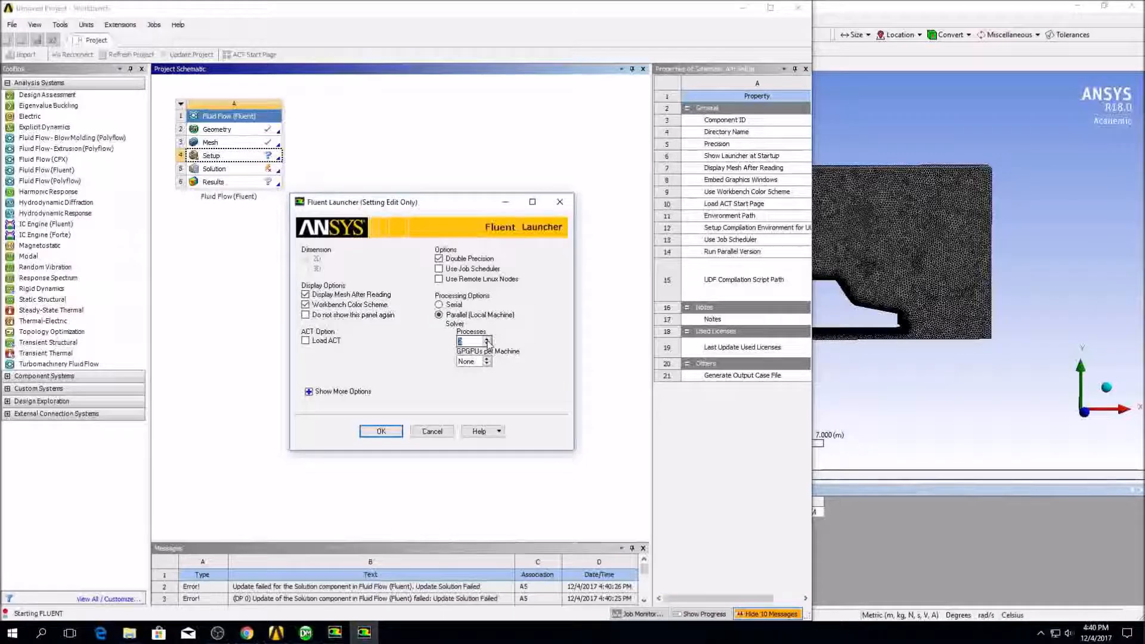
pyautogui.click(381, 431)
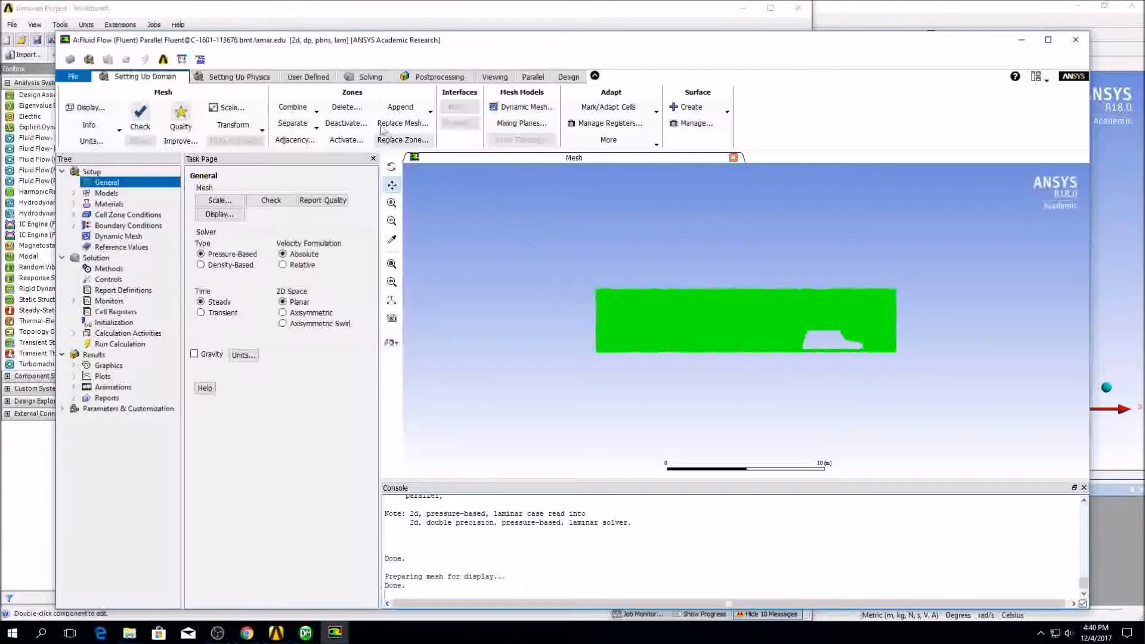
pyautogui.doubleClick(337, 42)
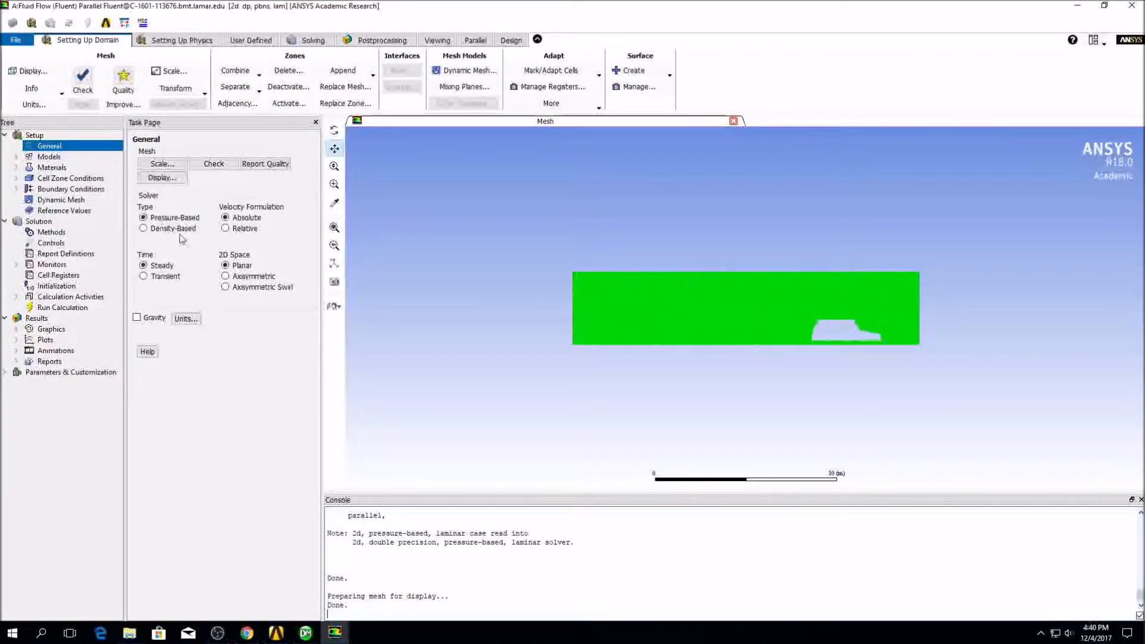
# Set the solver to Transient and the viscous model to Standard k-epsilon with Standard Wall Functions.
pyautogui.click(143, 276)
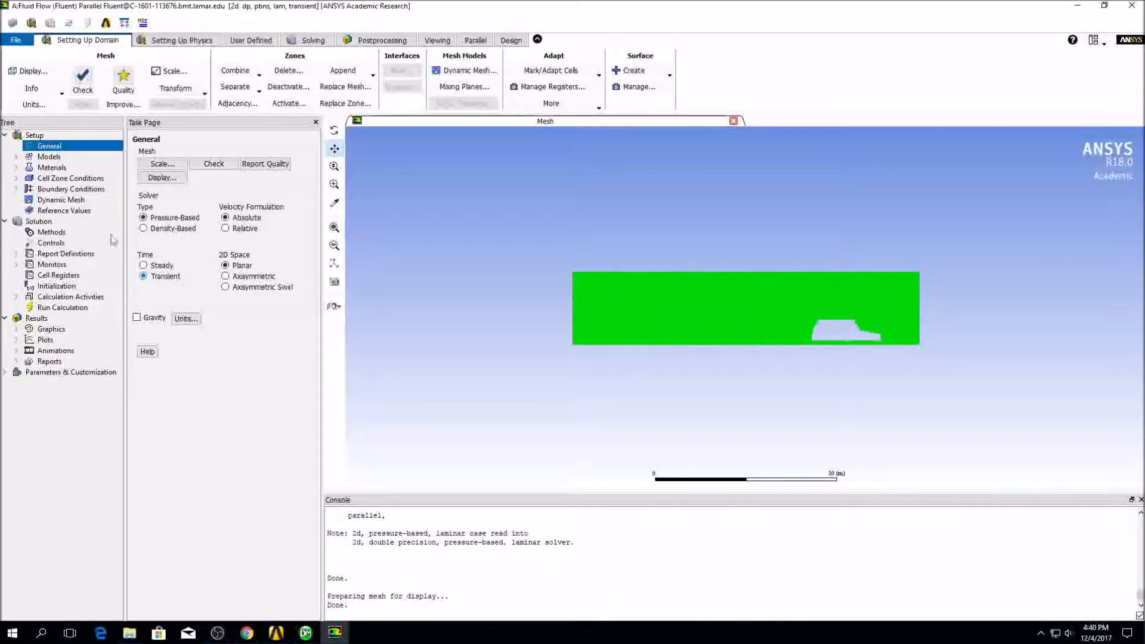
pyautogui.doubleClick(62, 156)
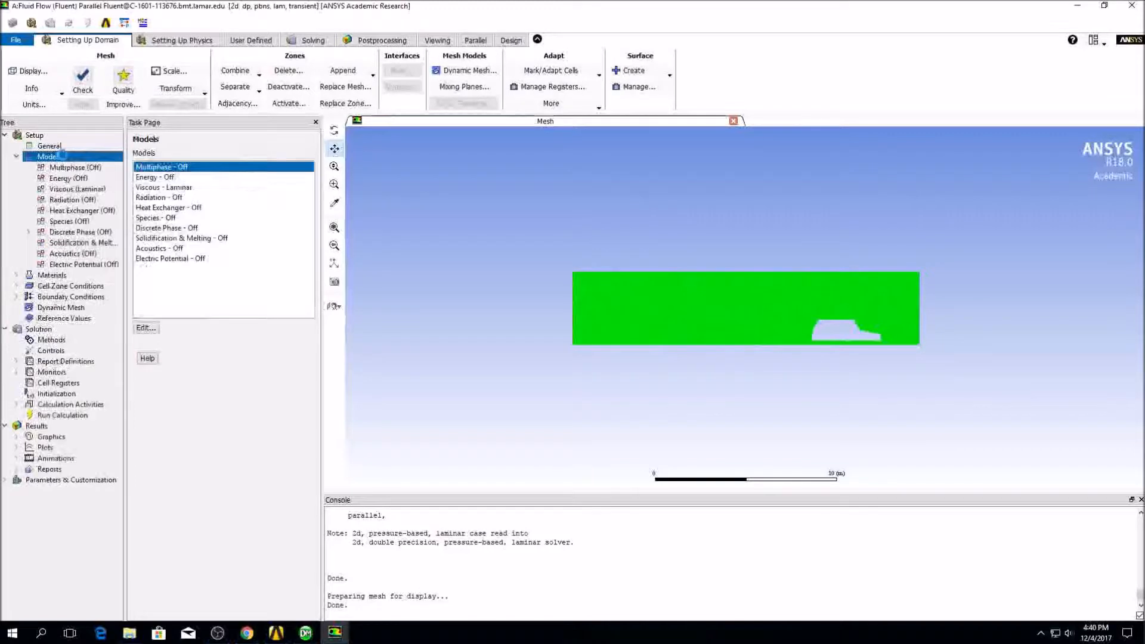
pyautogui.click(163, 189)
pyautogui.doubleClick(164, 187)
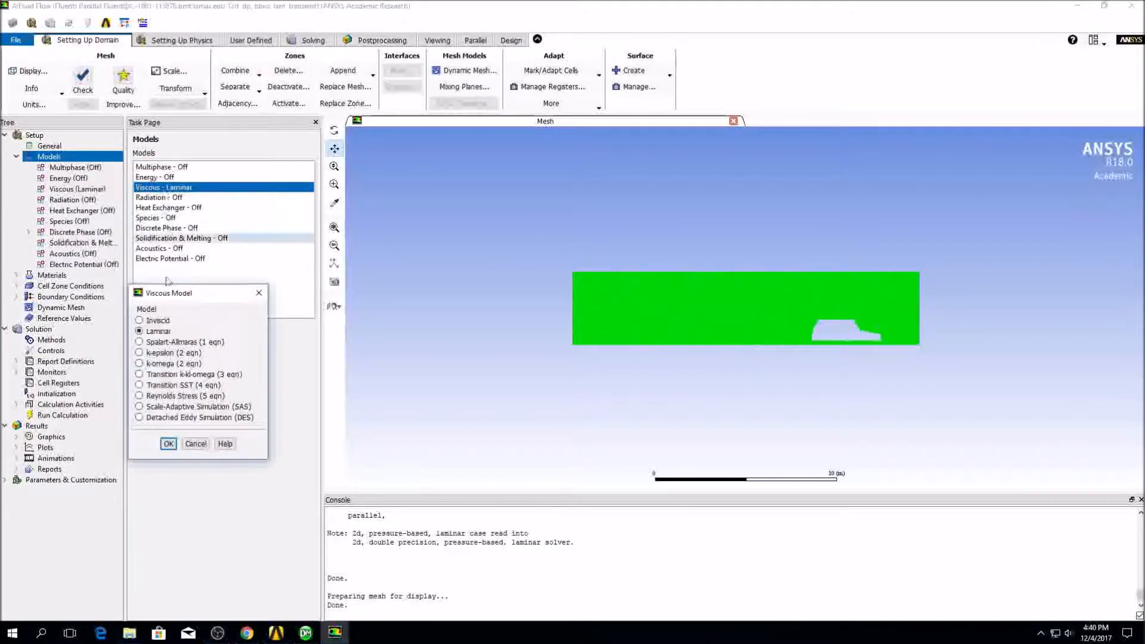
pyautogui.click(140, 353)
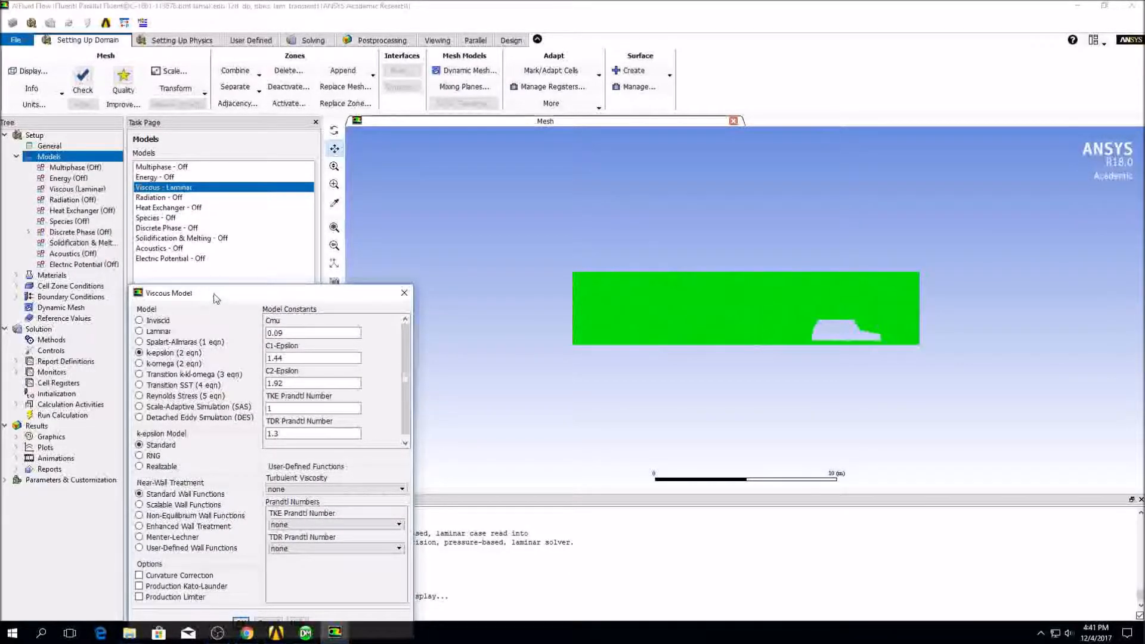
pyautogui.moveTo(217, 299); pyautogui.dragTo(235, 202)
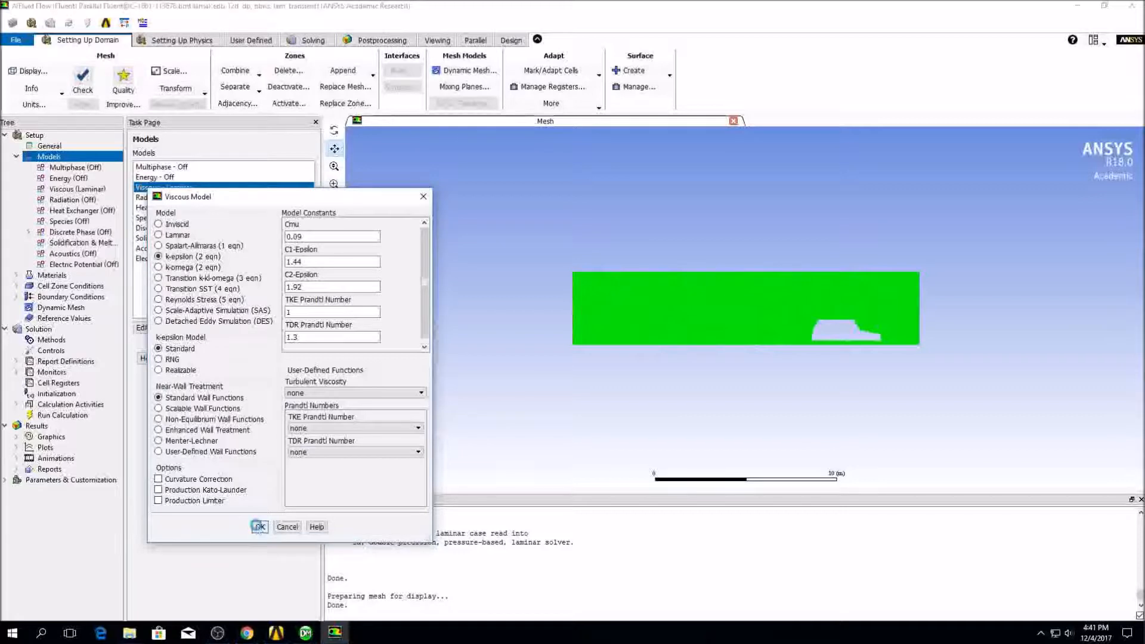
pyautogui.click(259, 526)
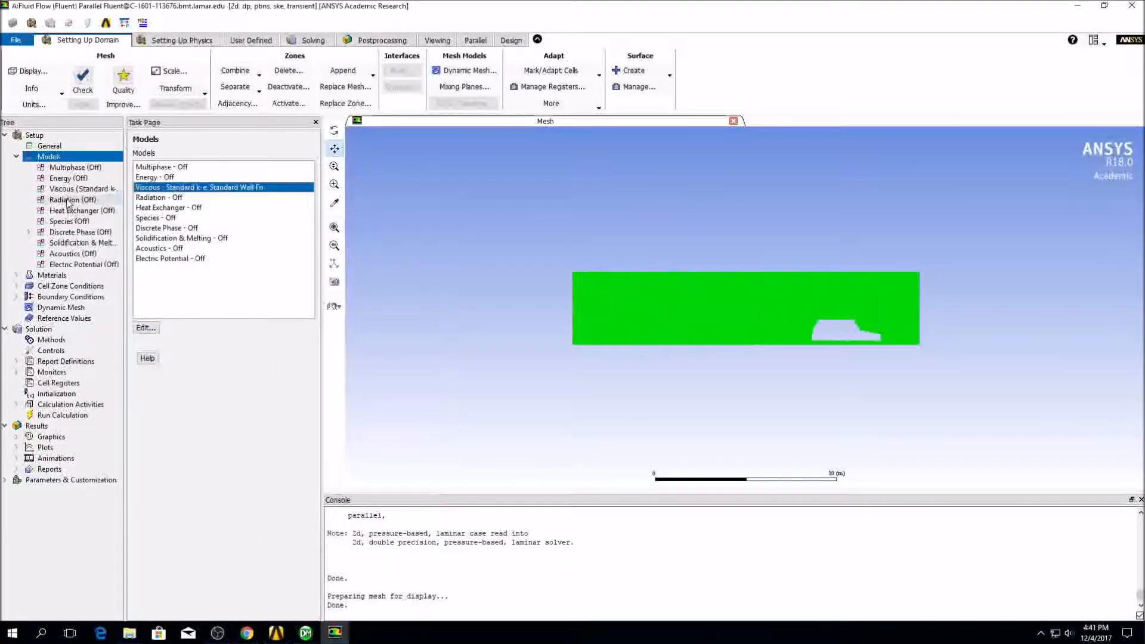
pyautogui.click(17, 157)
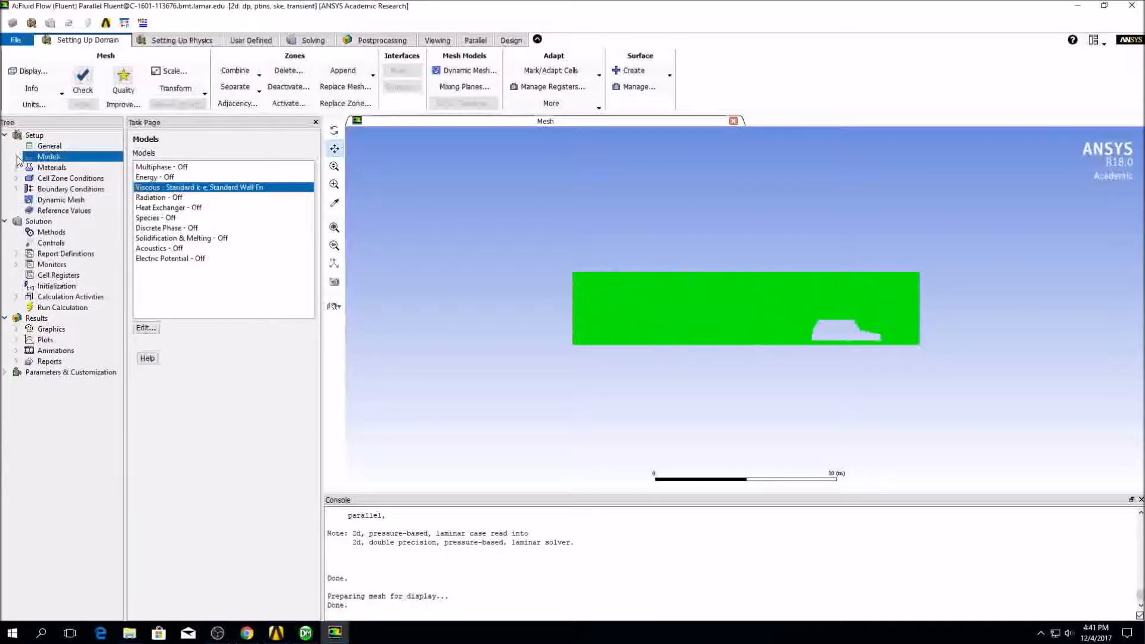
# Set the inlet boundary's velocity magnitude to 30 m/s.
pyautogui.click(49, 189)
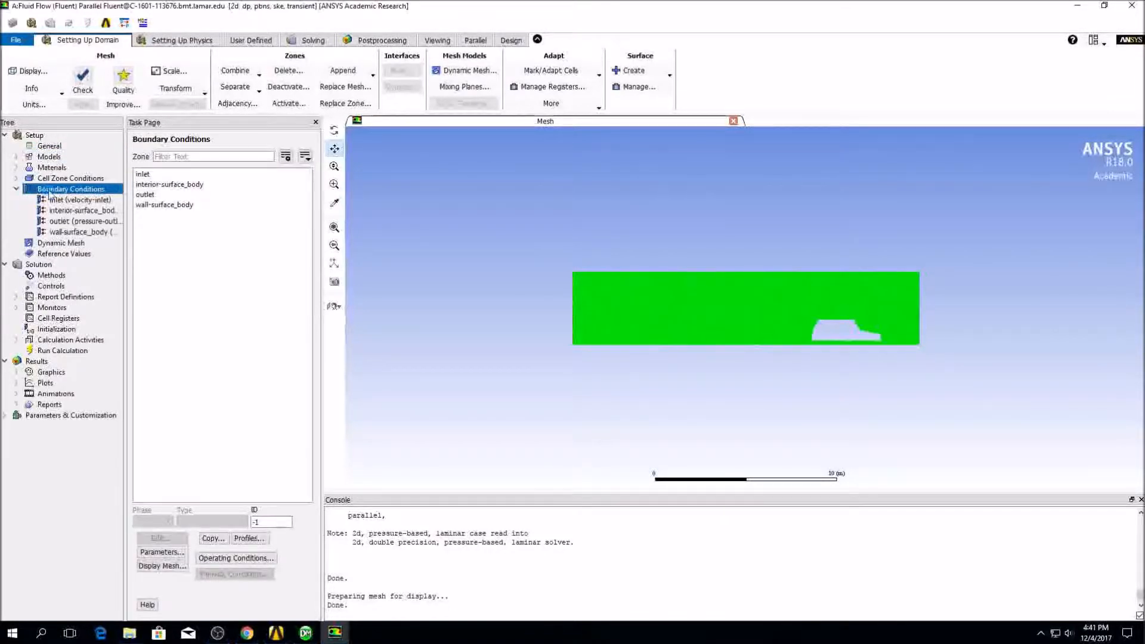
pyautogui.click(58, 204)
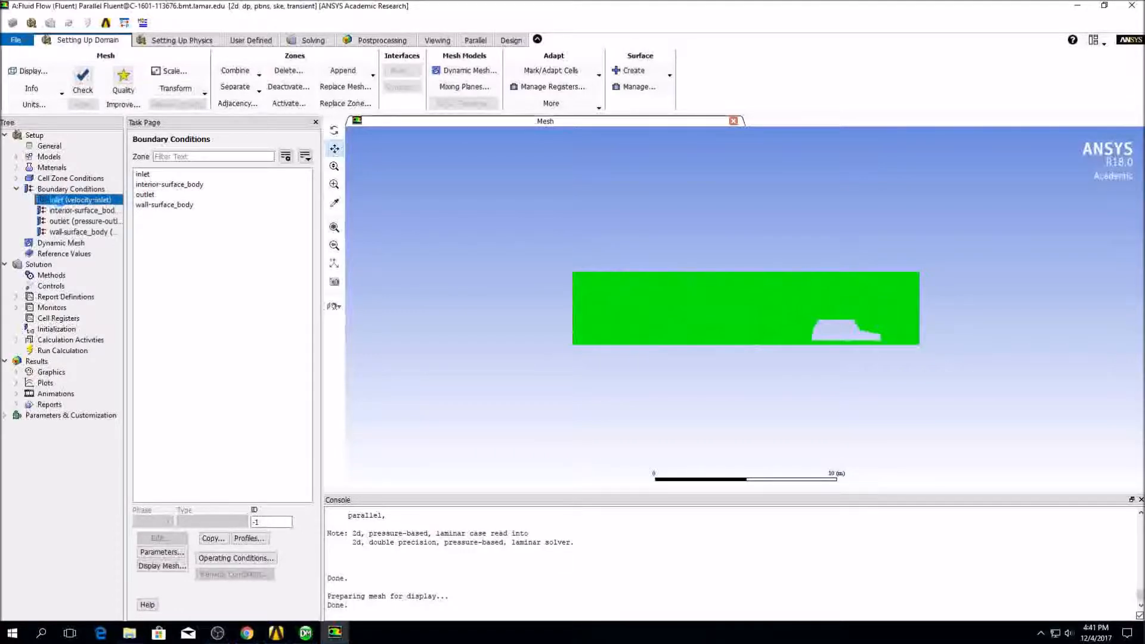
pyautogui.doubleClick(58, 201)
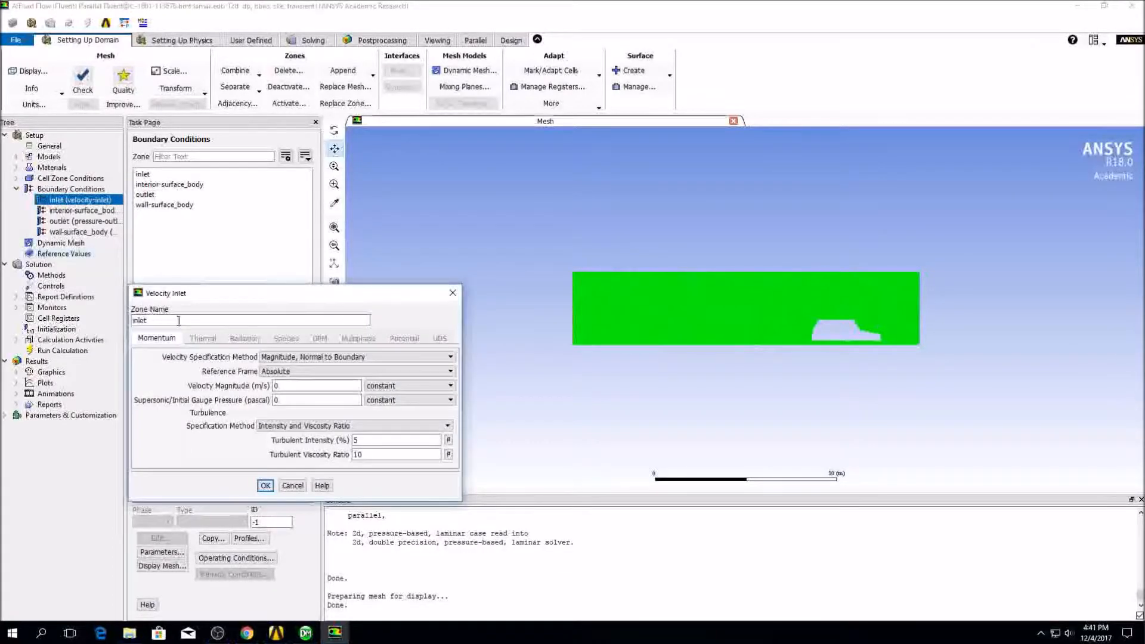
pyautogui.doubleClick(293, 385)
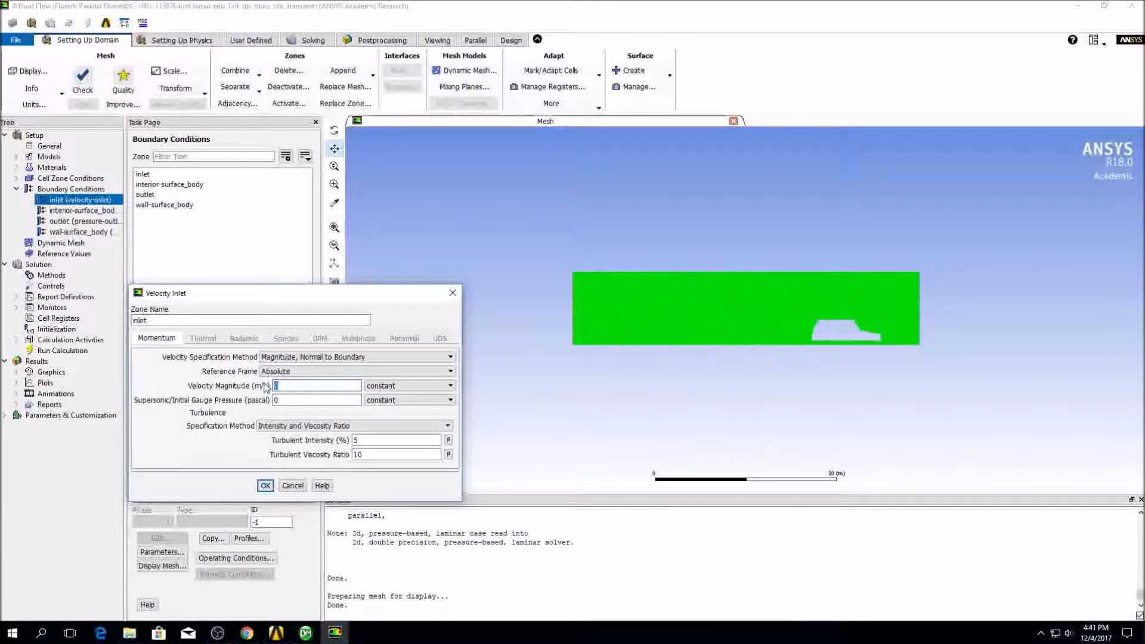
pyautogui.write('30')
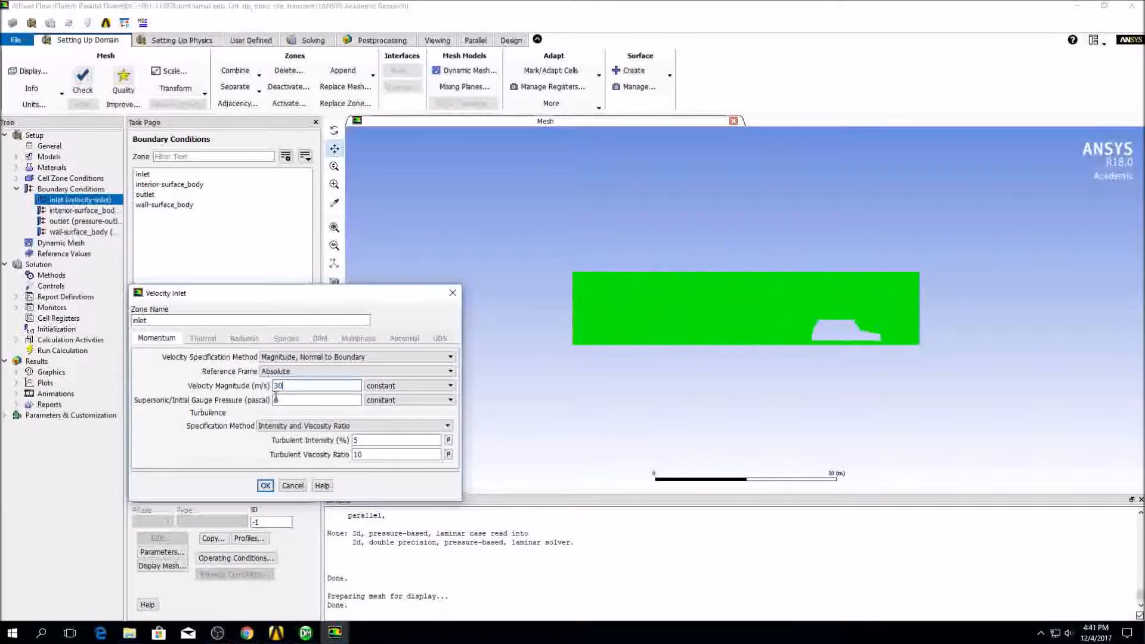
pyautogui.click(266, 486)
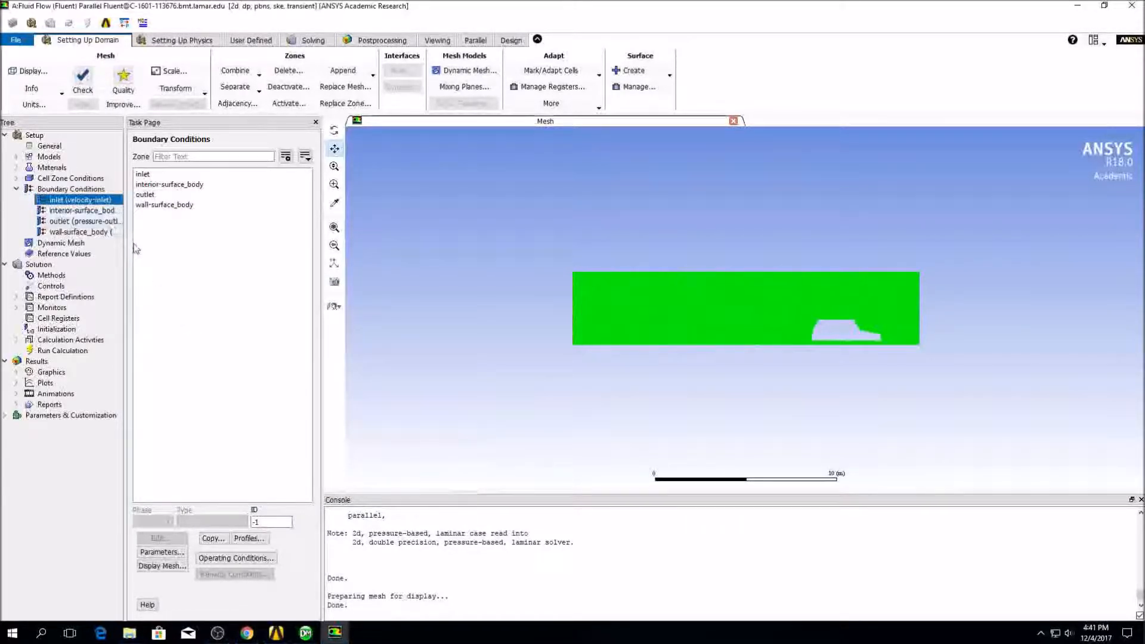
# Review the pressure outlet's momentum settings without changing them.
pyautogui.click(89, 222)
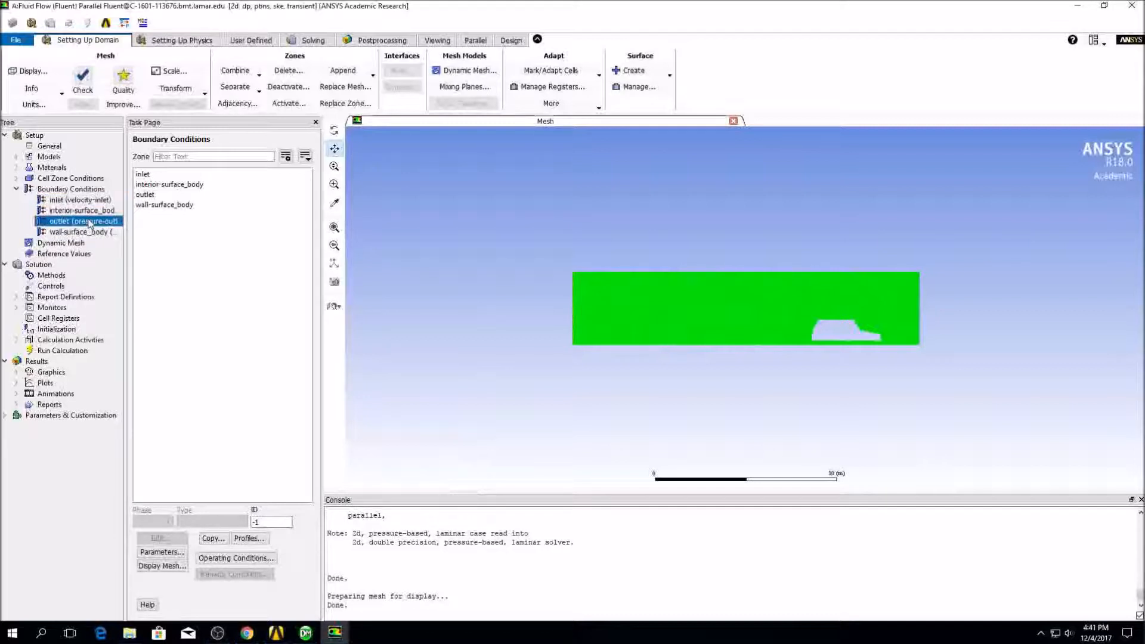
pyautogui.doubleClick(90, 223)
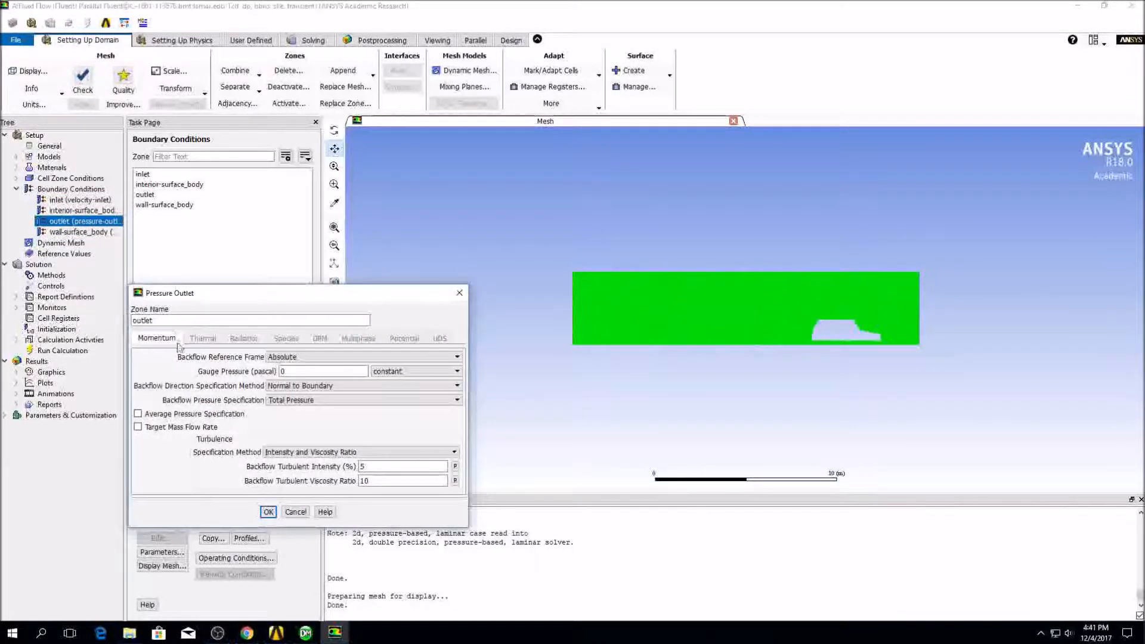
pyautogui.click(295, 512)
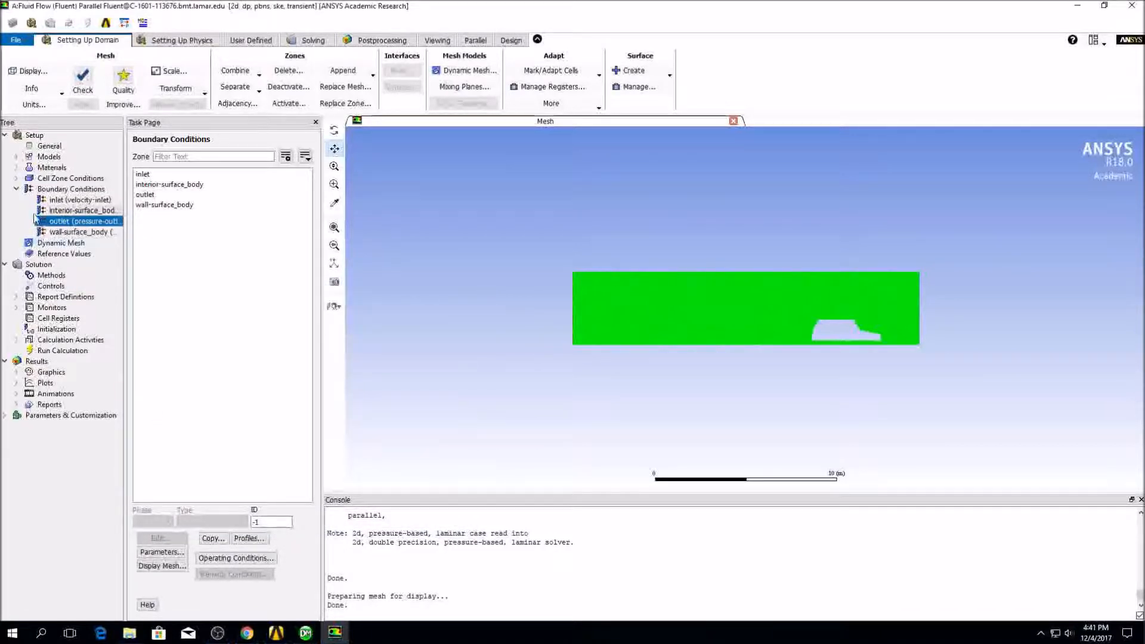
pyautogui.click(16, 189)
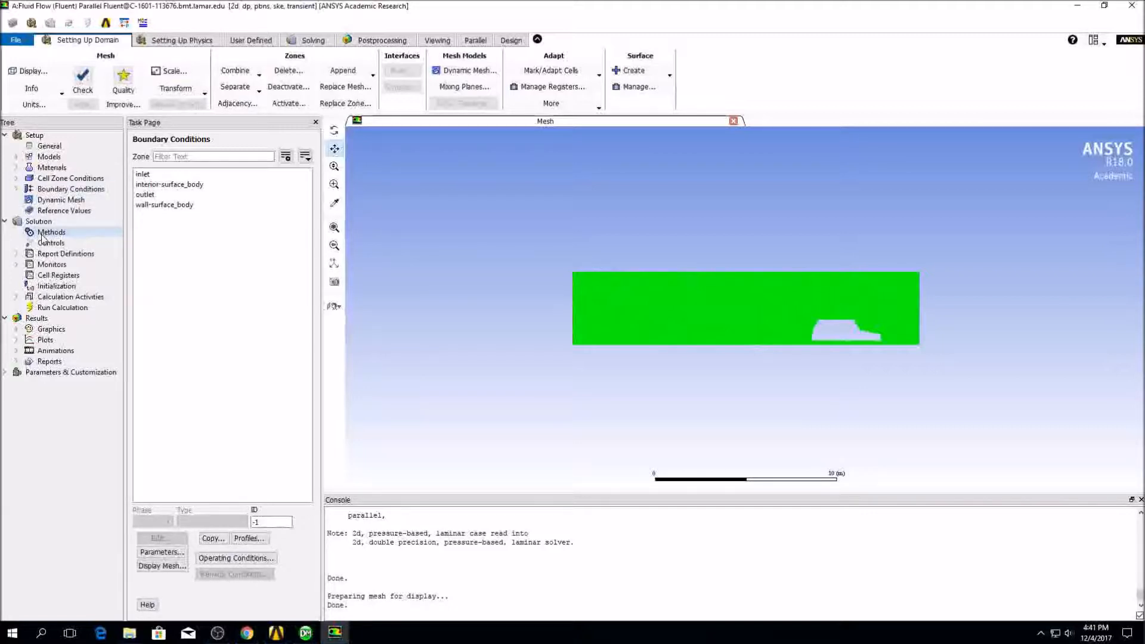
# Set the residual absolute criteria to 0.0001 for continuity, x-velocity, y-velocity, k and epsilon.
pyautogui.doubleClick(44, 266)
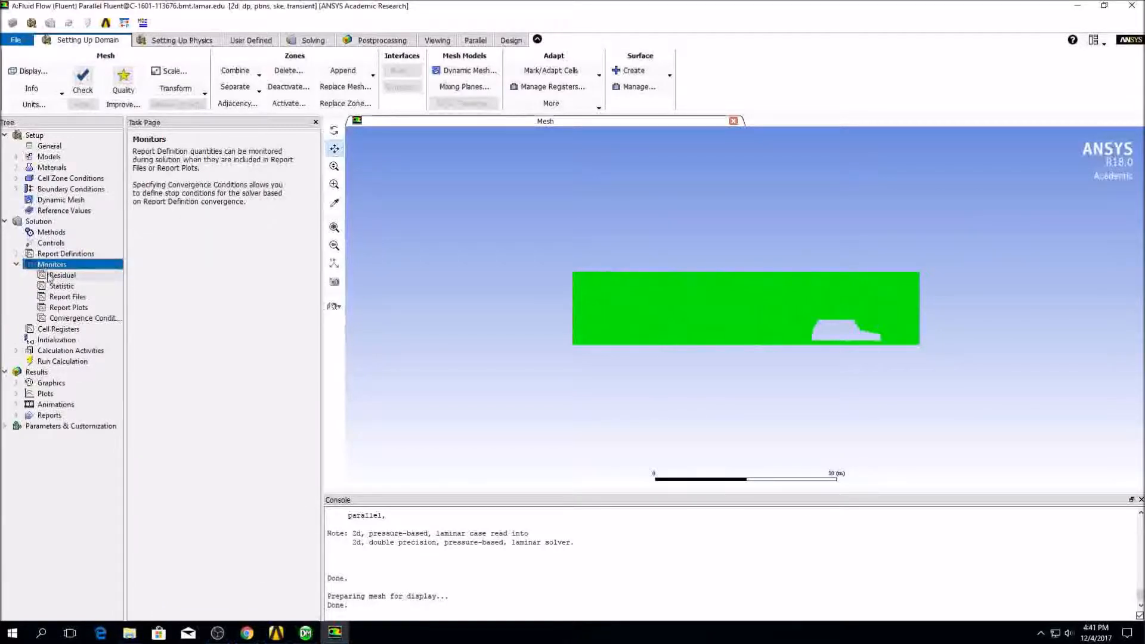
pyautogui.doubleClick(51, 276)
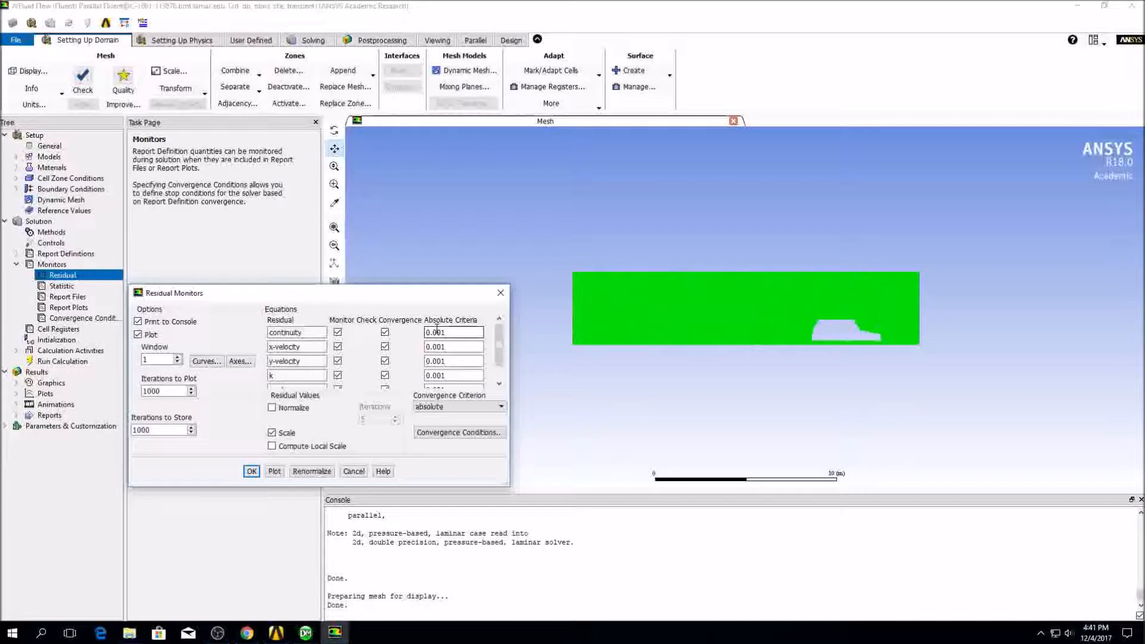
pyautogui.write('0')
pyautogui.click(440, 347)
pyautogui.click(439, 374)
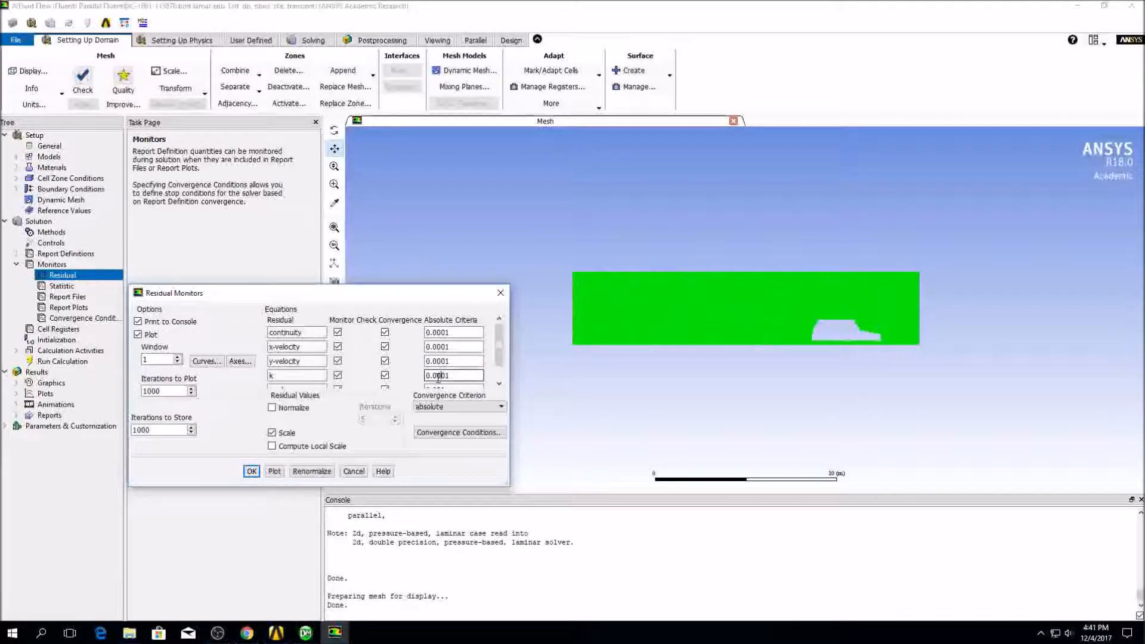
pyautogui.scroll(-1, 438, 377)
pyautogui.click(439, 370)
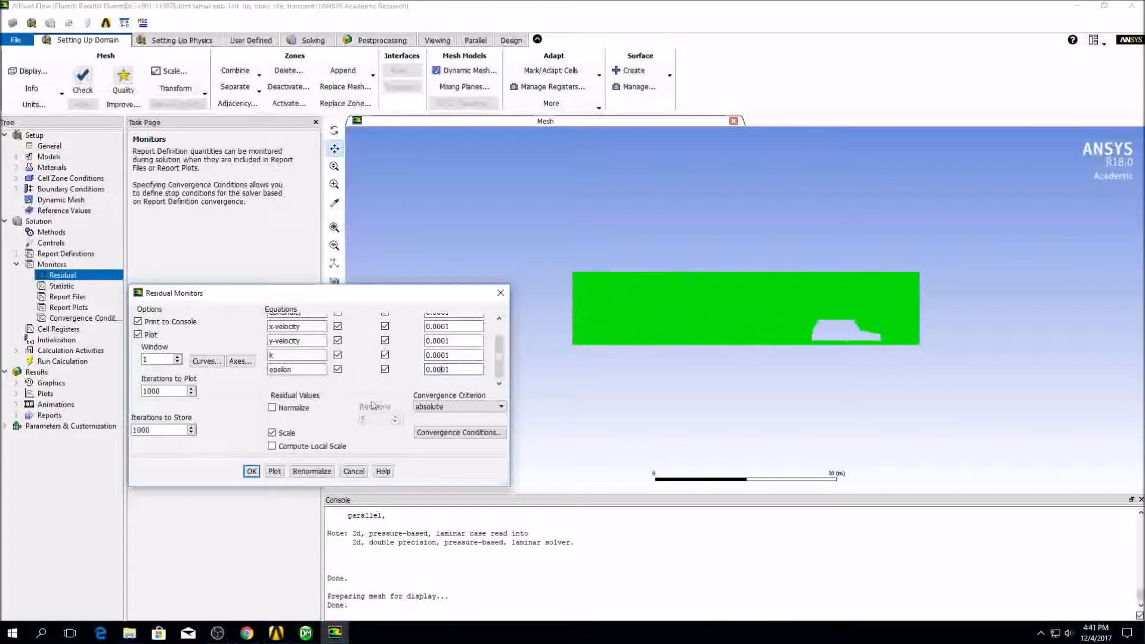
pyautogui.click(252, 471)
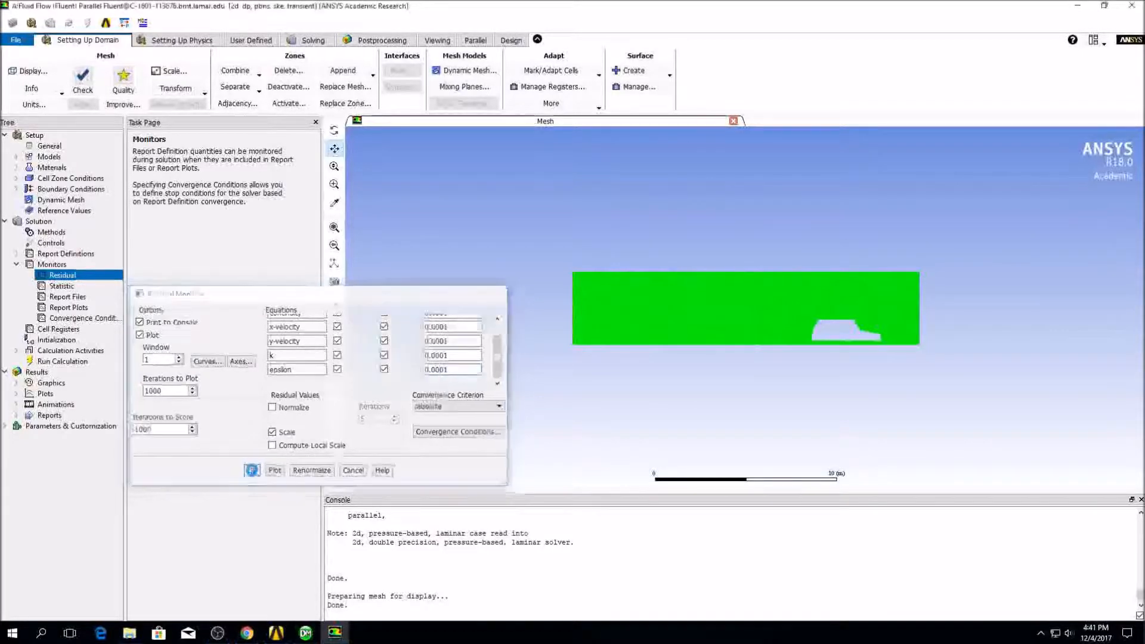
# Initialize the solution with Hybrid Initialization.
pyautogui.click(57, 340)
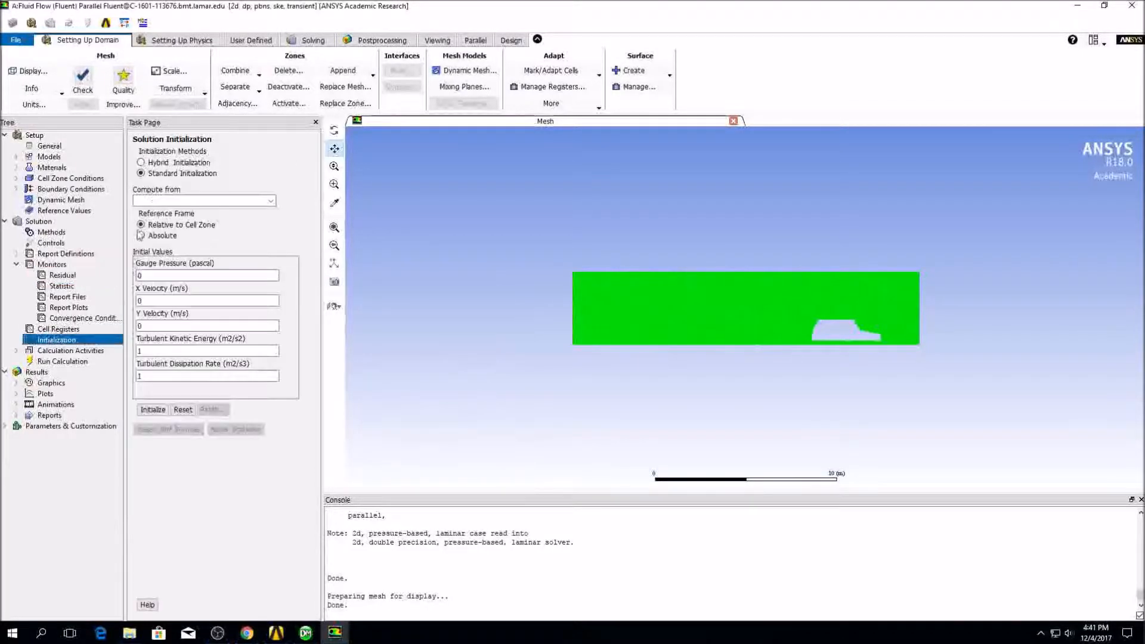
pyautogui.click(141, 163)
pyautogui.click(213, 193)
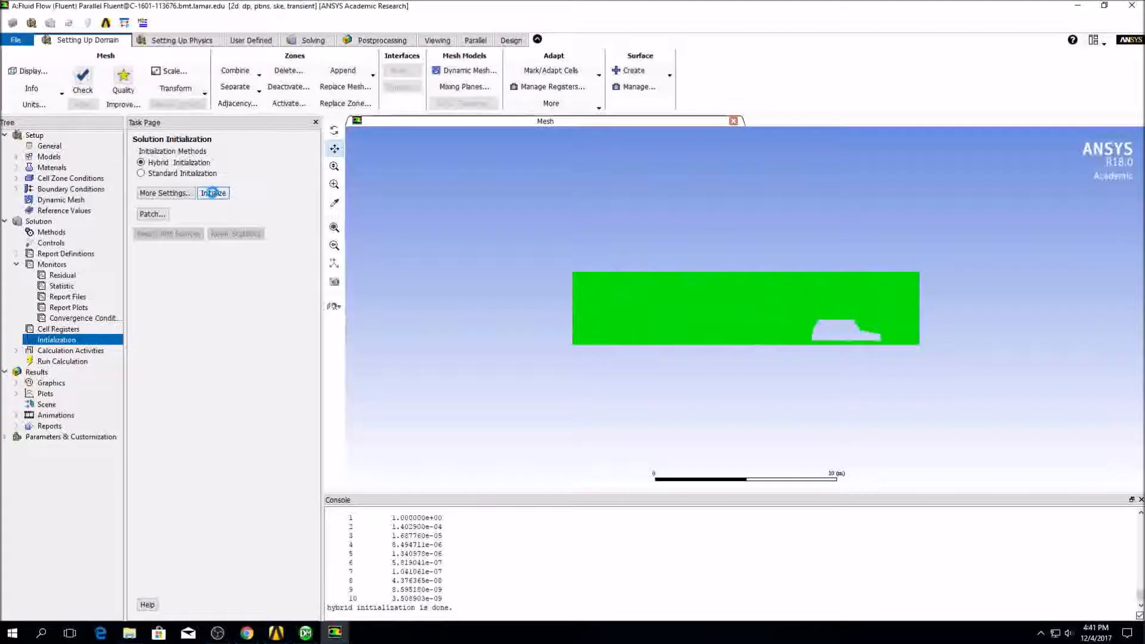
# Define a solution animation named pressure-animation that records after every 1 Time Step.
pyautogui.doubleClick(71, 351)
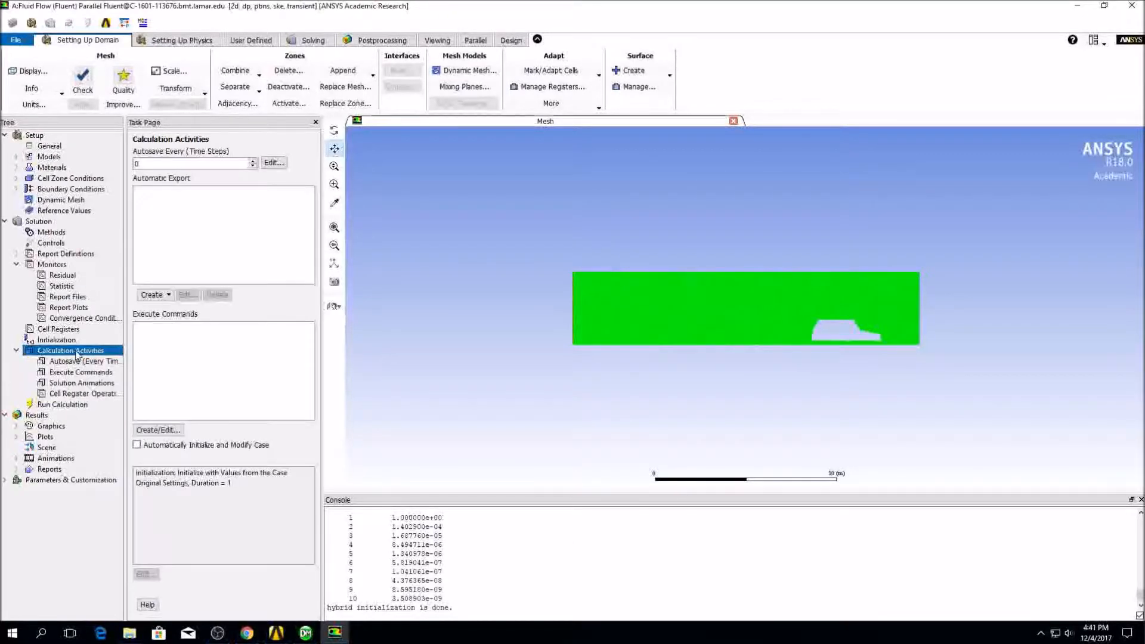
pyautogui.click(73, 384)
pyautogui.doubleClick(72, 384)
pyautogui.write('pres')
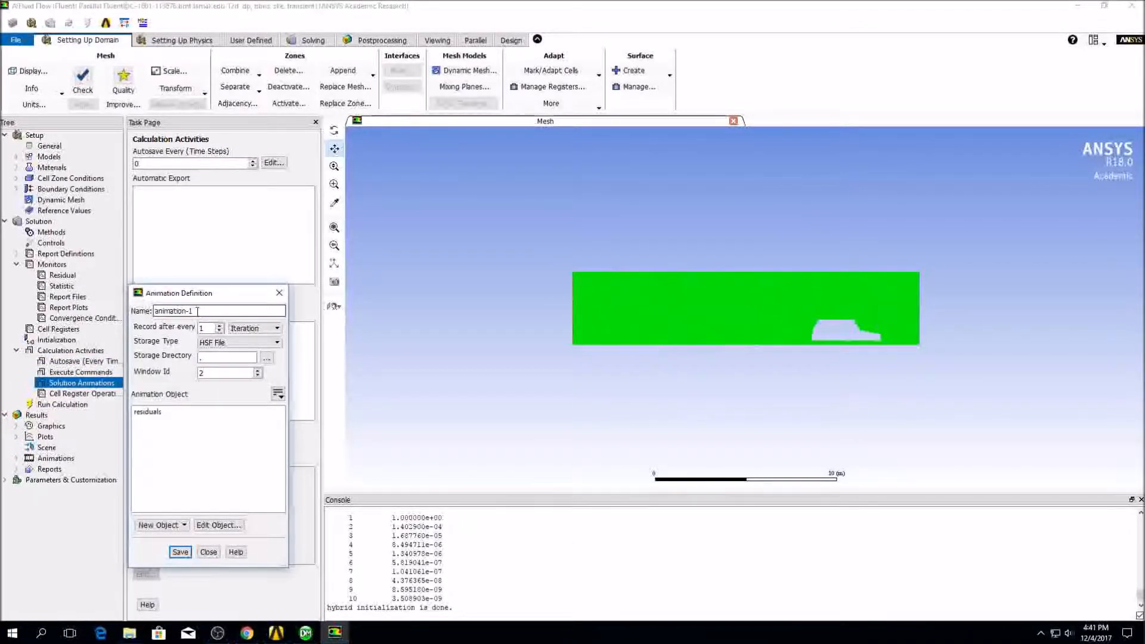
pyautogui.write('sure-')
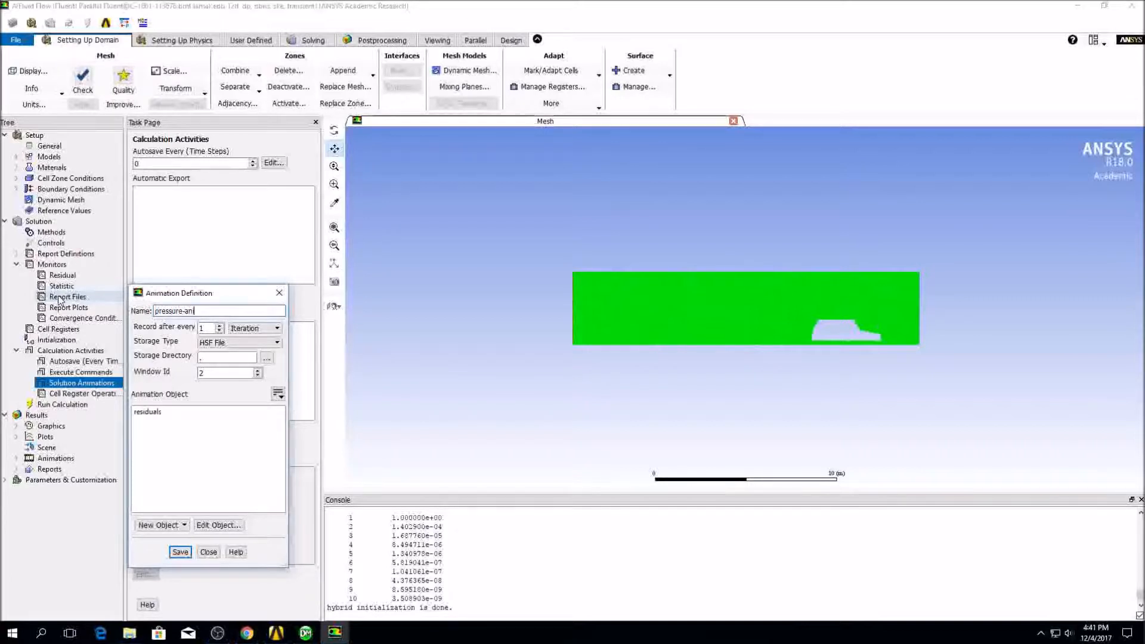
pyautogui.click(250, 328)
pyautogui.click(248, 344)
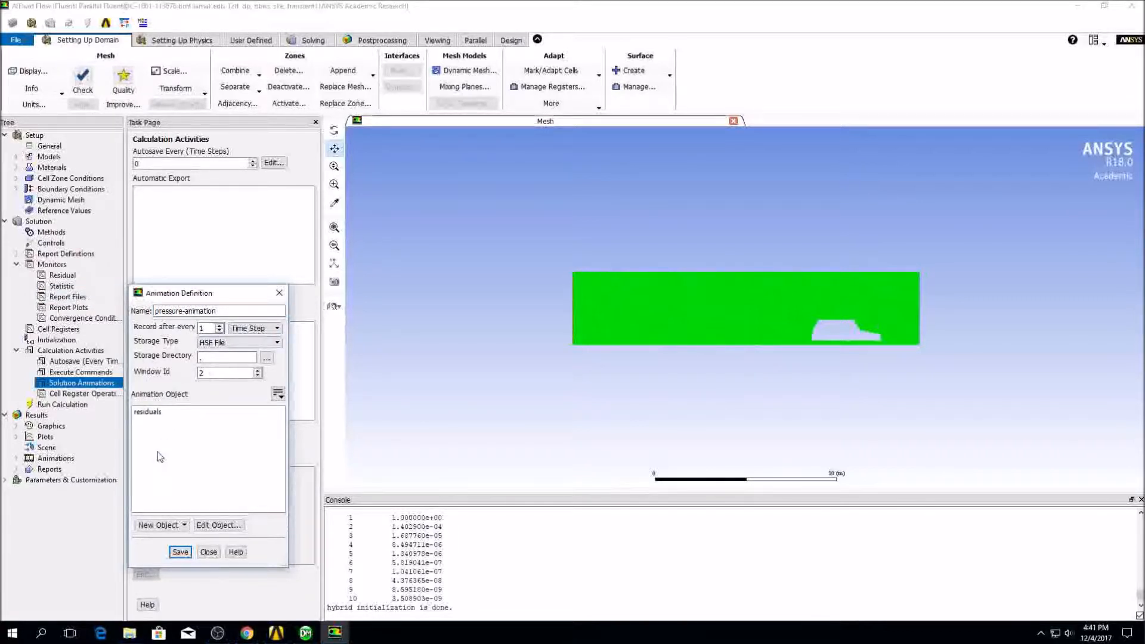
# Create and display a new contour object named pressure, showing Static Pressure as Filled with Smooth coloring.
pyautogui.click(163, 526)
pyautogui.click(160, 550)
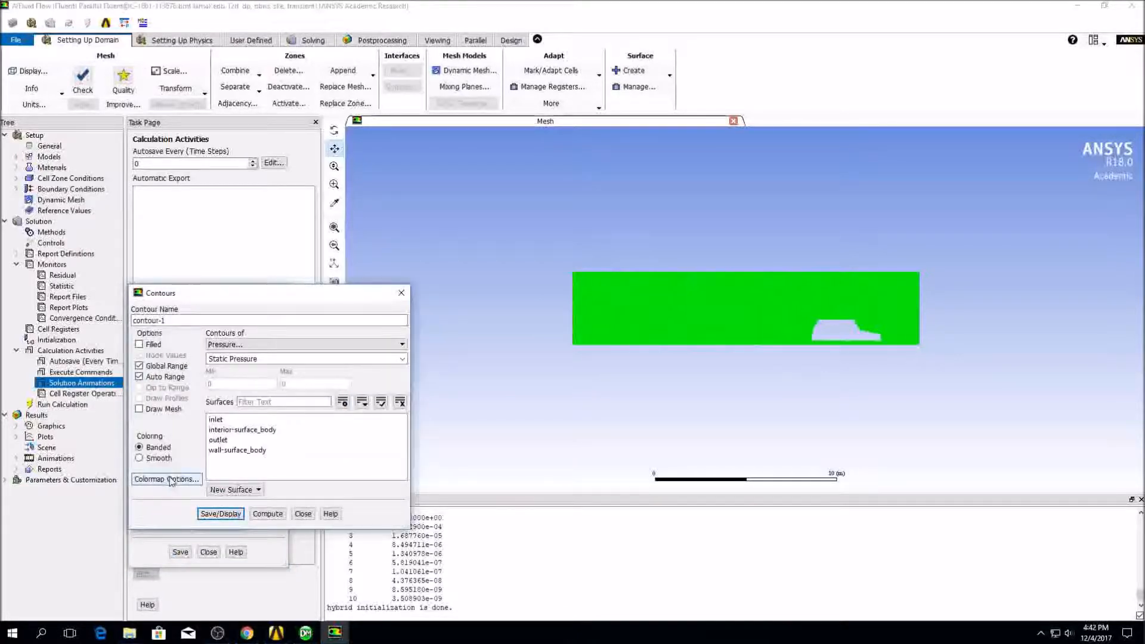
pyautogui.tripleClick(186, 320)
pyautogui.write('pressure')
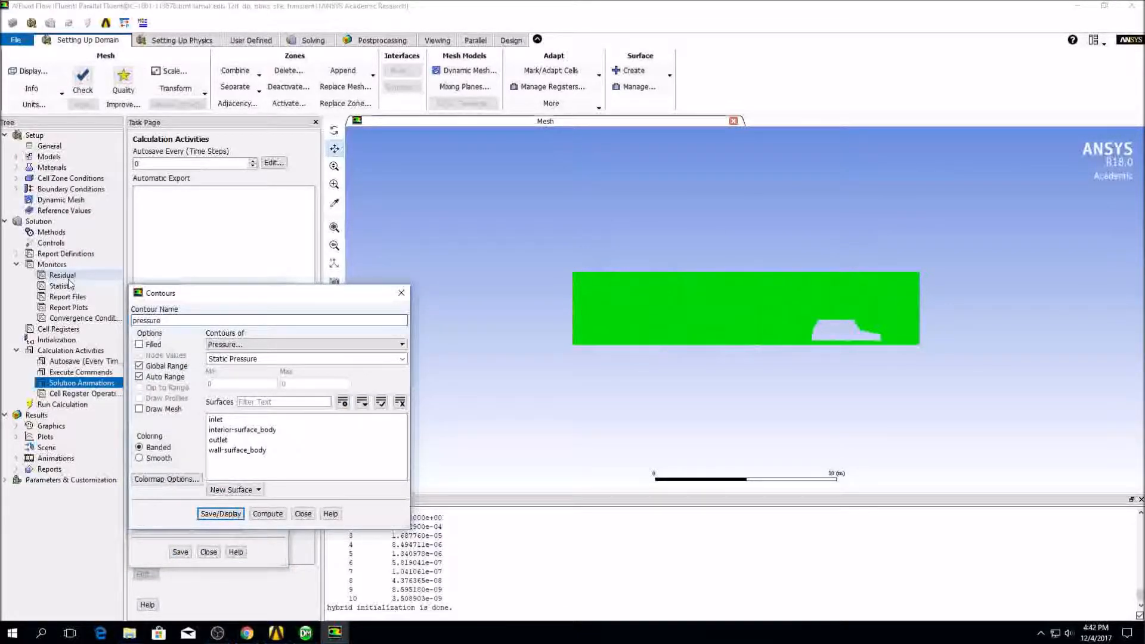
pyautogui.click(139, 344)
pyautogui.click(139, 458)
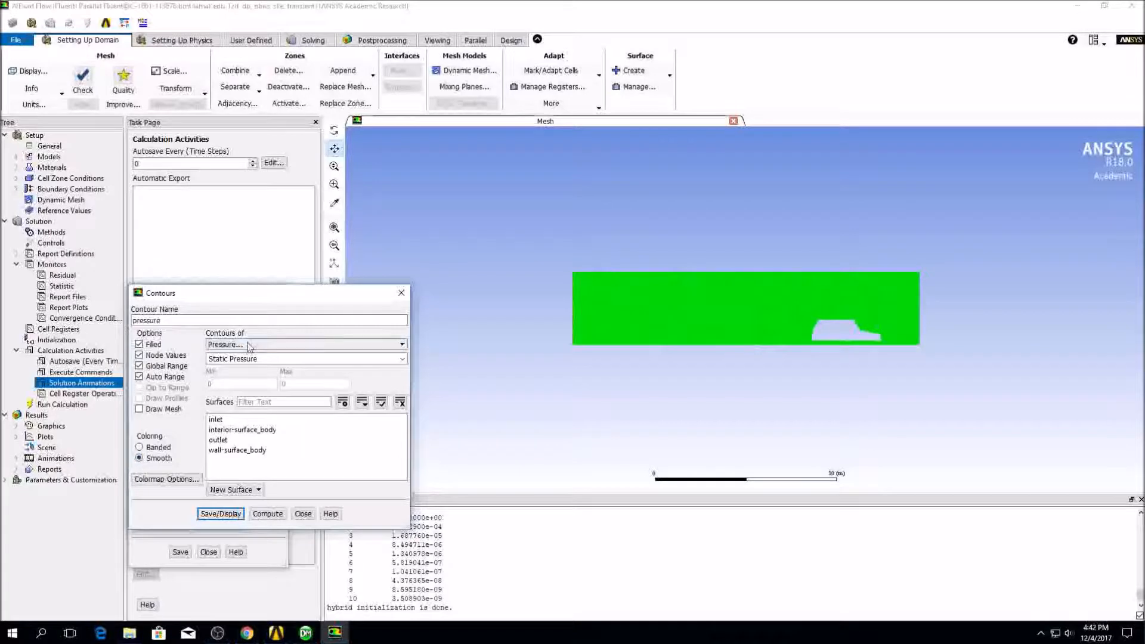
pyautogui.click(219, 514)
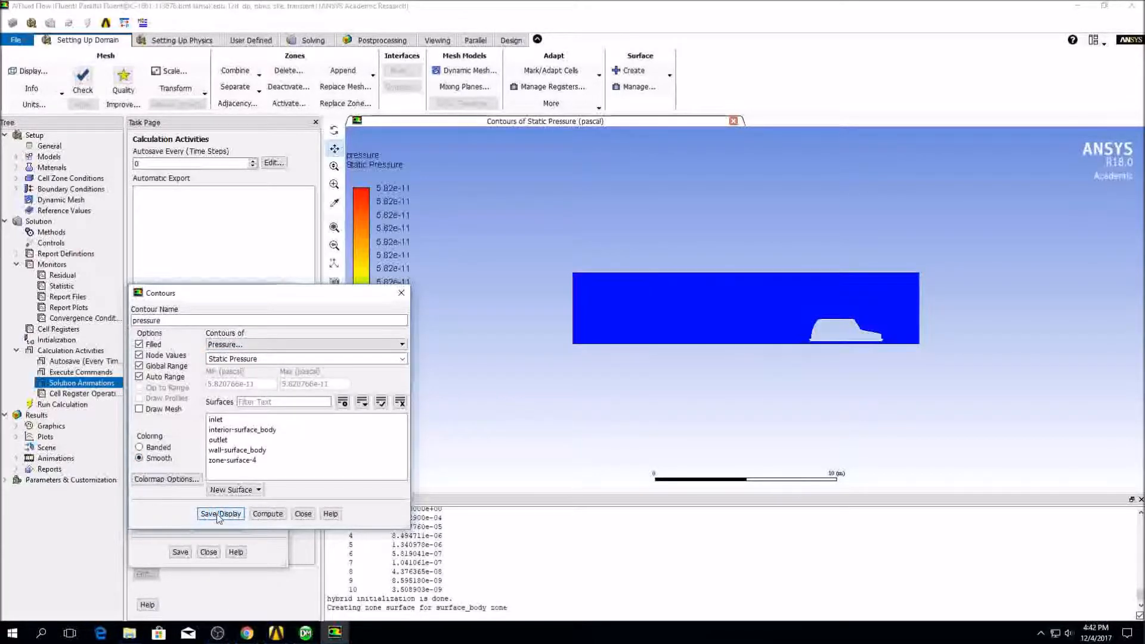
pyautogui.click(303, 514)
# Assign the pressure contour as the animation object and save the animation definition.
pyautogui.click(166, 422)
pyautogui.click(180, 552)
pyautogui.click(208, 551)
pyautogui.rightClick(75, 393)
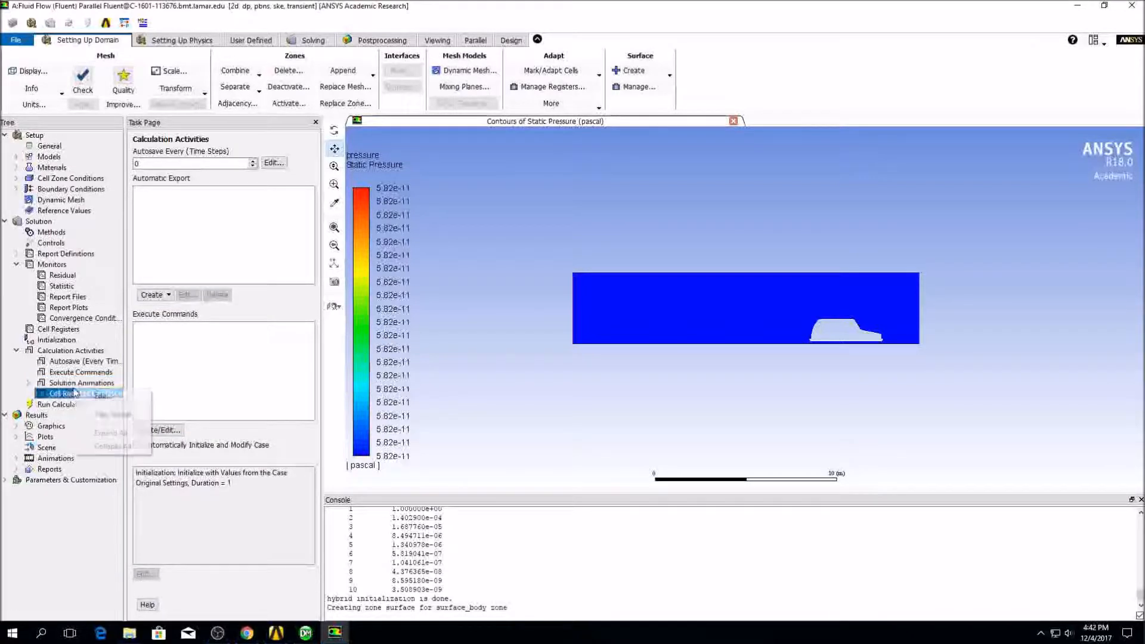
# Define a second solution animation, named for velocity, that records after every Time Step.
pyautogui.doubleClick(77, 382)
pyautogui.write('velocity-a')
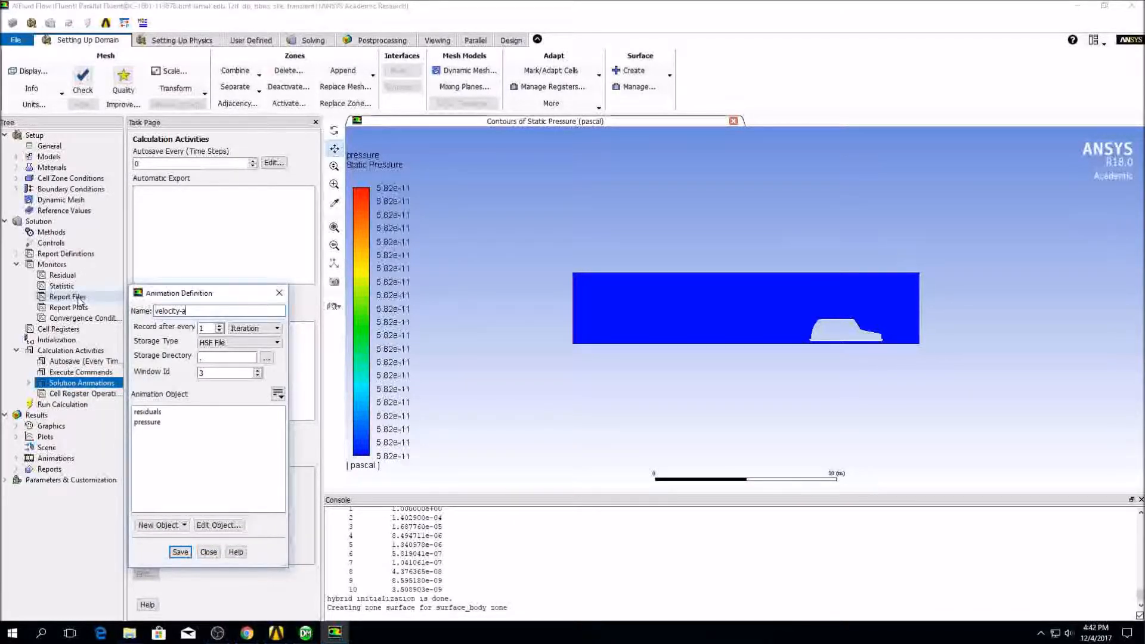
pyautogui.click(254, 328)
pyautogui.click(248, 348)
# Create and display a new contour object named velocity, showing Velocity Magnitude as Filled with Smooth coloring.
pyautogui.click(161, 525)
pyautogui.click(173, 553)
pyautogui.write('velocity')
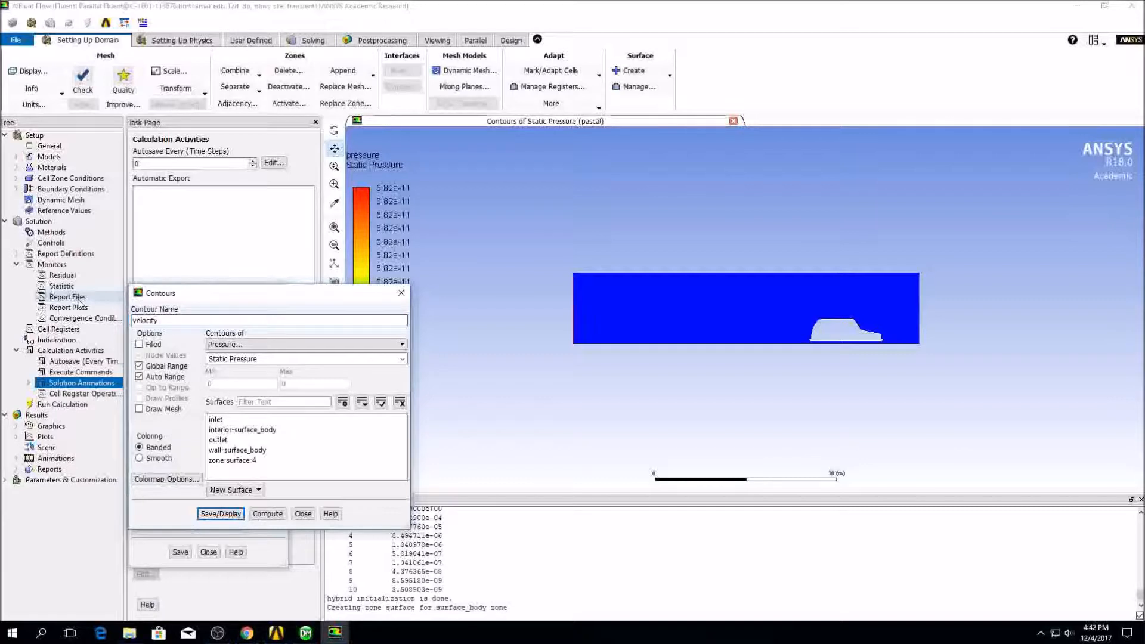
pyautogui.click(304, 345)
pyautogui.click(227, 373)
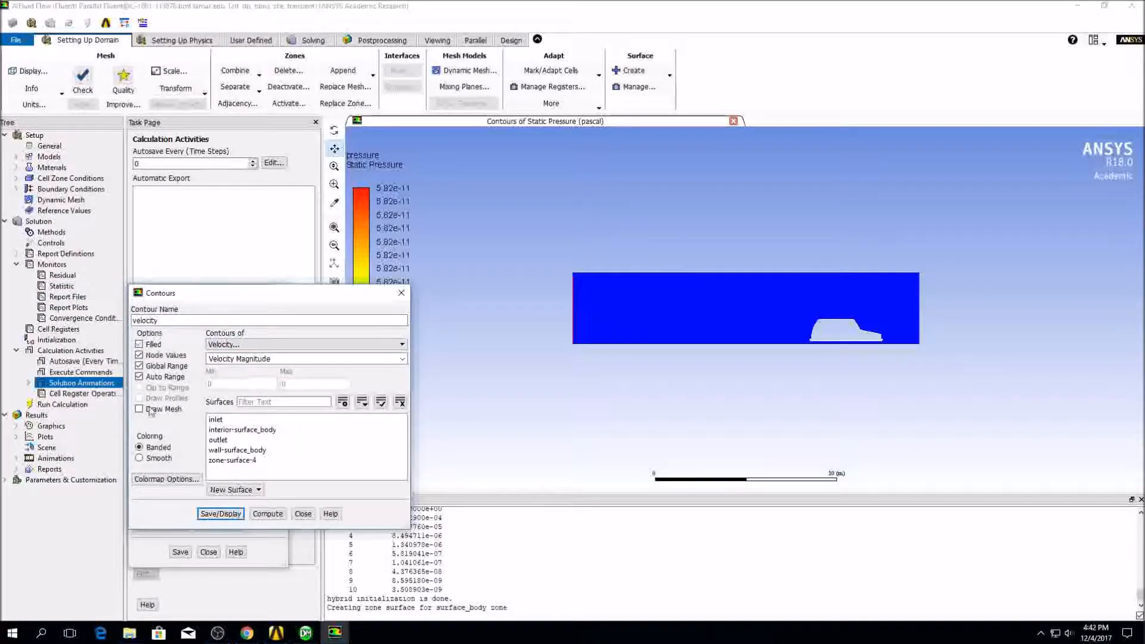
pyautogui.click(208, 514)
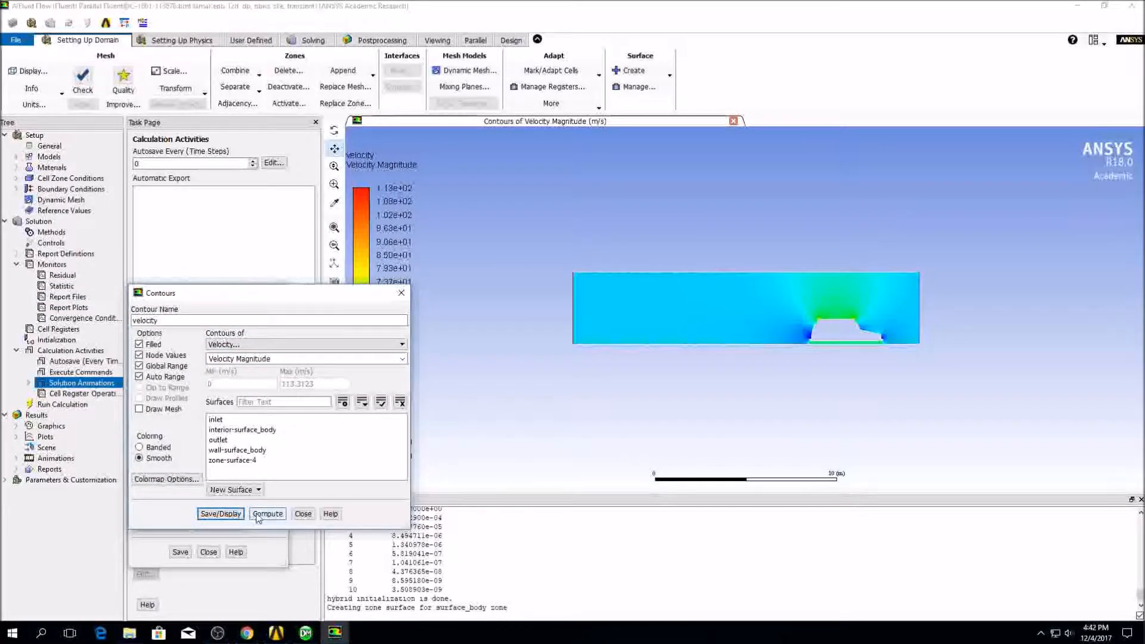
# Assign the velocity contour as the object of velocity-animation and save the animation definition.
pyautogui.click(303, 515)
pyautogui.click(161, 433)
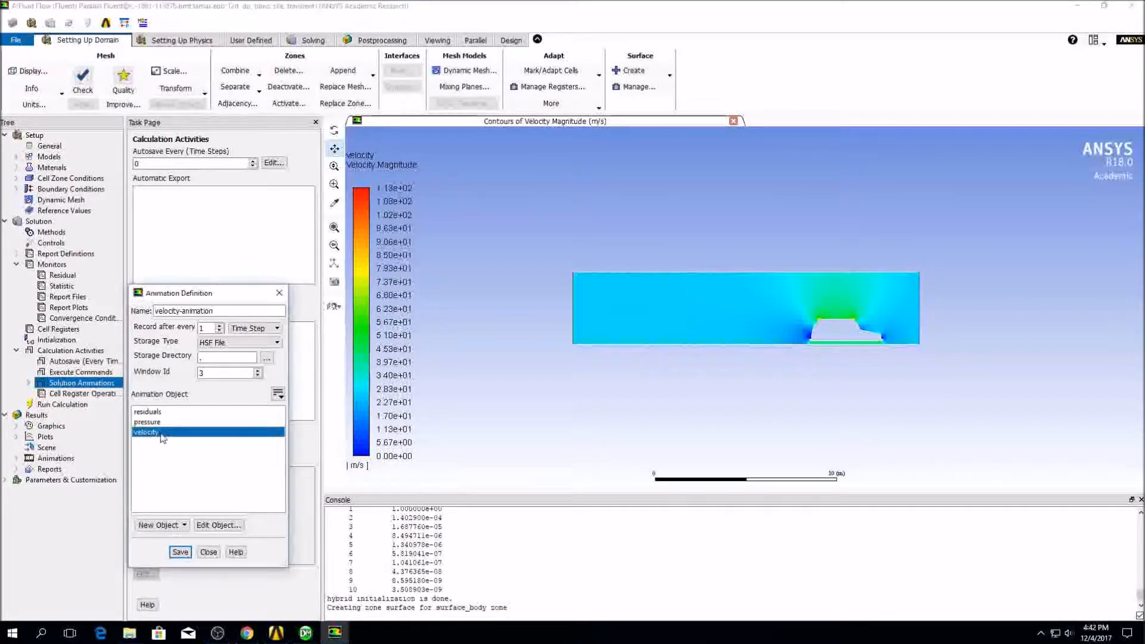
pyautogui.click(181, 552)
# Configure the run with a 0.05 s time step size, 100 time steps and 30 maximum iterations per time step.
pyautogui.click(62, 404)
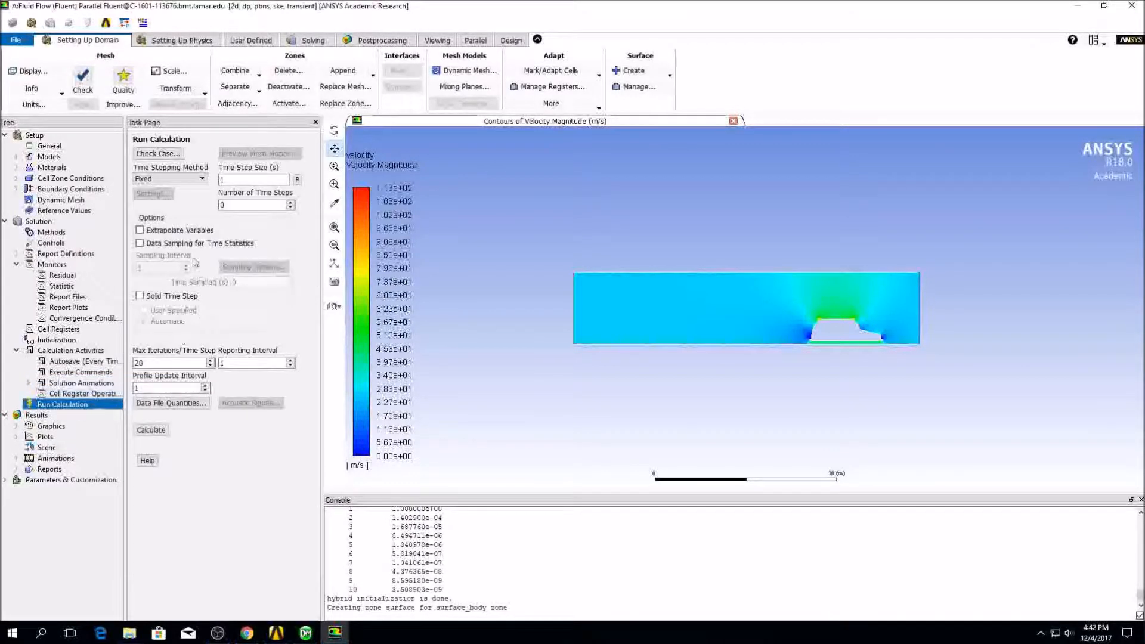
pyautogui.write('.05')
pyautogui.click(233, 205)
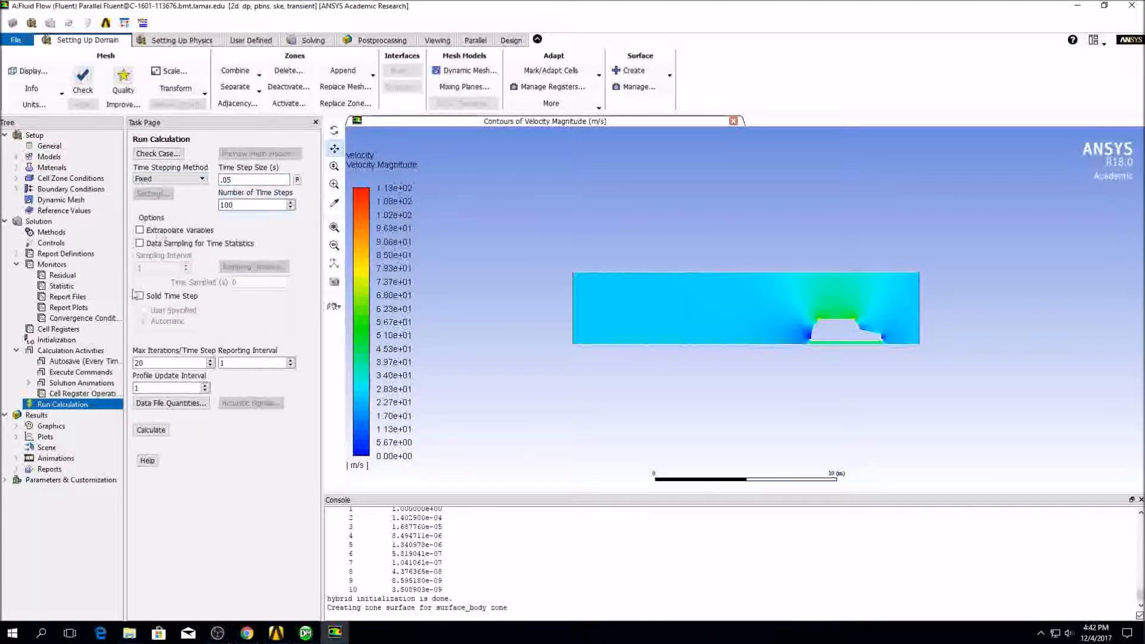
pyautogui.doubleClick(146, 362)
pyautogui.doubleClick(152, 363)
pyautogui.write('30')
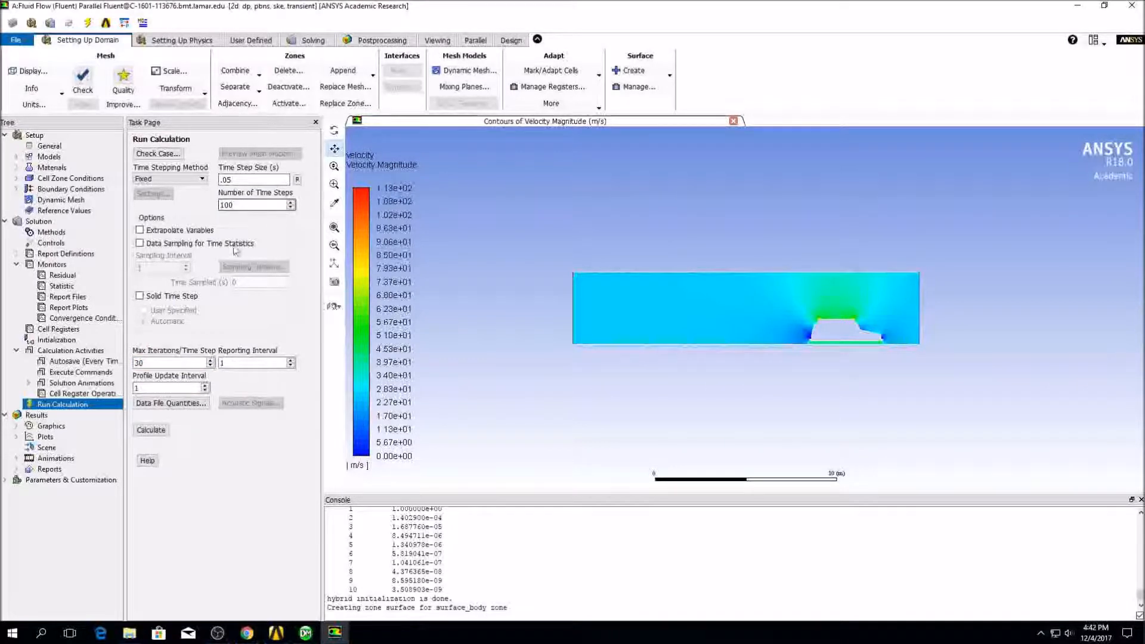
# Run the calculation to completion and display the scaled residuals plot.
pyautogui.click(151, 431)
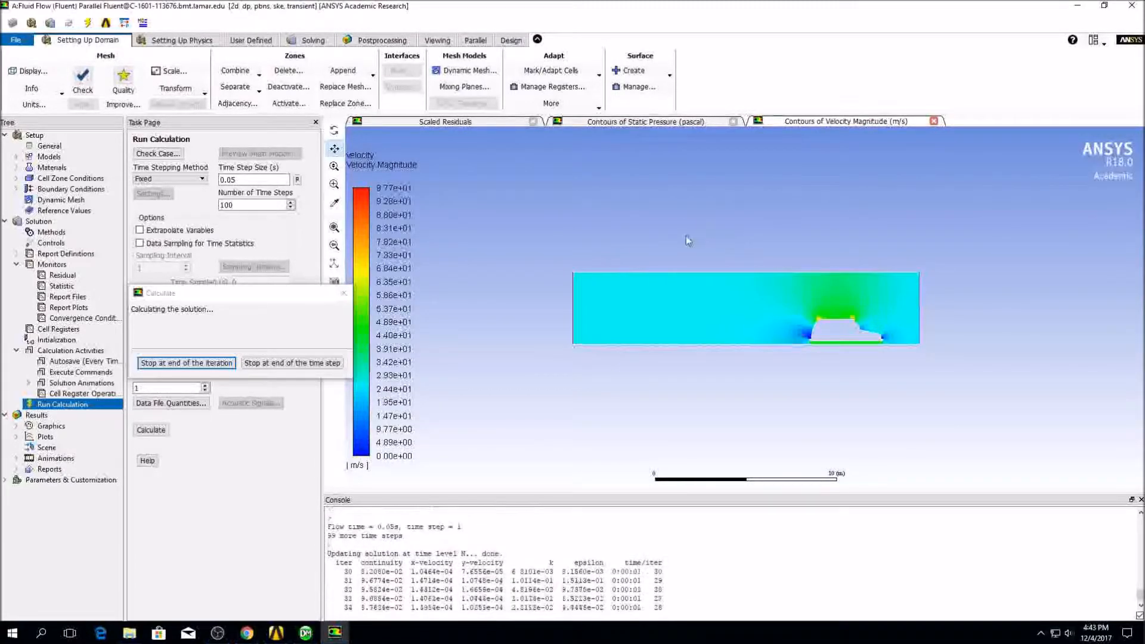
pyautogui.click(472, 123)
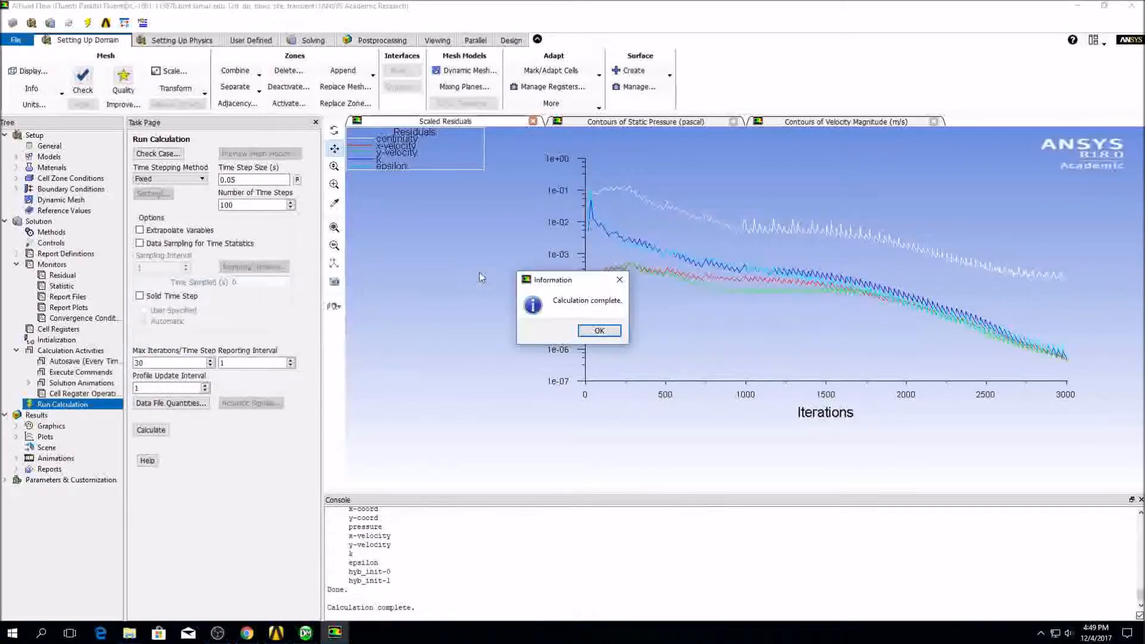
pyautogui.click(592, 334)
# Open the solution animation playback and play velocity-animation in the velocity magnitude contour window.
pyautogui.doubleClick(55, 427)
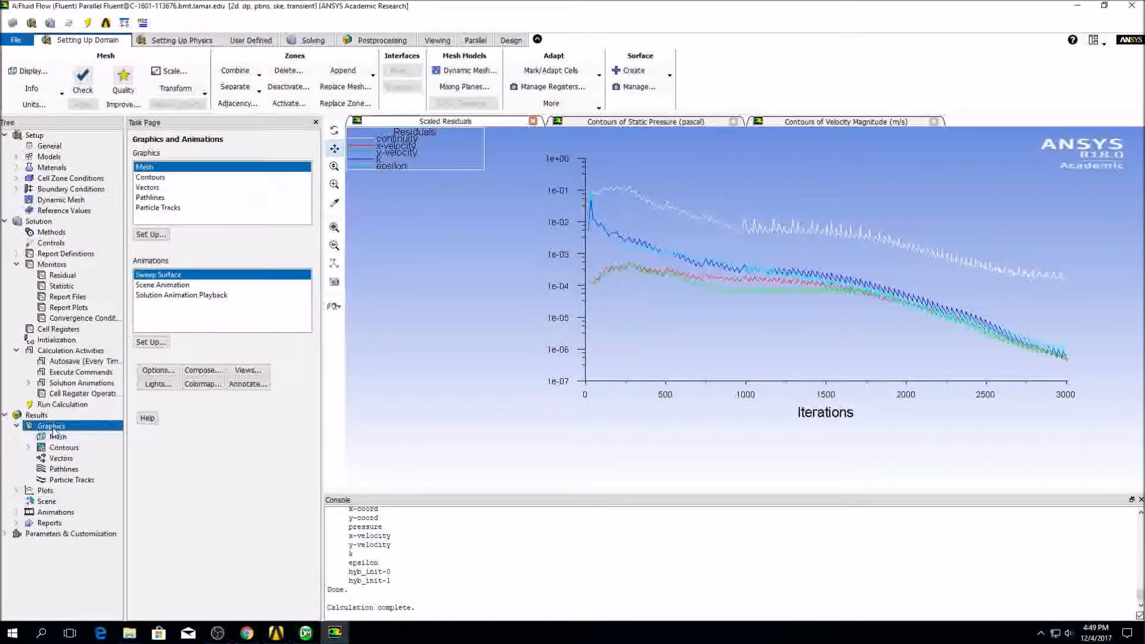
pyautogui.click(56, 448)
pyautogui.doubleClick(55, 513)
pyautogui.doubleClick(79, 523)
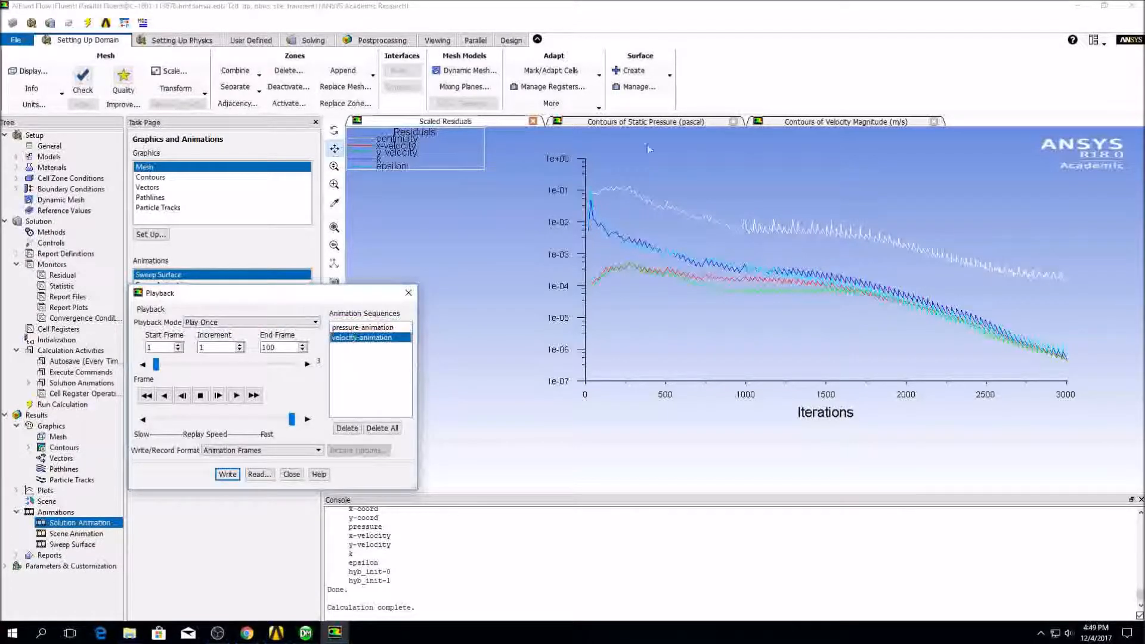
pyautogui.click(797, 122)
pyautogui.click(236, 396)
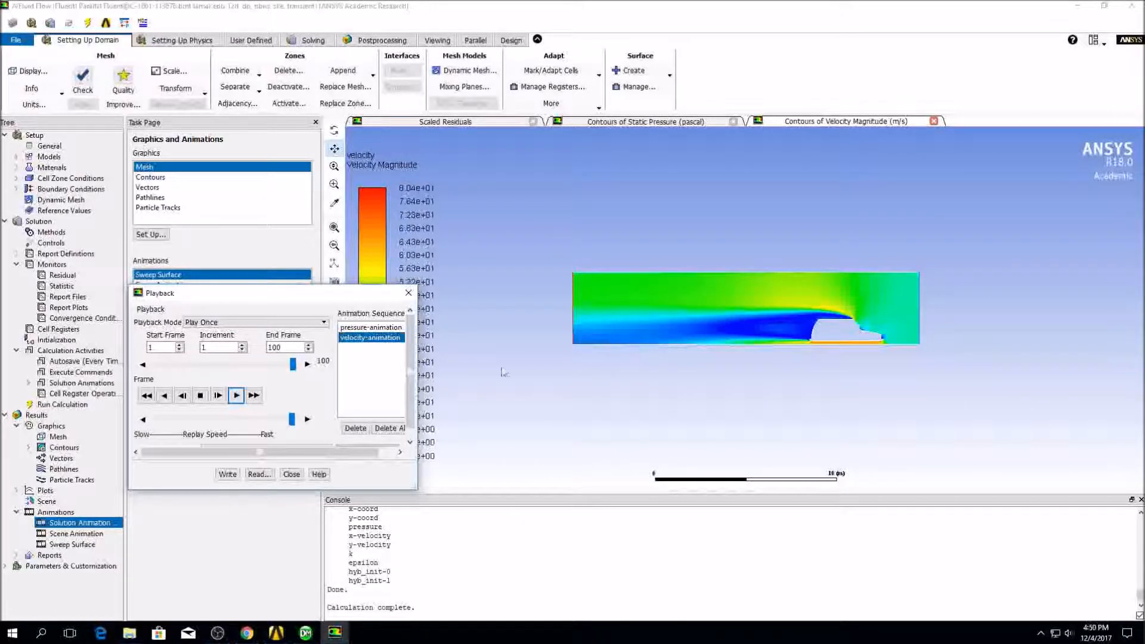
# Play the pressure-animation sequence from the solution animation playback.
pyautogui.click(366, 327)
pyautogui.moveTo(239, 371); pyautogui.dragTo(257, 374)
pyautogui.click(236, 395)
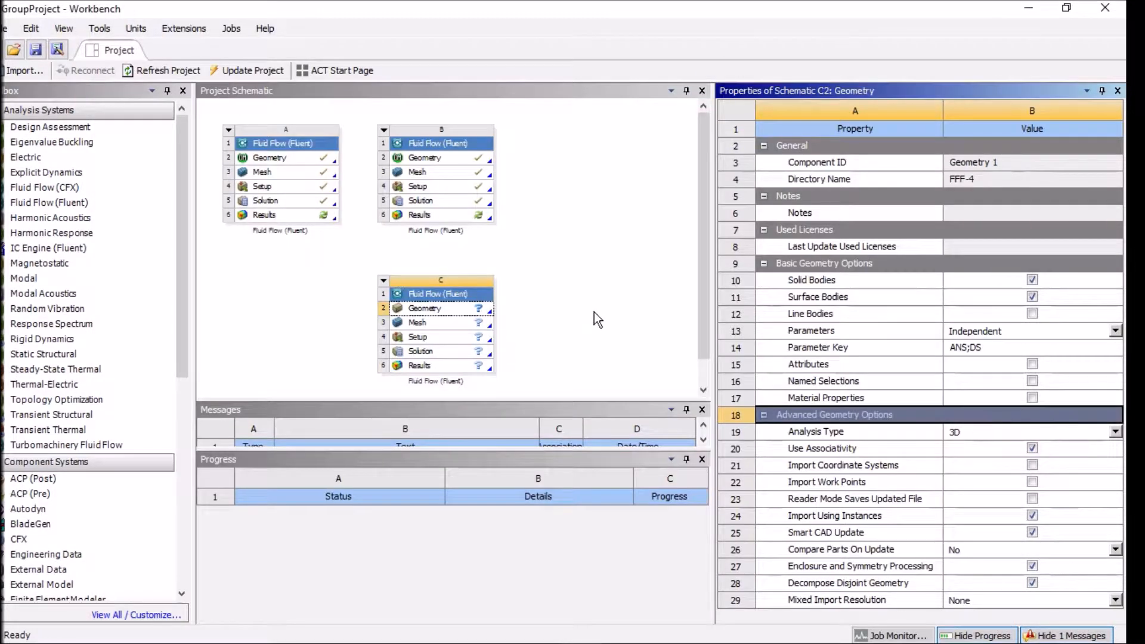
# Set the Analysis Type of the Geometry cell in Fluid Flow system C to 2D.
pyautogui.click(590, 325)
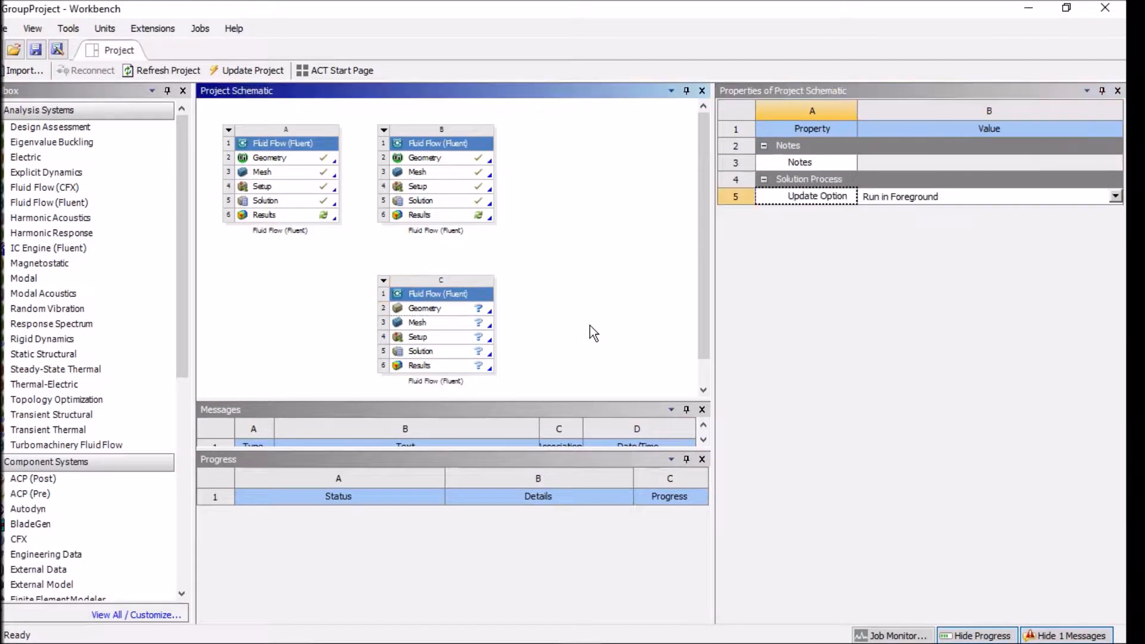
pyautogui.click(434, 311)
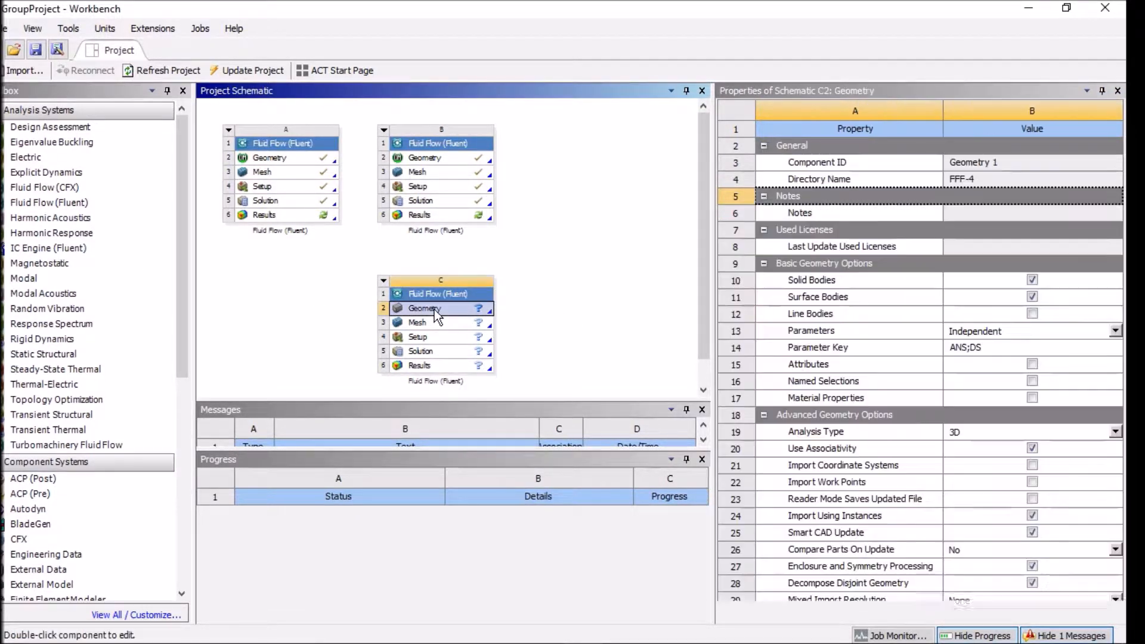
pyautogui.click(956, 433)
pyautogui.click(954, 462)
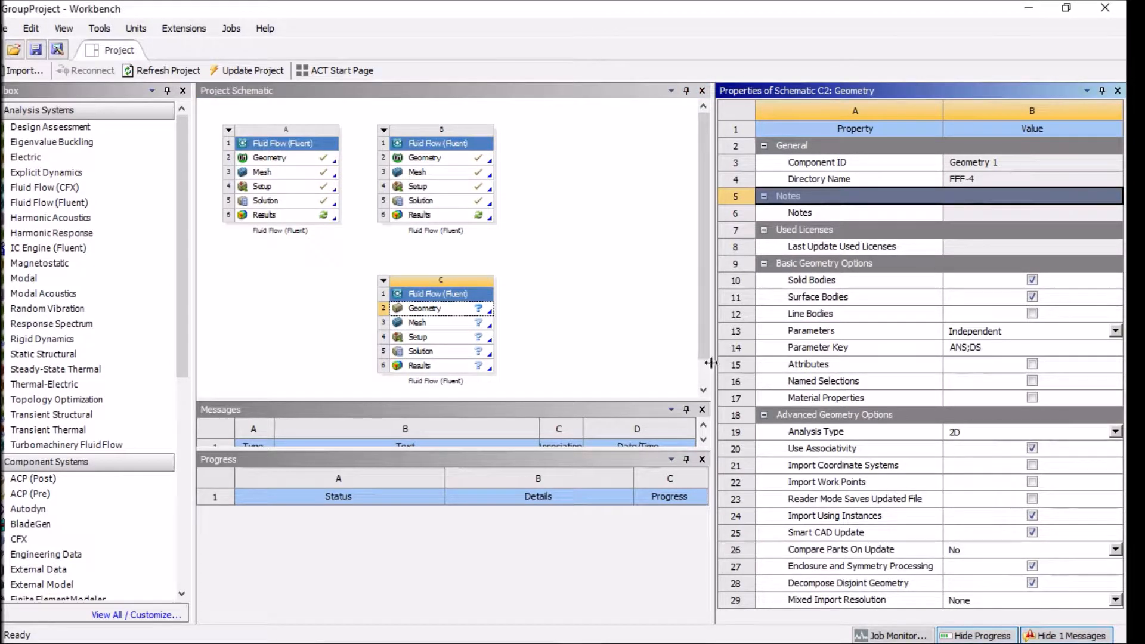
pyautogui.click(652, 344)
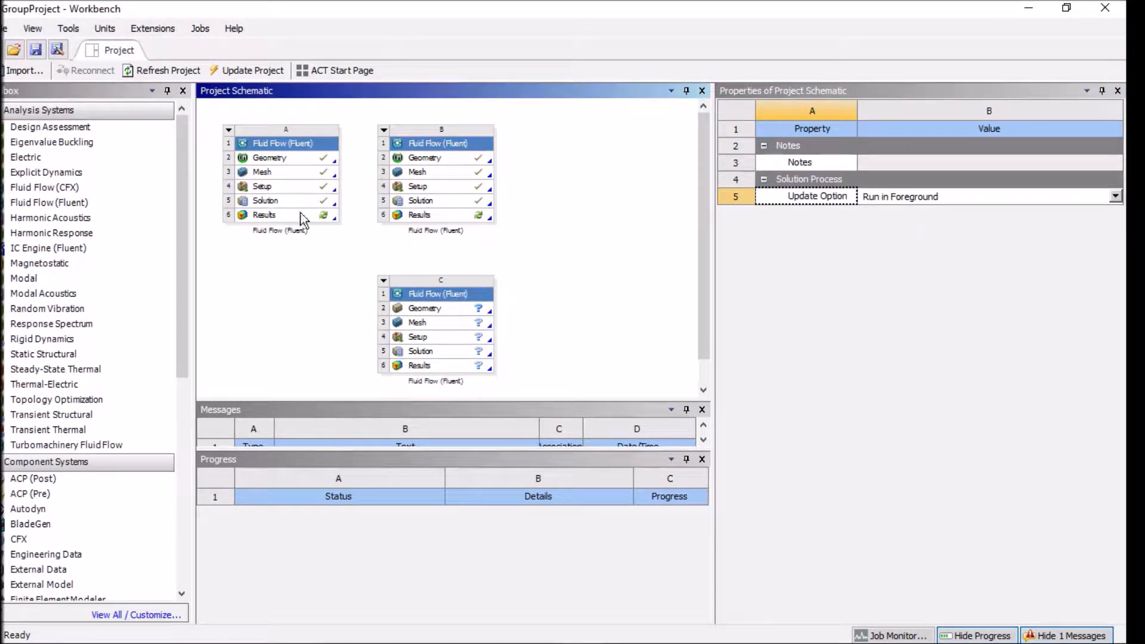
# Copy system A's geometry into system C by sharing the Geometry cell and deleting the connecting link.
pyautogui.click(286, 160)
pyautogui.moveTo(291, 155); pyautogui.dragTo(421, 310)
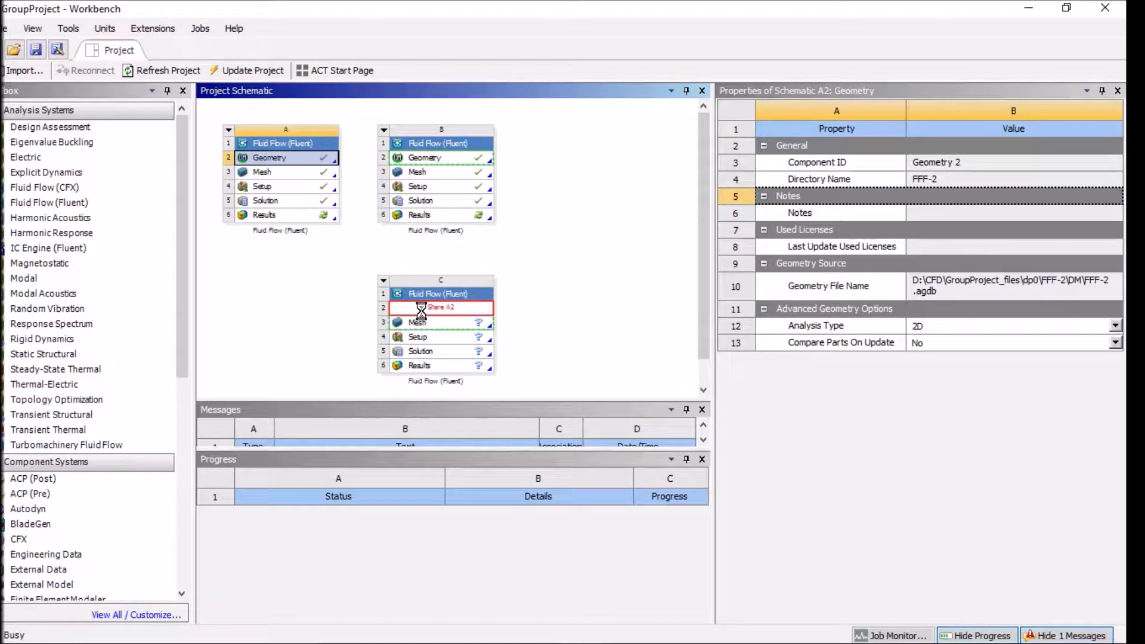
pyautogui.click(363, 286)
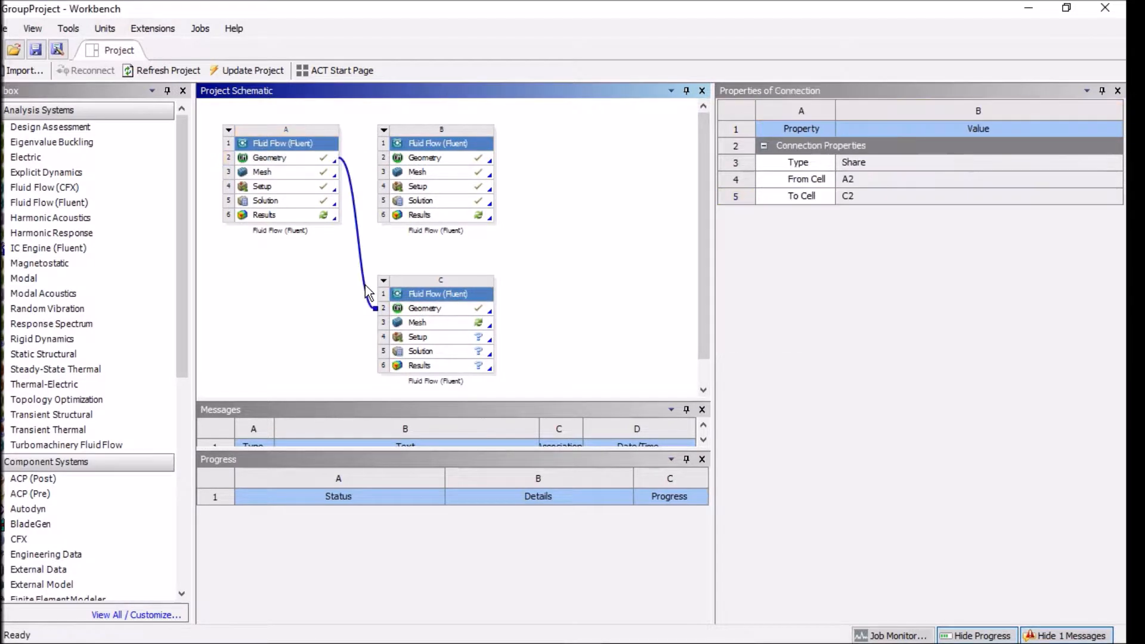
pyautogui.rightClick(365, 286)
pyautogui.click(382, 296)
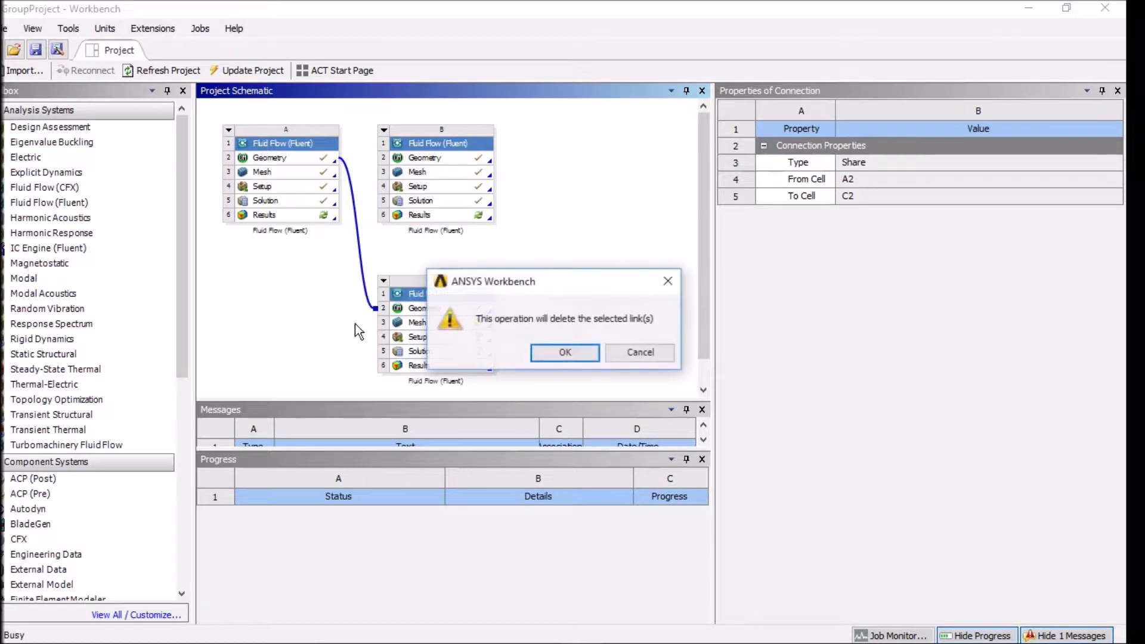
pyautogui.click(583, 354)
# Open system C's geometry in DesignModeler and orient the view face-on to the XY plane.
pyautogui.click(452, 308)
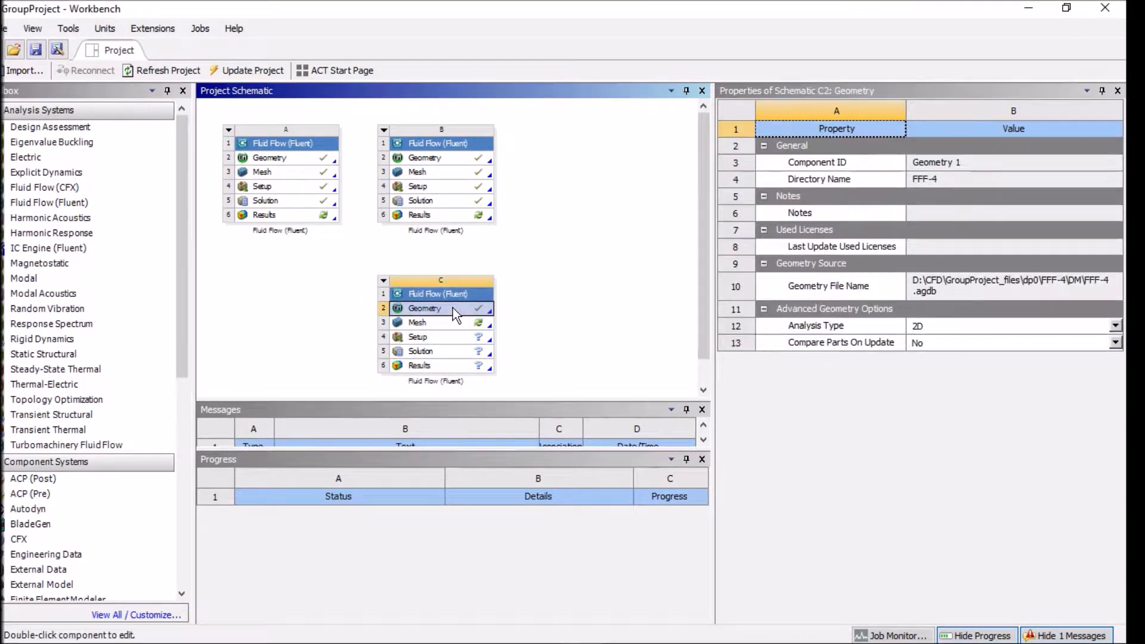
pyautogui.doubleClick(453, 308)
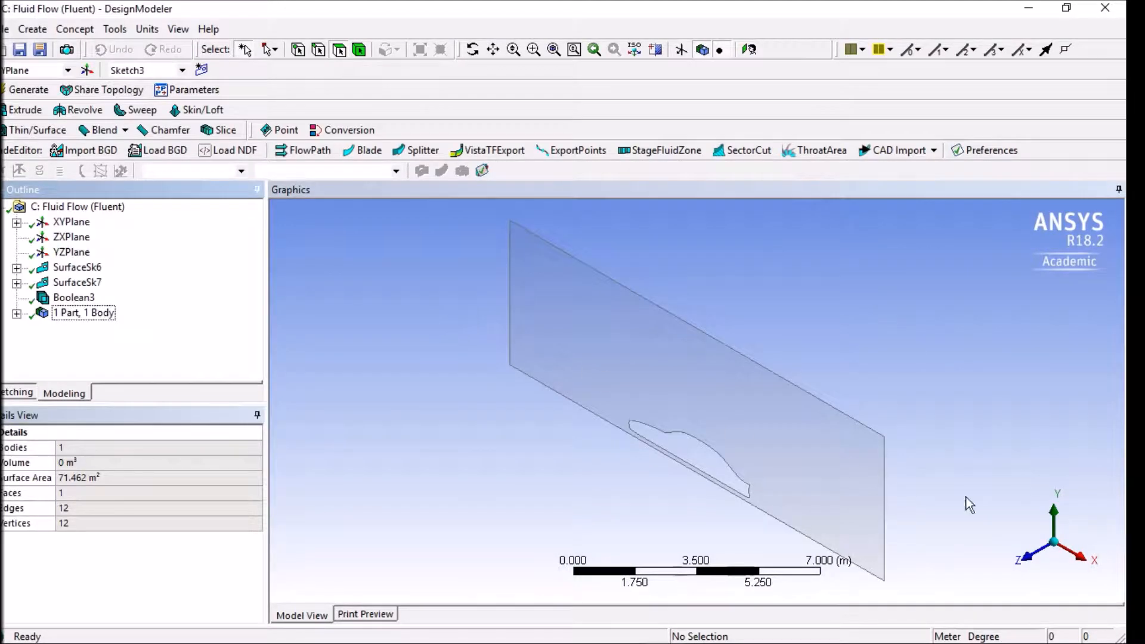
pyautogui.click(1044, 554)
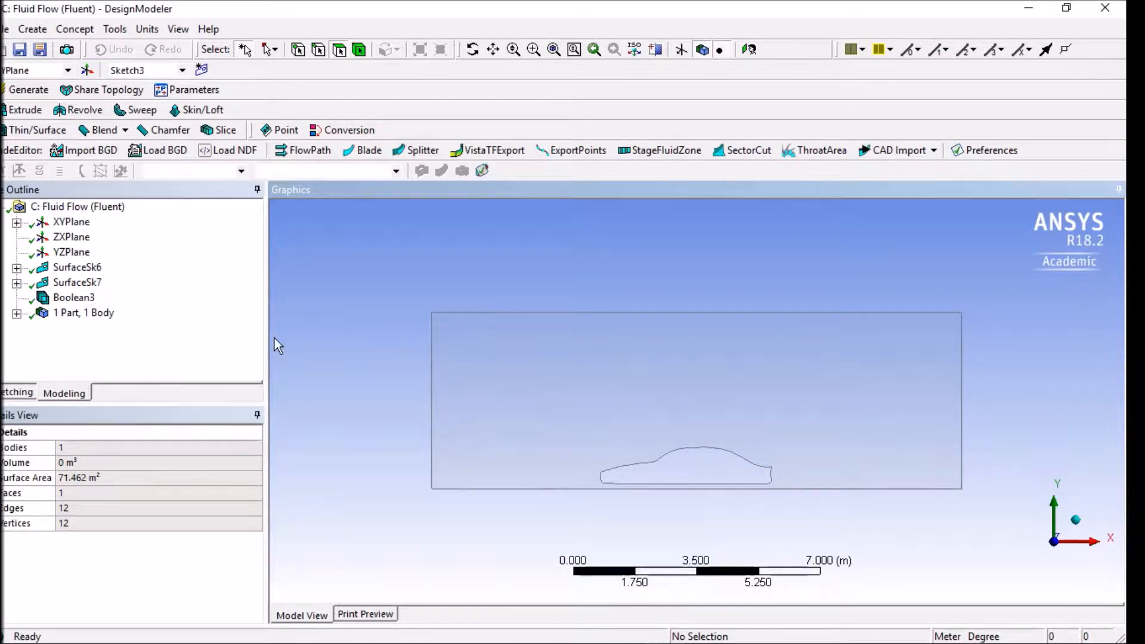
# Delete Boolean3, SurfaceSk7 and SurfaceSk6 from the model, leaving only the sketches.
pyautogui.click(84, 300)
pyautogui.press('Delete')
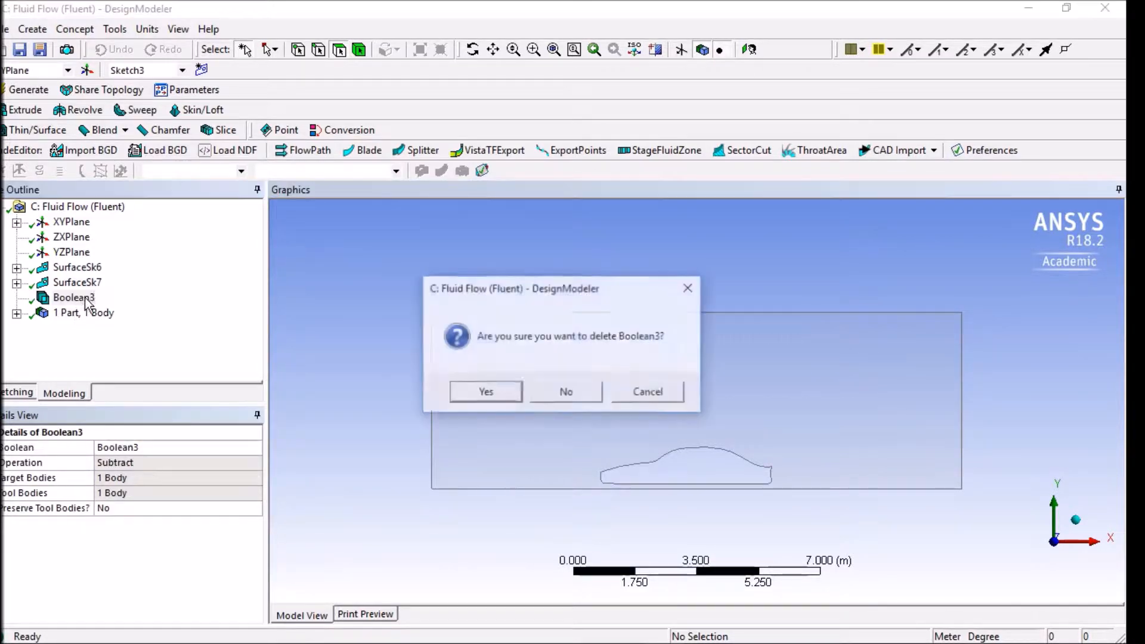
pyautogui.press('Return')
pyautogui.click(56, 288)
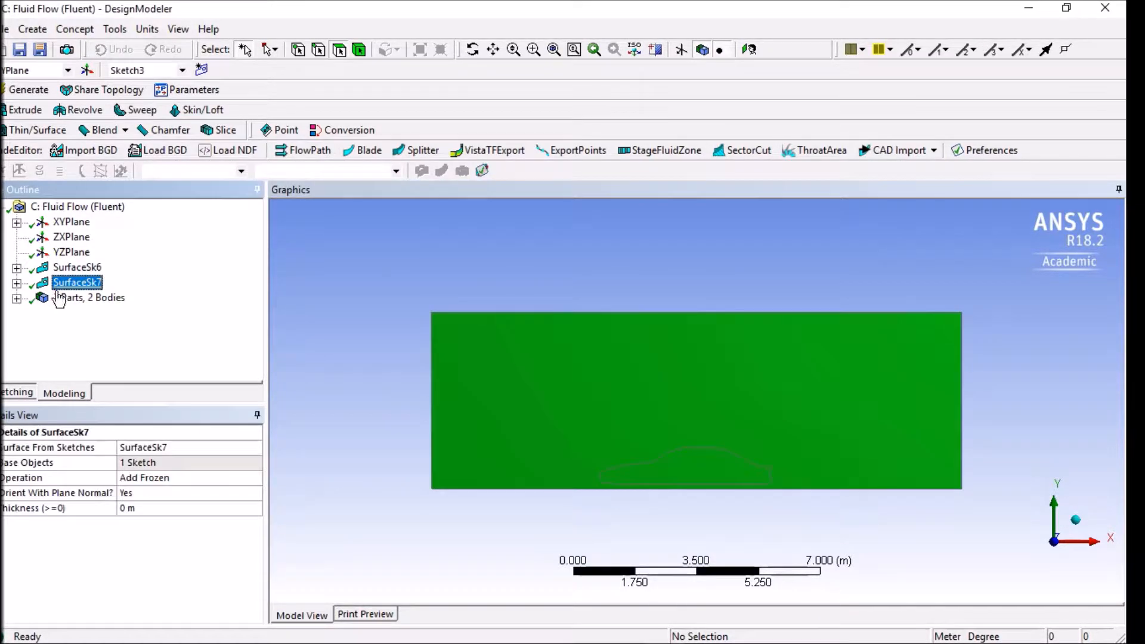
pyautogui.press('Delete')
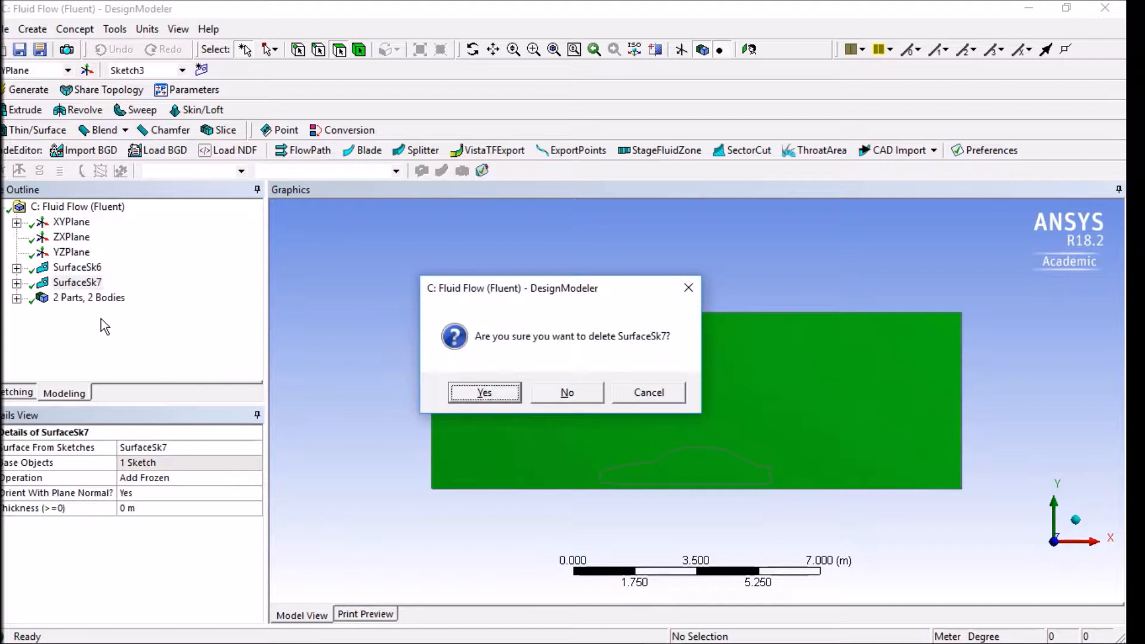
pyautogui.press('Return')
pyautogui.click(70, 269)
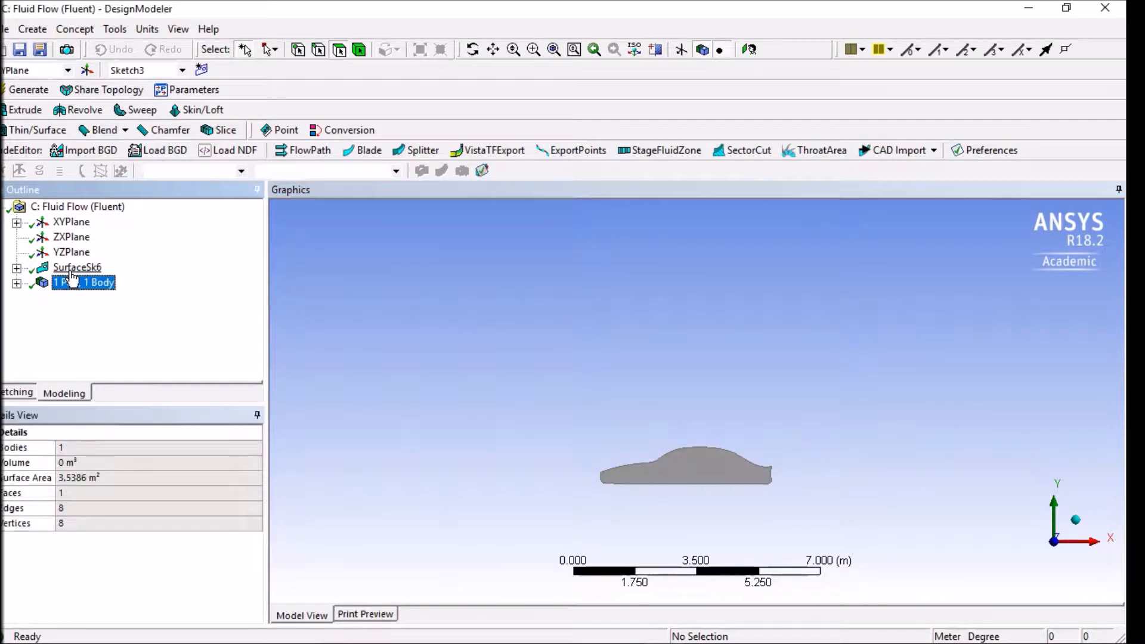
pyautogui.press('Delete')
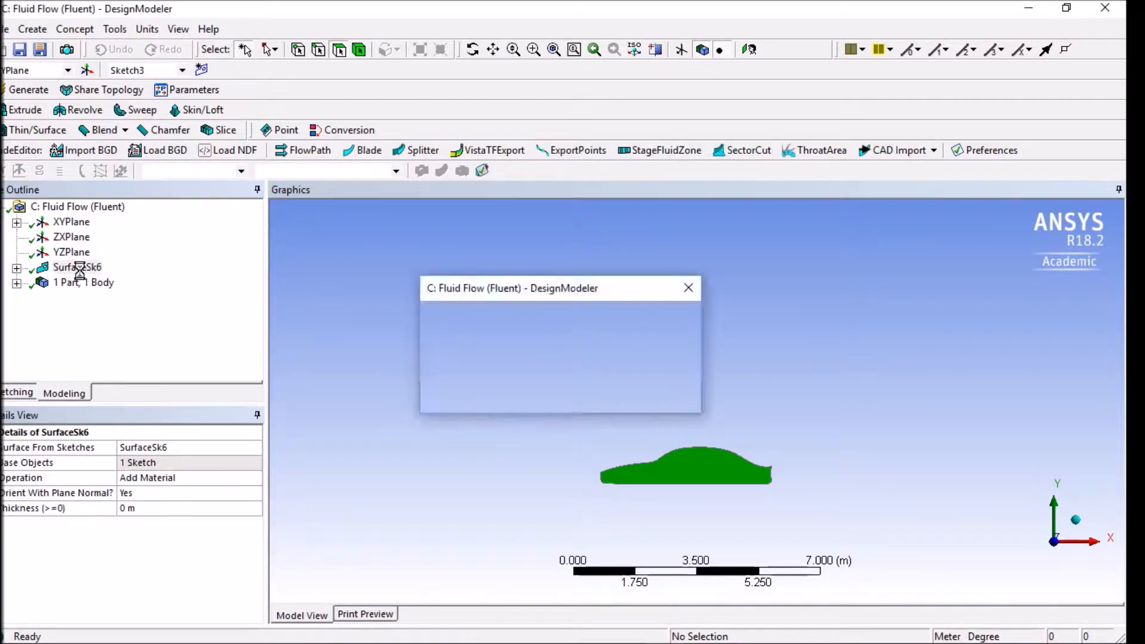
pyautogui.press('Return')
# Generate a surface from Sketch1, the car profile on XYPlane, using the Add Material operation.
pyautogui.click(16, 223)
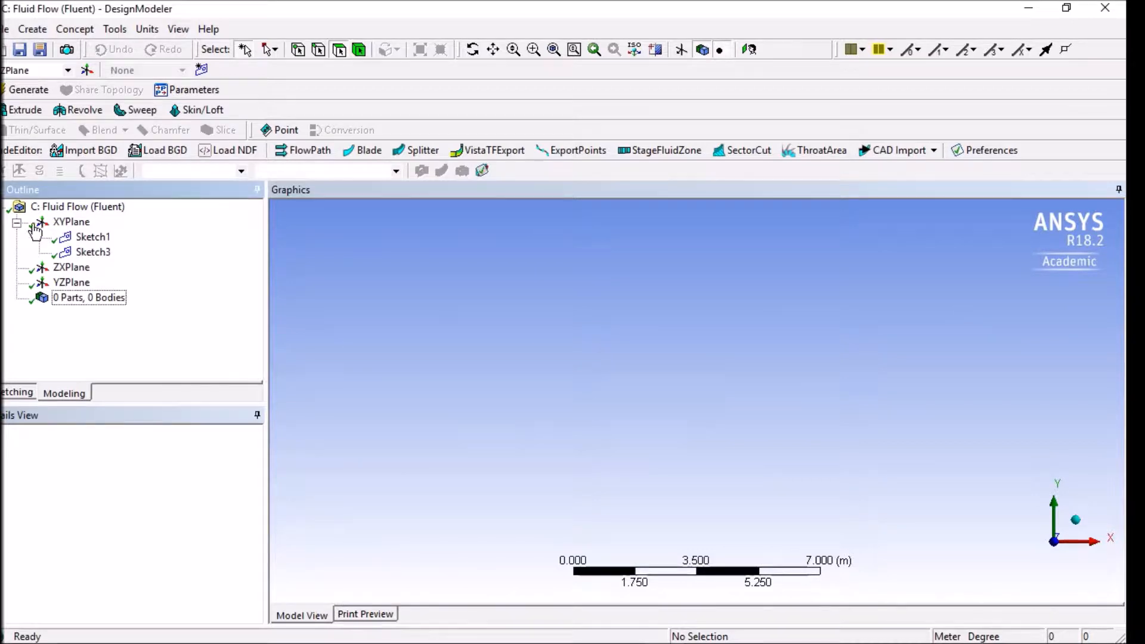
pyautogui.click(69, 222)
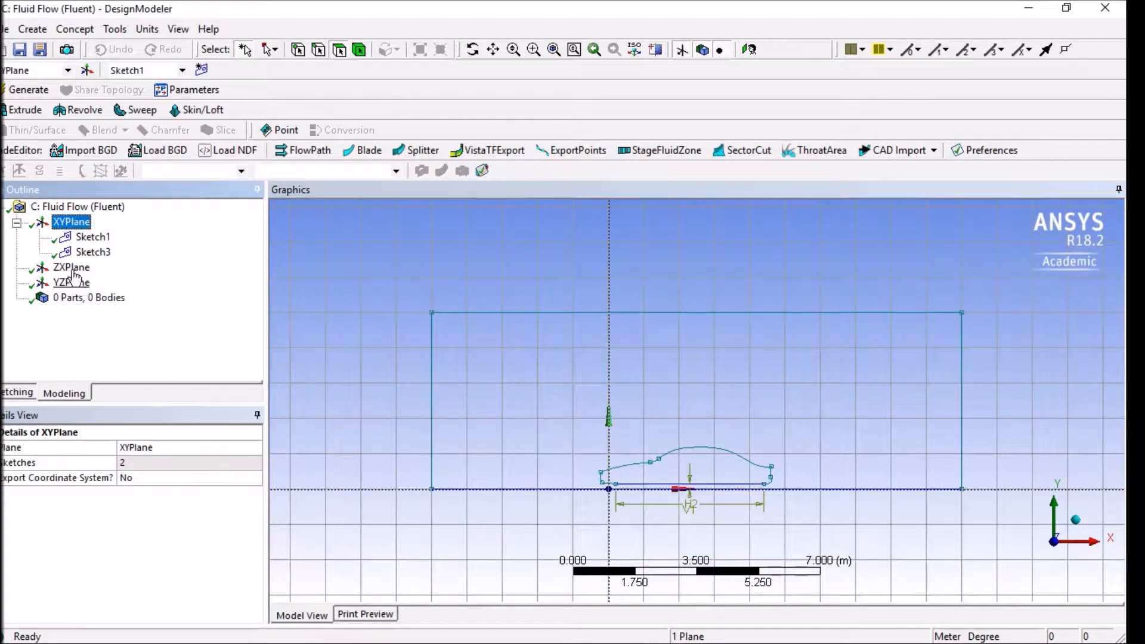
pyautogui.click(94, 239)
pyautogui.click(94, 253)
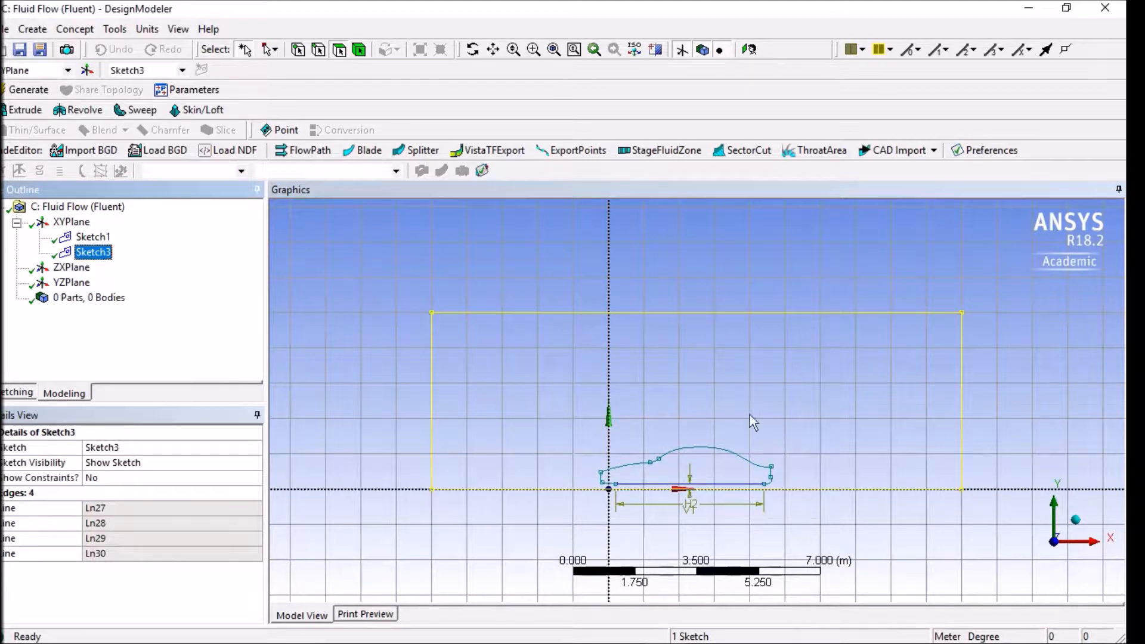
pyautogui.click(75, 28)
pyautogui.click(113, 152)
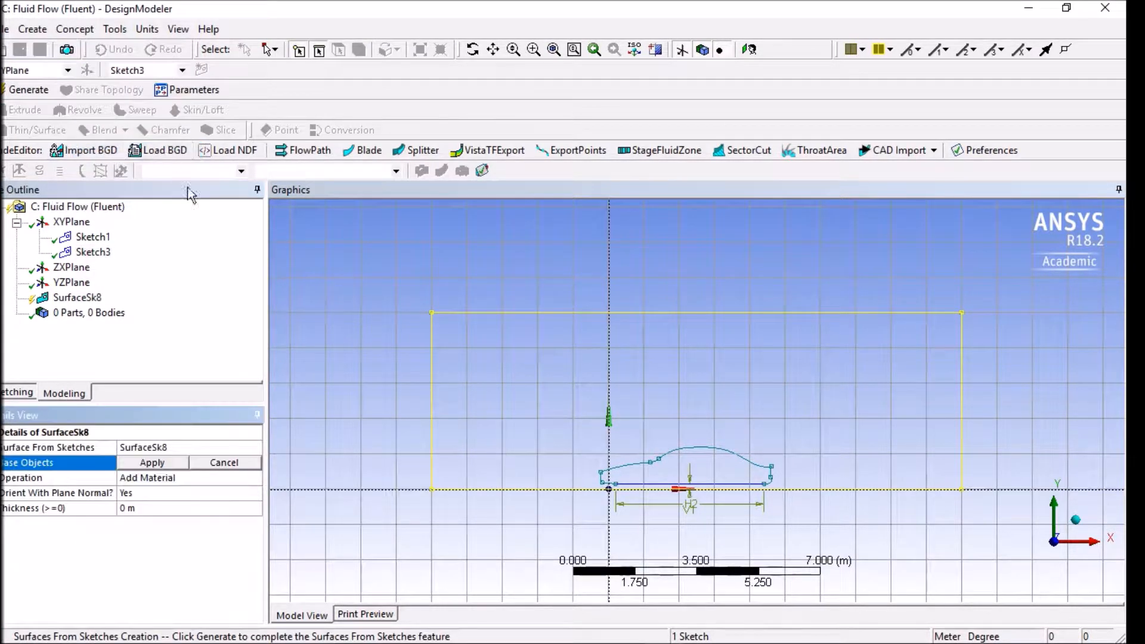
pyautogui.click(105, 238)
pyautogui.click(159, 463)
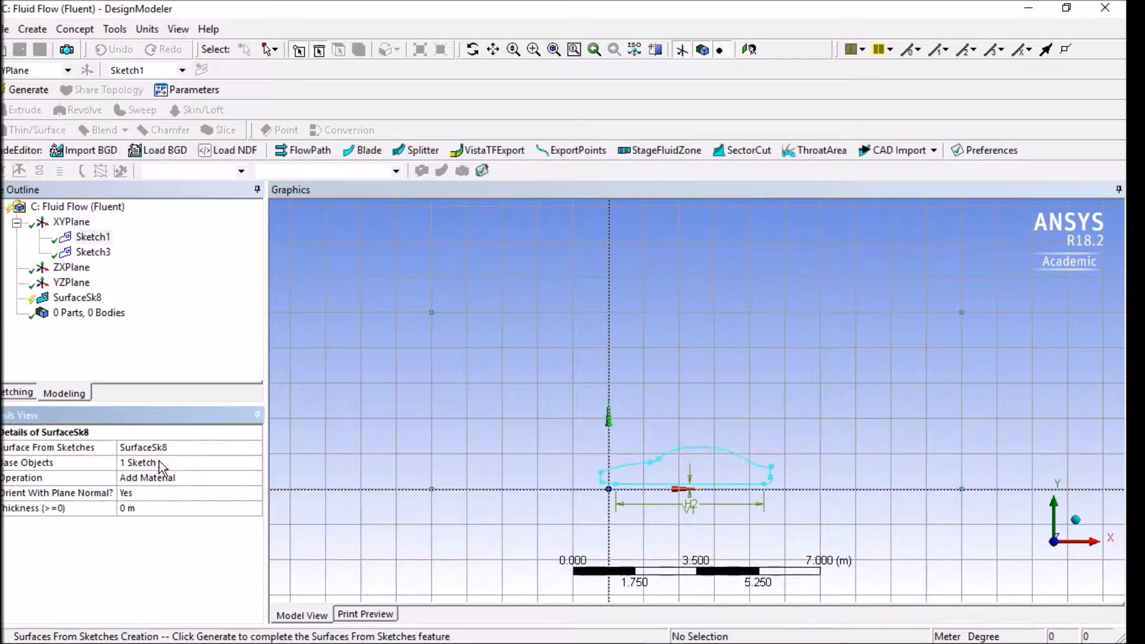
pyautogui.click(27, 89)
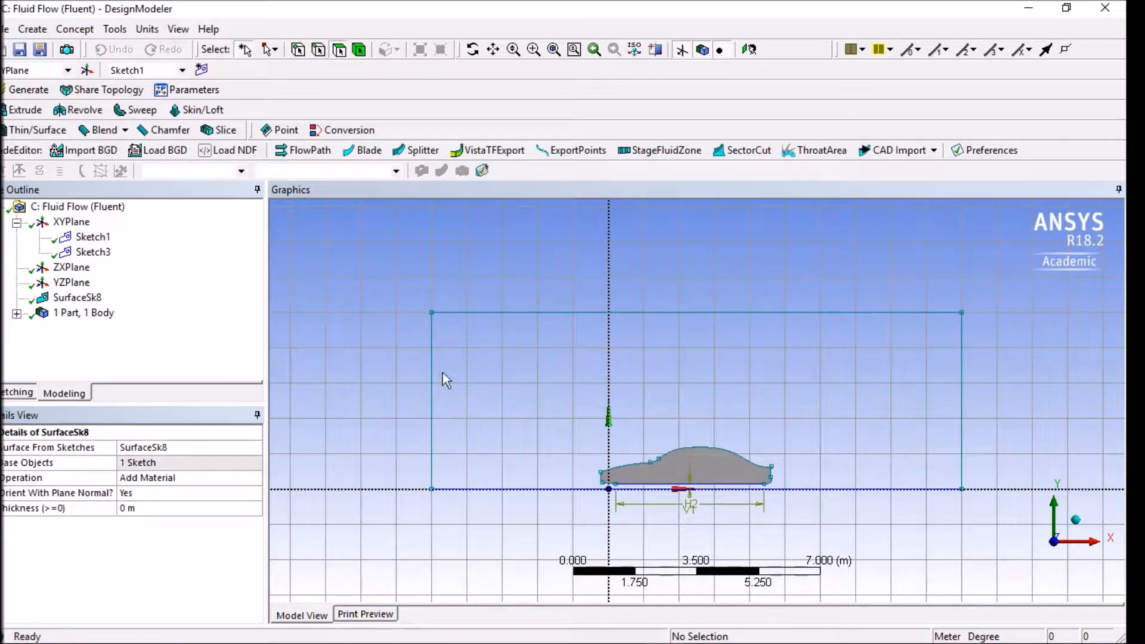
# Generate a surface from Sketch3, the rectangular flow domain on XYPlane, using the Add Frozen operation.
pyautogui.click(75, 29)
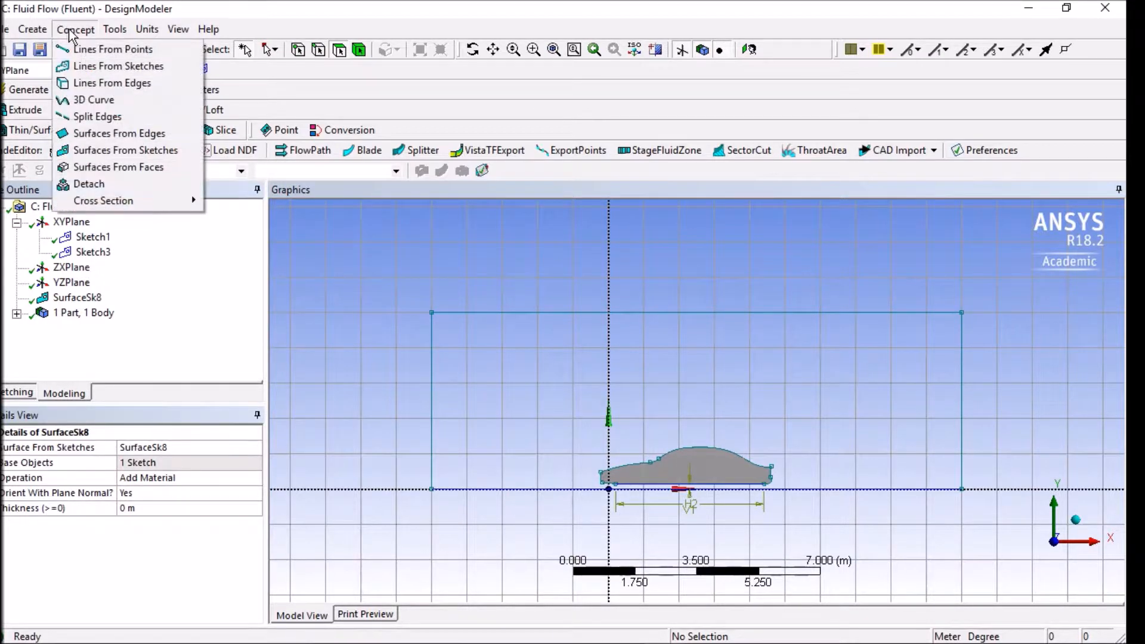
pyautogui.click(125, 150)
pyautogui.click(93, 252)
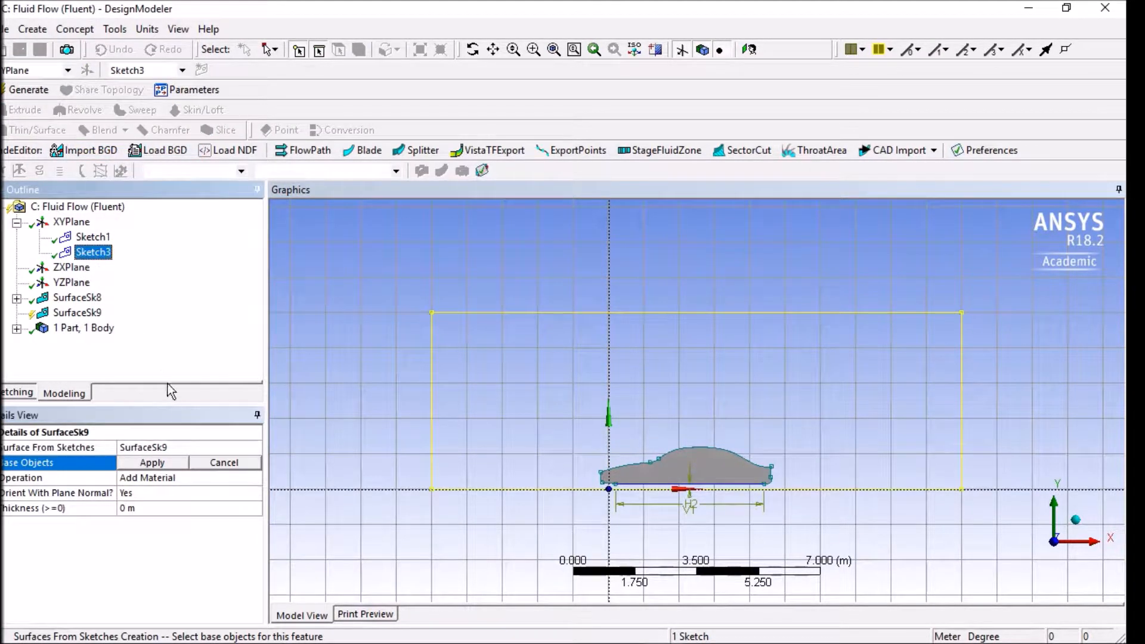
pyautogui.click(151, 464)
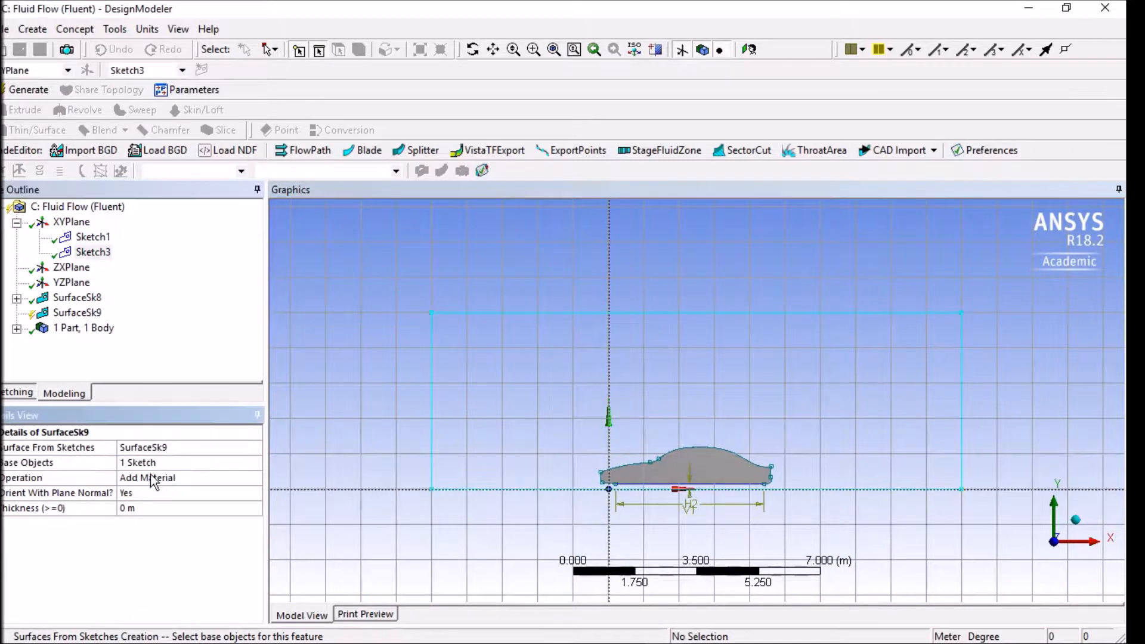
pyautogui.click(158, 480)
pyautogui.click(255, 478)
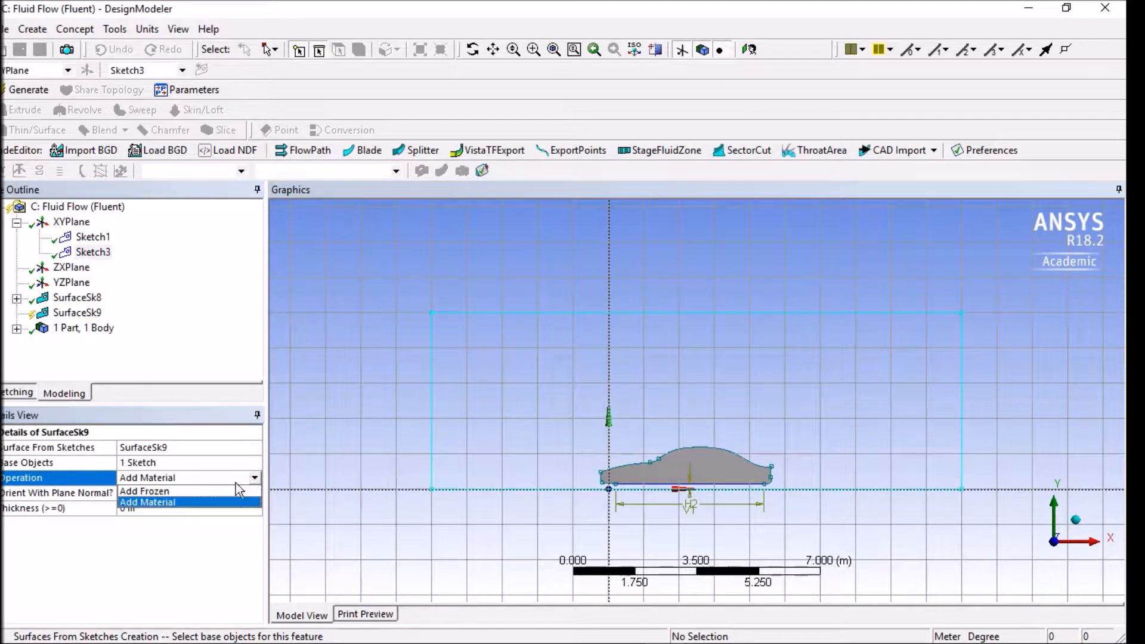
pyautogui.click(194, 503)
pyautogui.click(27, 91)
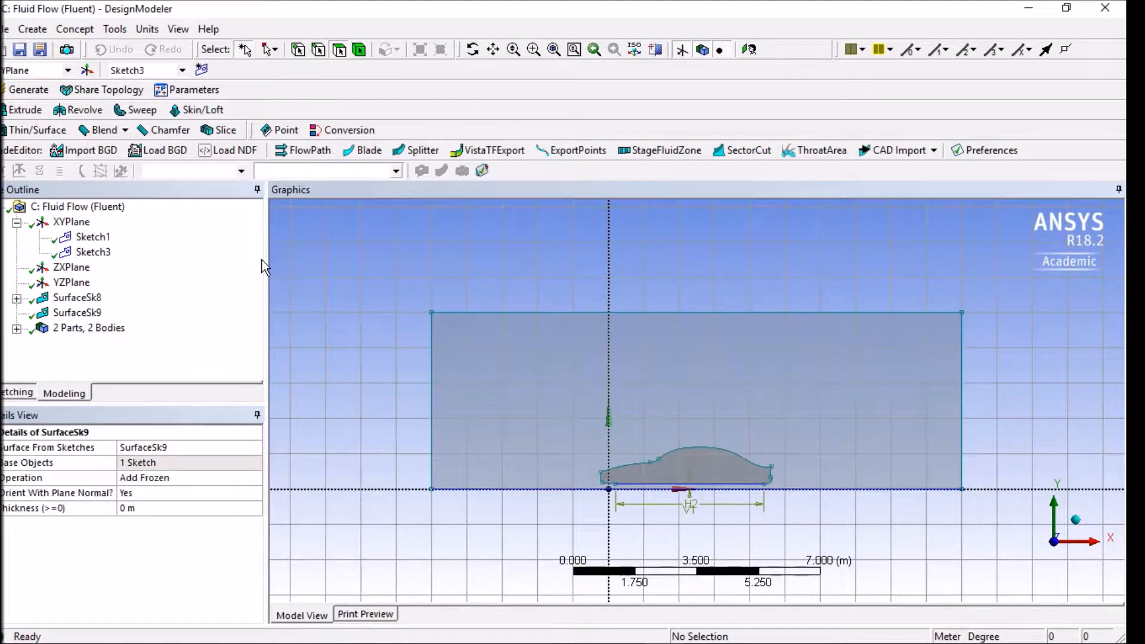
# Generate a Boolean Subtract with the rectangular domain surface as target body and the car surface as tool body.
pyautogui.click(33, 29)
pyautogui.click(83, 289)
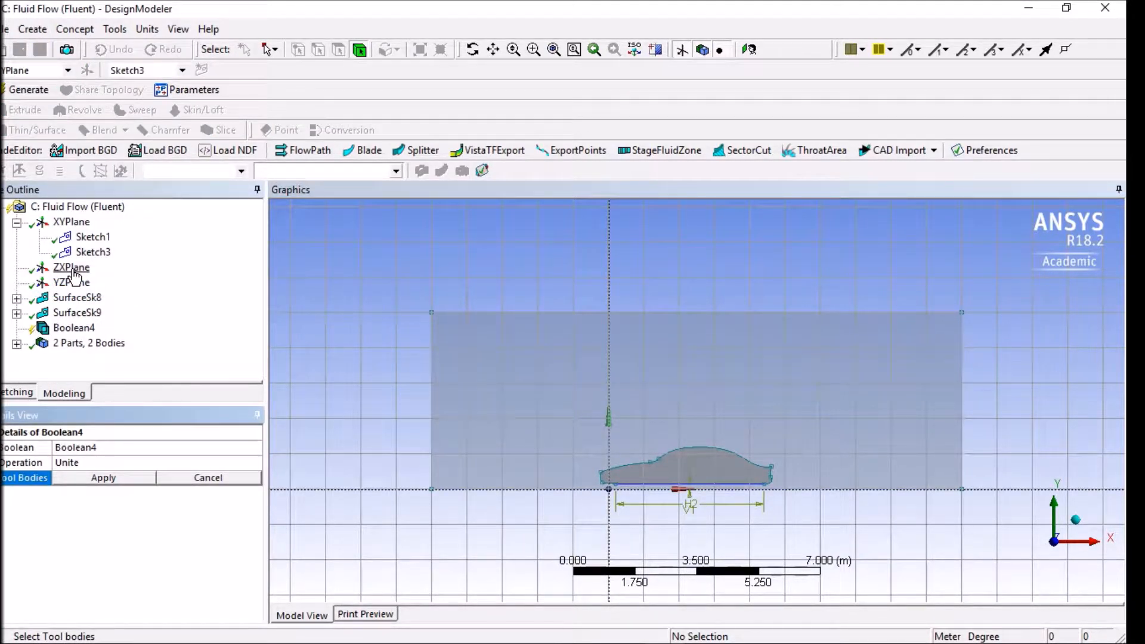
pyautogui.click(108, 462)
pyautogui.click(114, 463)
pyautogui.click(130, 489)
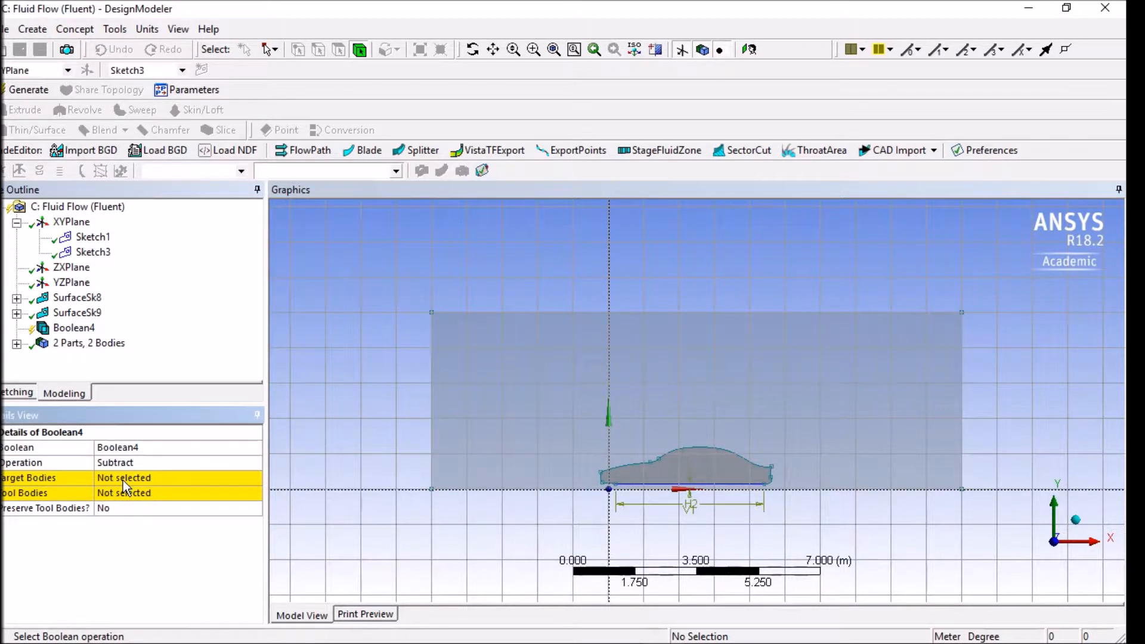
pyautogui.click(124, 477)
pyautogui.click(652, 422)
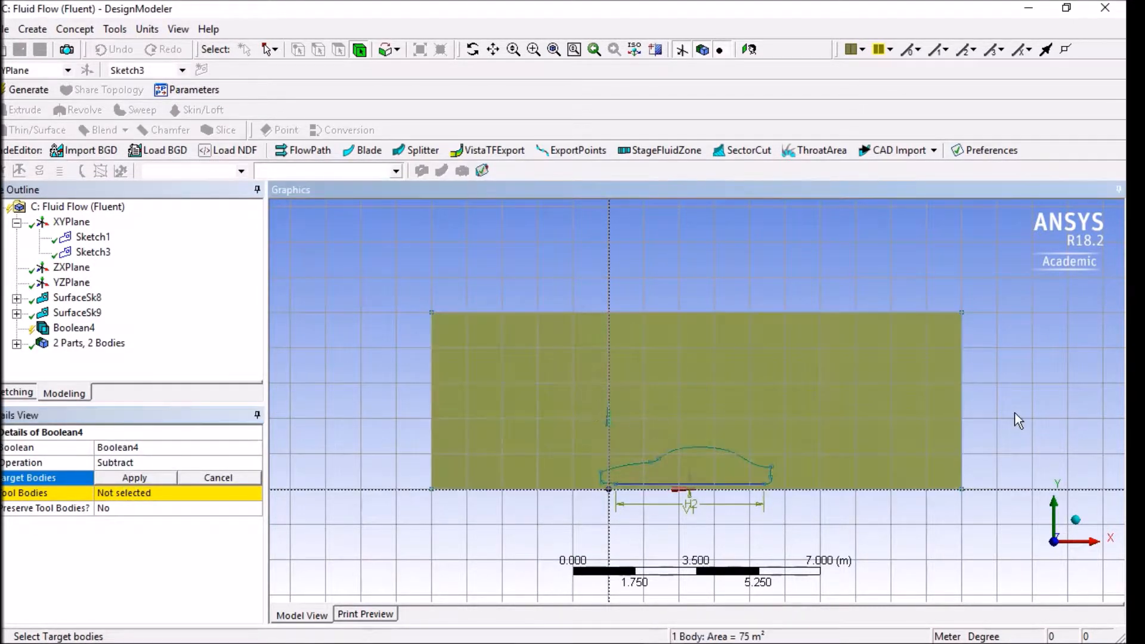
pyautogui.click(111, 481)
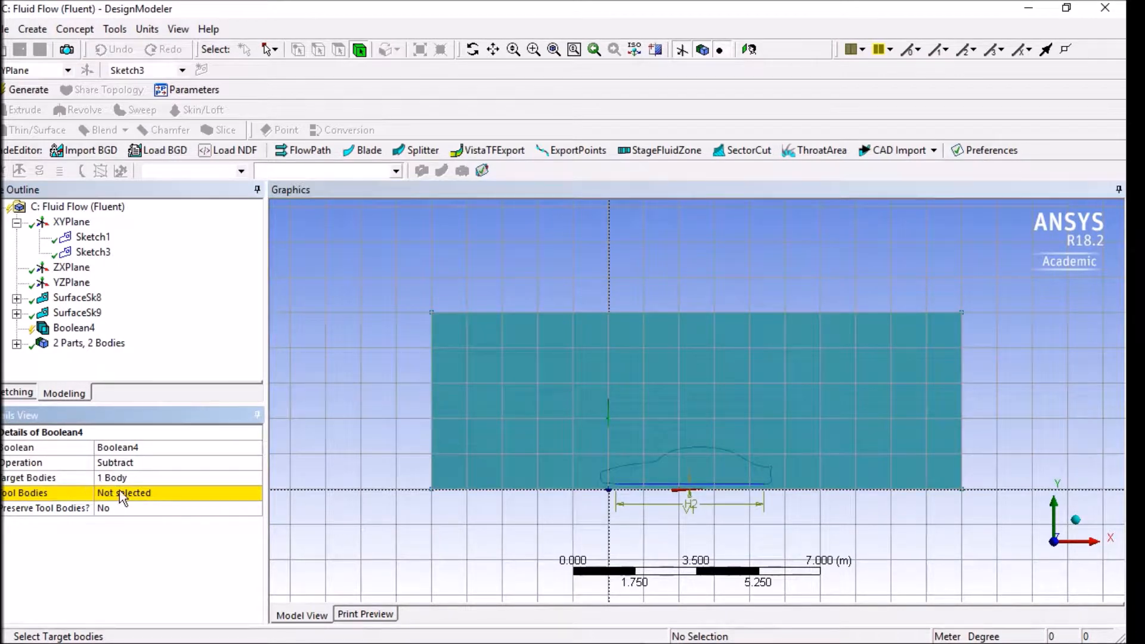
pyautogui.click(123, 494)
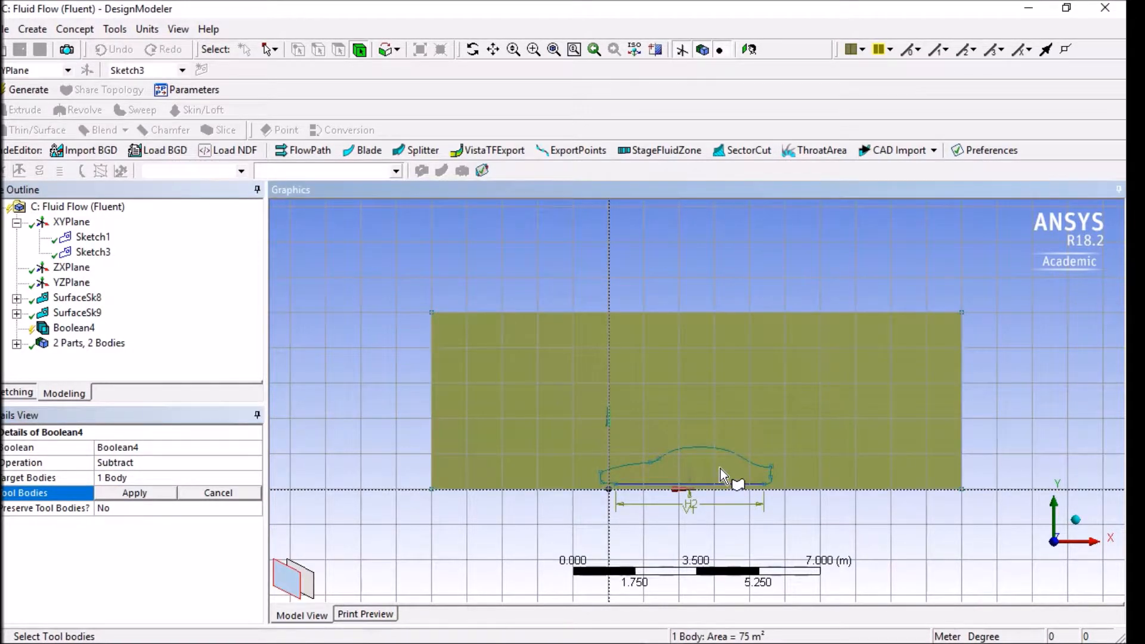
pyautogui.click(707, 473)
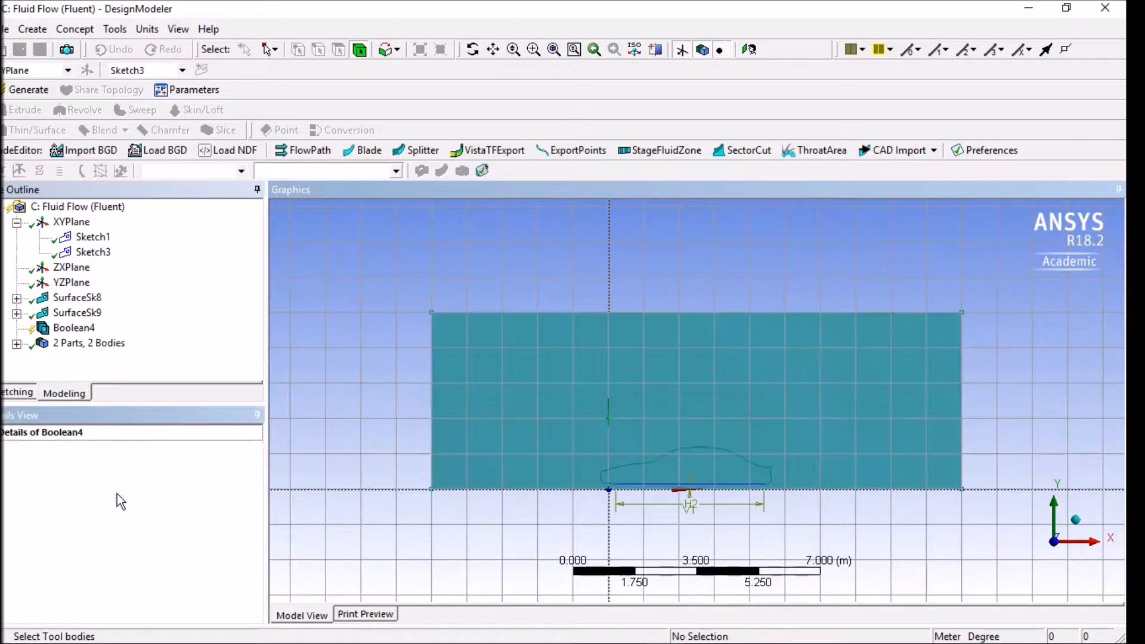
pyautogui.click(119, 493)
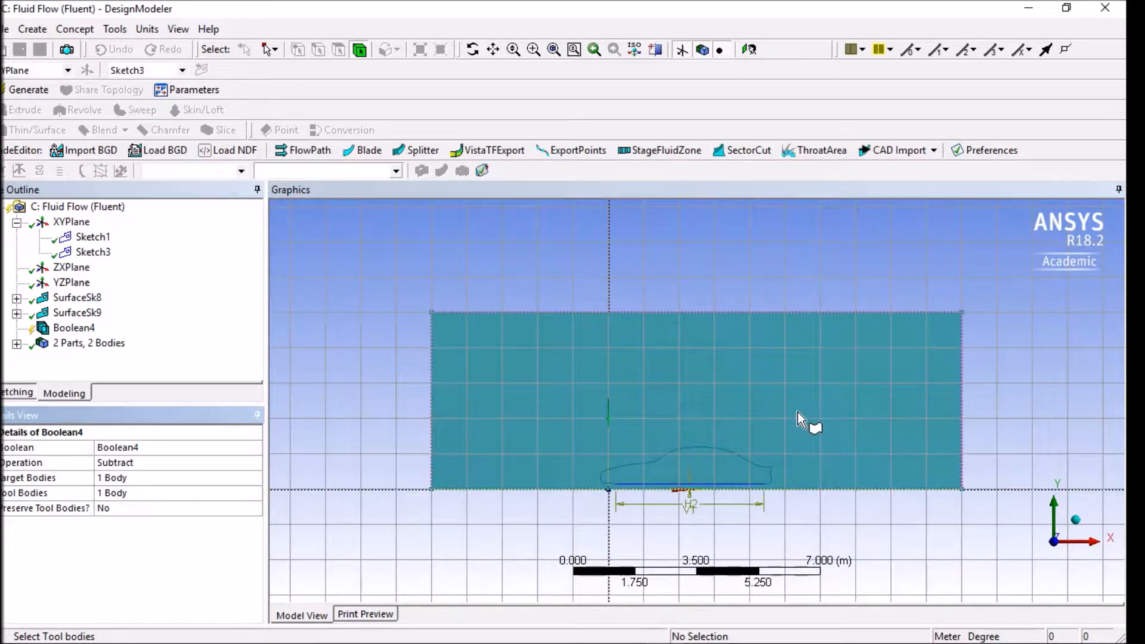
pyautogui.click(27, 90)
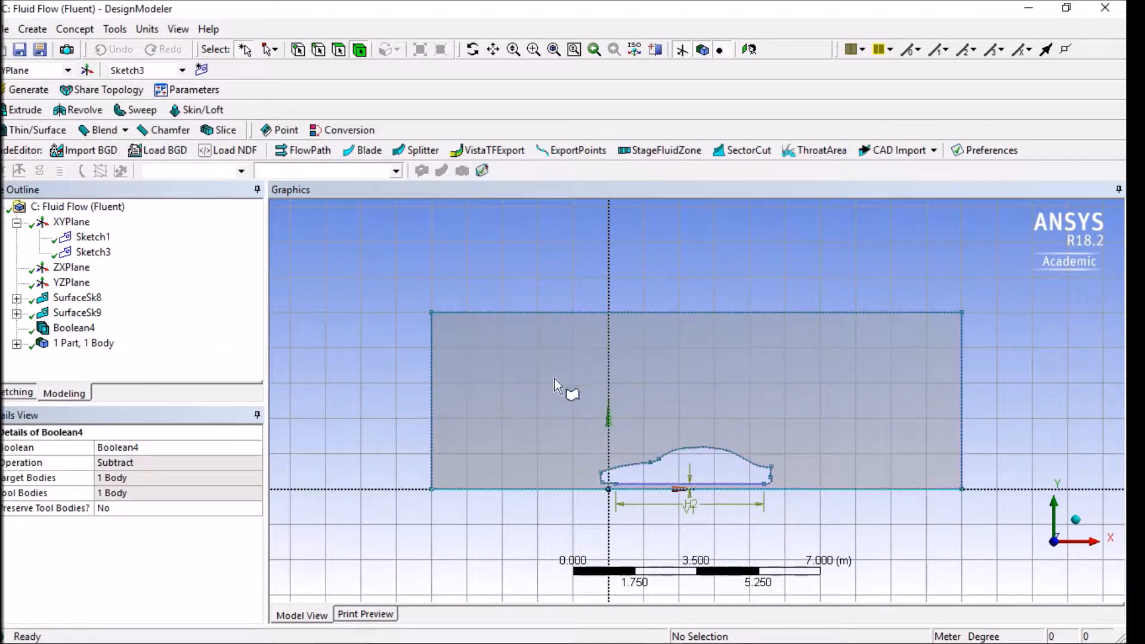
# Set the remaining surface body's Fluid/Solid property to Fluid and regenerate the model.
pyautogui.click(17, 343)
pyautogui.click(101, 359)
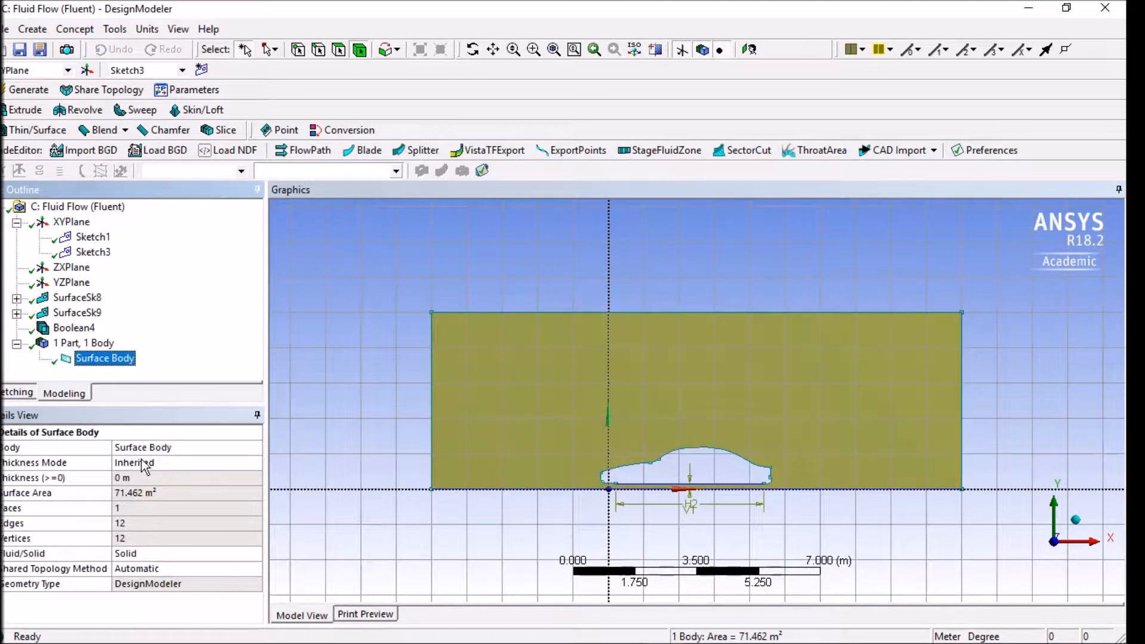
pyautogui.click(162, 553)
pyautogui.click(255, 553)
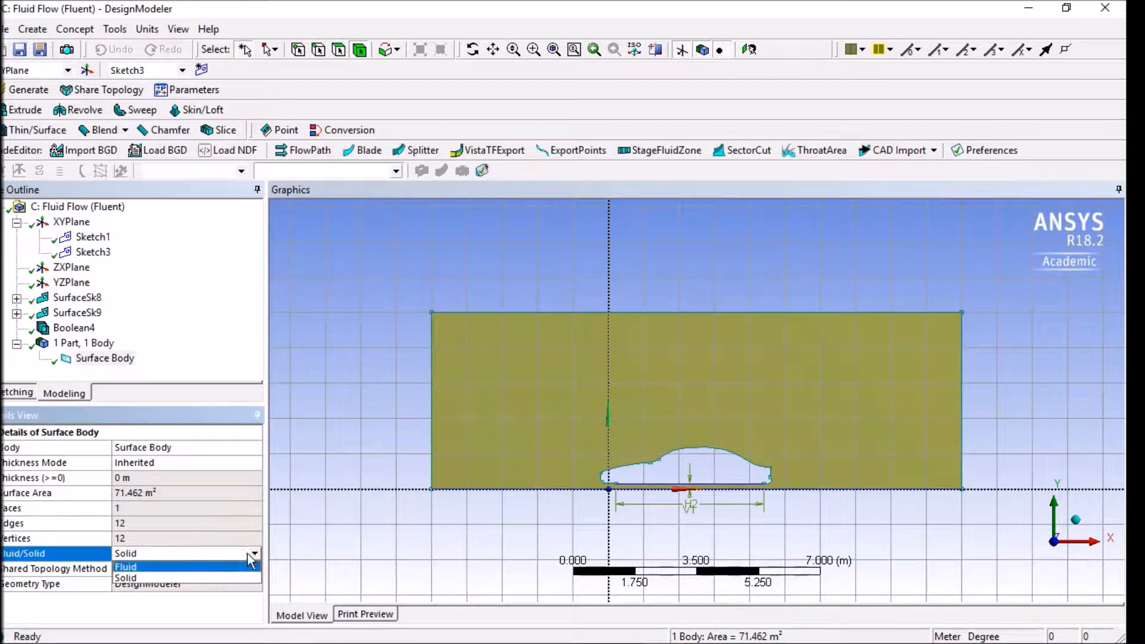
pyautogui.click(192, 568)
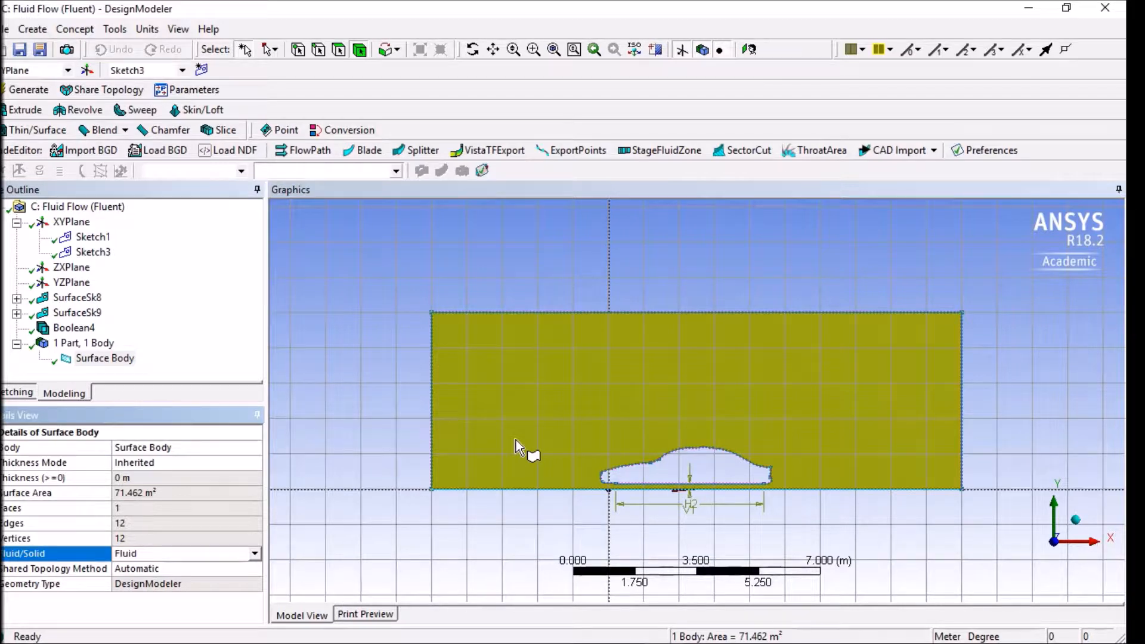
pyautogui.click(13, 90)
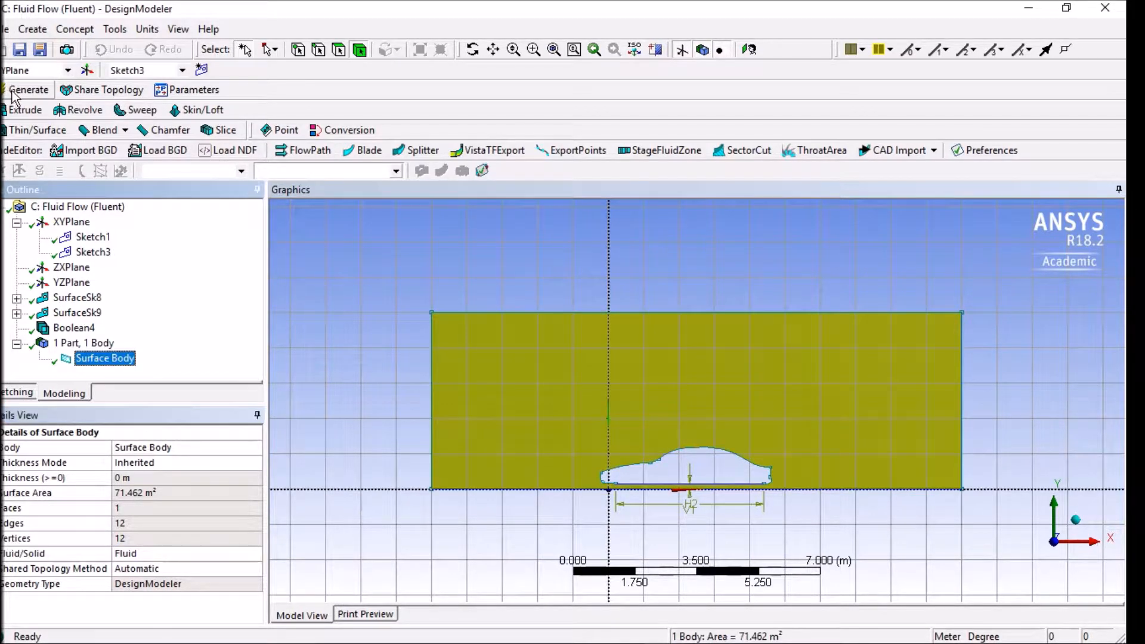
# Close DesignModeler and open system C's Mesh cell in the Meshing application.
pyautogui.click(1123, 9)
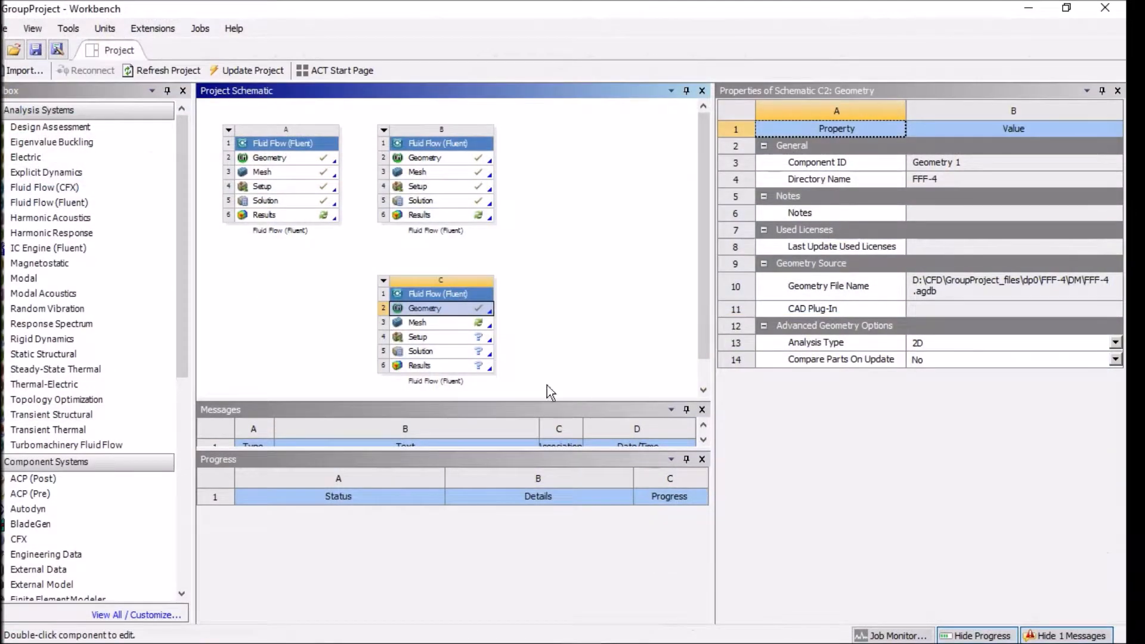
pyautogui.click(438, 326)
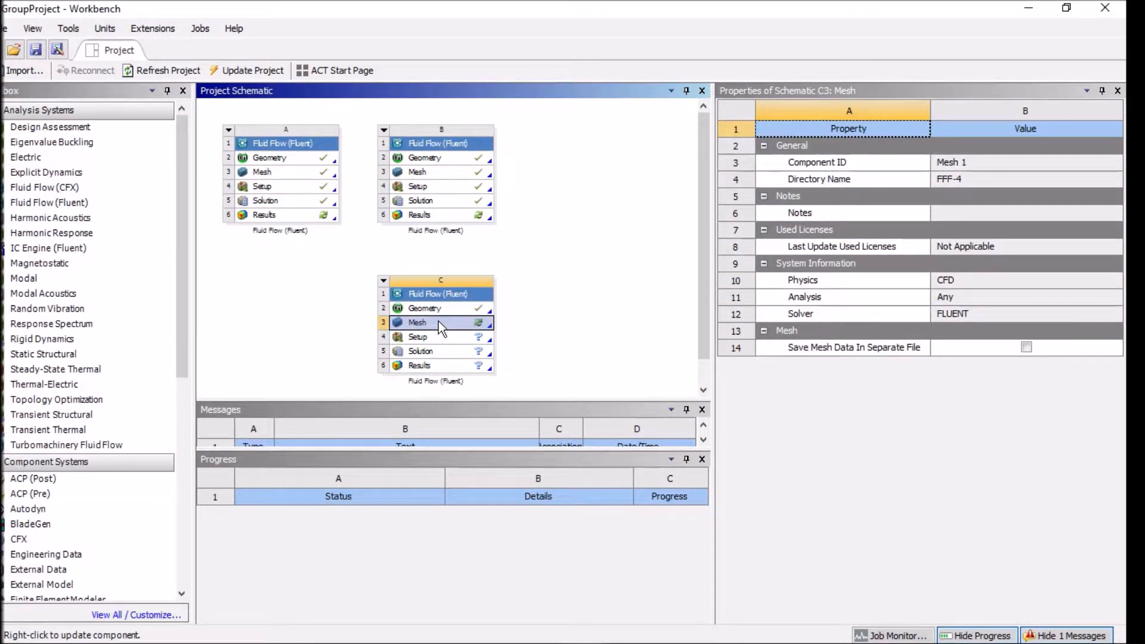
pyautogui.doubleClick(438, 320)
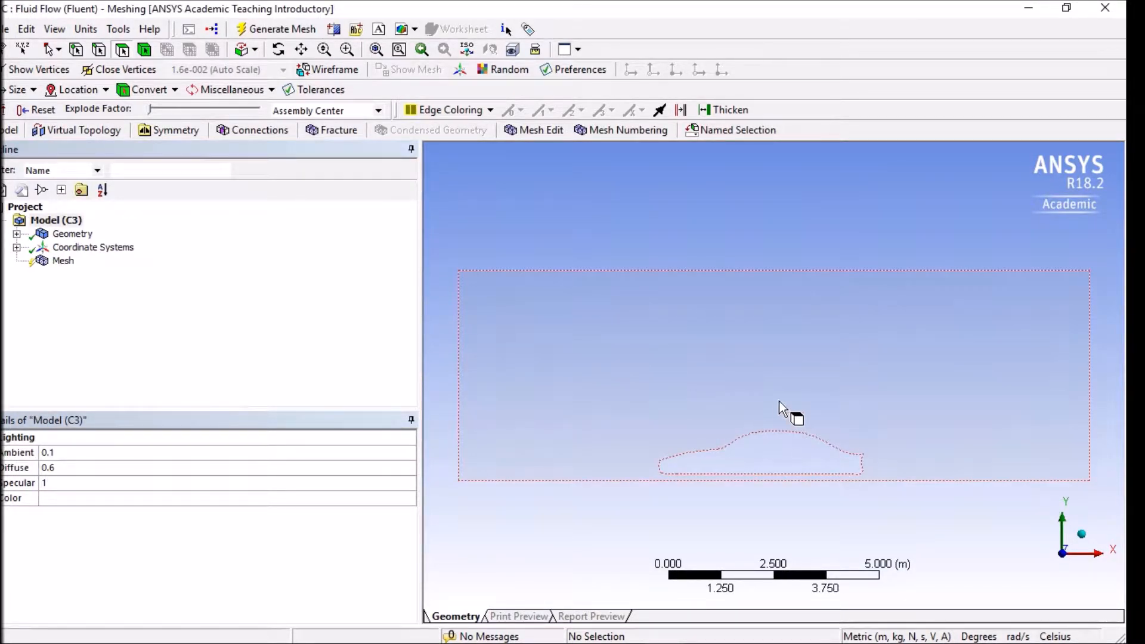
# Add a mesh method scoped to the domain body, set it to Triangles, and update and display the mesh.
pyautogui.click(61, 262)
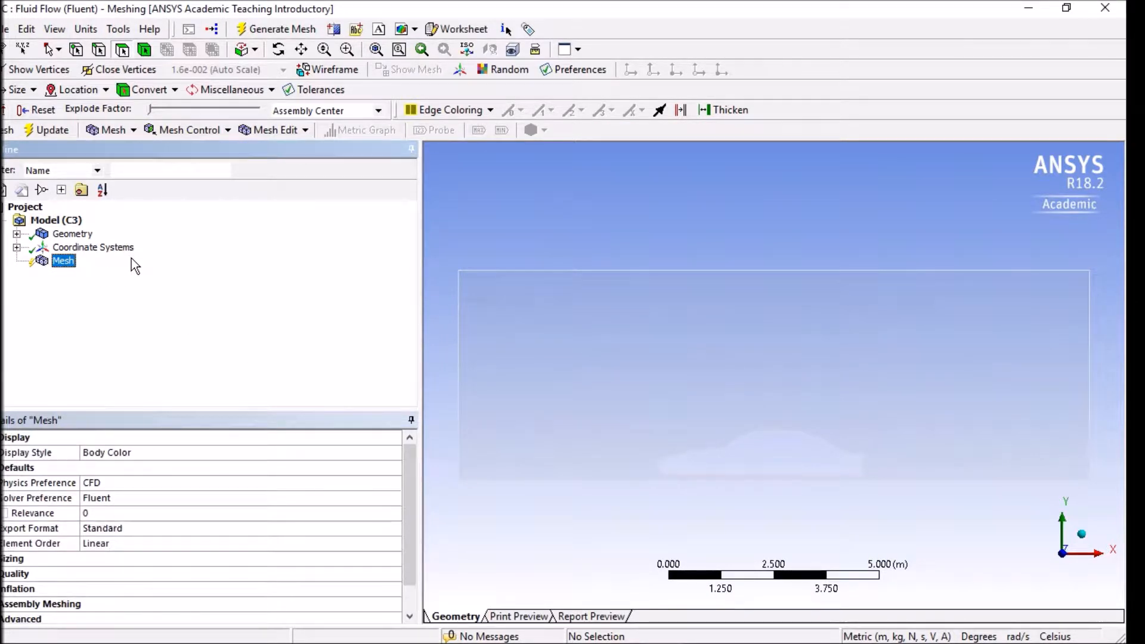
pyautogui.click(190, 130)
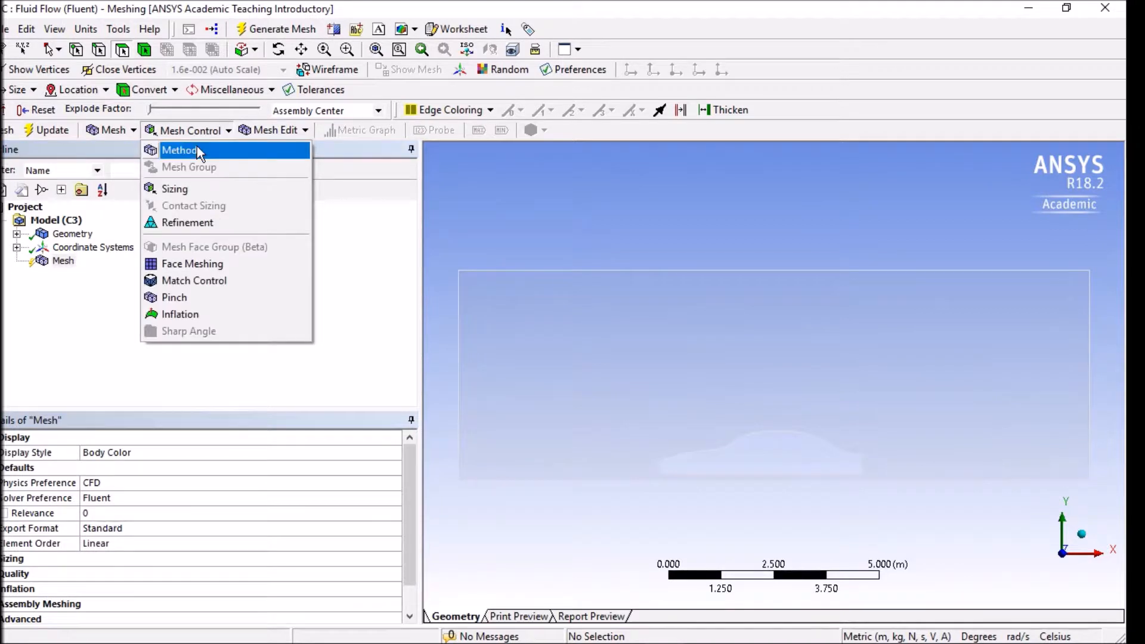
pyautogui.click(196, 151)
pyautogui.click(638, 322)
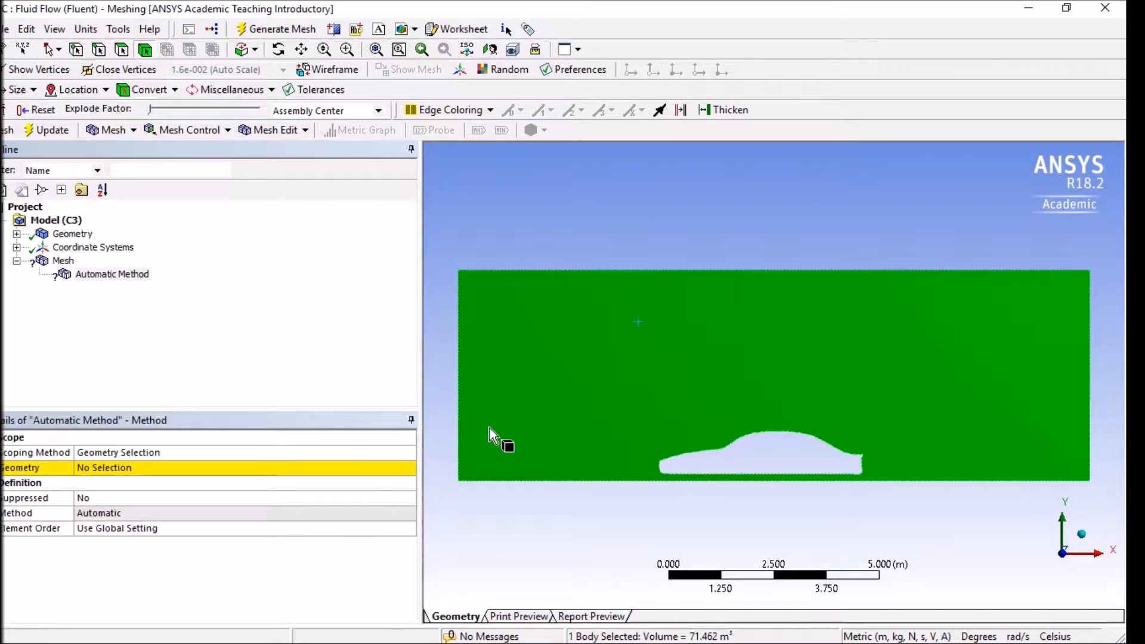
pyautogui.click(177, 470)
pyautogui.click(177, 470)
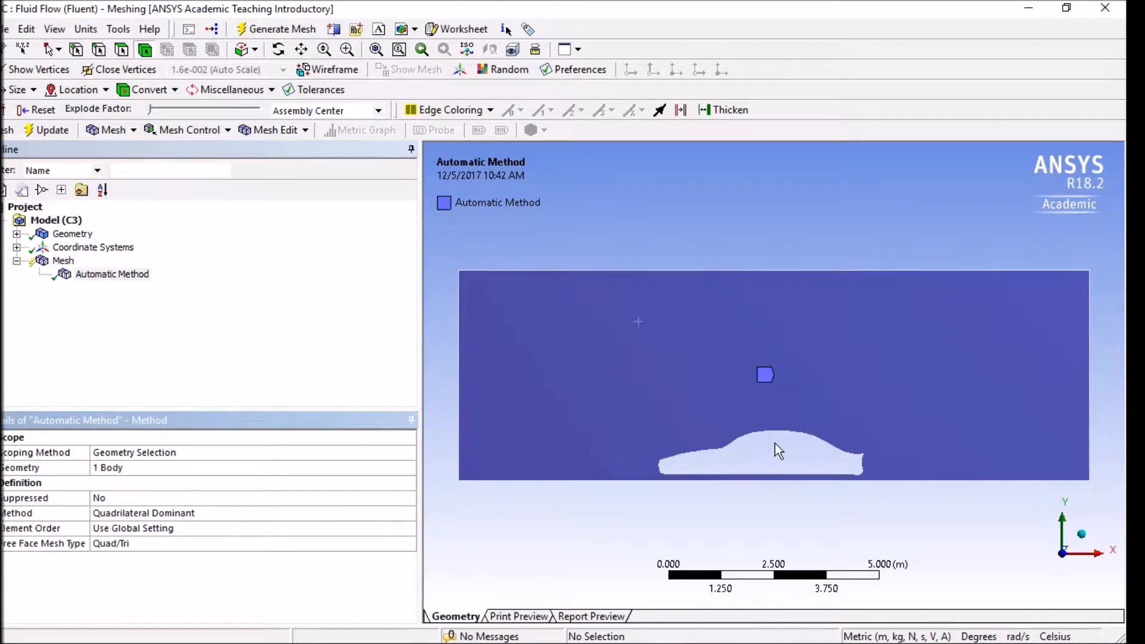
pyautogui.click(185, 516)
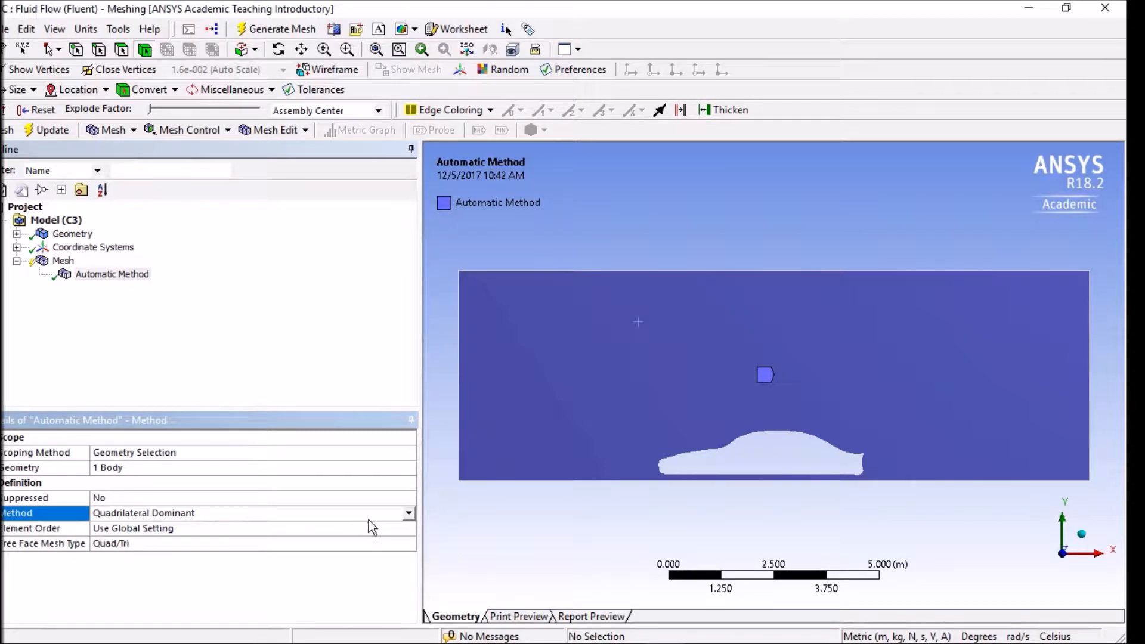
pyautogui.click(407, 514)
pyautogui.click(270, 537)
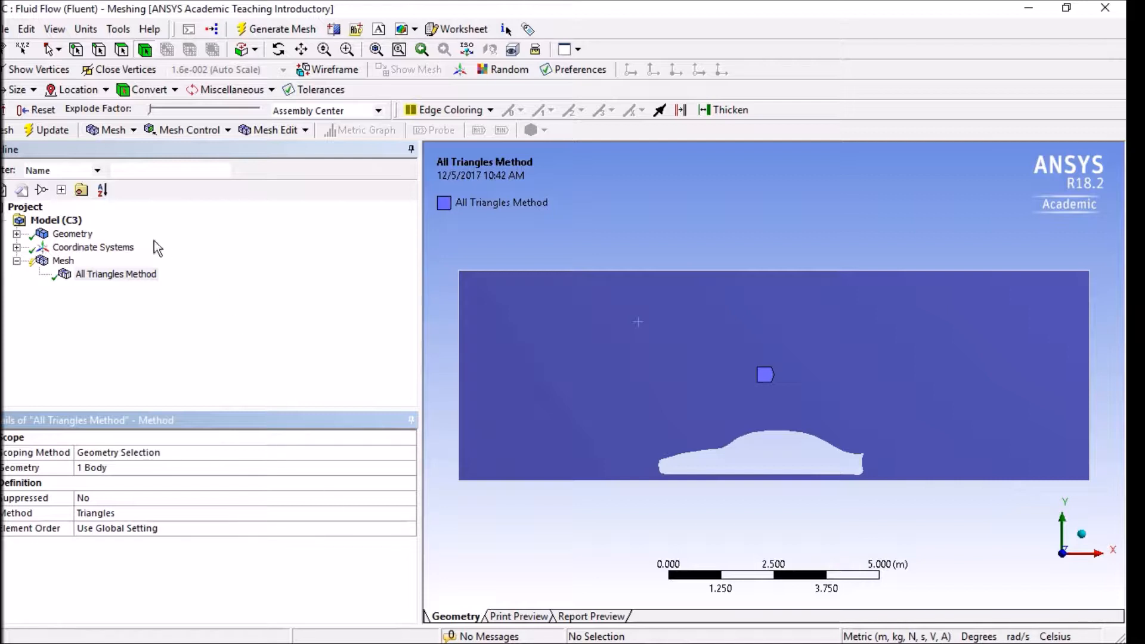
pyautogui.click(43, 130)
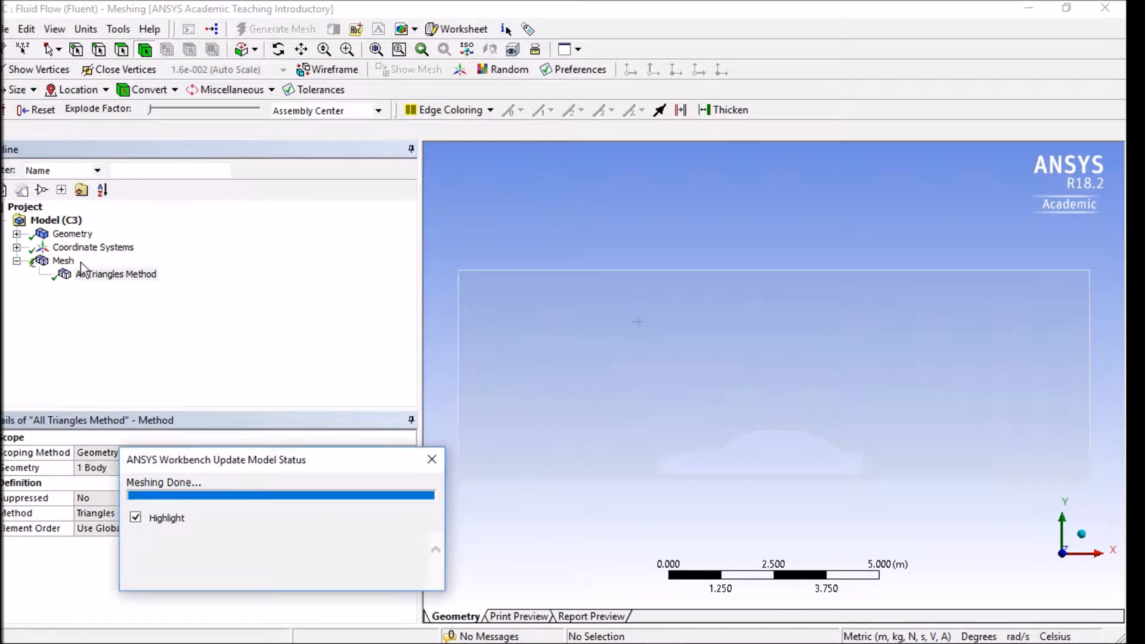
pyautogui.click(67, 263)
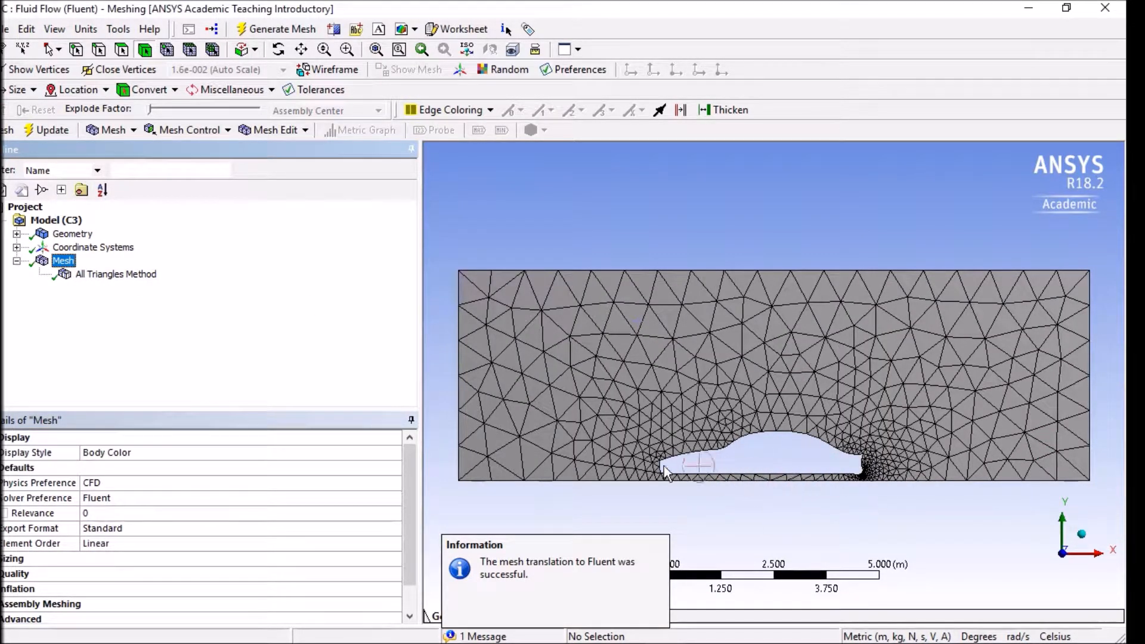
# Add a mesh sizing control scoped to the eight edges of the car outline.
pyautogui.click(189, 130)
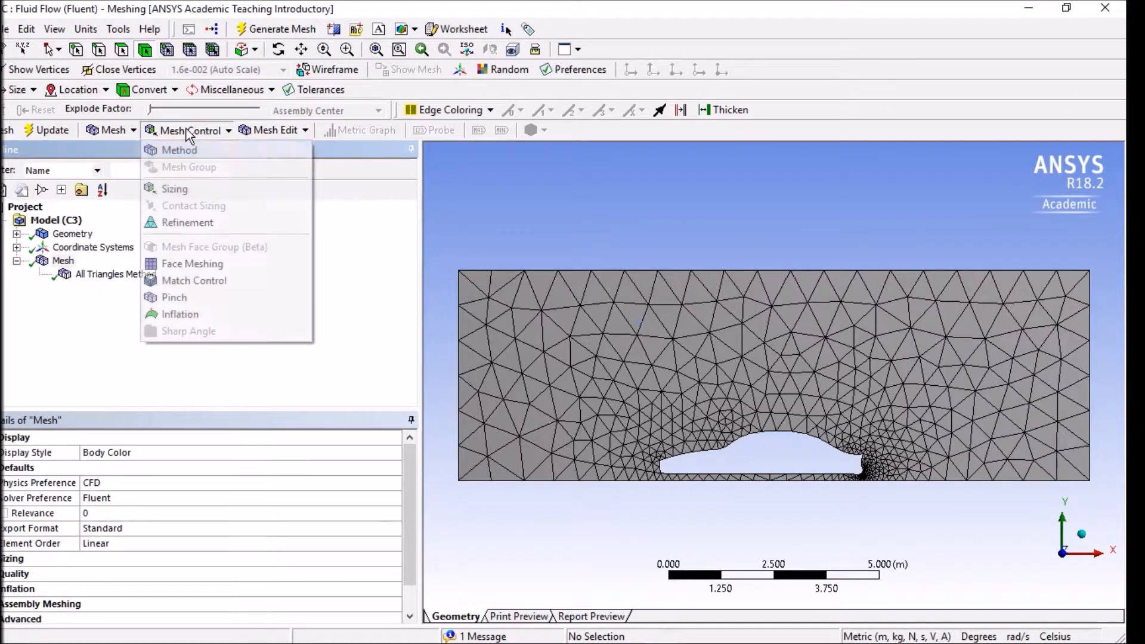
pyautogui.click(174, 189)
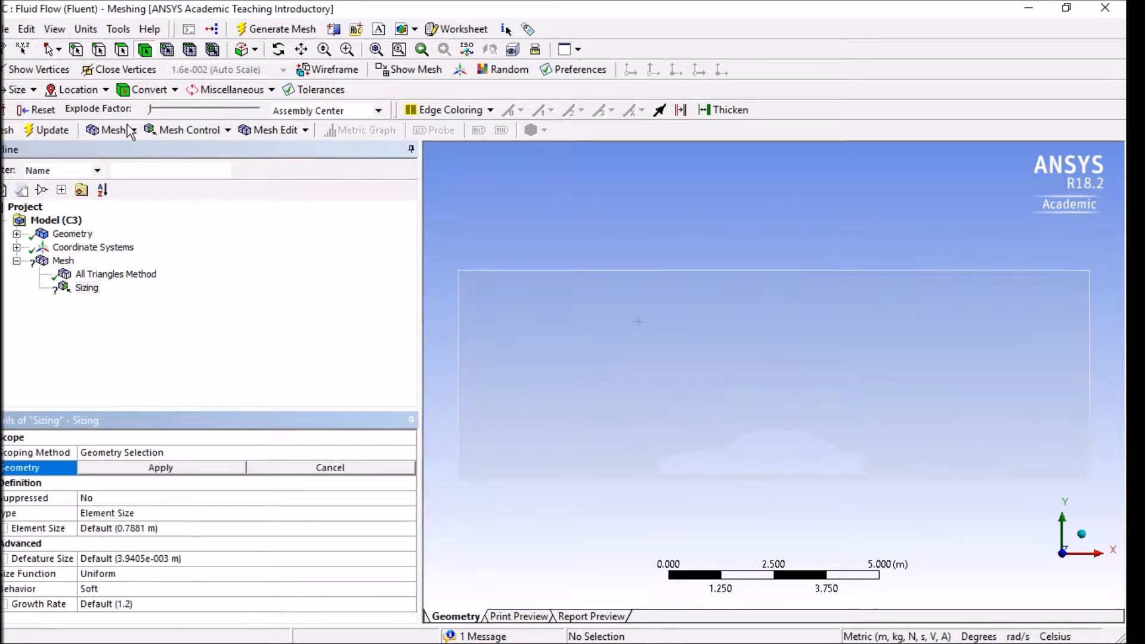
pyautogui.click(99, 50)
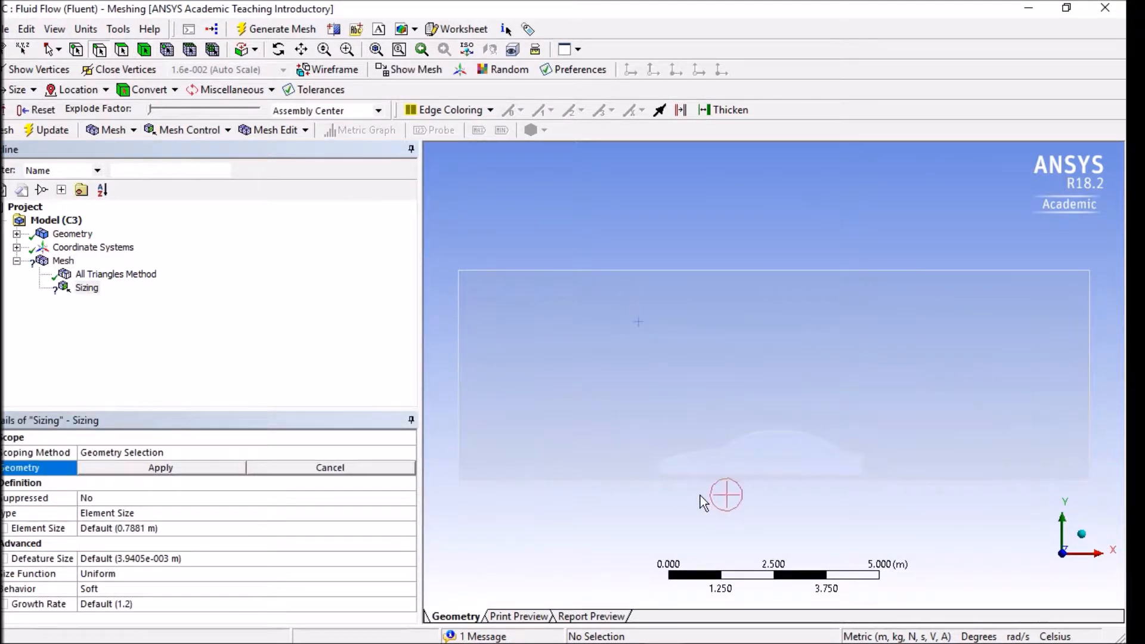
pyautogui.scroll(5, 715, 486)
pyautogui.scroll(-2, 746, 442)
pyautogui.scroll(-2, 789, 425)
pyautogui.scroll(-1, 789, 425)
pyautogui.click(478, 462)
pyautogui.moveTo(477, 463)
pyautogui.mouseDown()
pyautogui.moveTo(706, 384)
pyautogui.moveTo(1030, 421)
pyautogui.moveTo(1030, 470)
pyautogui.moveTo(967, 489)
pyautogui.moveTo(481, 479)
pyautogui.mouseUp()
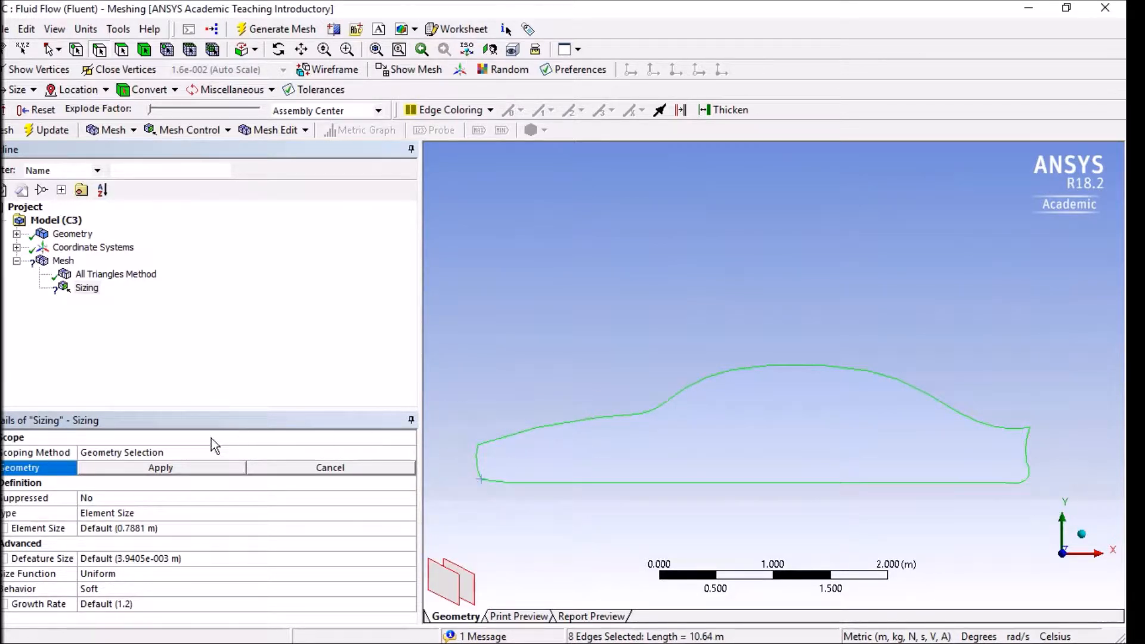
pyautogui.click(176, 466)
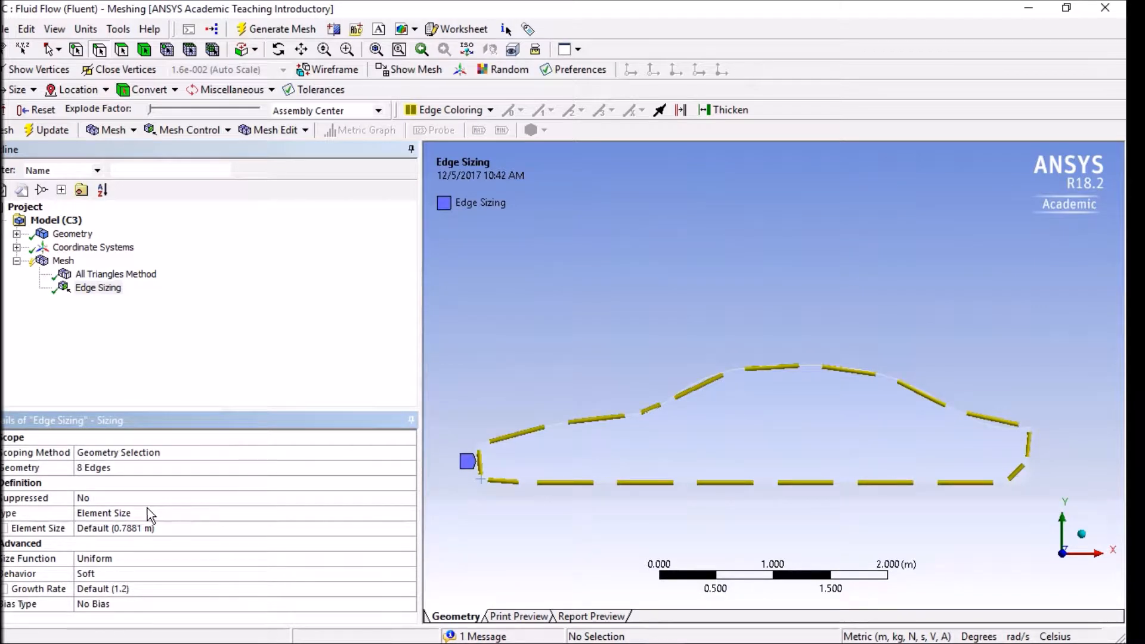
# Set the car outline edge sizing's element size to 3.e-002 m.
pyautogui.click(154, 528)
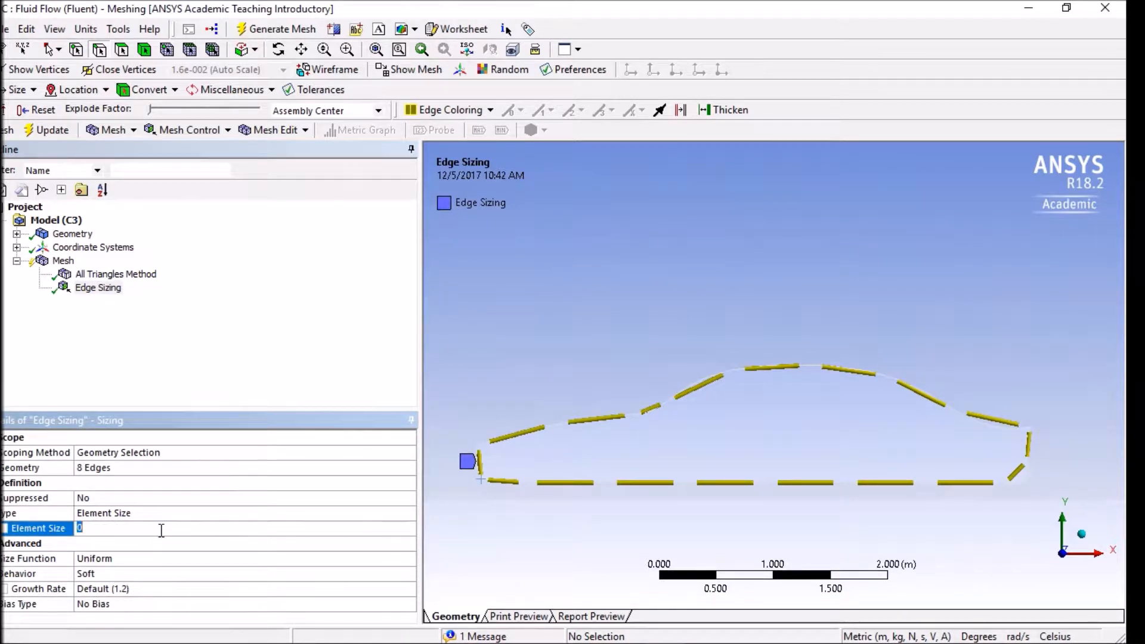
pyautogui.write('3.e-002')
pyautogui.click(307, 391)
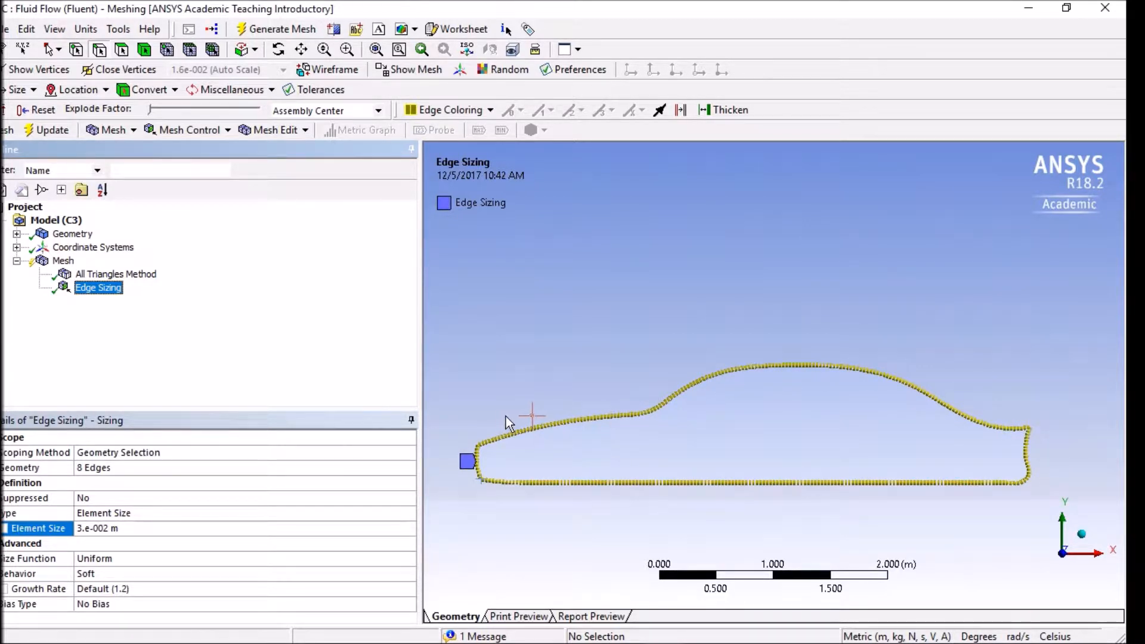
# Set the car outline edge sizing's behavior to Hard, then update the mesh and display it over the whole domain.
pyautogui.click(344, 576)
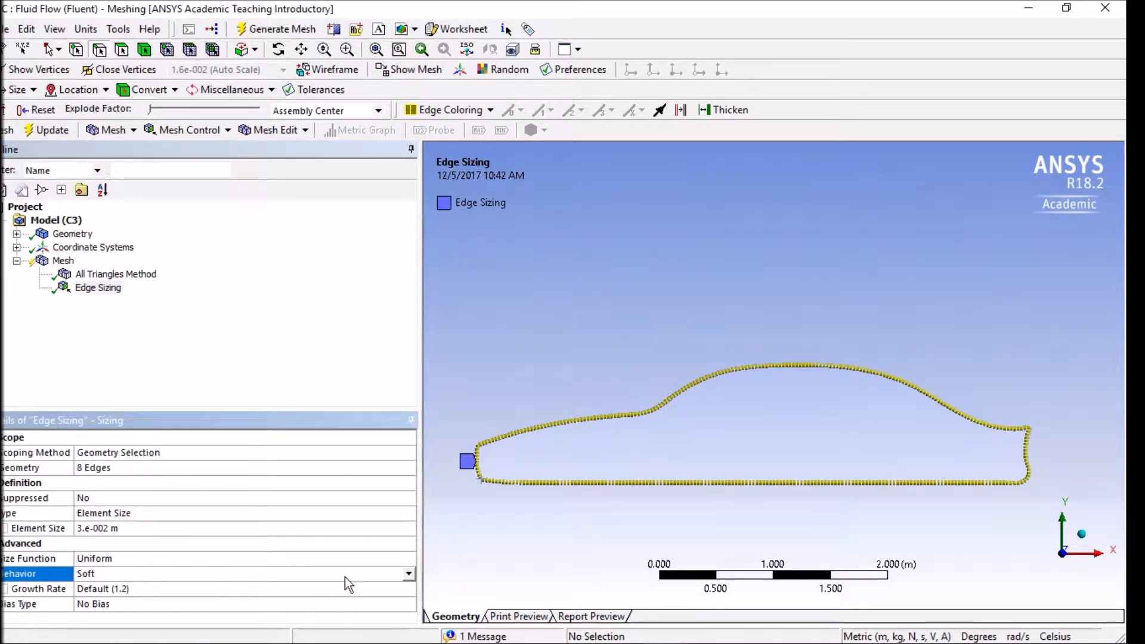
pyautogui.click(408, 574)
pyautogui.click(268, 595)
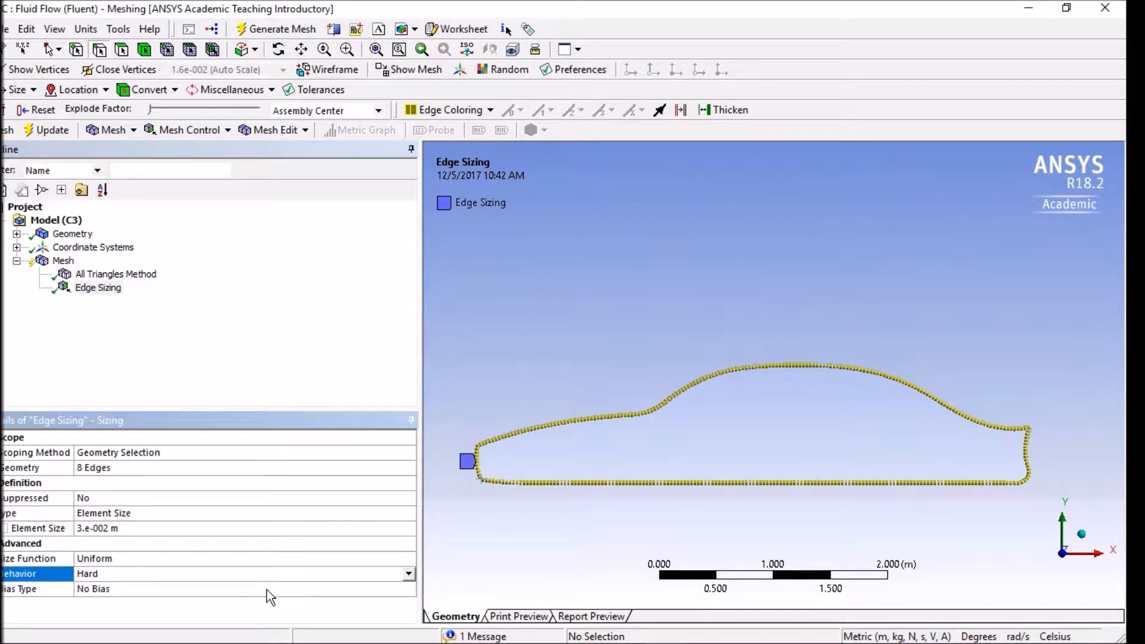
pyautogui.click(51, 126)
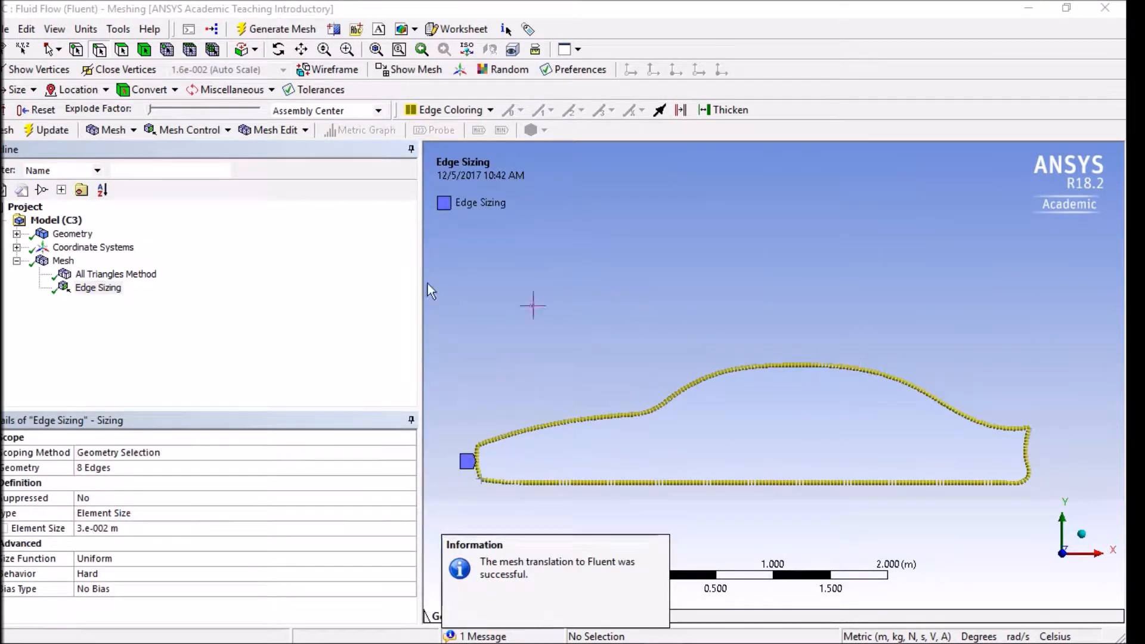
pyautogui.click(58, 263)
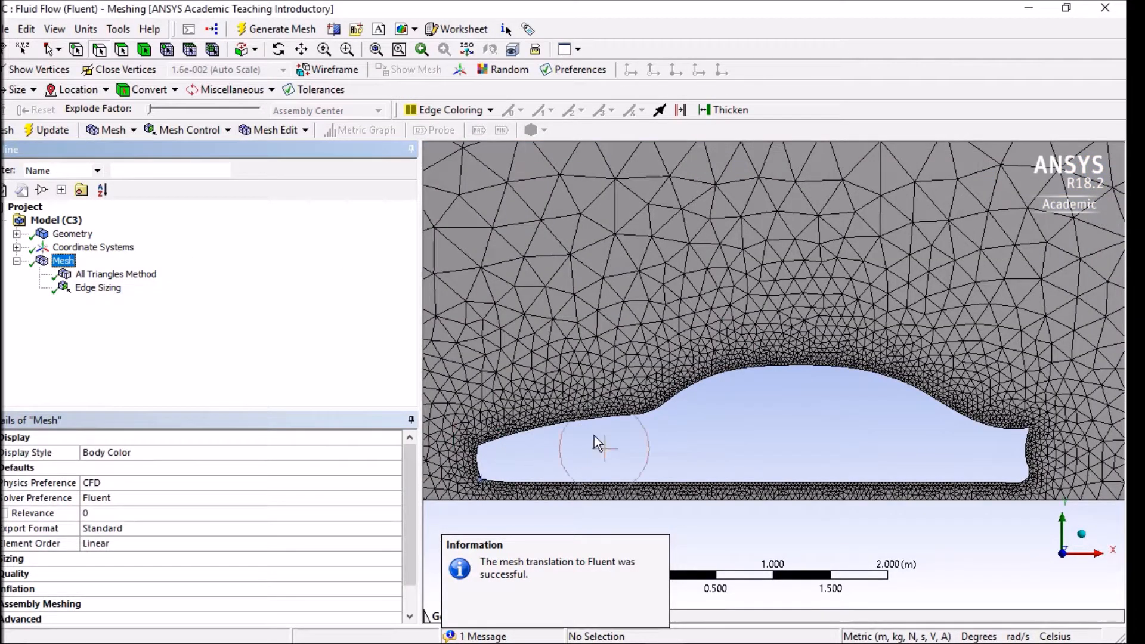
pyautogui.scroll(-6, 760, 310)
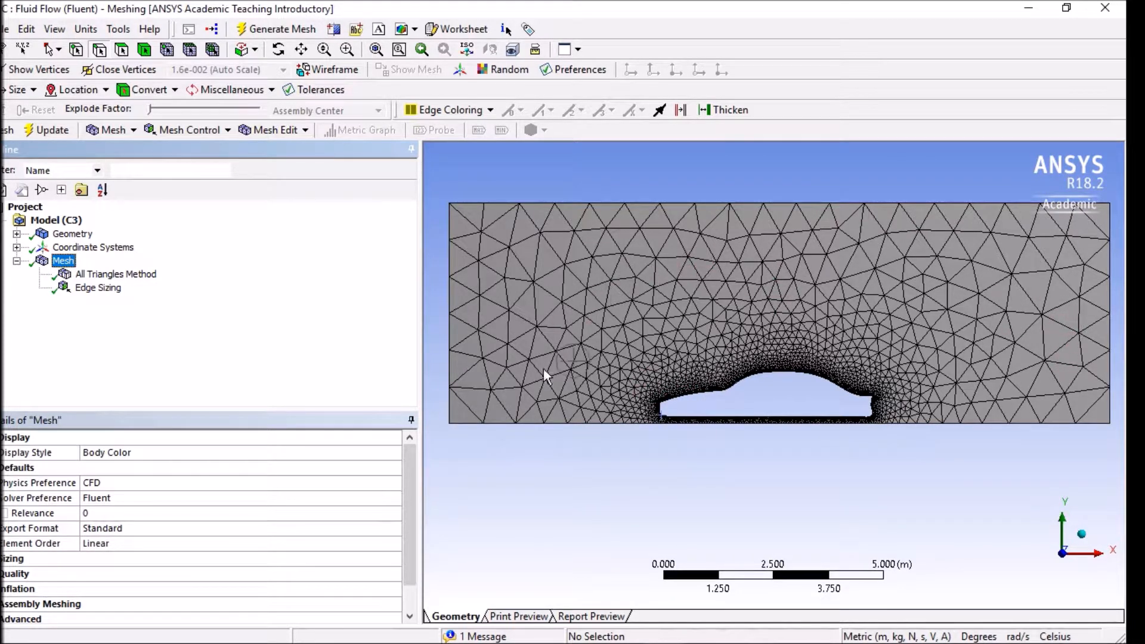
# Add a mesh refinement control scoped to the flow domain face.
pyautogui.click(202, 132)
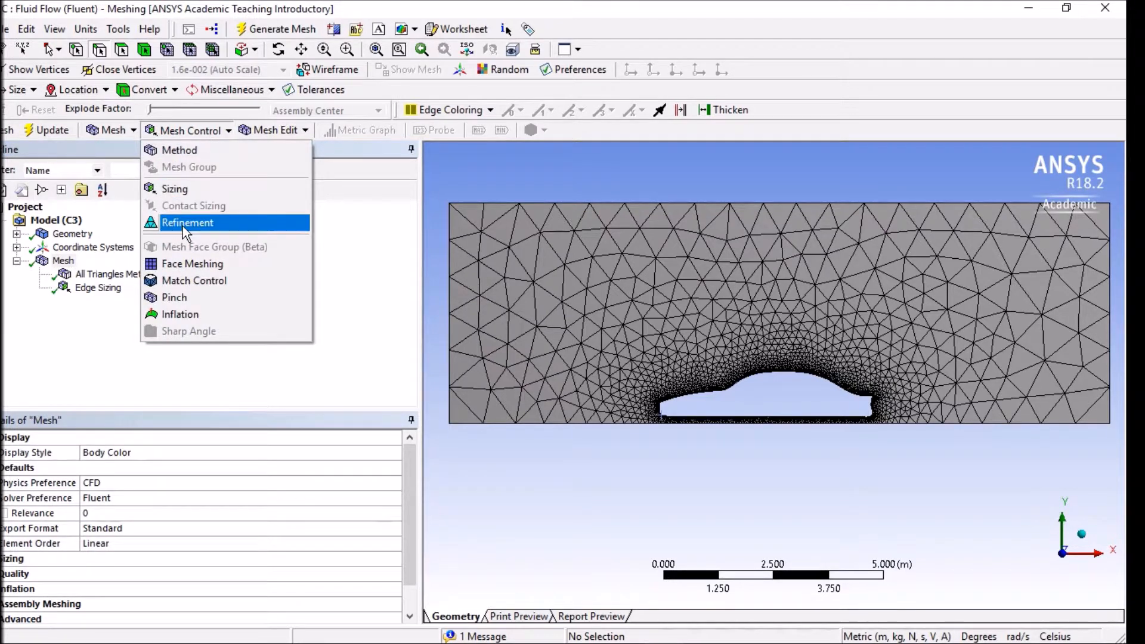
pyautogui.click(182, 226)
pyautogui.click(567, 326)
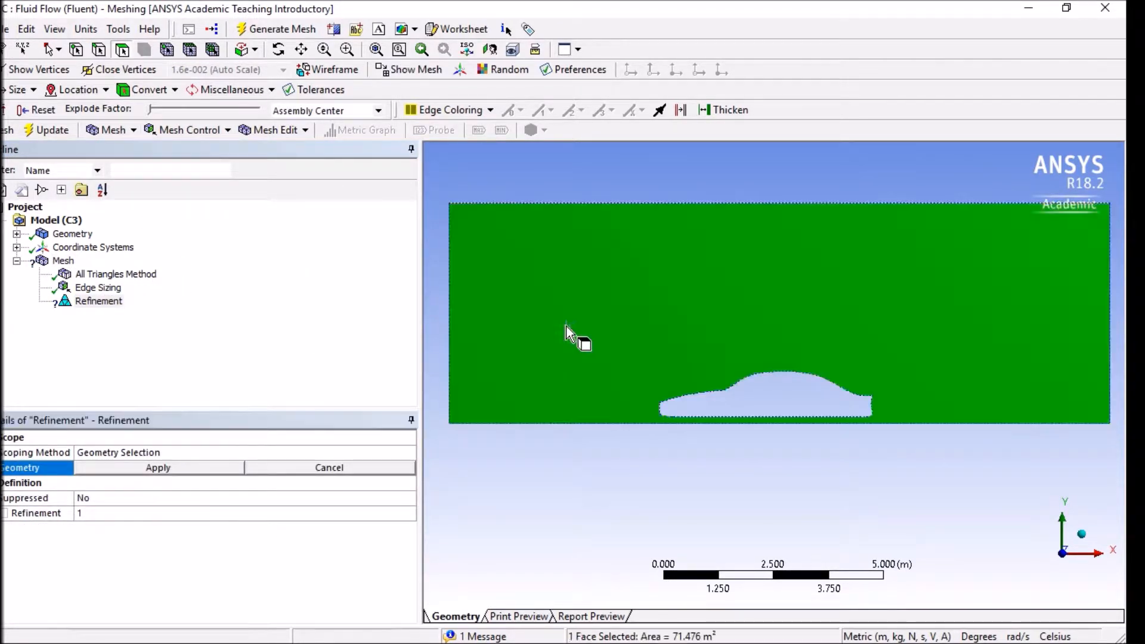
pyautogui.click(200, 468)
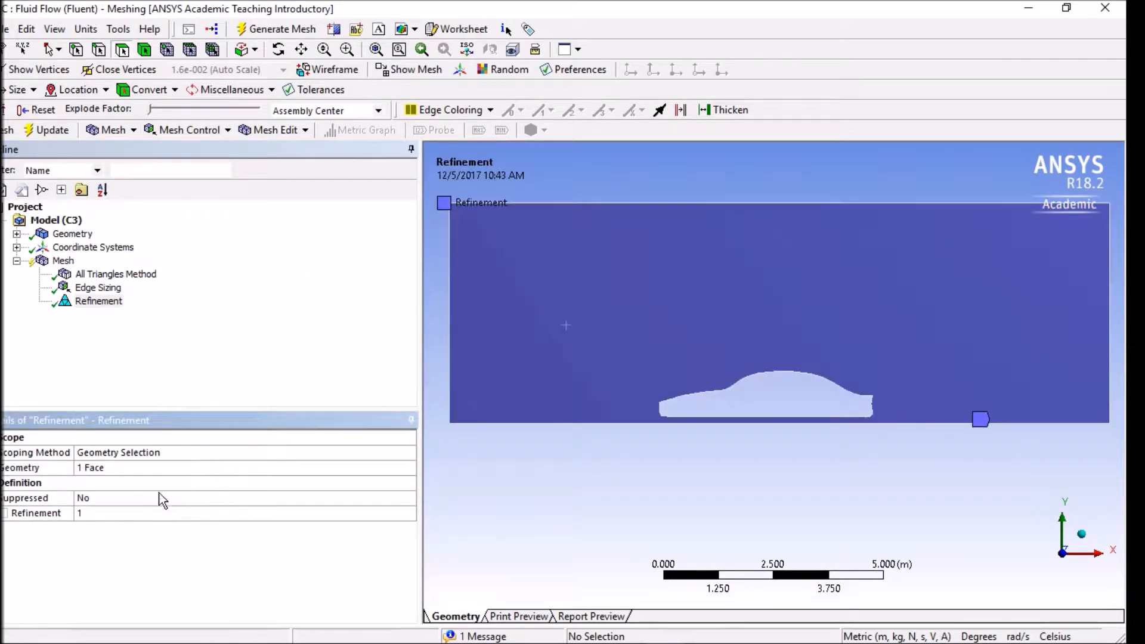
# Set the face refinement level to 2, update the mesh and inspect it around the car.
pyautogui.click(131, 513)
pyautogui.write('2')
pyautogui.press('Return')
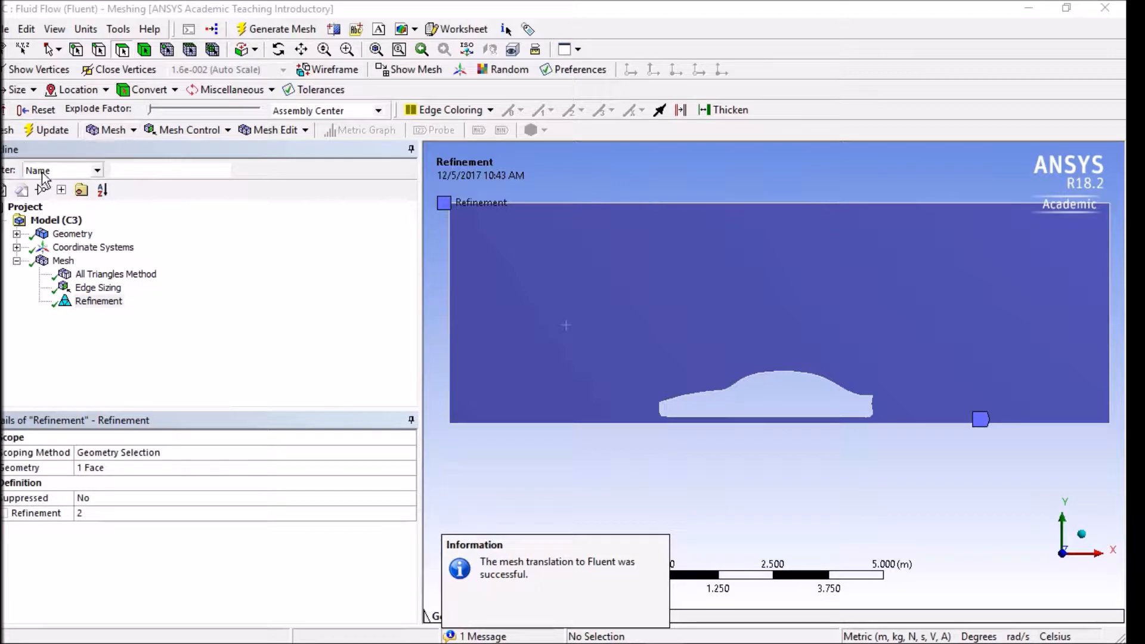
pyautogui.click(71, 247)
pyautogui.click(64, 261)
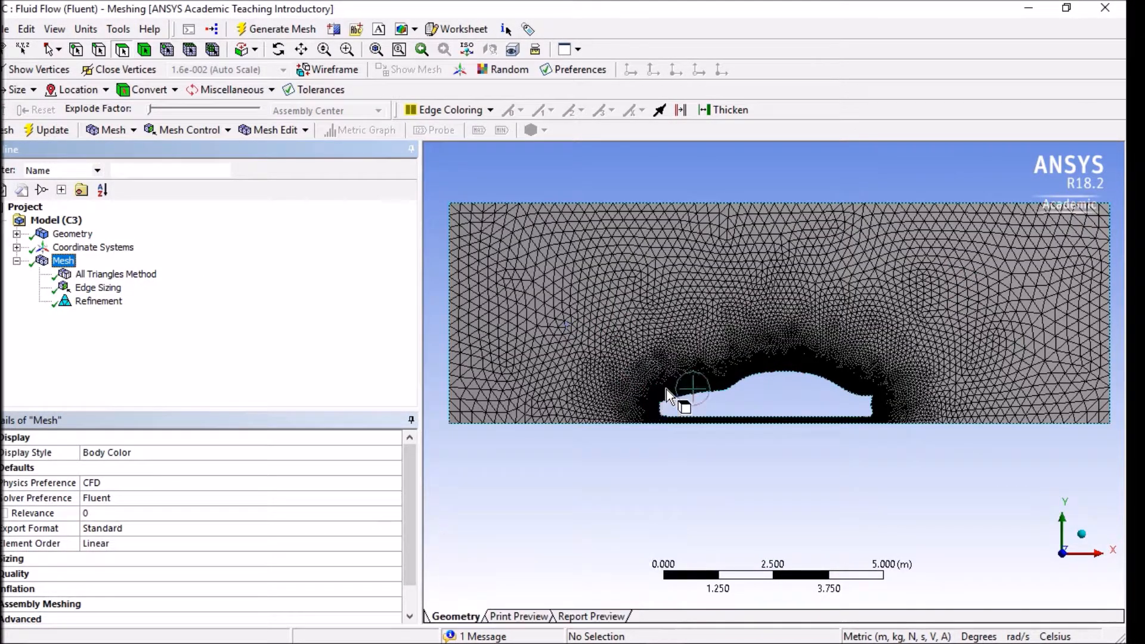
pyautogui.scroll(5, 686, 389)
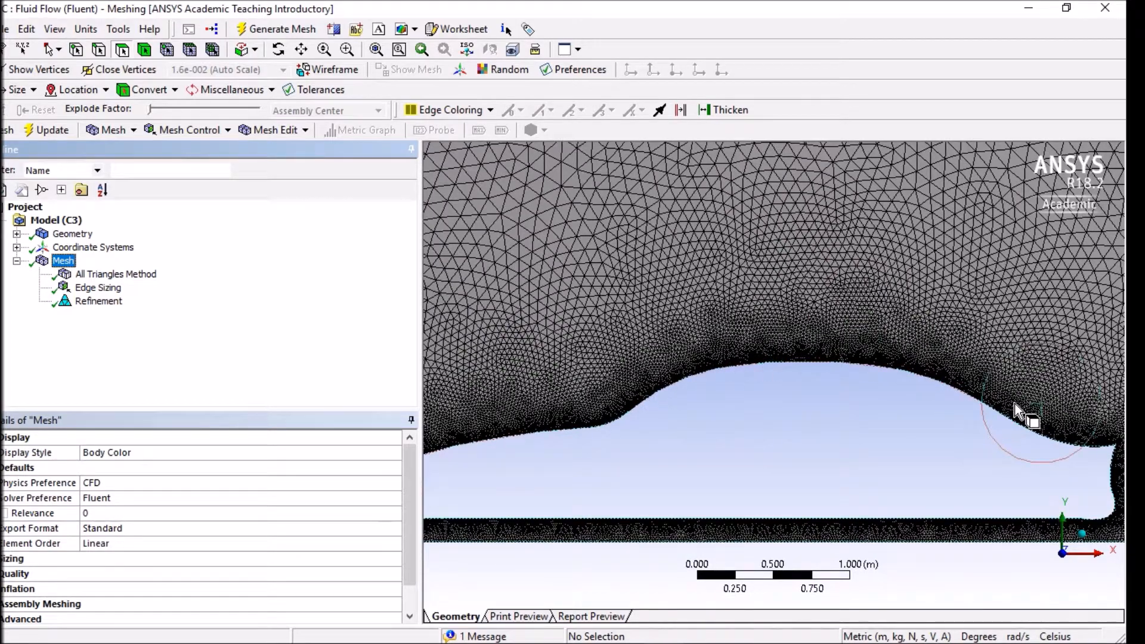
pyautogui.scroll(-4, 682, 380)
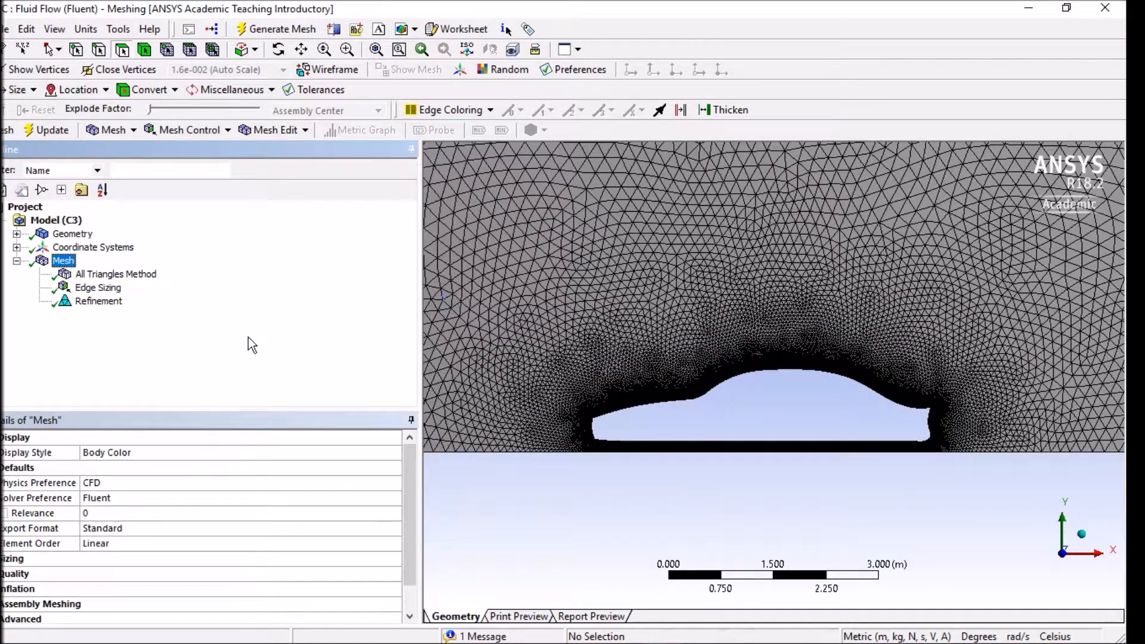
pyautogui.scroll(-1, 120, 488)
# Set the global mesh sizing's relevance center to Fine.
pyautogui.click(1, 529)
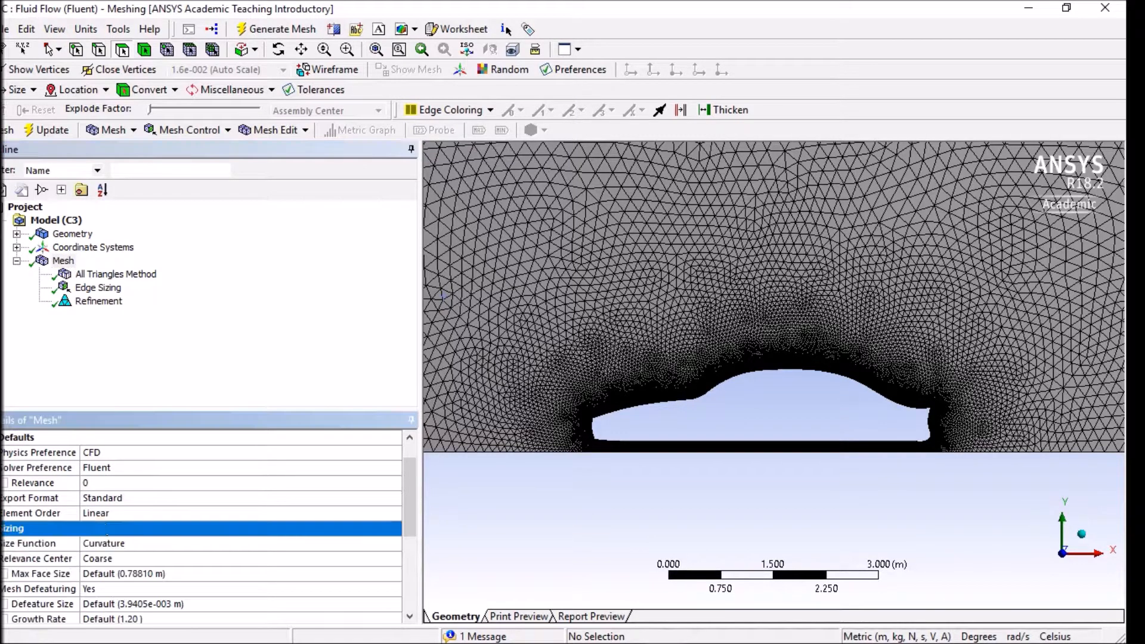
pyautogui.scroll(-1, 152, 523)
pyautogui.click(155, 511)
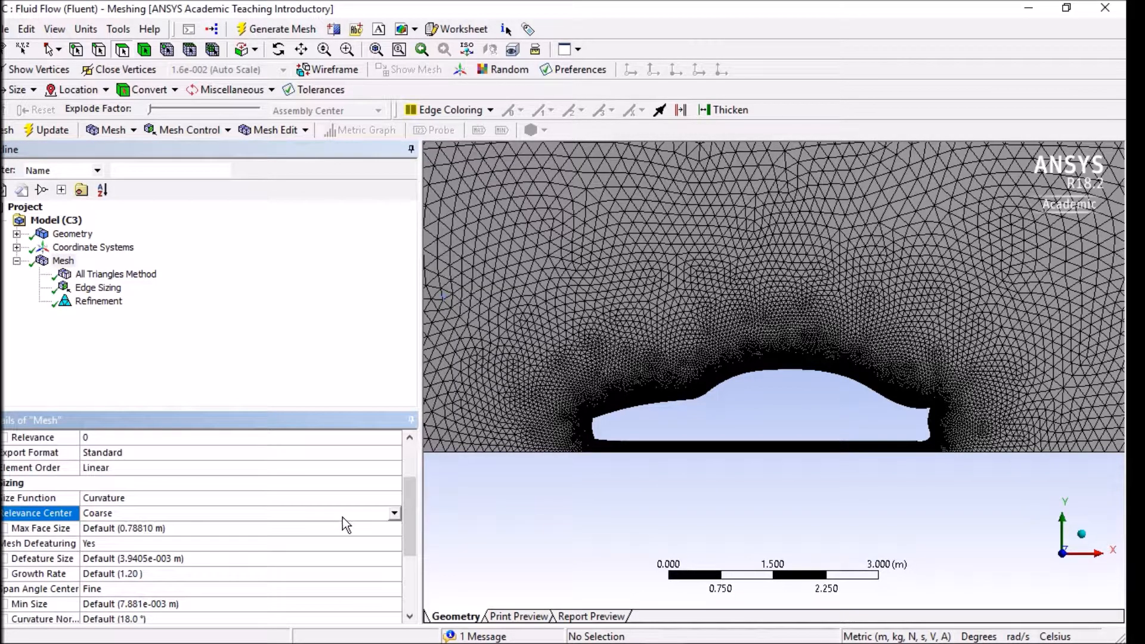
pyautogui.click(391, 514)
pyautogui.click(203, 547)
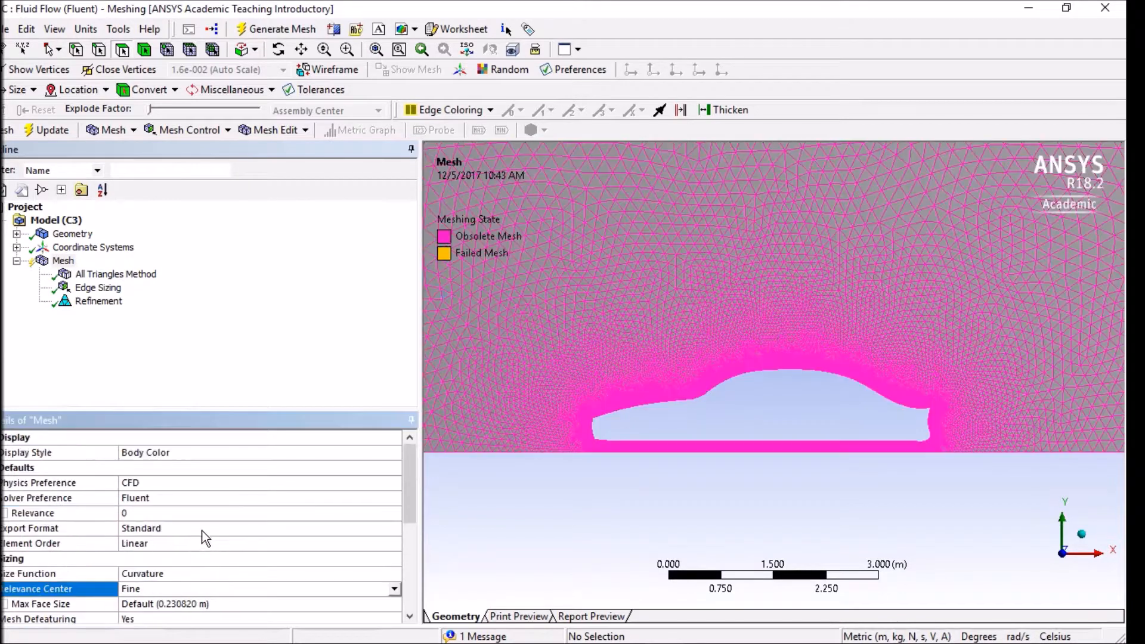
# Set the global mesh sizing's max face size to 0.2 m.
pyautogui.scroll(-3, 208, 528)
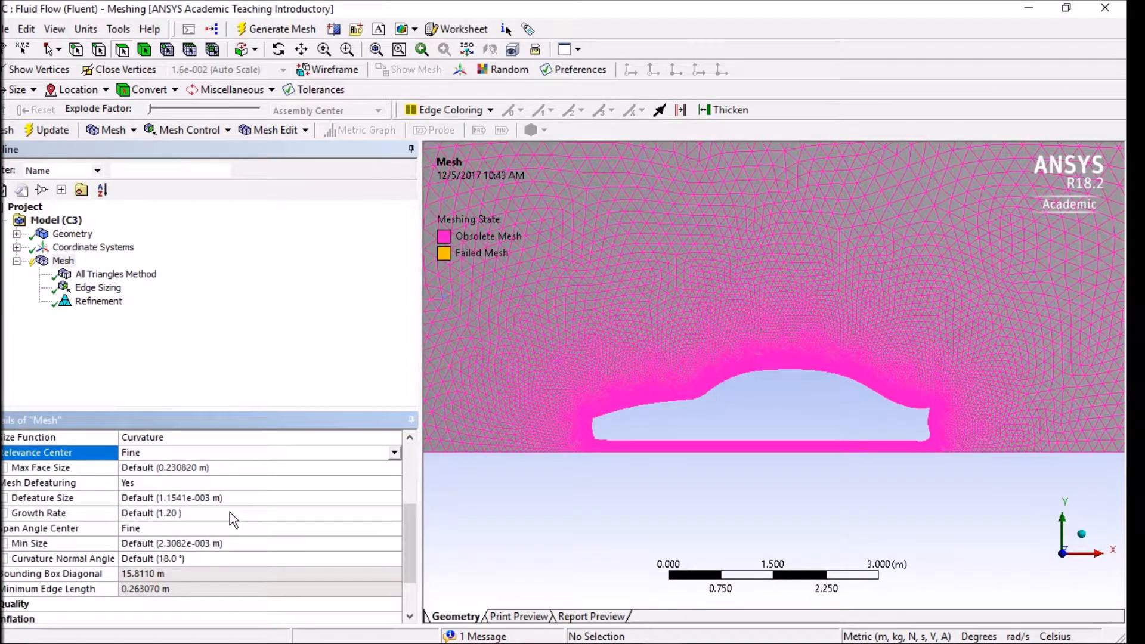
pyautogui.click(174, 469)
pyautogui.write('0.2')
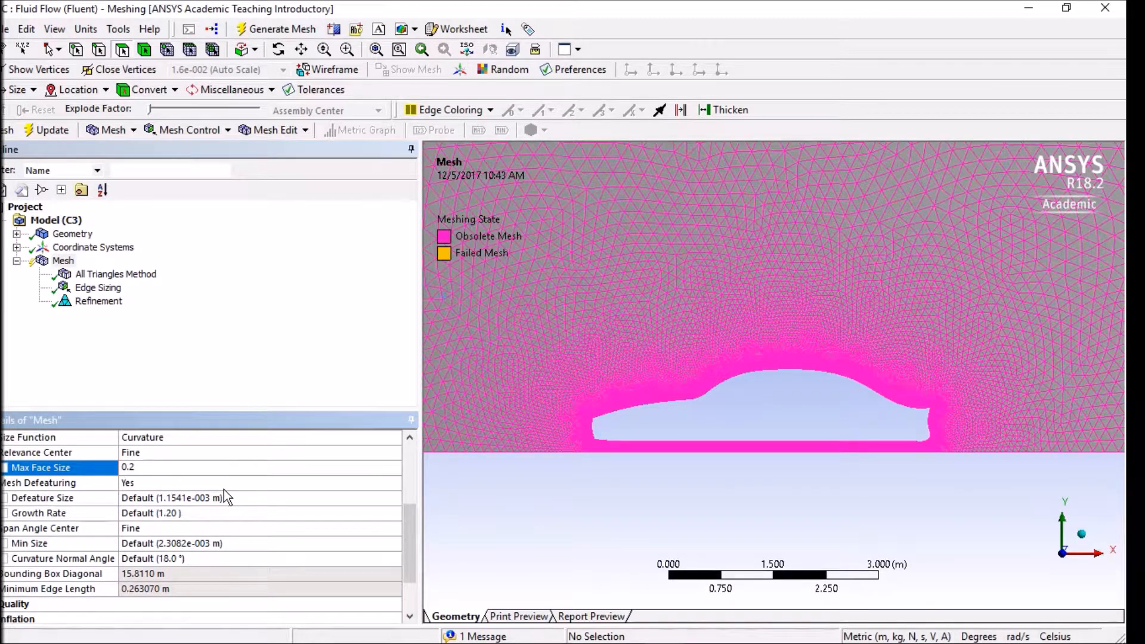
pyautogui.scroll(-2, 180, 560)
pyautogui.click(2, 544)
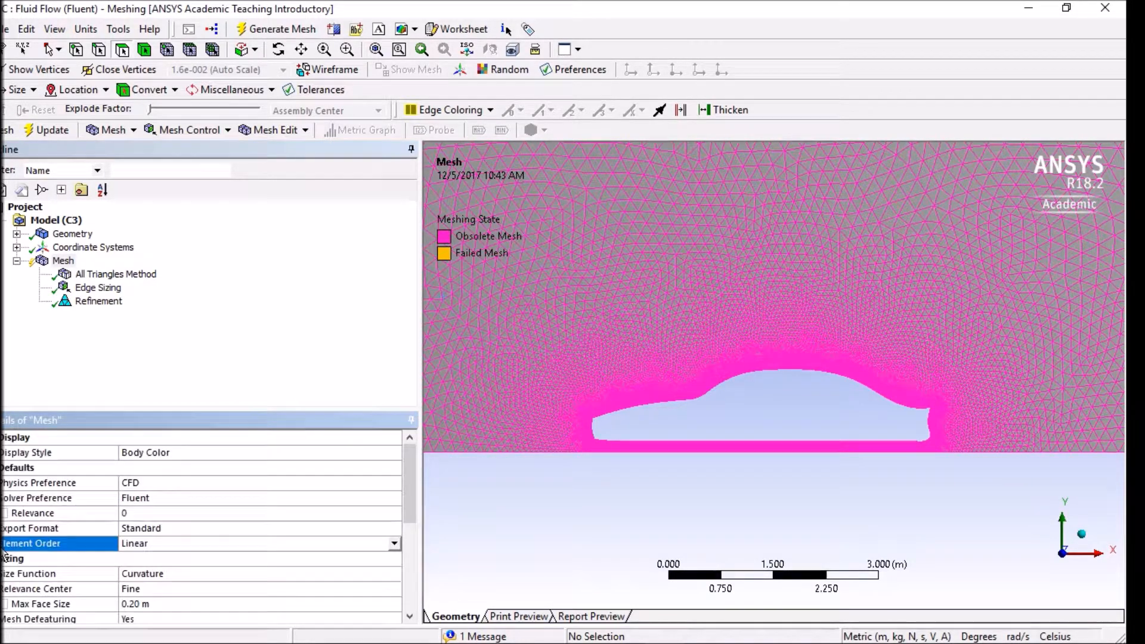
# Set the mesh quality smoothing to High and update the mesh.
pyautogui.scroll(-4, 123, 529)
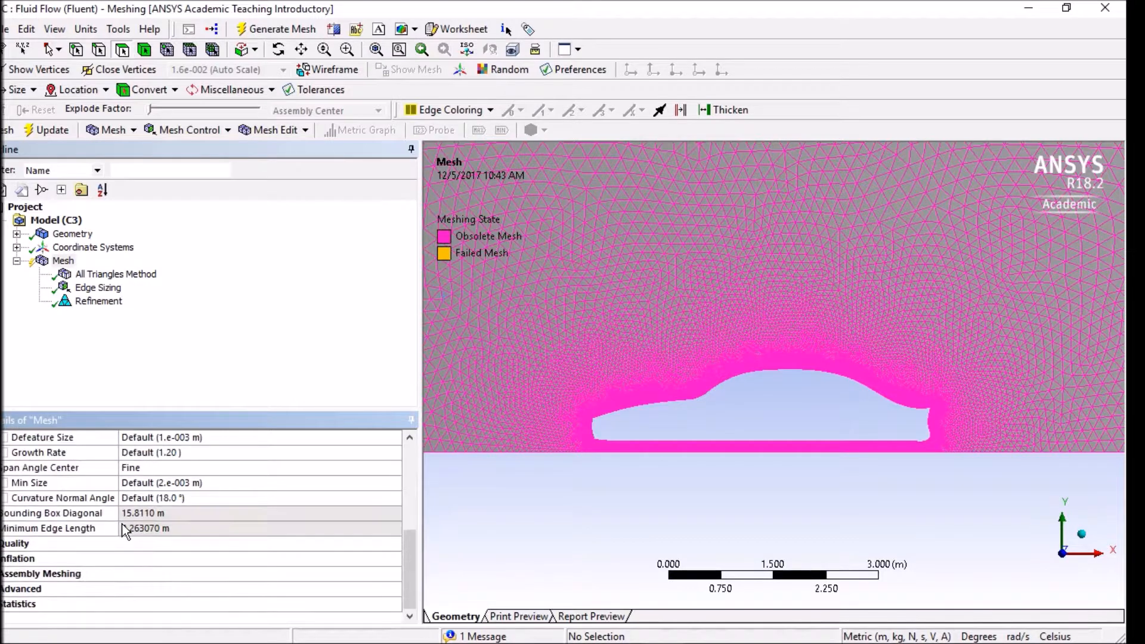
pyautogui.click(204, 541)
pyautogui.scroll(-1, 204, 523)
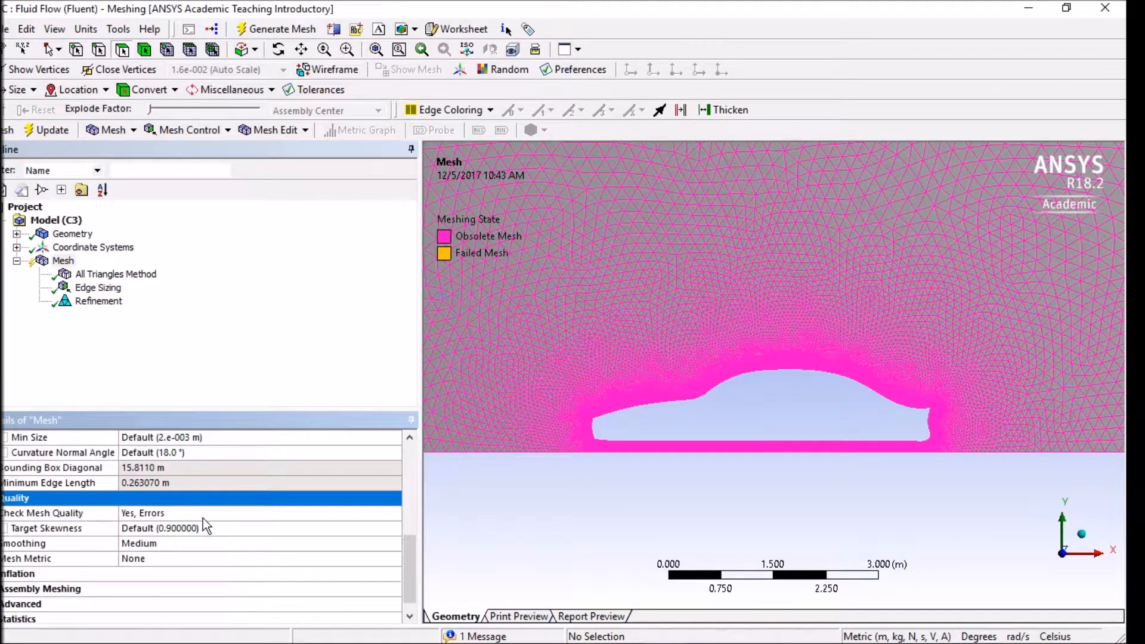
pyautogui.click(157, 543)
pyautogui.click(391, 544)
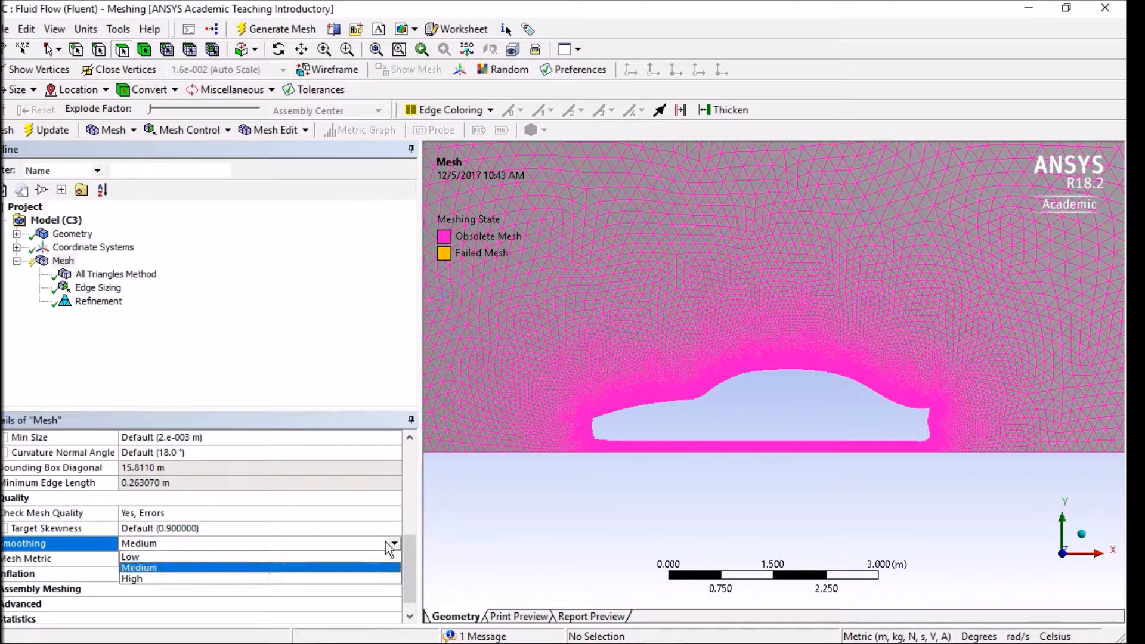
pyautogui.click(213, 583)
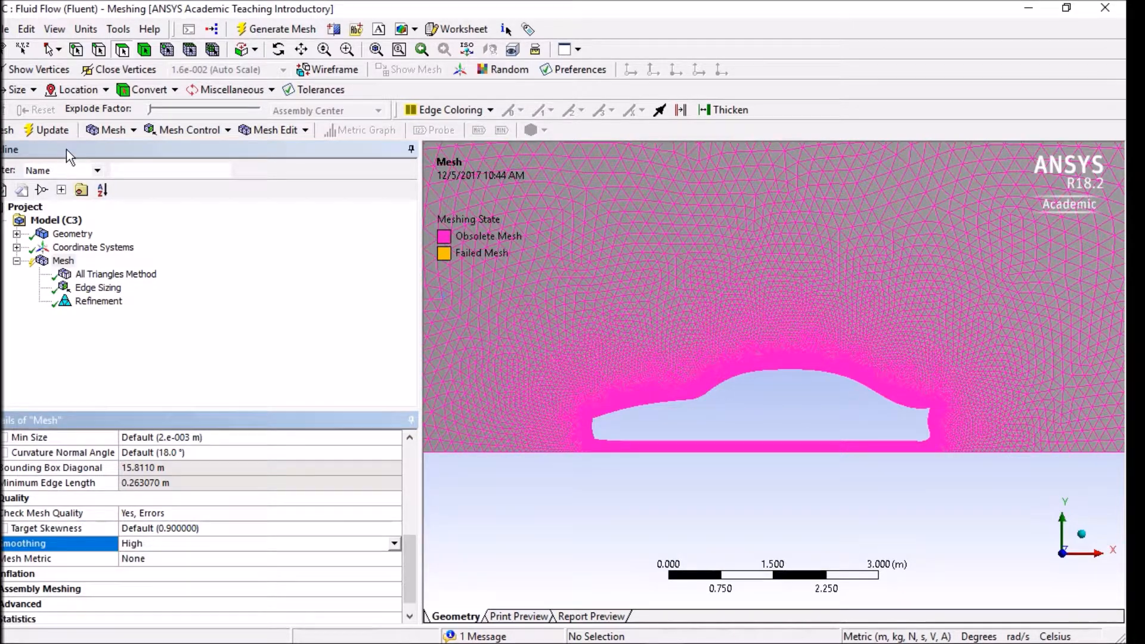
pyautogui.click(53, 135)
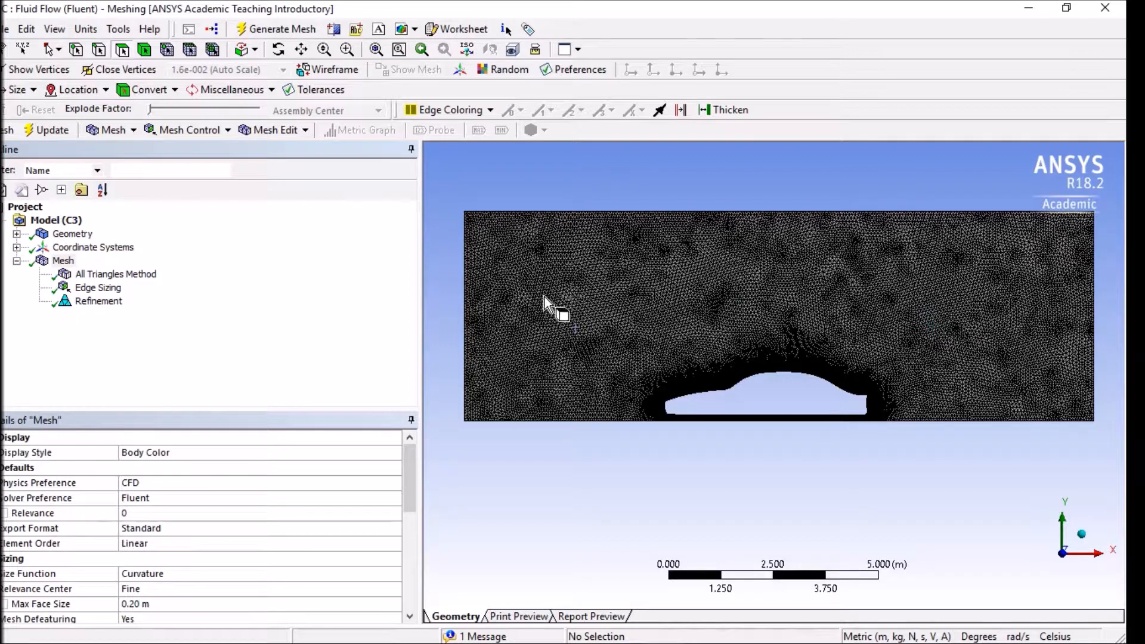
# Create a named selection called Inlet on the left vertical edge of the flow domain.
pyautogui.click(99, 50)
pyautogui.click(463, 299)
pyautogui.rightClick(463, 300)
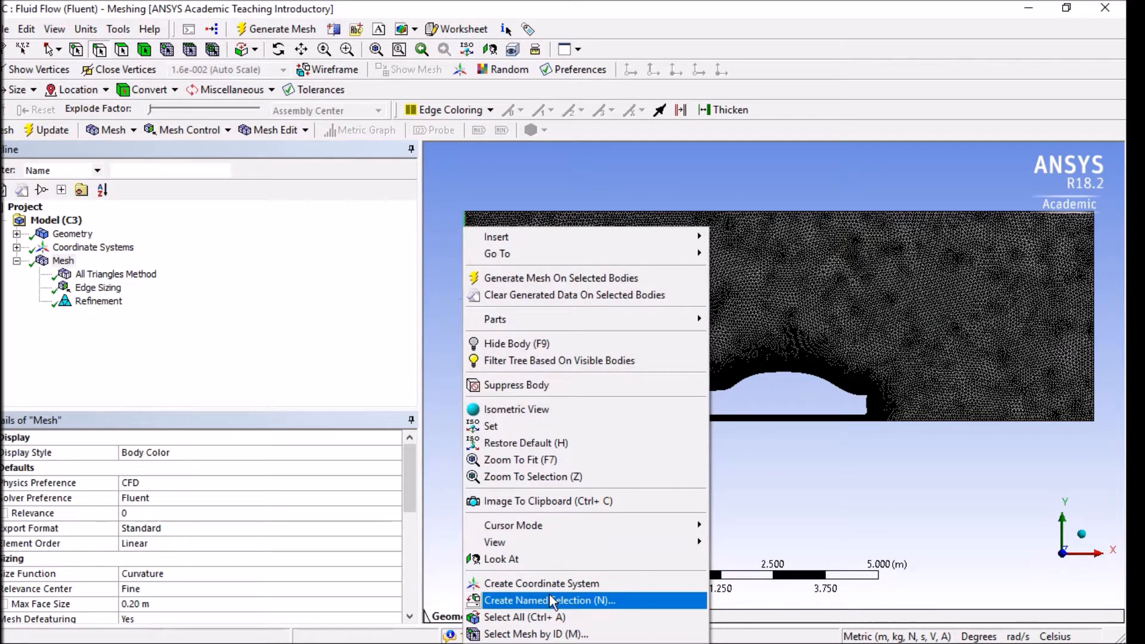
pyautogui.click(549, 598)
pyautogui.write('Inlet')
pyautogui.press('Return')
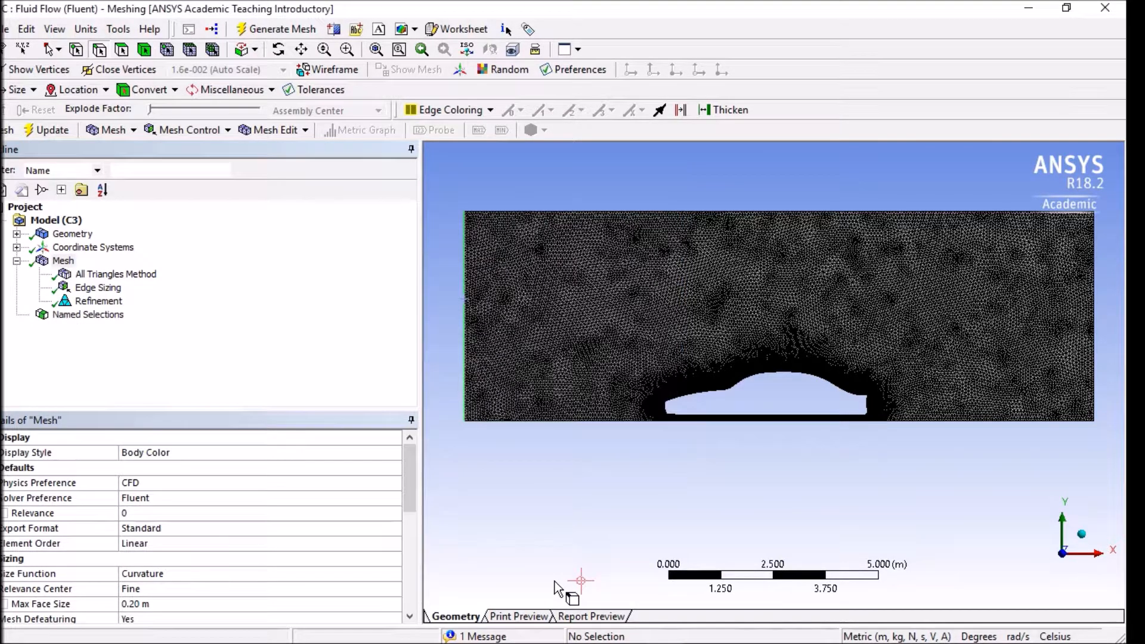
# Create a named selection called Outler on the right vertical edge of the flow domain.
pyautogui.rightClick(1091, 355)
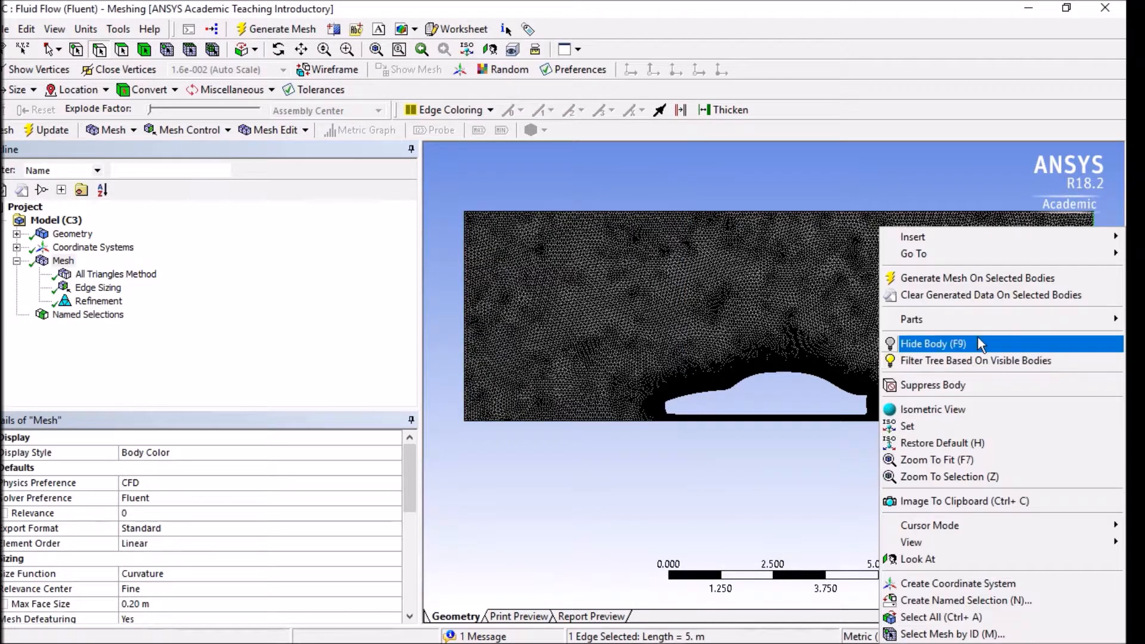
pyautogui.click(928, 598)
pyautogui.write('Outlet')
pyautogui.press('Return')
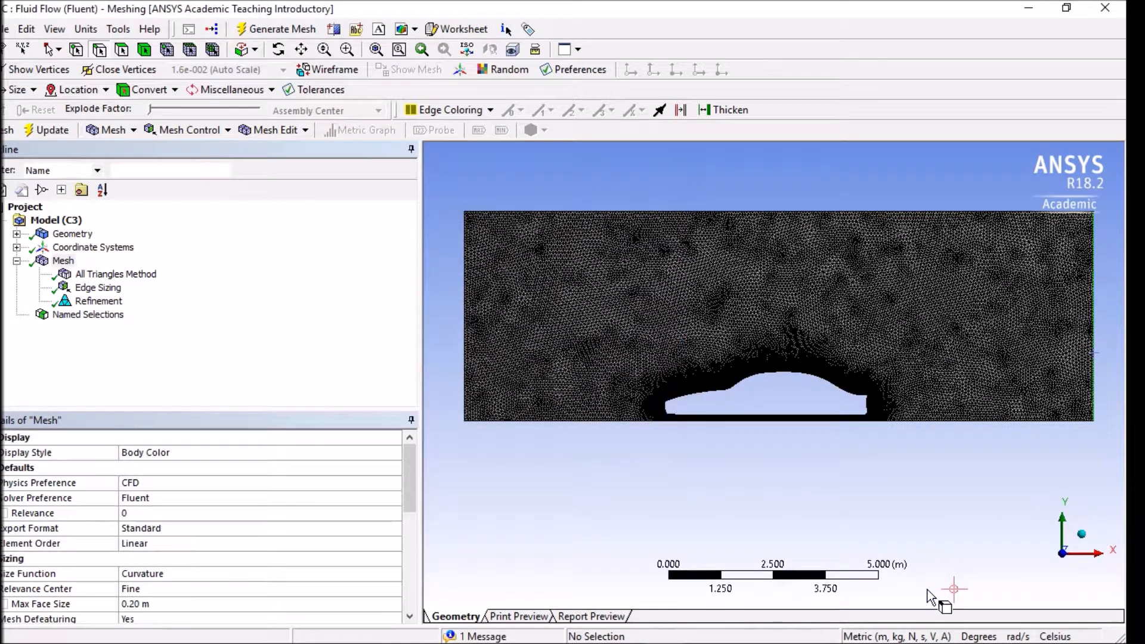
# Create a named selection called Wall on the top and bottom edges of the flow domain.
pyautogui.click(735, 213)
pyautogui.keyDown('ctrl'); pyautogui.click(614, 418); pyautogui.keyUp('ctrl')
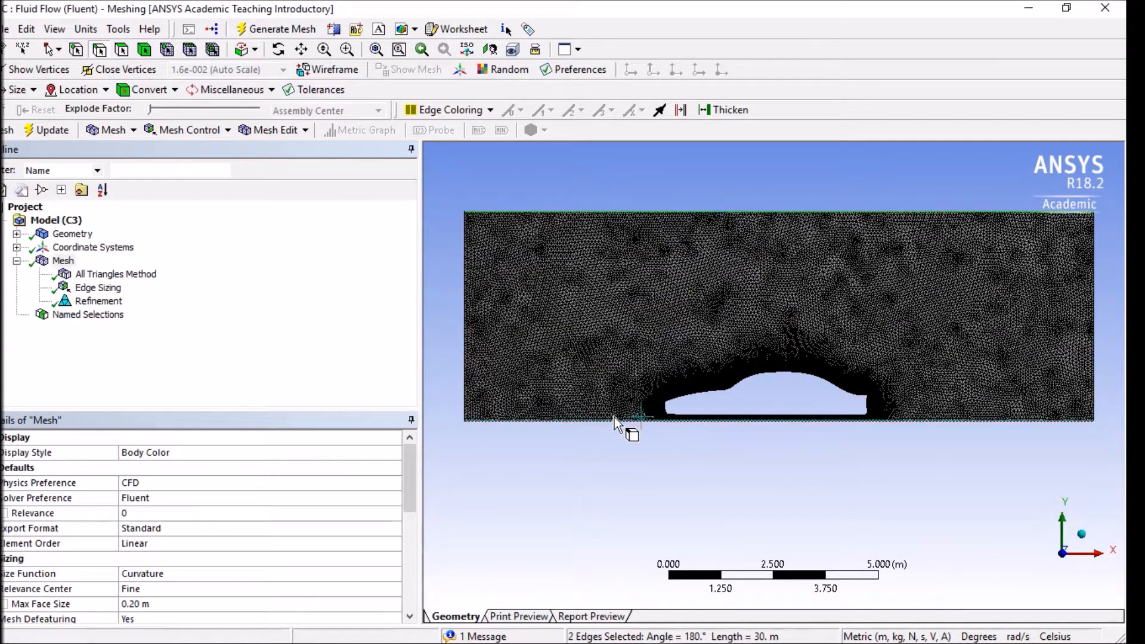
pyautogui.rightClick(614, 418)
pyautogui.click(695, 600)
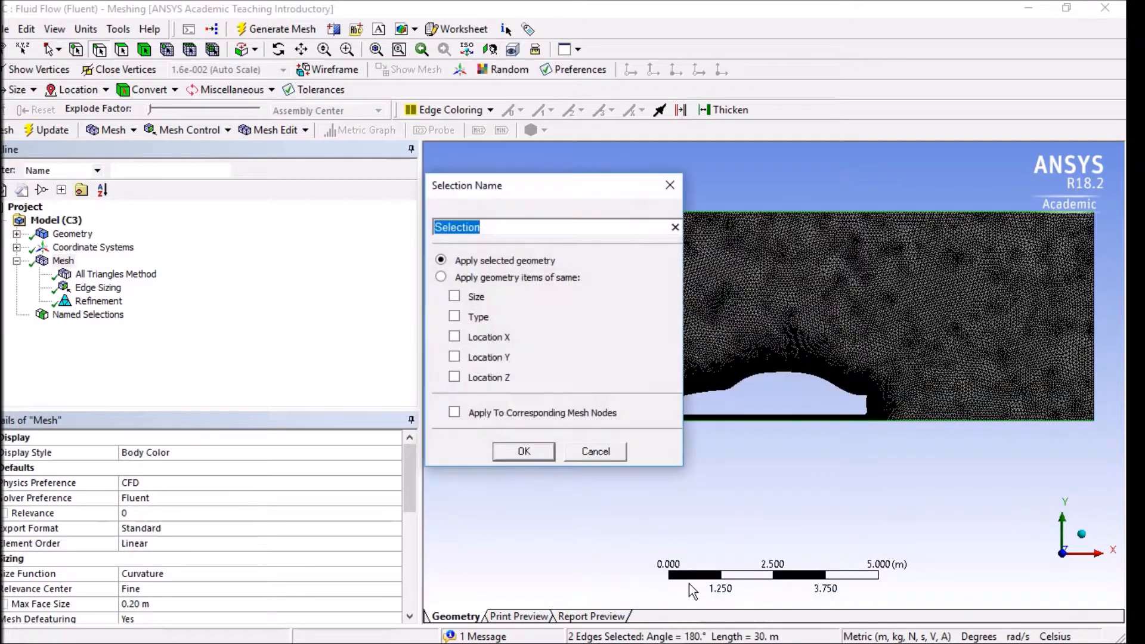
pyautogui.write('Wall')
pyautogui.click(524, 451)
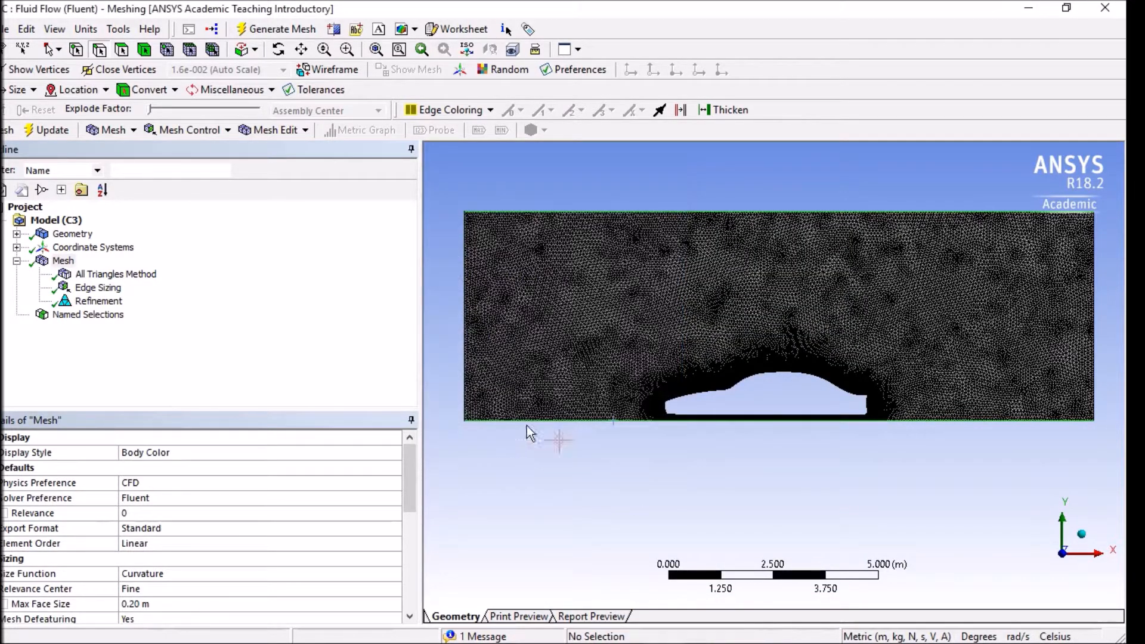
# Rename the misspelled Outler named selection as Outlet.
pyautogui.click(16, 314)
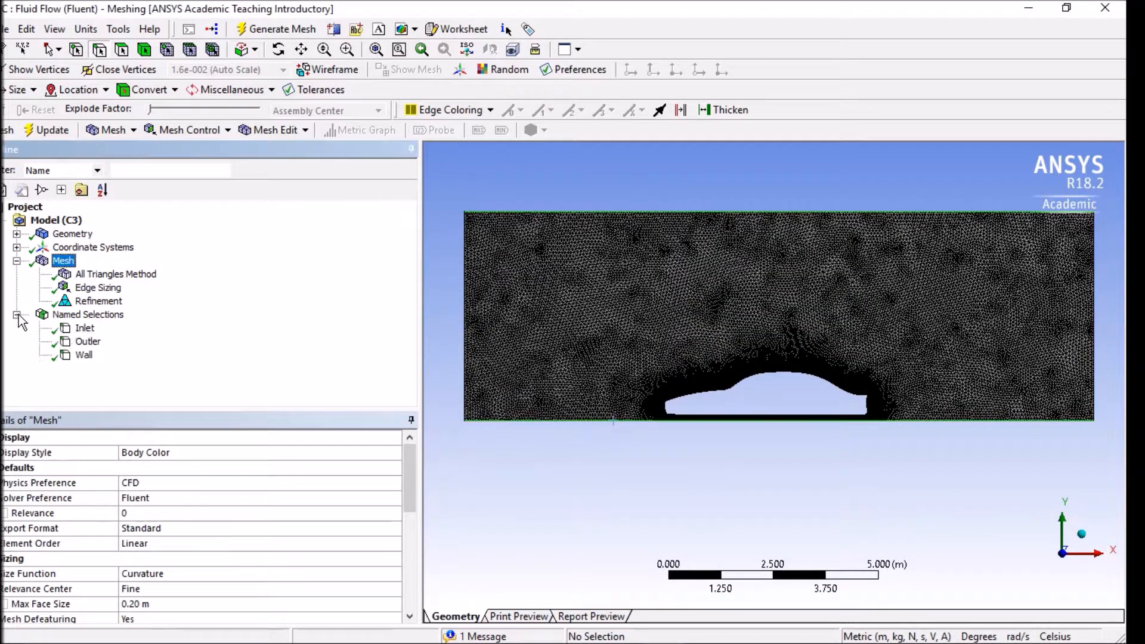
pyautogui.click(87, 344)
pyautogui.rightClick(88, 346)
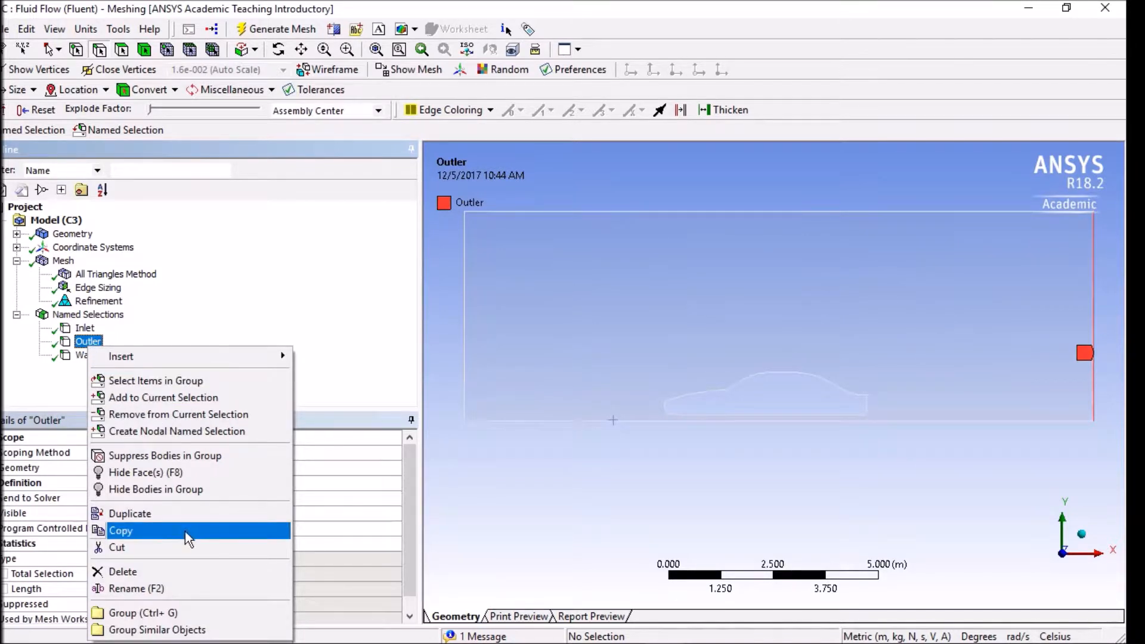
pyautogui.click(156, 589)
pyautogui.write('O')
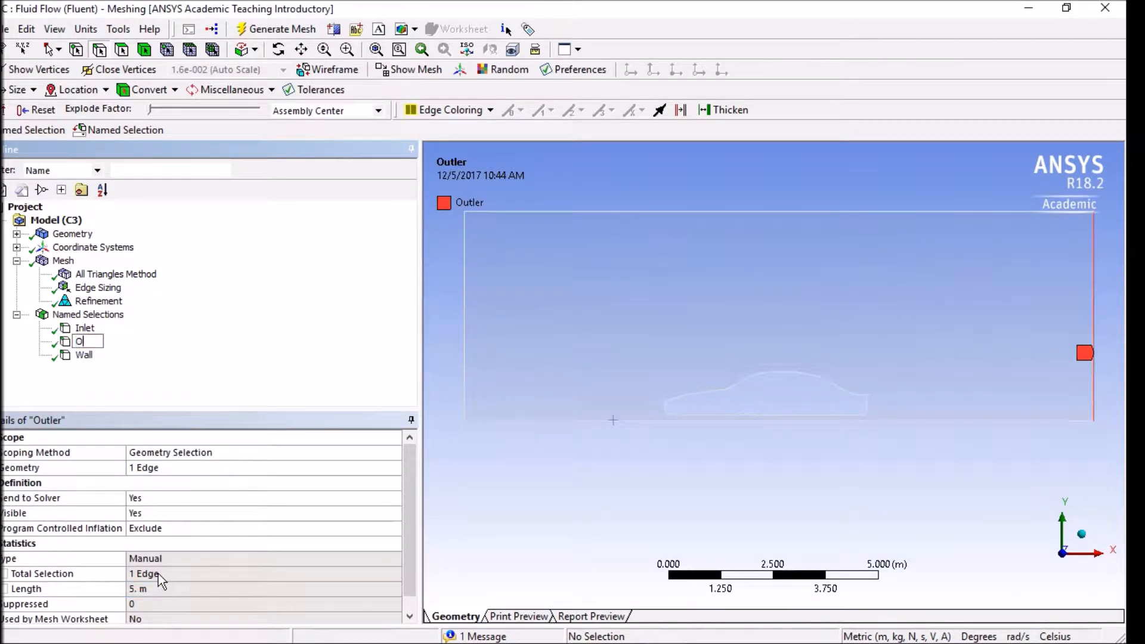
pyautogui.write('utlet')
pyautogui.press('Return')
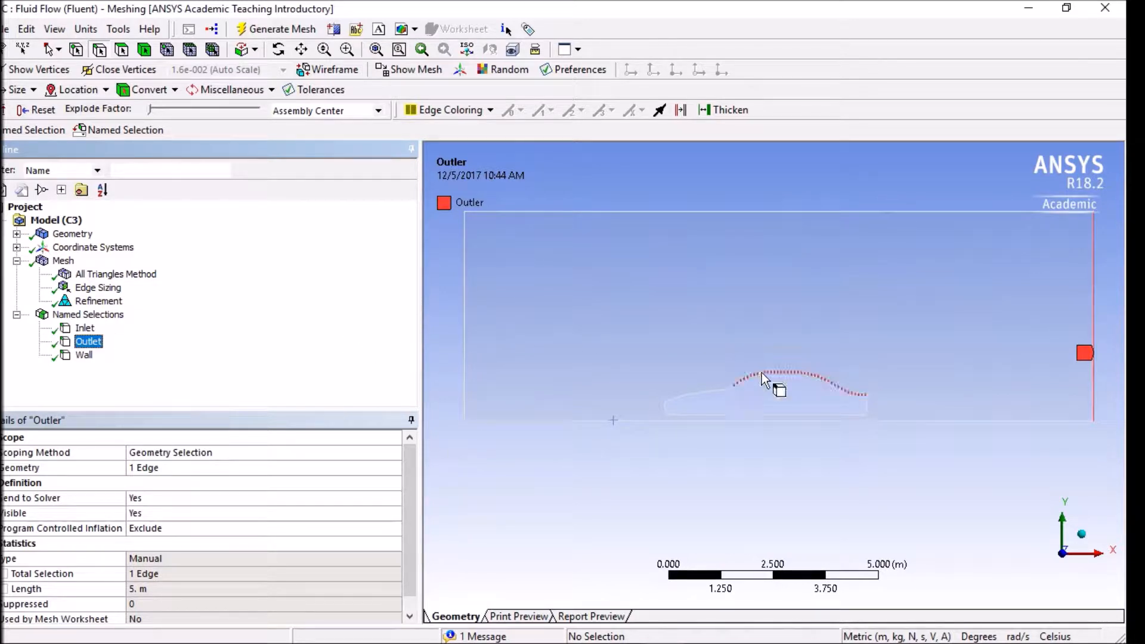
pyautogui.scroll(5, 754, 395)
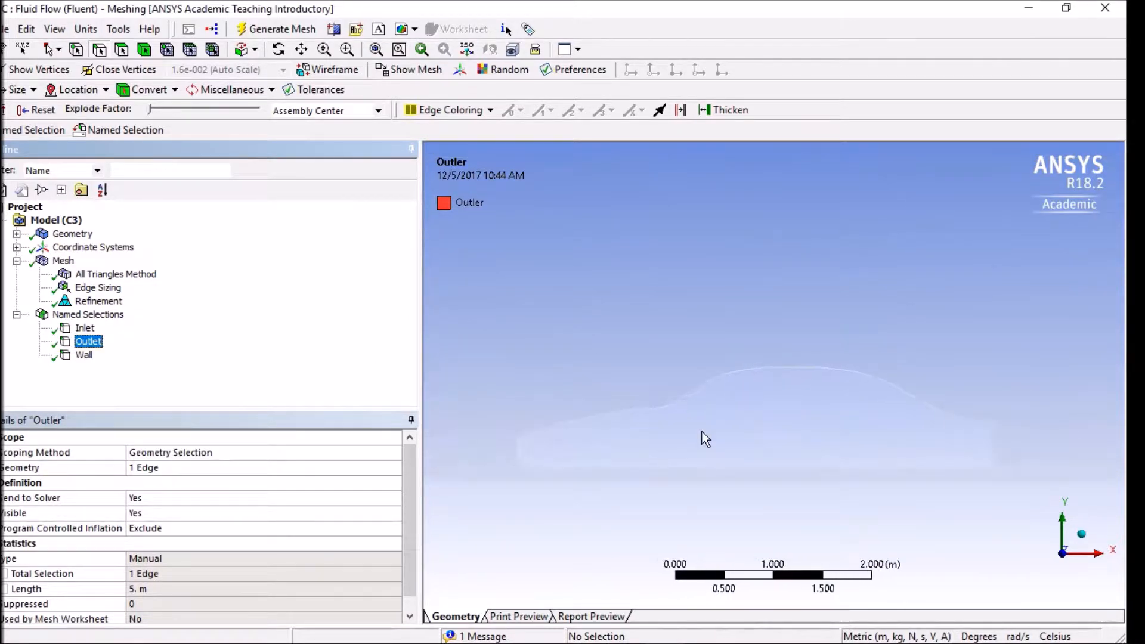
# Create a named selection called Car on all eight edges of the car outline.
pyautogui.moveTo(521, 457)
pyautogui.mouseDown()
pyautogui.moveTo(553, 435)
pyautogui.moveTo(690, 409)
pyautogui.moveTo(942, 385)
pyautogui.moveTo(997, 438)
pyautogui.moveTo(961, 473)
pyautogui.moveTo(652, 477)
pyautogui.moveTo(534, 466)
pyautogui.mouseUp()
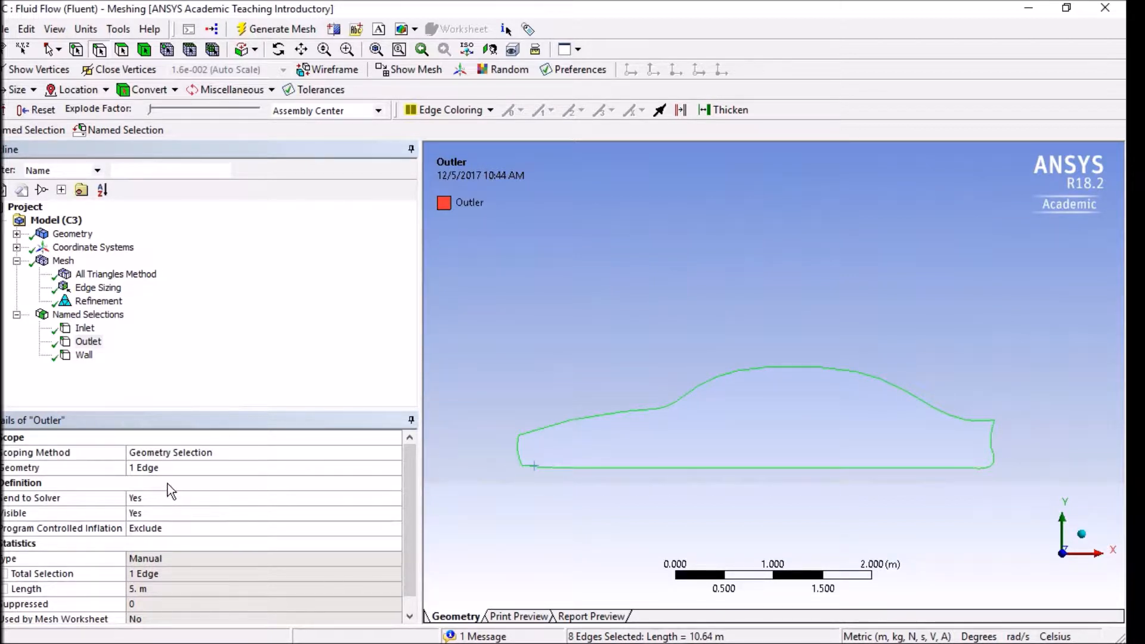
pyautogui.rightClick(602, 416)
pyautogui.click(667, 372)
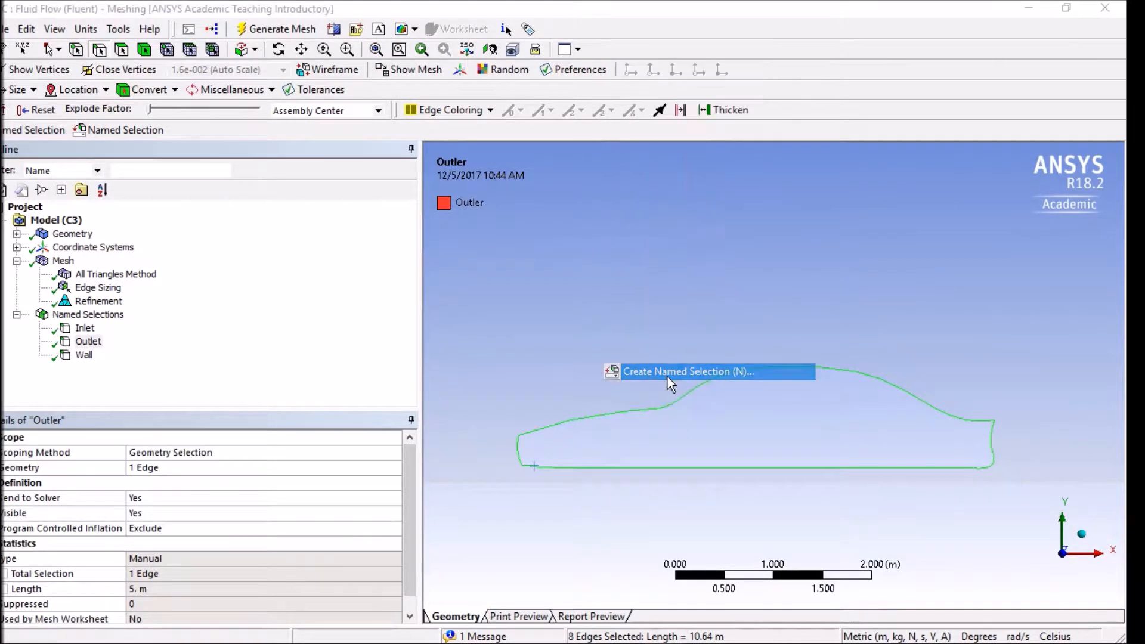
pyautogui.write('Car')
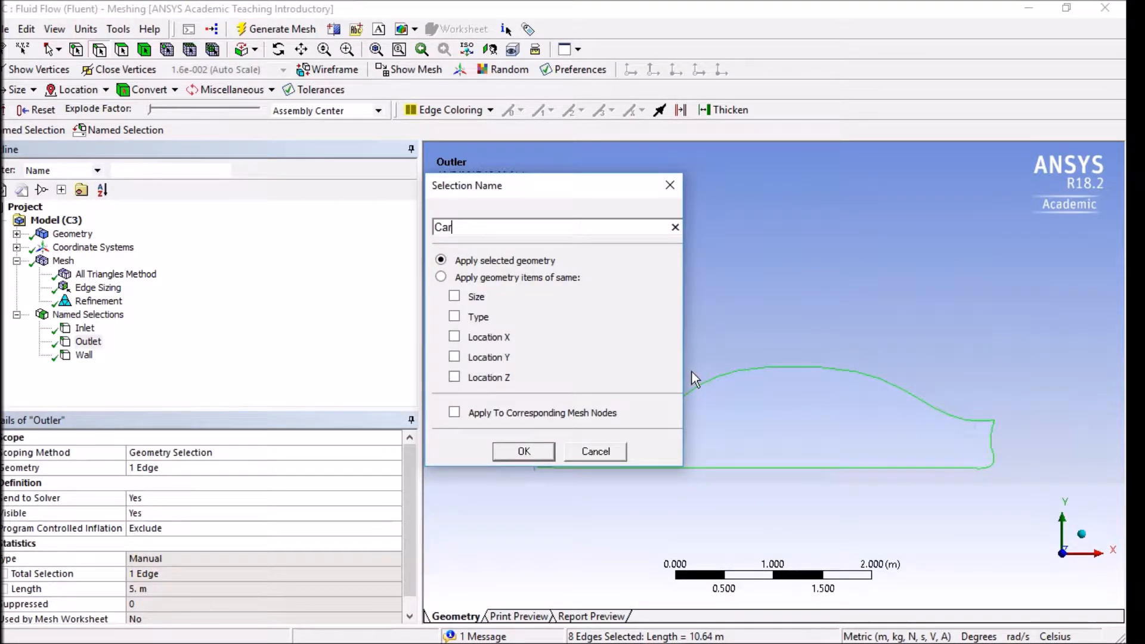
pyautogui.click(543, 452)
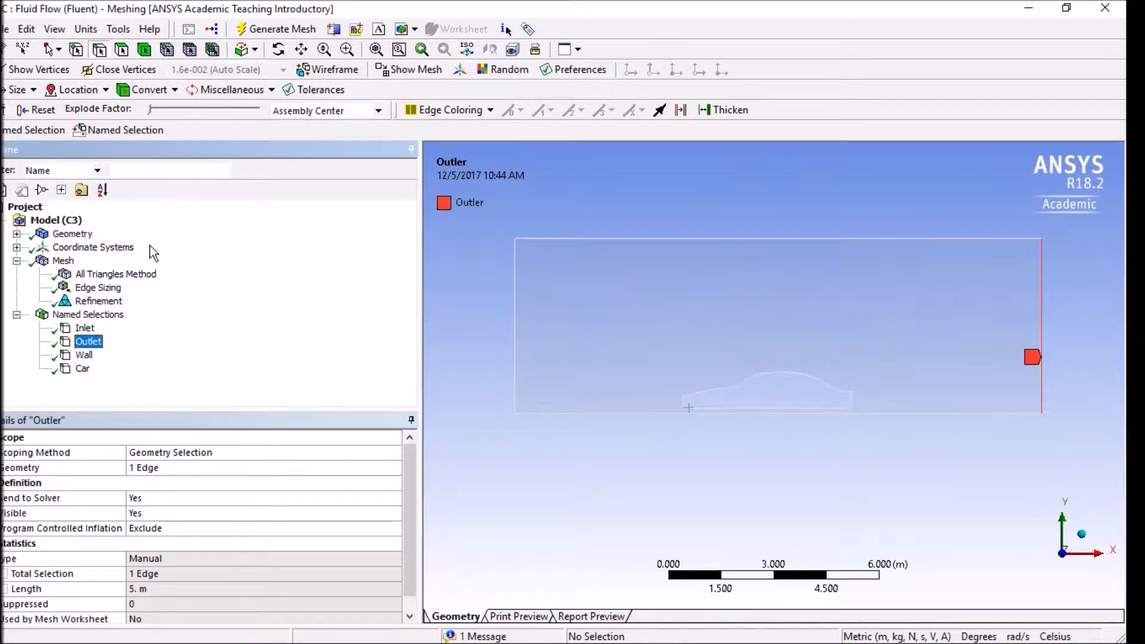
# Update the mesh for Fluent and review the Inlet, Outlet, Wall and Car named selections.
pyautogui.click(60, 262)
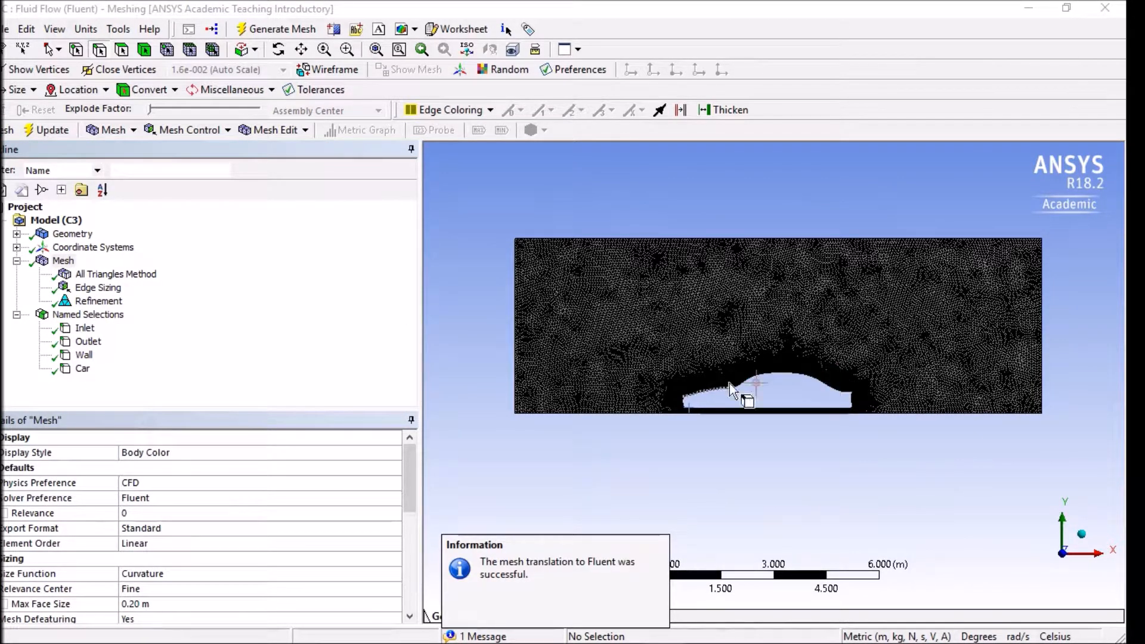
pyautogui.click(86, 330)
pyautogui.click(87, 343)
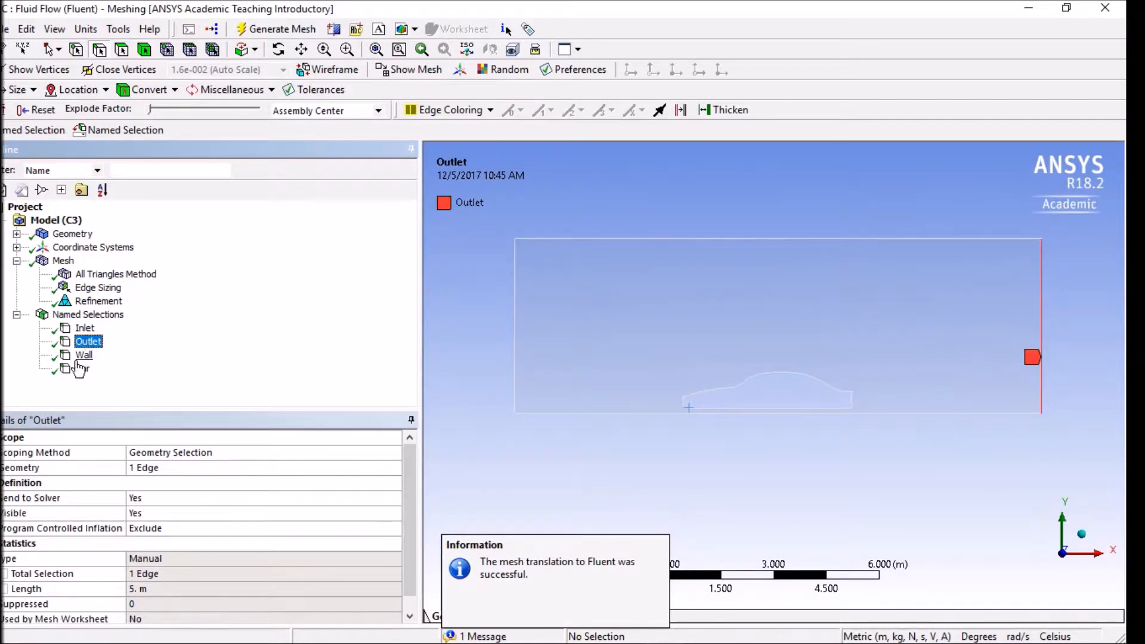
pyautogui.click(85, 356)
pyautogui.click(83, 369)
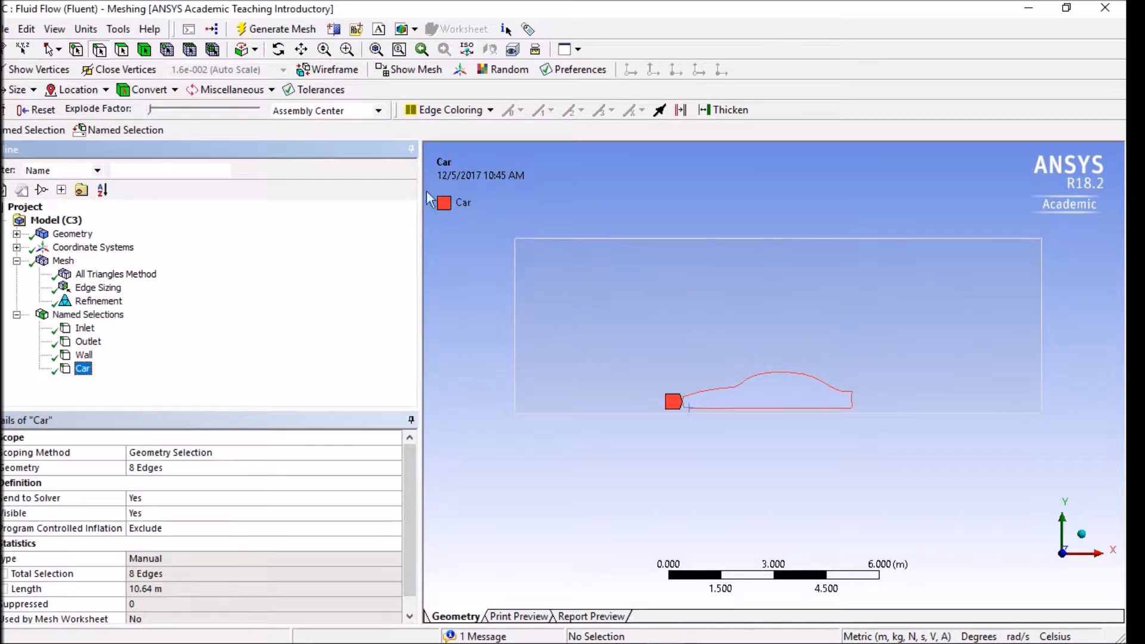
# Save the project and close the meshing window.
pyautogui.click(6, 28)
pyautogui.click(12, 49)
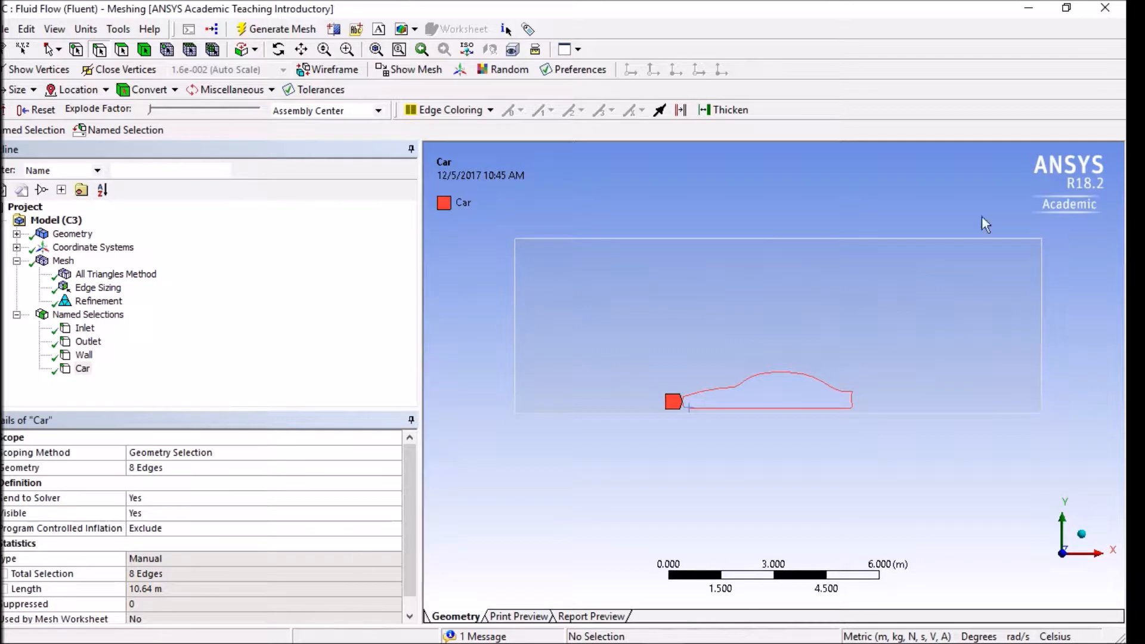
pyautogui.click(1108, 9)
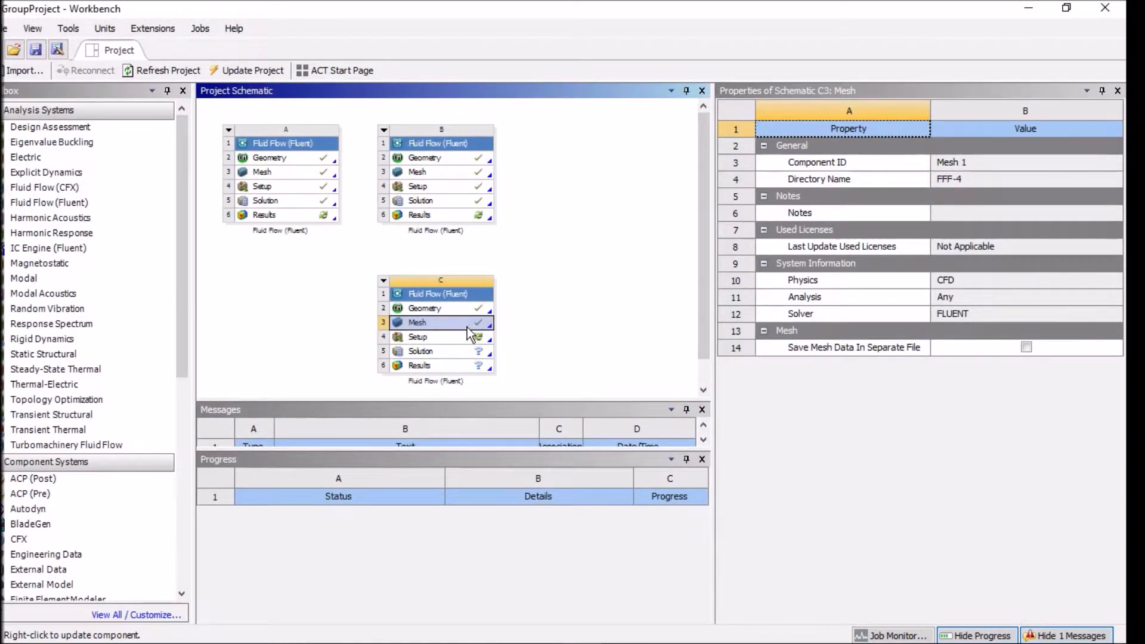
# Launch Fluent from system C's Setup with double precision and local parallel processing using 4 processes and no GPGPUs.
pyautogui.click(440, 338)
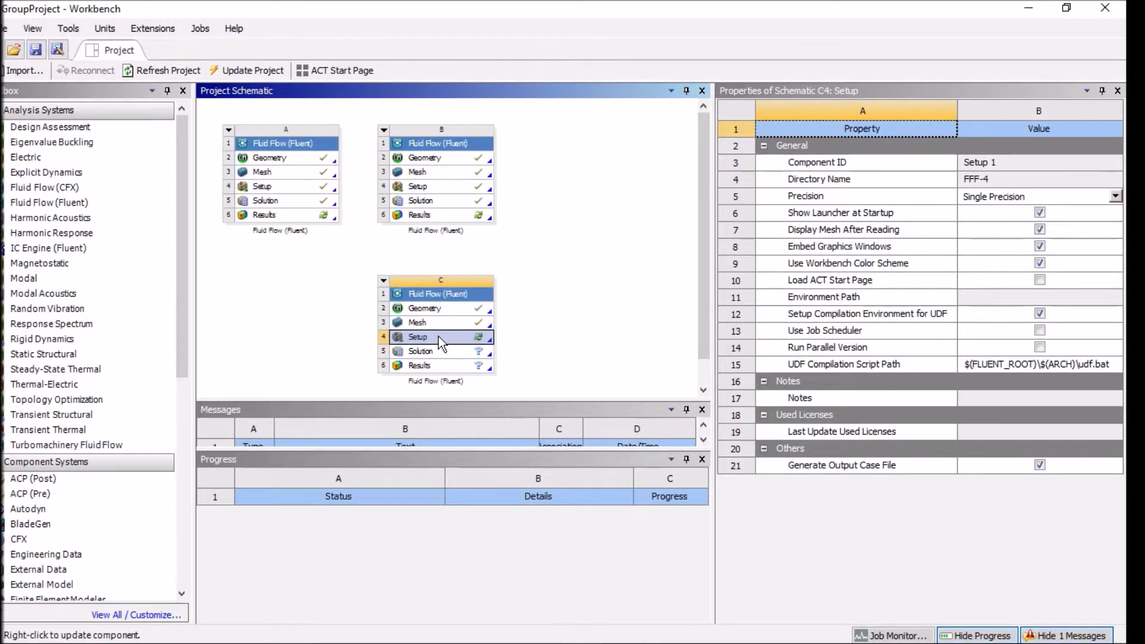
pyautogui.doubleClick(439, 337)
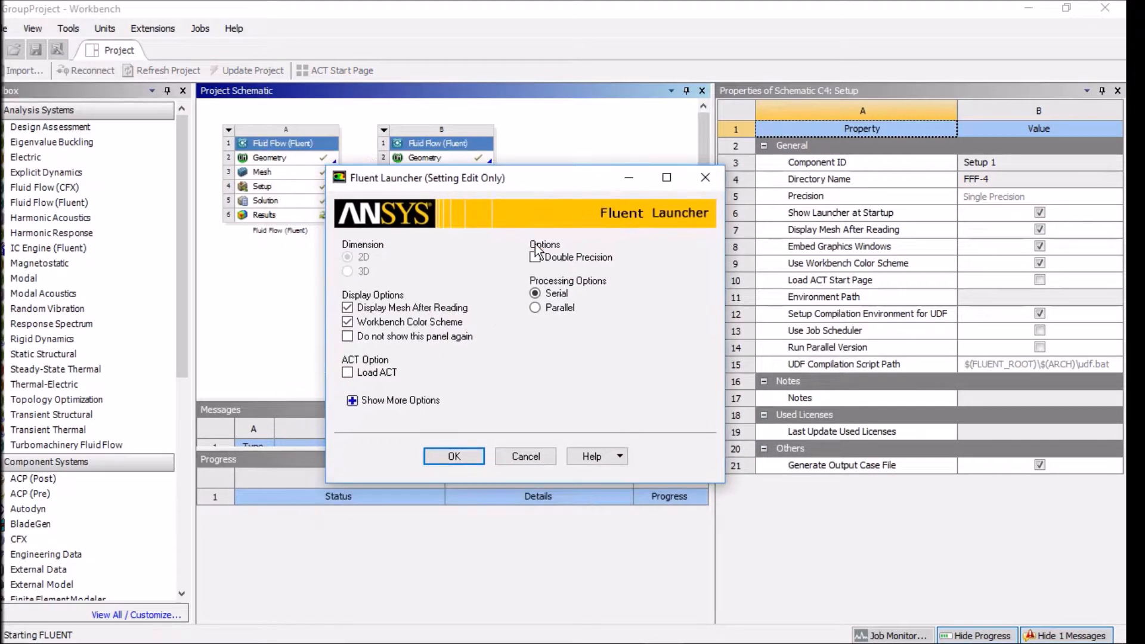
pyautogui.click(536, 258)
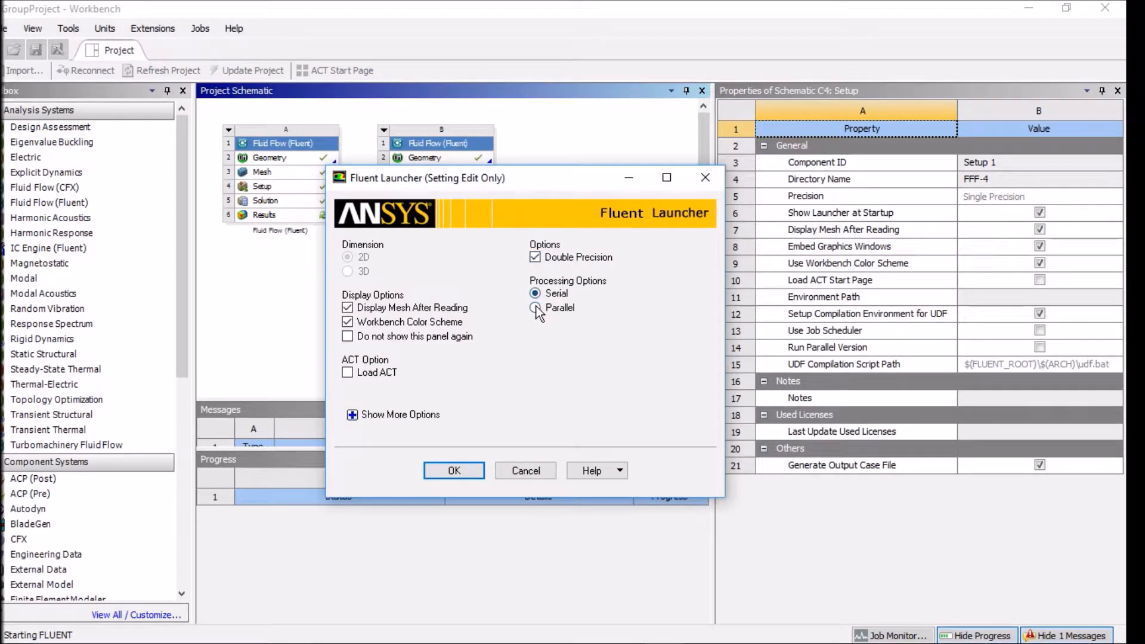
pyautogui.click(535, 308)
pyautogui.moveTo(566, 373); pyautogui.dragTo(558, 375)
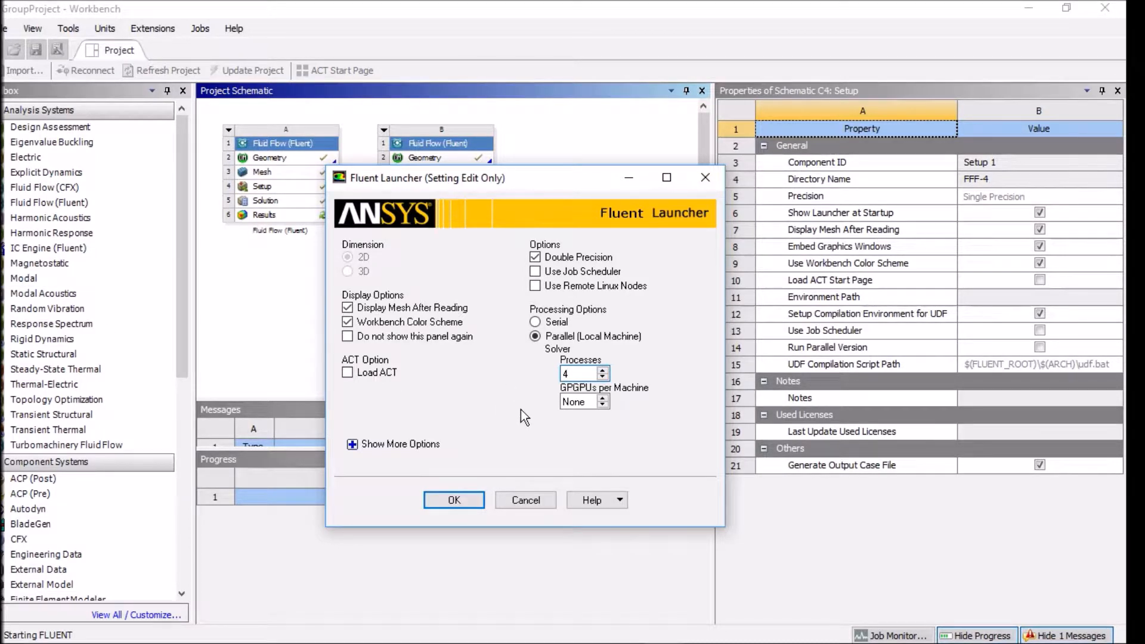
pyautogui.click(602, 398)
pyautogui.click(604, 406)
pyautogui.click(449, 501)
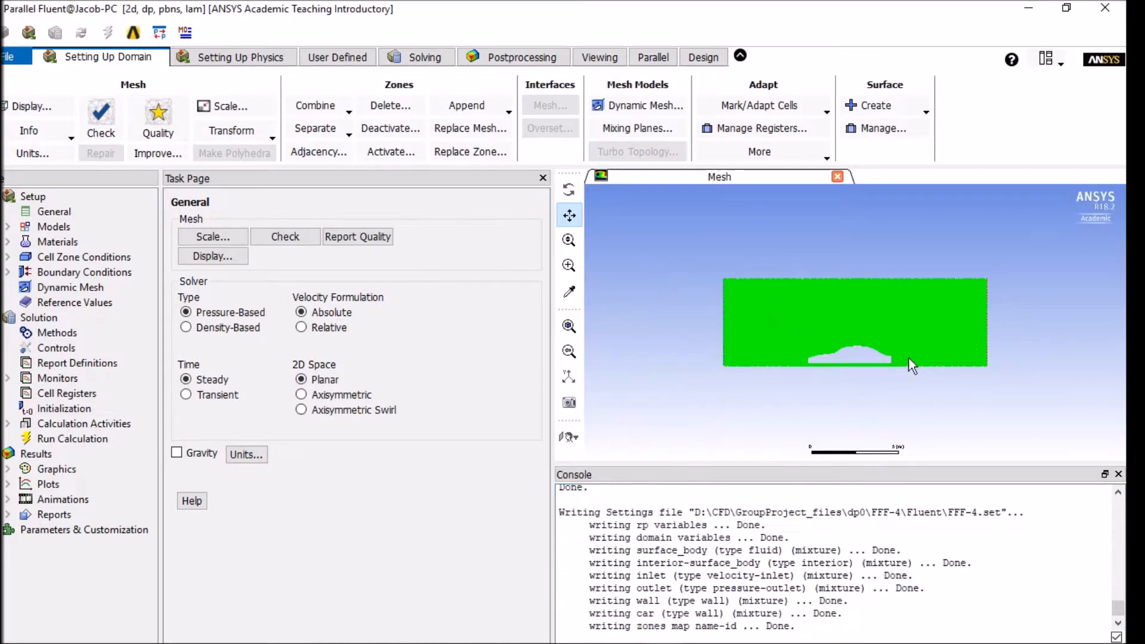
# Set the solver time to Transient and the viscous model to standard k-epsilon with standard wall functions.
pyautogui.scroll(2, 882, 333)
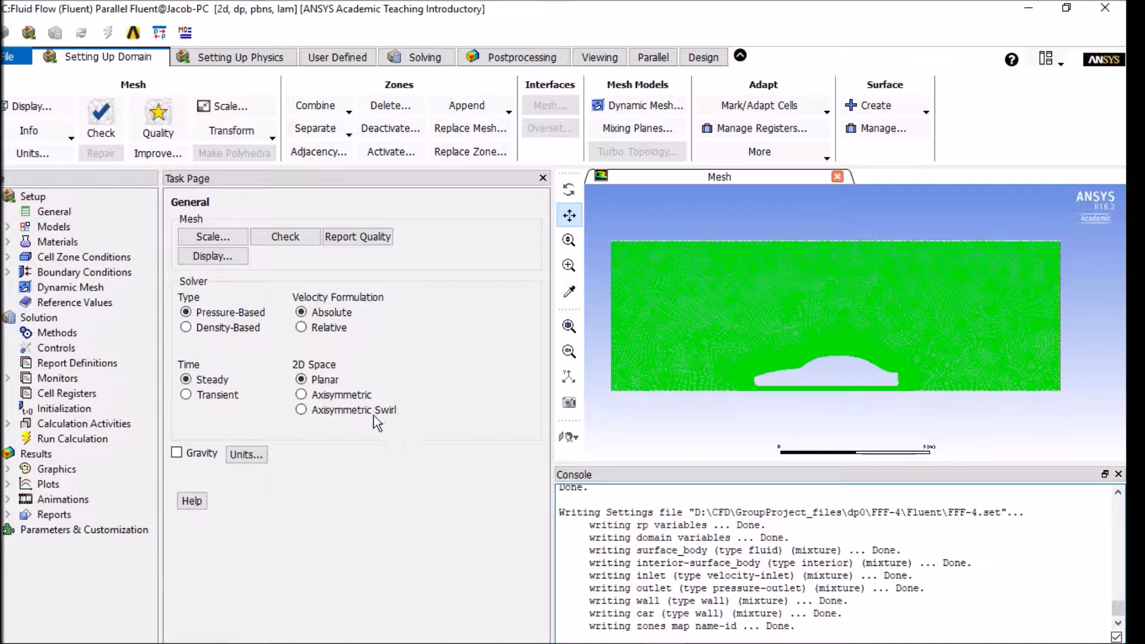
pyautogui.click(196, 396)
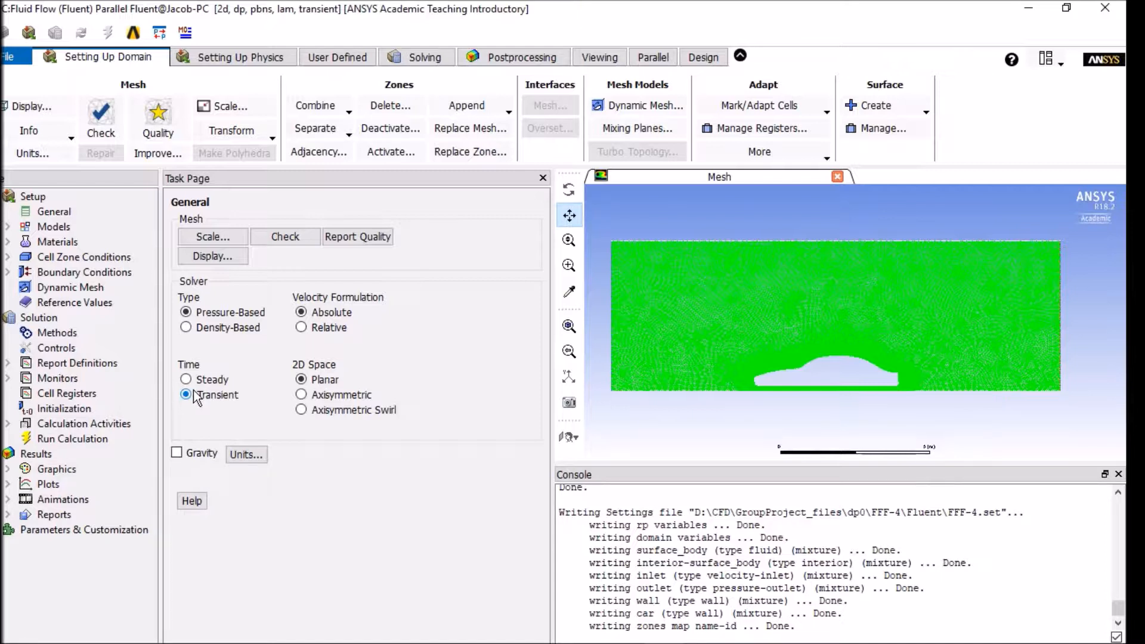
pyautogui.click(8, 227)
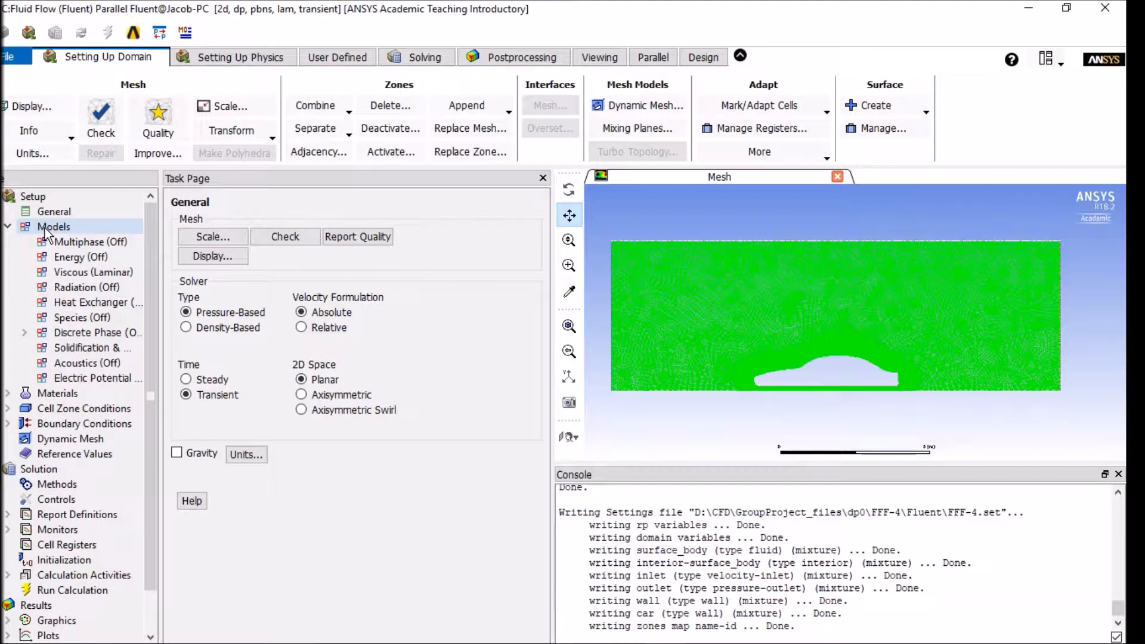
pyautogui.doubleClick(45, 227)
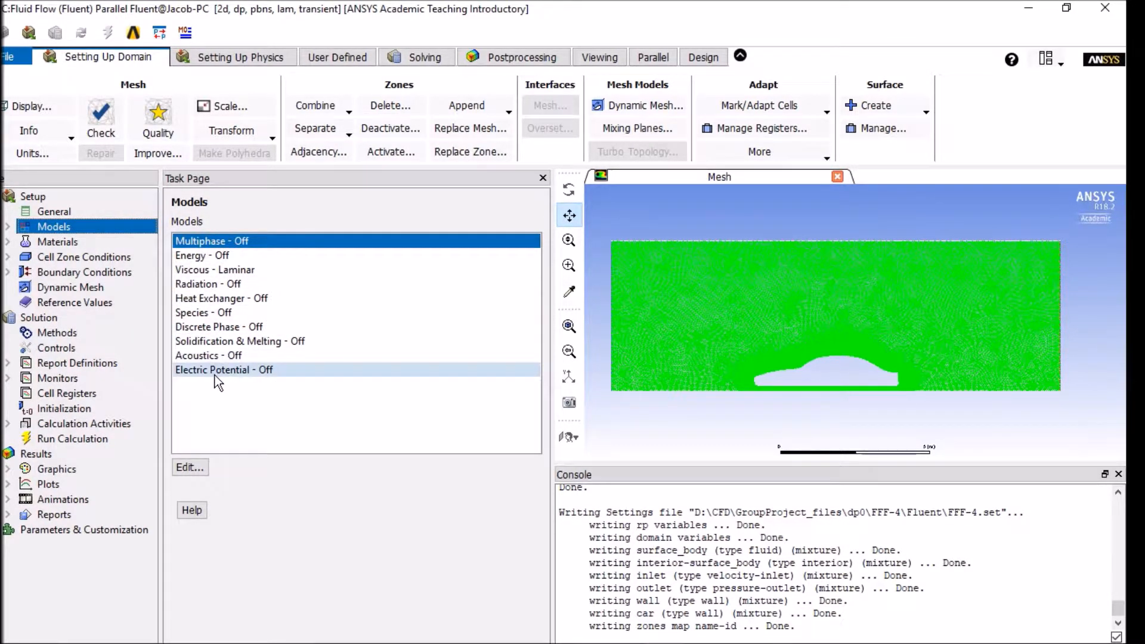
pyautogui.doubleClick(193, 270)
pyautogui.moveTo(264, 330); pyautogui.dragTo(357, 231)
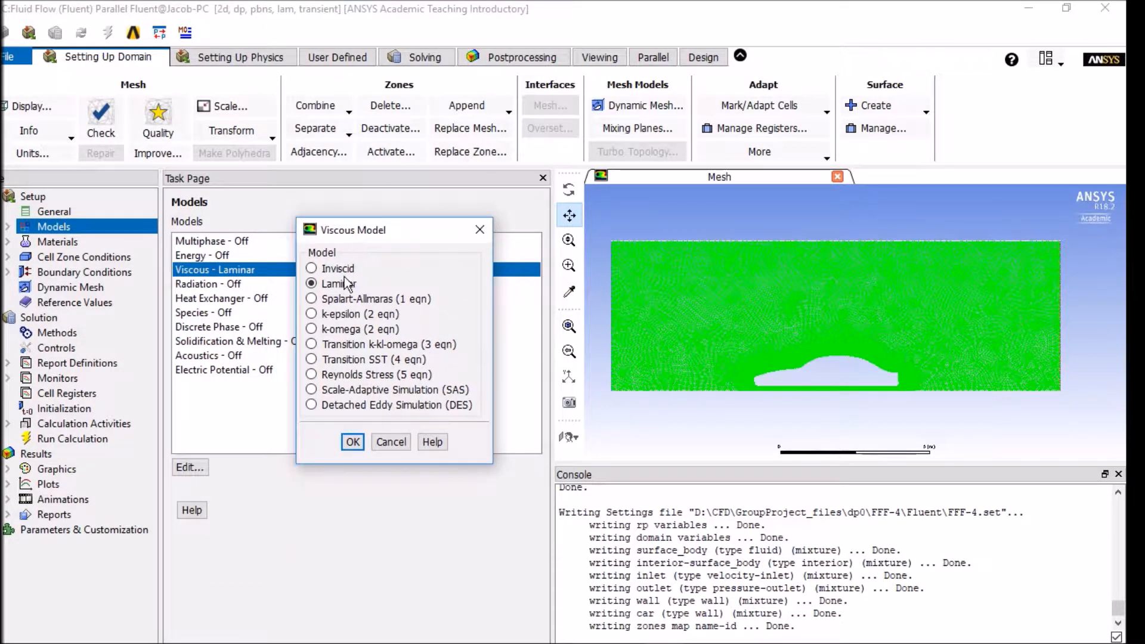
pyautogui.click(312, 314)
pyautogui.moveTo(471, 235); pyautogui.dragTo(480, 80)
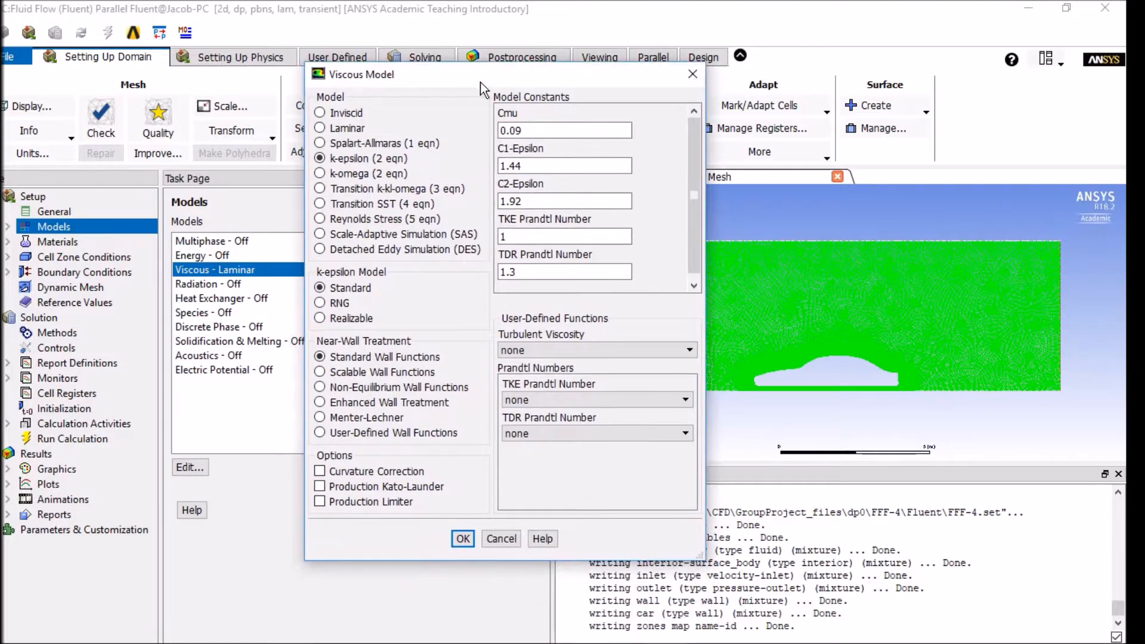
pyautogui.click(463, 538)
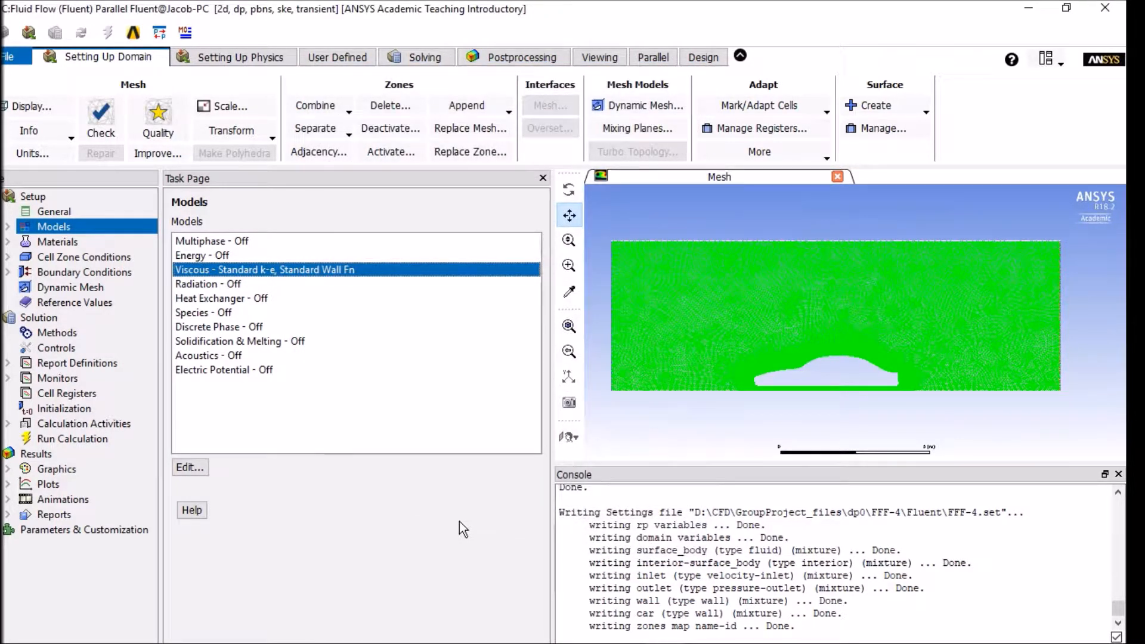
# Check the density and viscosity of the air fluid material and apply it with its default constant values.
pyautogui.click(8, 241)
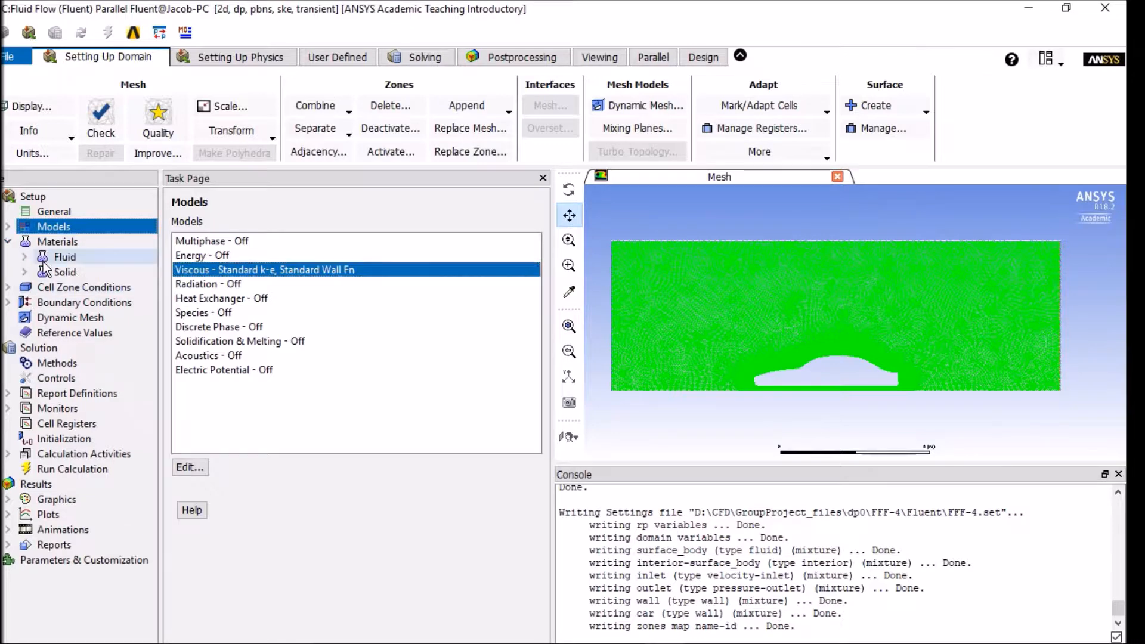
pyautogui.click(24, 256)
pyautogui.click(63, 273)
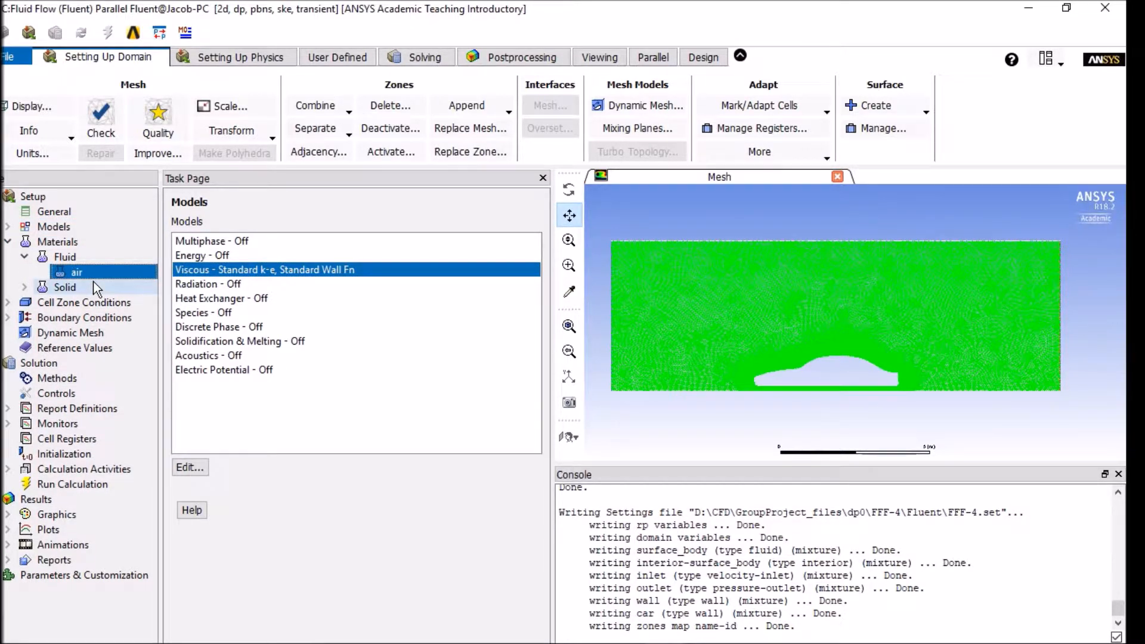
pyautogui.doubleClick(91, 273)
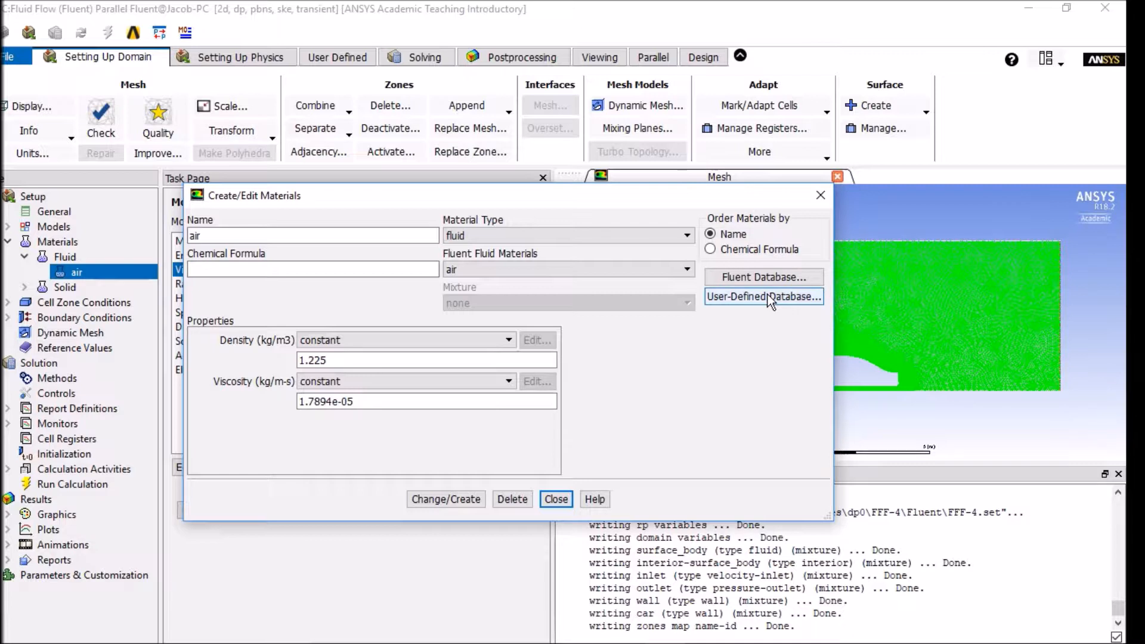
pyautogui.moveTo(344, 360); pyautogui.dragTo(301, 355)
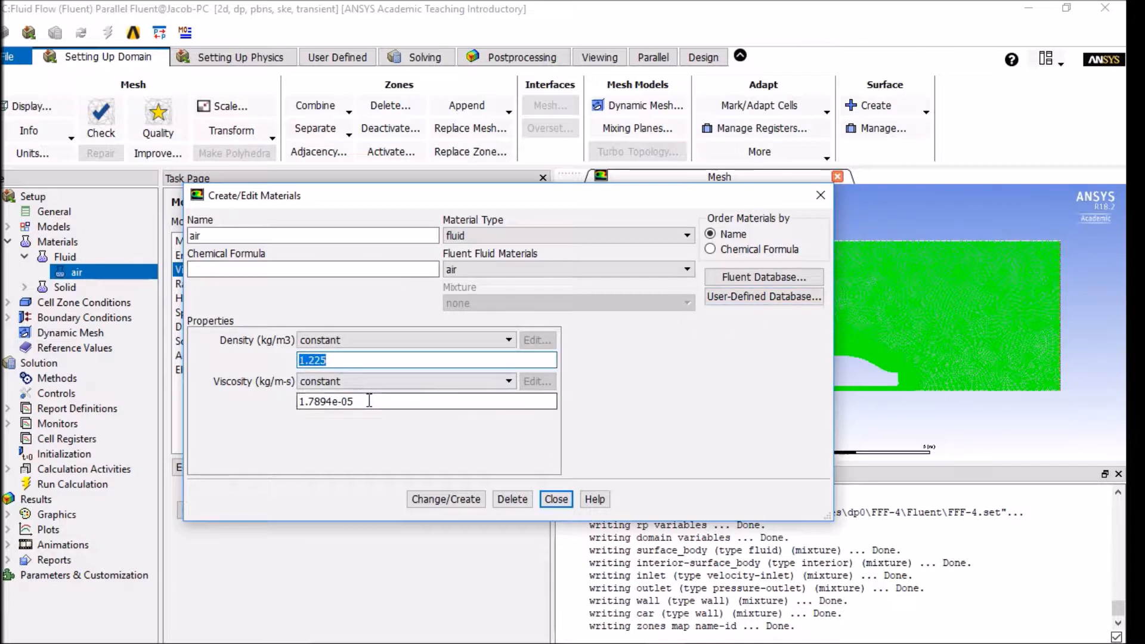
pyautogui.moveTo(369, 400); pyautogui.dragTo(301, 401)
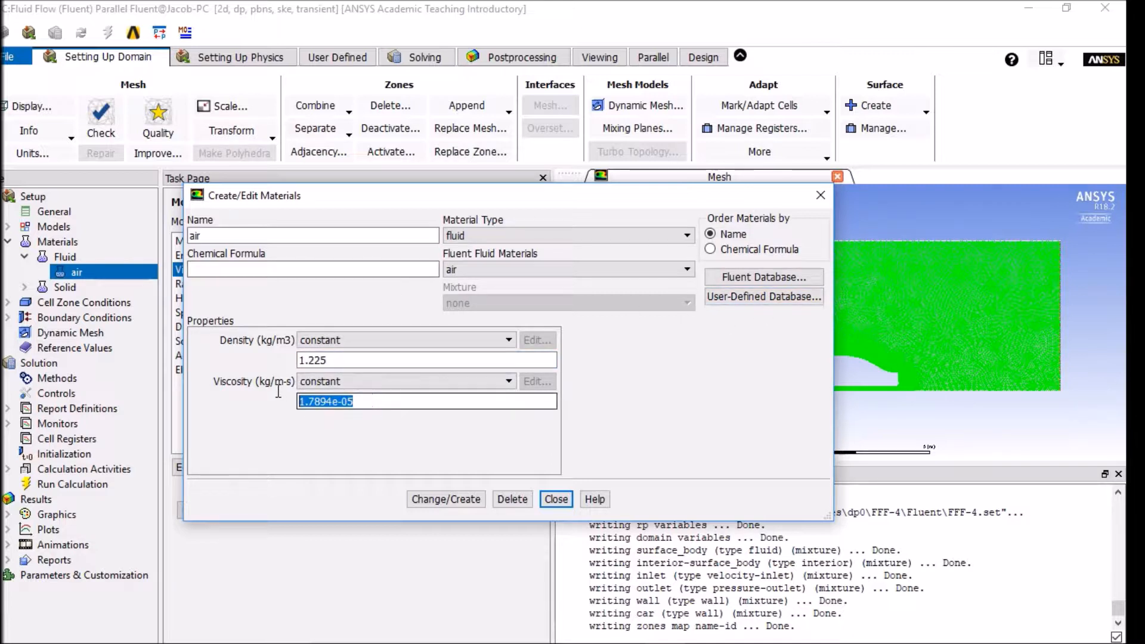
pyautogui.click(433, 495)
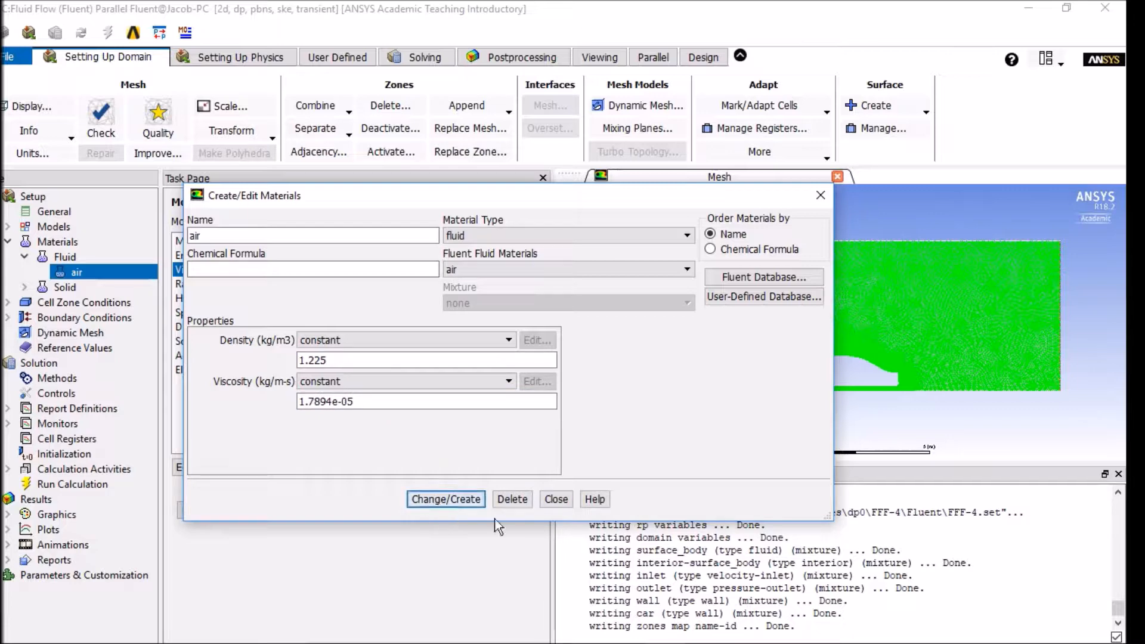
pyautogui.click(557, 499)
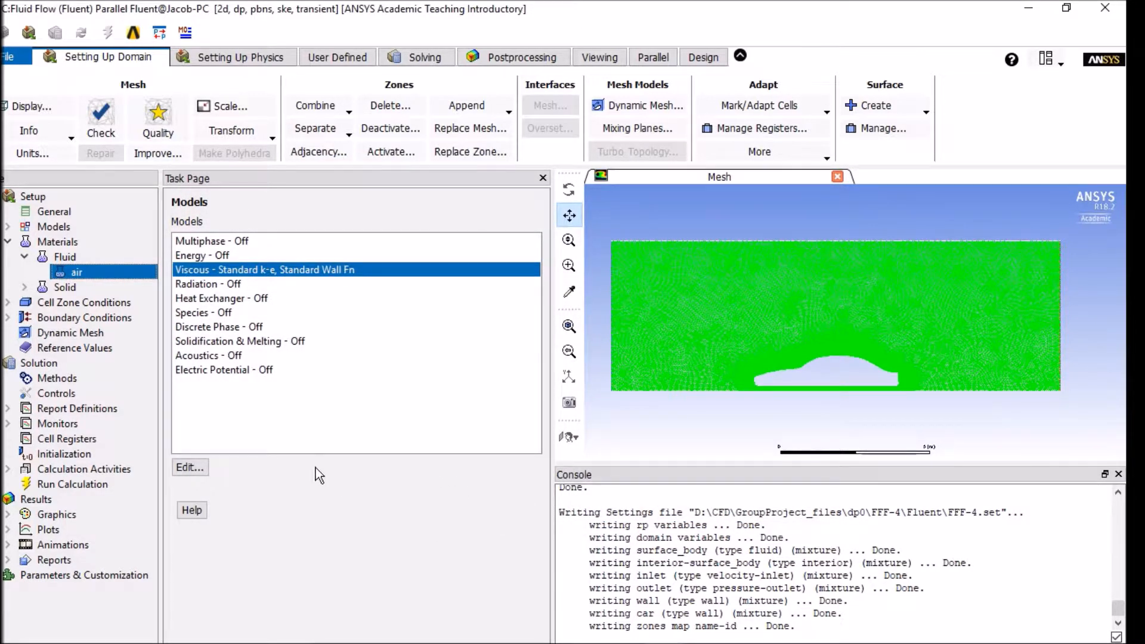
# Set the inlet's velocity magnitude to 30 m/s and its turbulence specification method to Intensity and Length Scale.
pyautogui.click(7, 318)
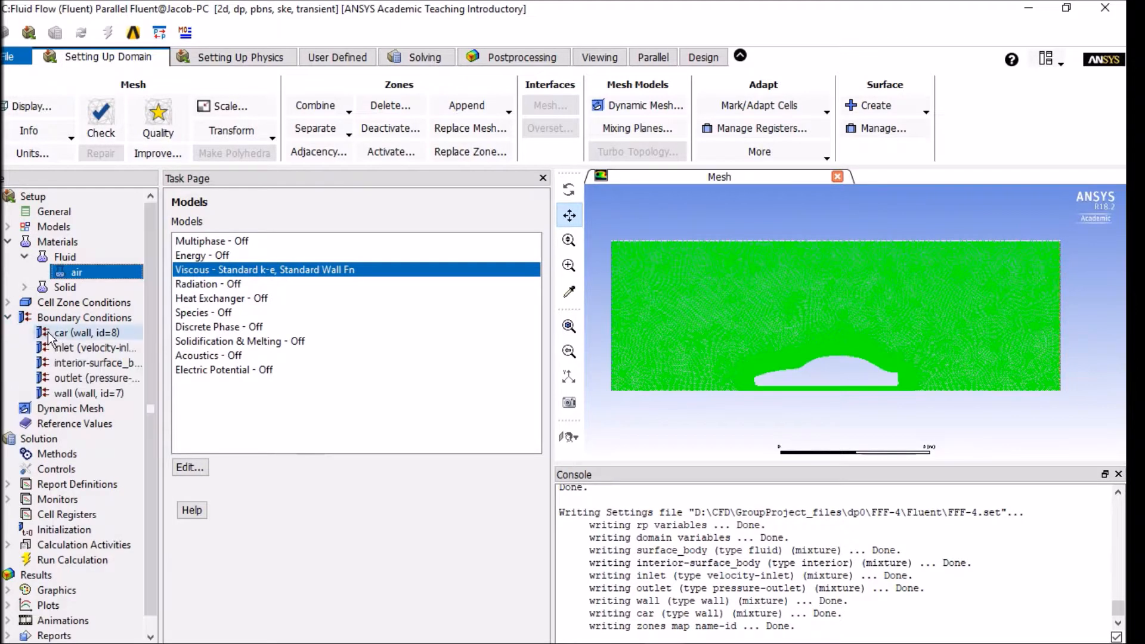
pyautogui.click(64, 349)
pyautogui.doubleClick(64, 349)
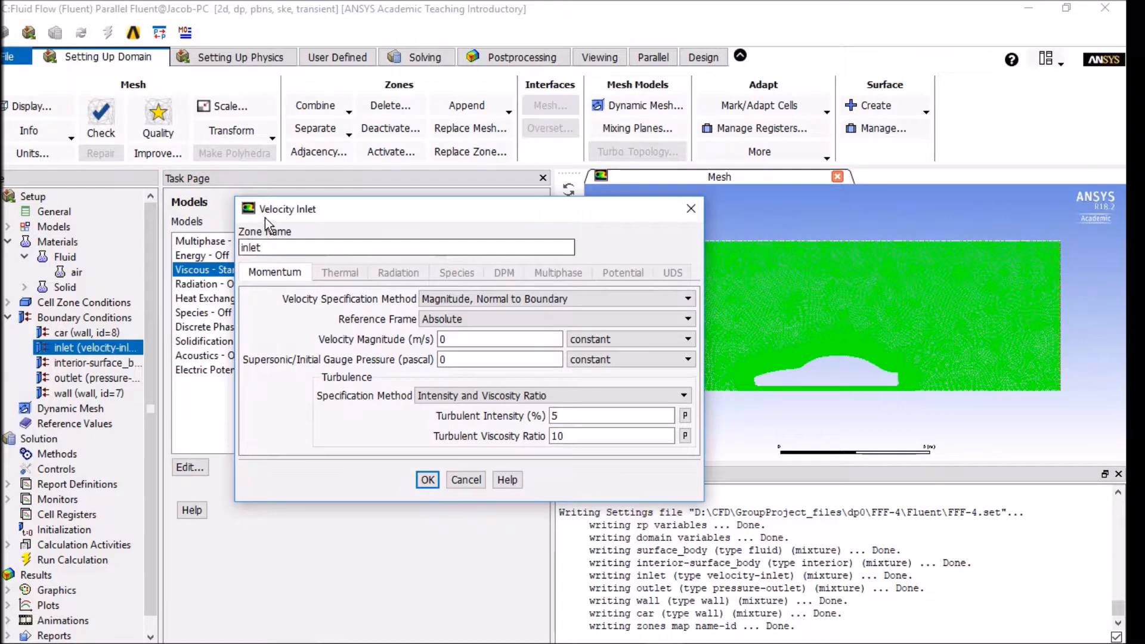
pyautogui.moveTo(322, 214); pyautogui.dragTo(227, 208)
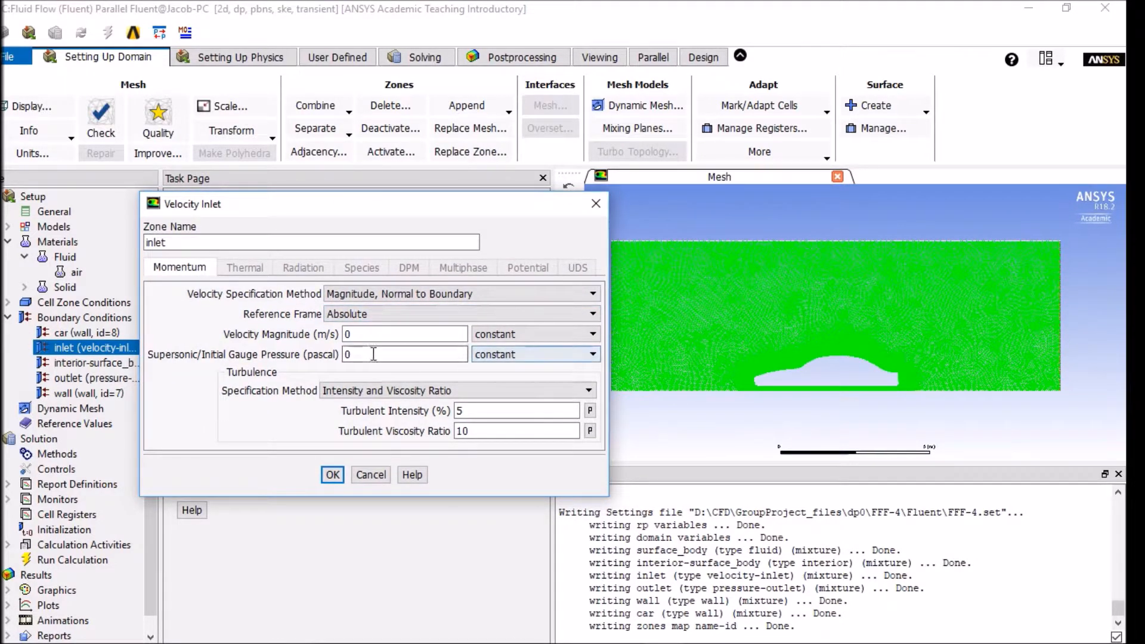
pyautogui.moveTo(369, 337); pyautogui.dragTo(344, 334)
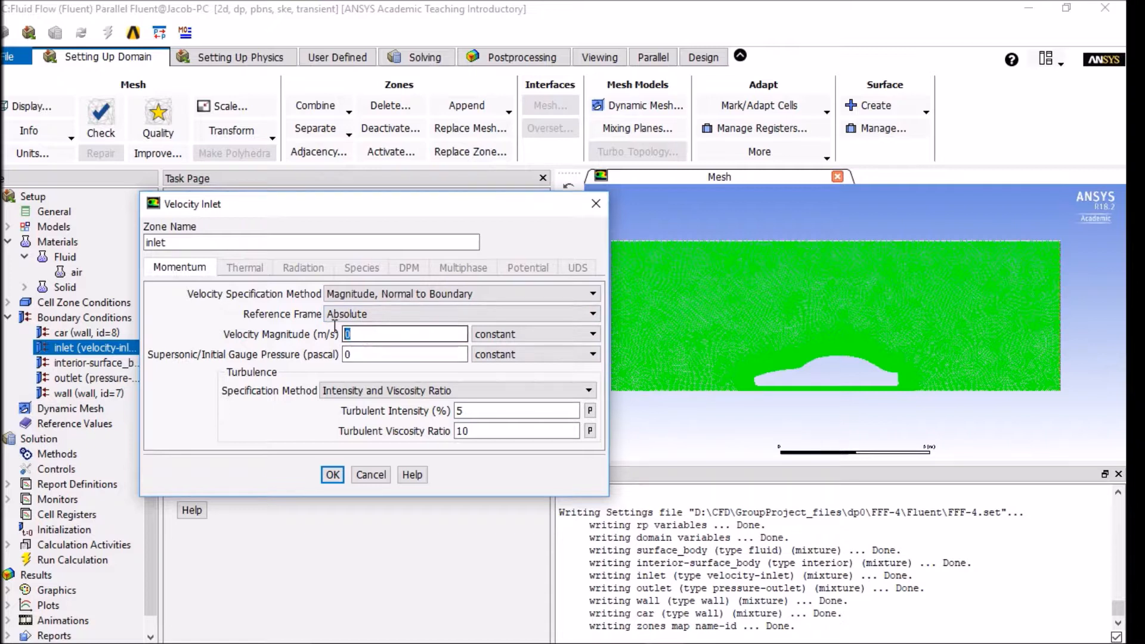
pyautogui.write('30')
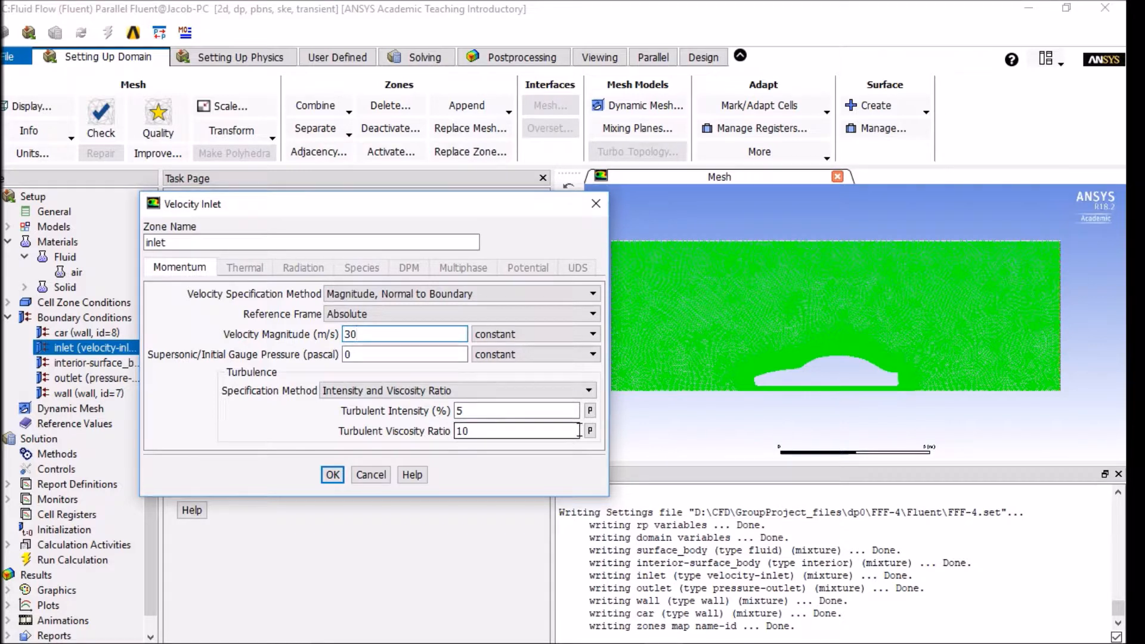
pyautogui.click(441, 390)
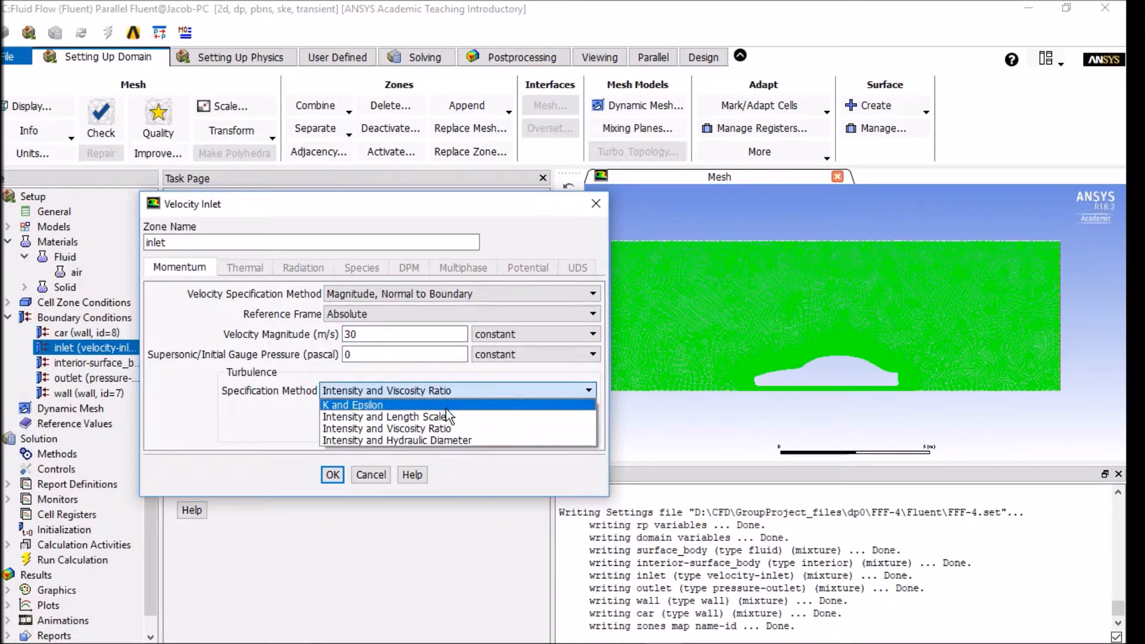
pyautogui.click(446, 417)
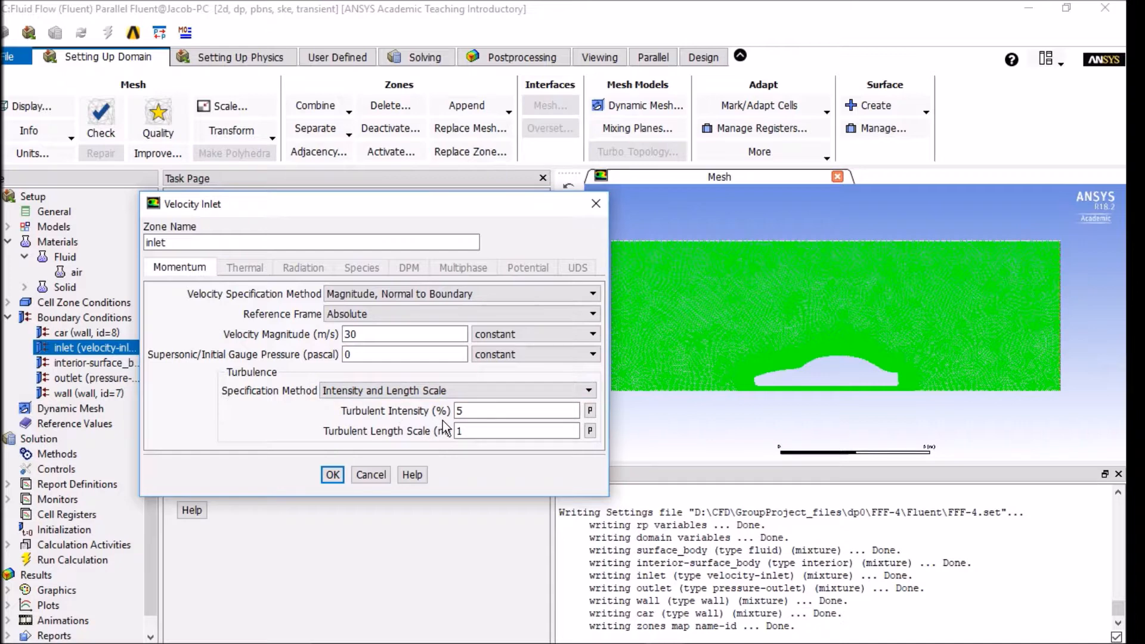
pyautogui.click(332, 475)
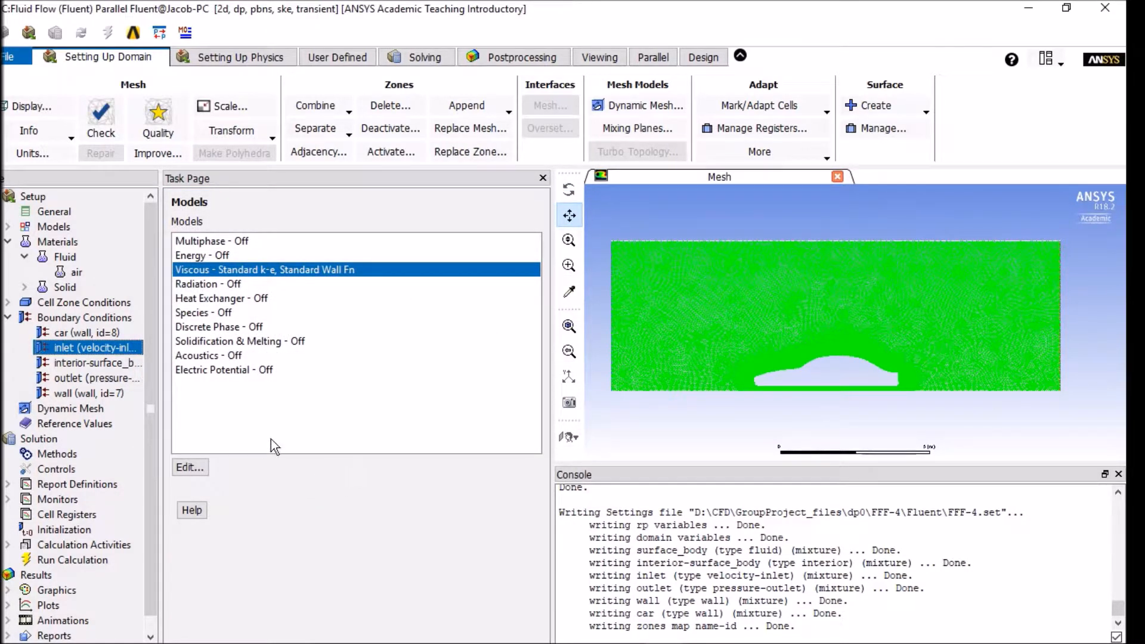
# Set the outlet's turbulence specification method to Intensity and Length Scale.
pyautogui.doubleClick(108, 378)
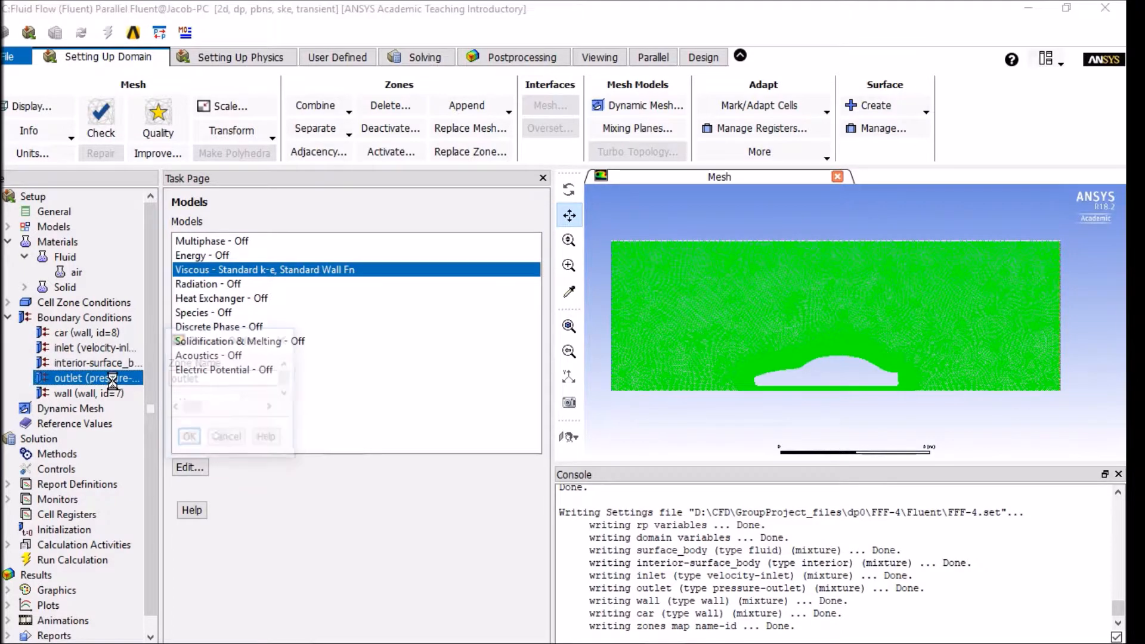
pyautogui.moveTo(232, 339); pyautogui.dragTo(230, 205)
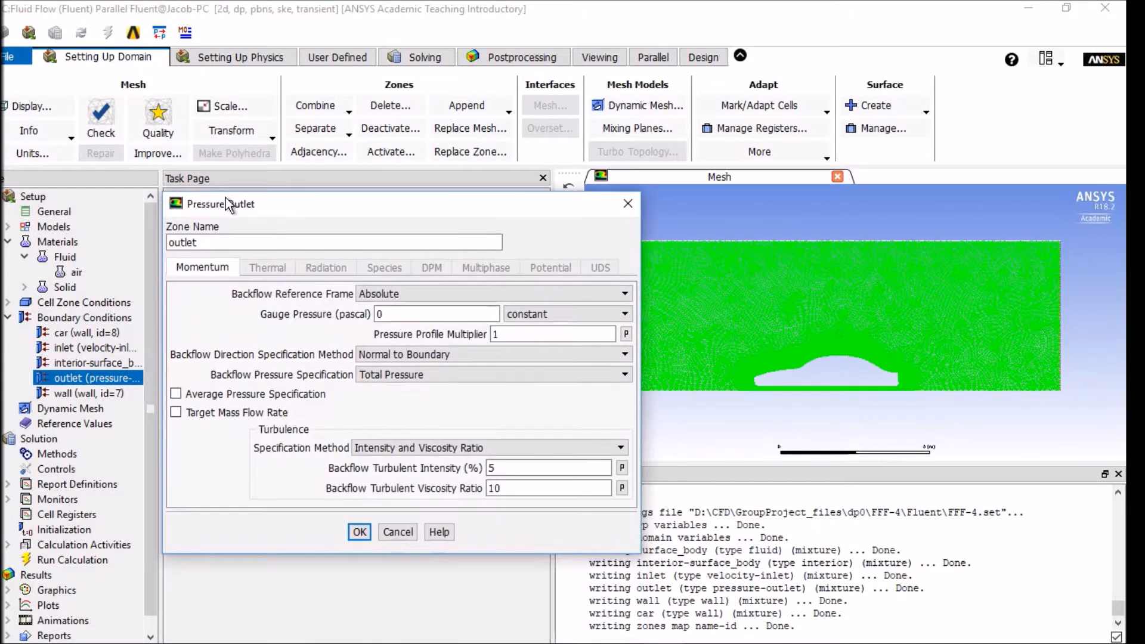
pyautogui.click(439, 448)
pyautogui.click(435, 473)
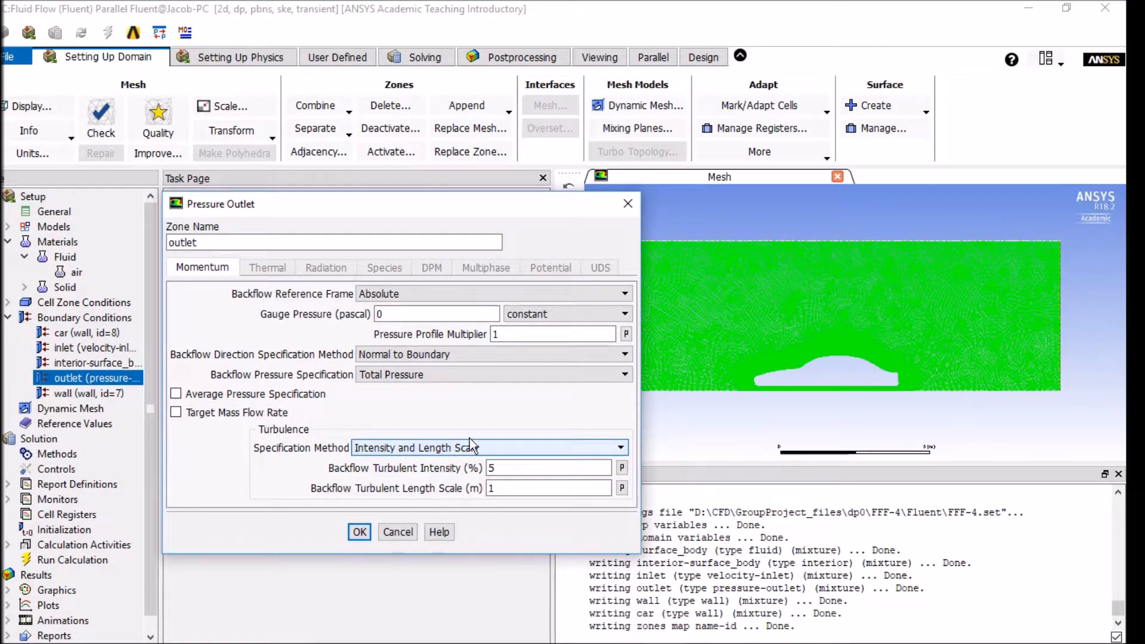
pyautogui.click(353, 533)
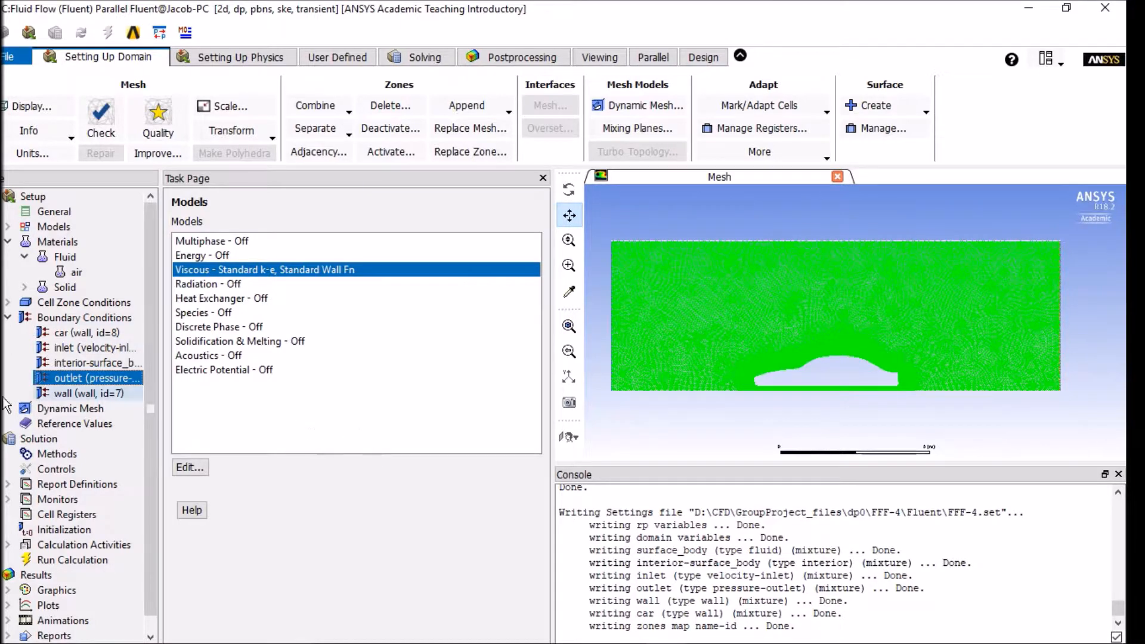
# Set the pressure discretization to Standard and both turbulent kinetic energy and turbulent dissipation rate to Second Order Upwind.
pyautogui.click(69, 457)
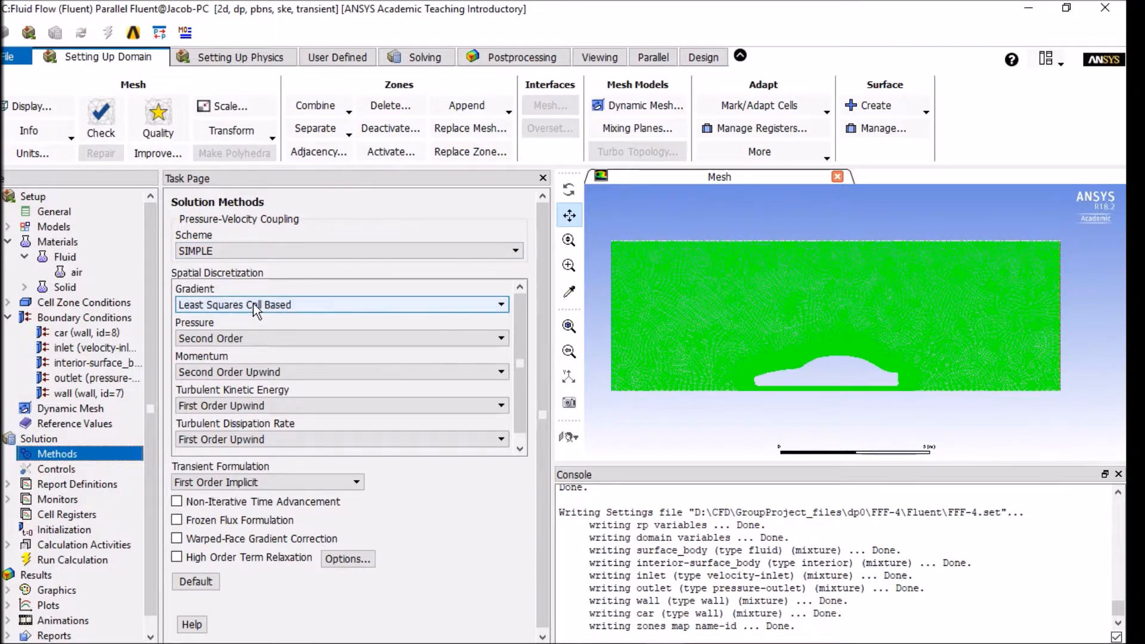
pyautogui.click(216, 338)
pyautogui.click(206, 360)
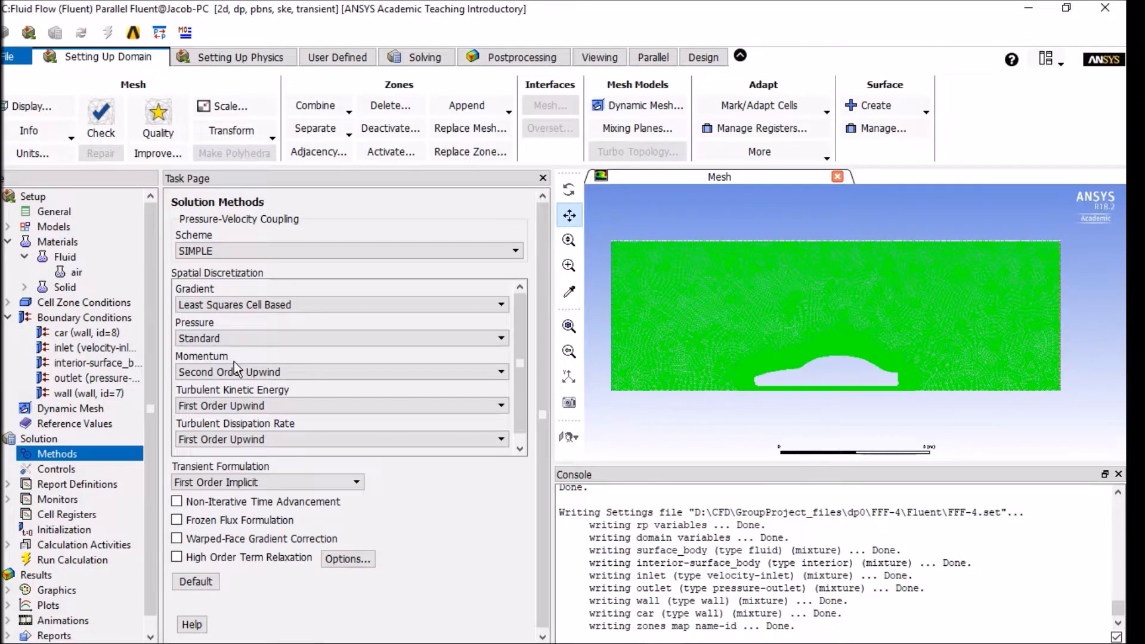
pyautogui.scroll(-1, 253, 404)
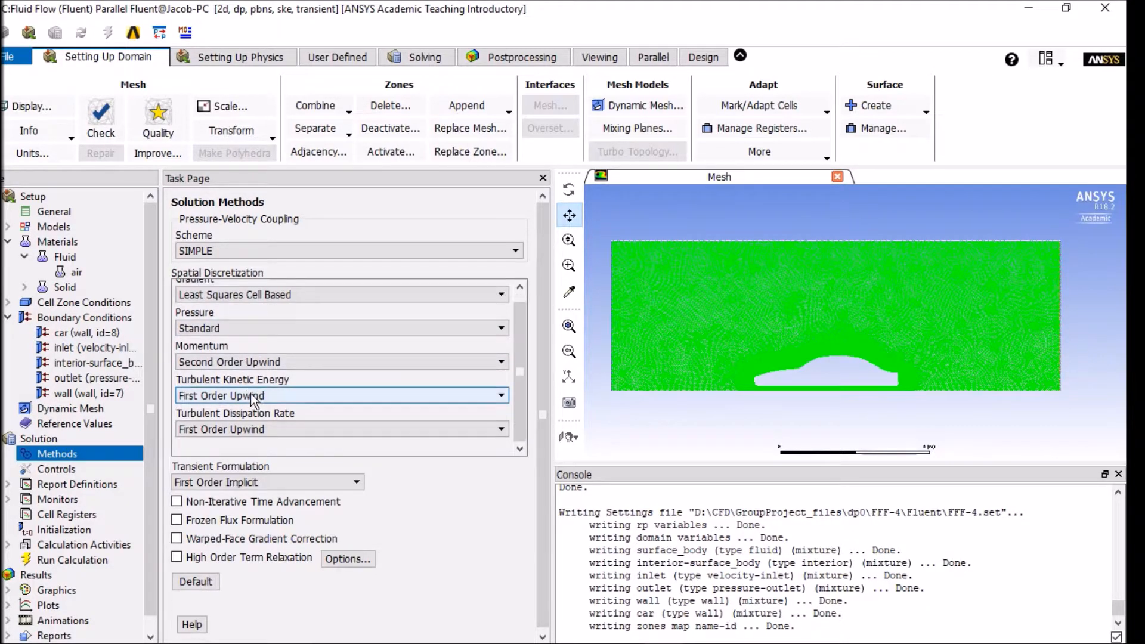
pyautogui.click(250, 393)
pyautogui.click(242, 417)
pyautogui.click(238, 429)
pyautogui.click(233, 457)
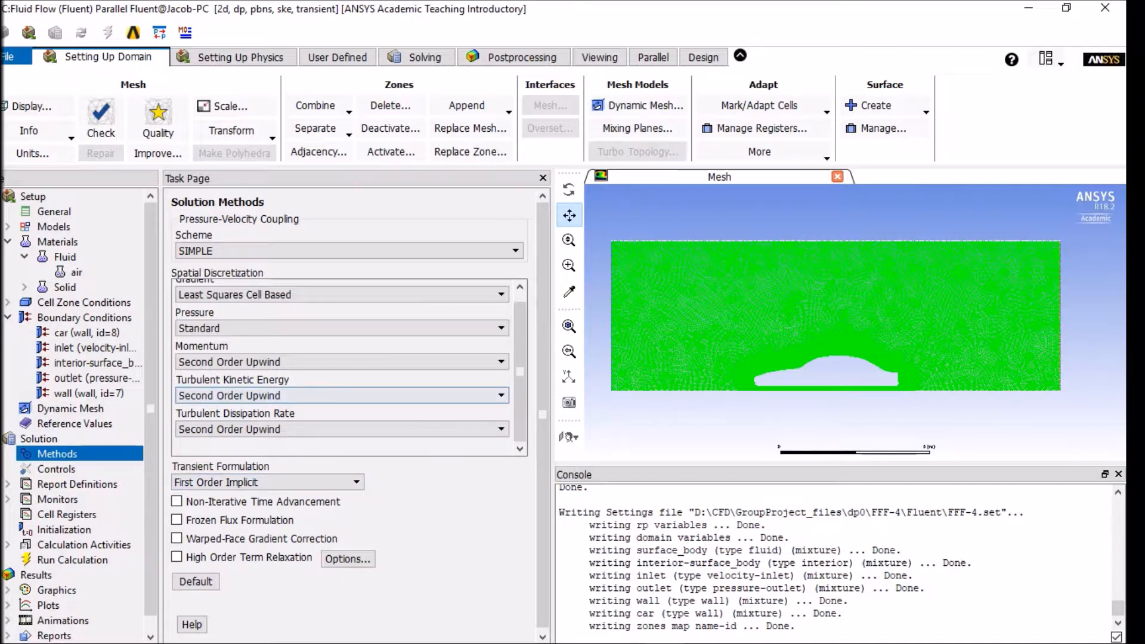
# Initialize the solution with Hybrid Initialization.
pyautogui.scroll(-1, 39, 494)
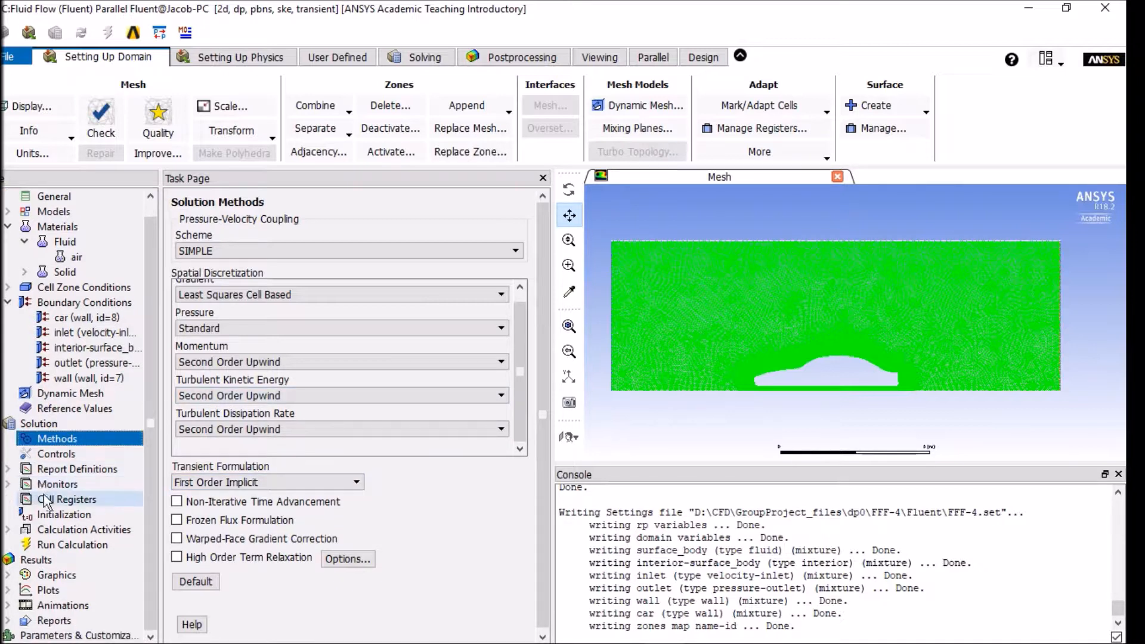
pyautogui.click(49, 516)
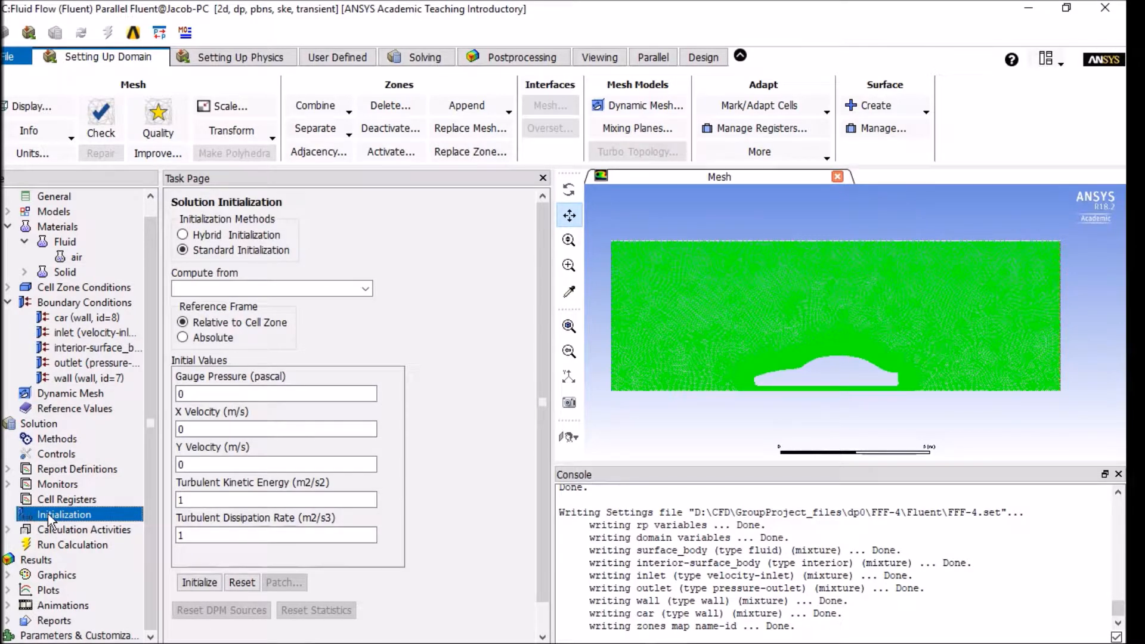
pyautogui.click(182, 234)
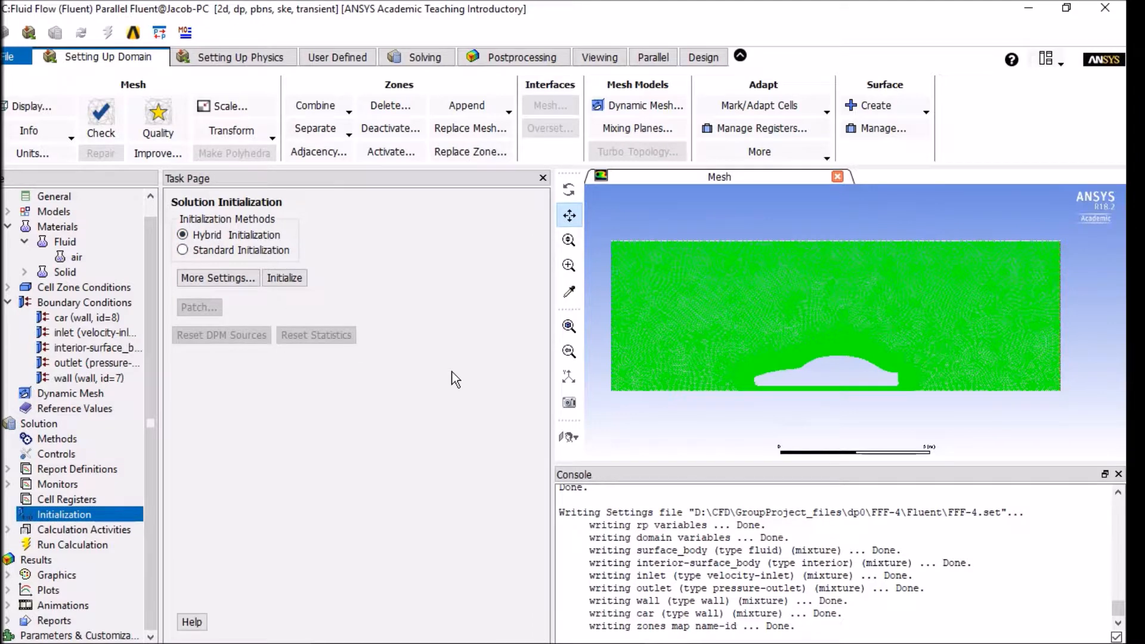
pyautogui.click(277, 281)
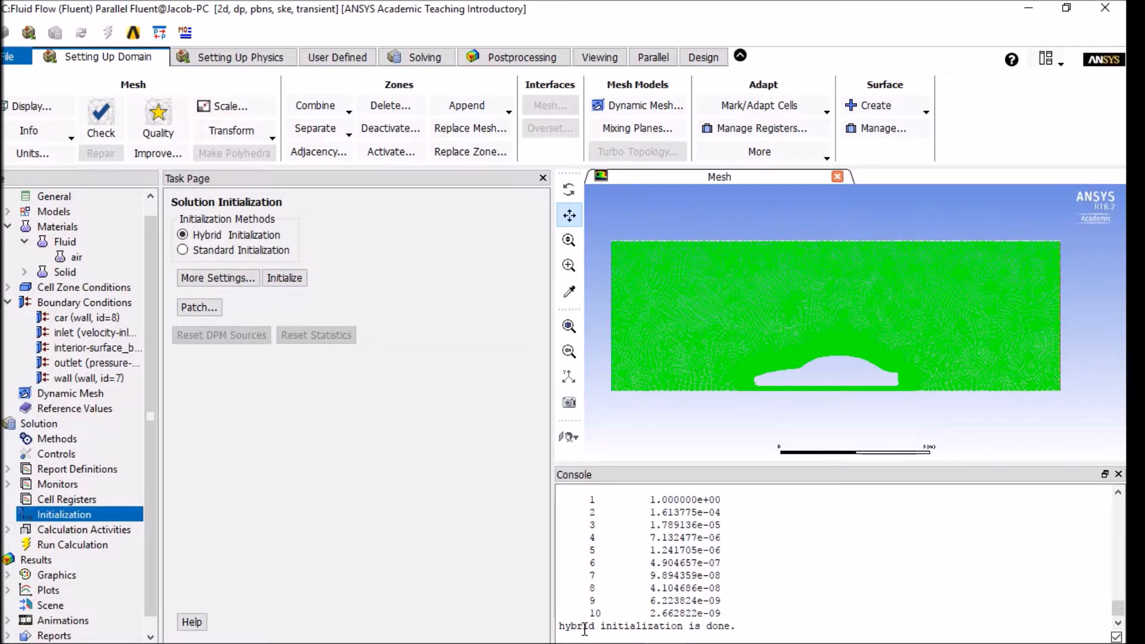
pyautogui.moveTo(583, 626); pyautogui.dragTo(733, 626)
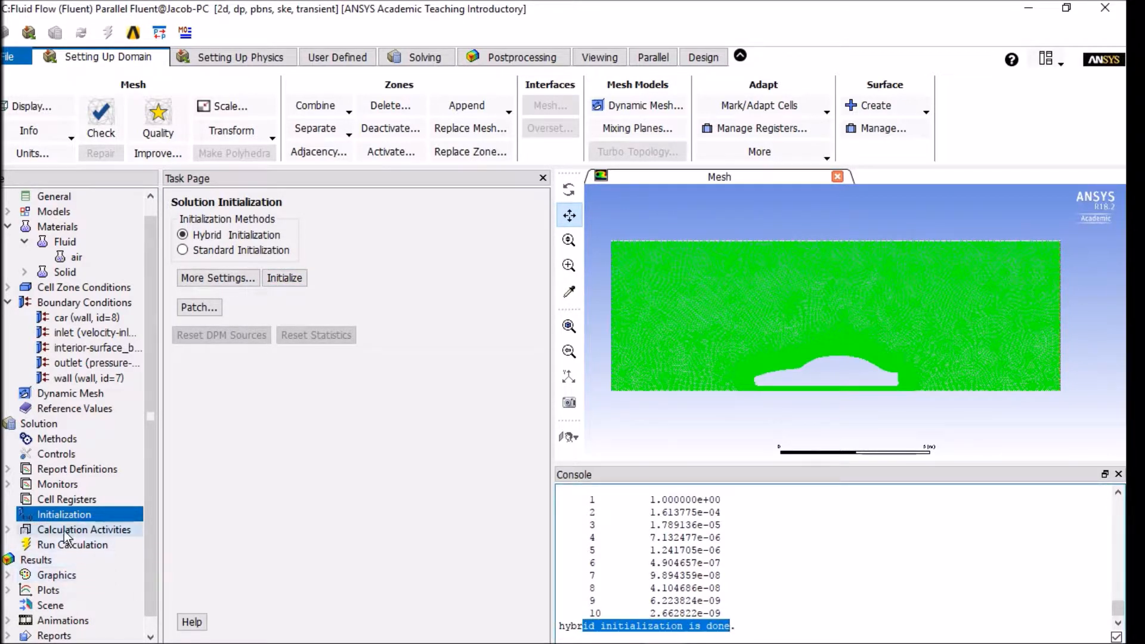
# Start a solution animation definition named velocity that records after every time-step.
pyautogui.click(7, 530)
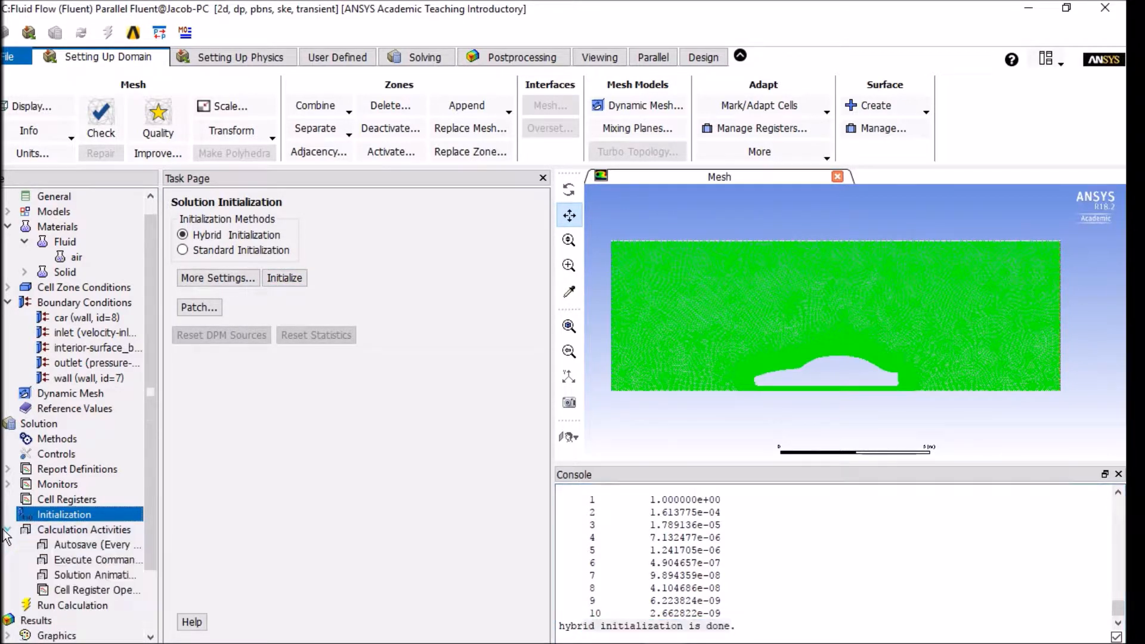
pyautogui.doubleClick(80, 572)
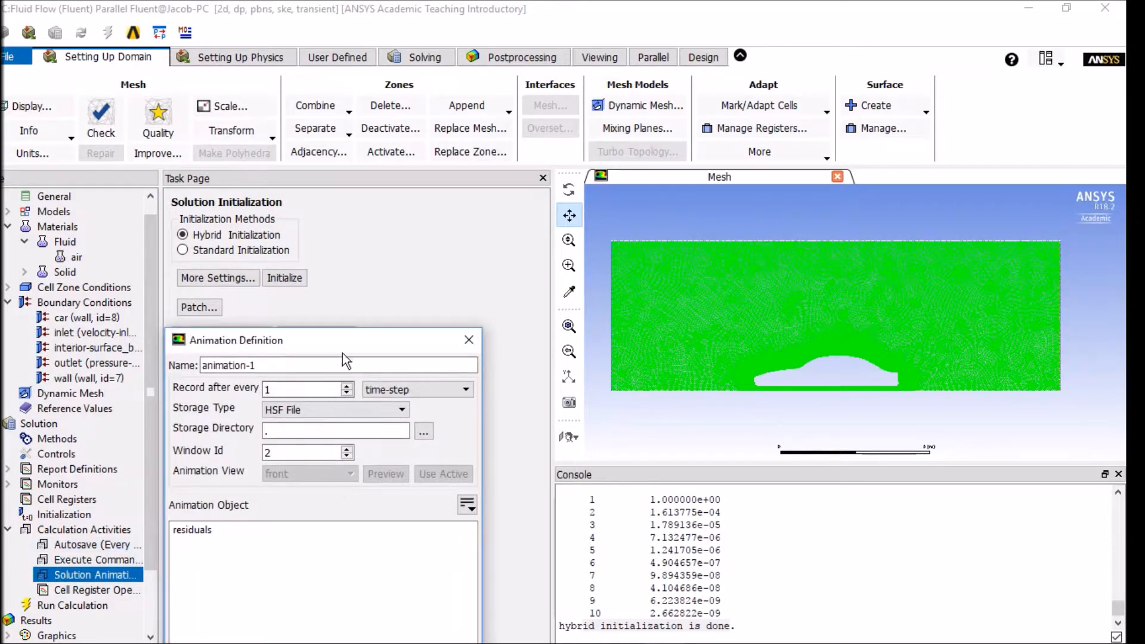
pyautogui.click(421, 226)
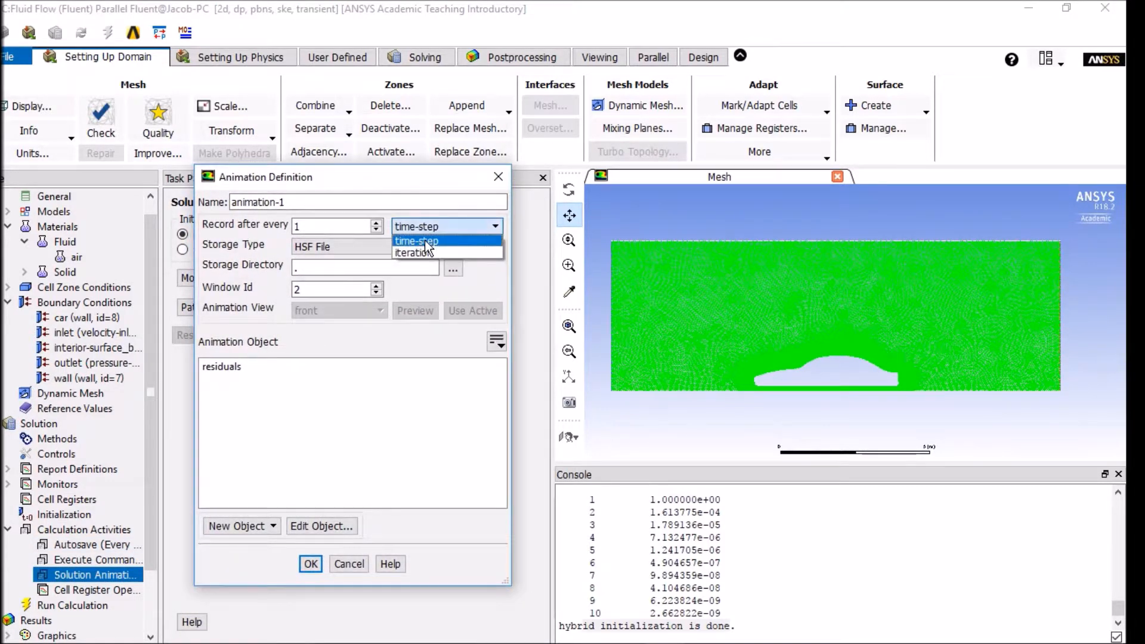
pyautogui.click(424, 240)
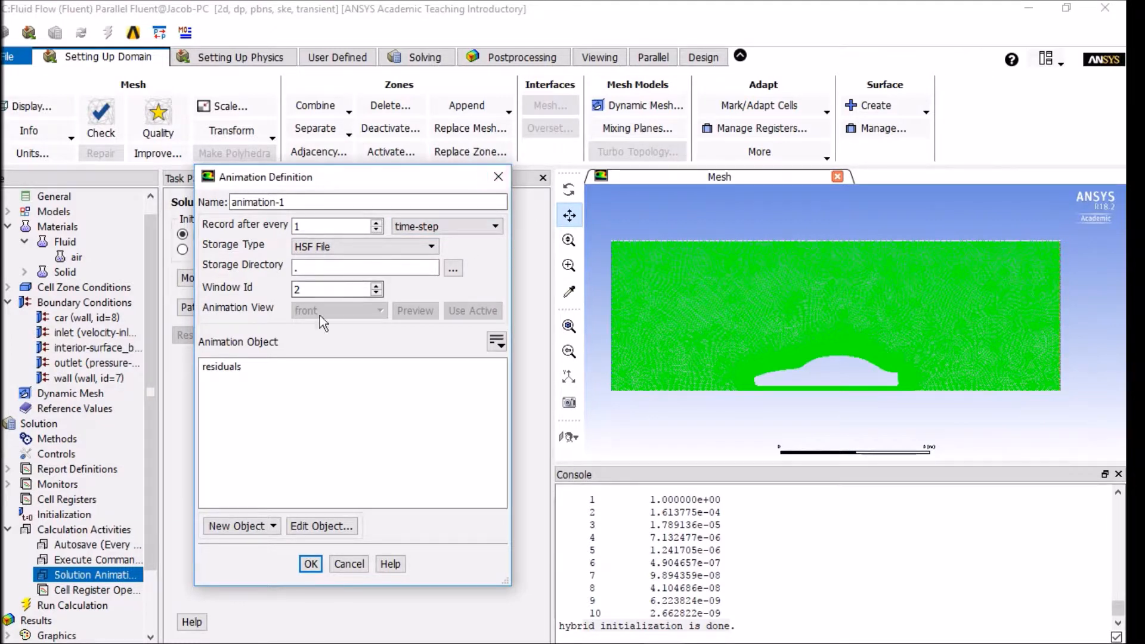
pyautogui.moveTo(285, 202); pyautogui.dragTo(228, 203)
pyautogui.write('velocity')
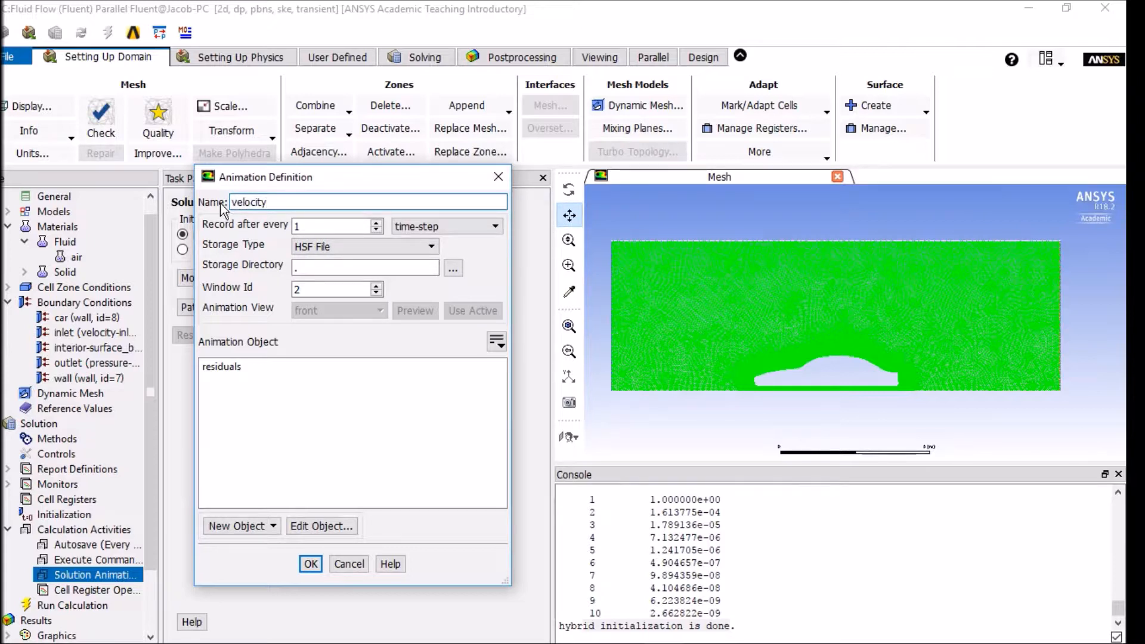
# Create a filled contour object for the animation and set its colormap size to 99.
pyautogui.click(242, 526)
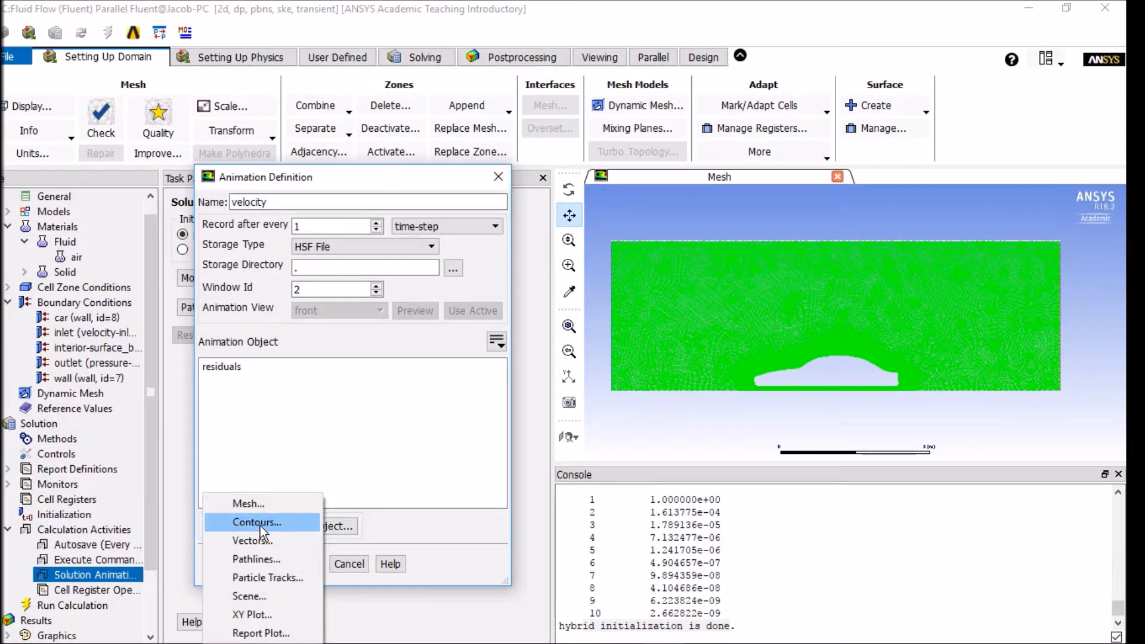
pyautogui.click(256, 520)
pyautogui.click(190, 283)
pyautogui.click(216, 470)
pyautogui.moveTo(321, 415); pyautogui.dragTo(280, 416)
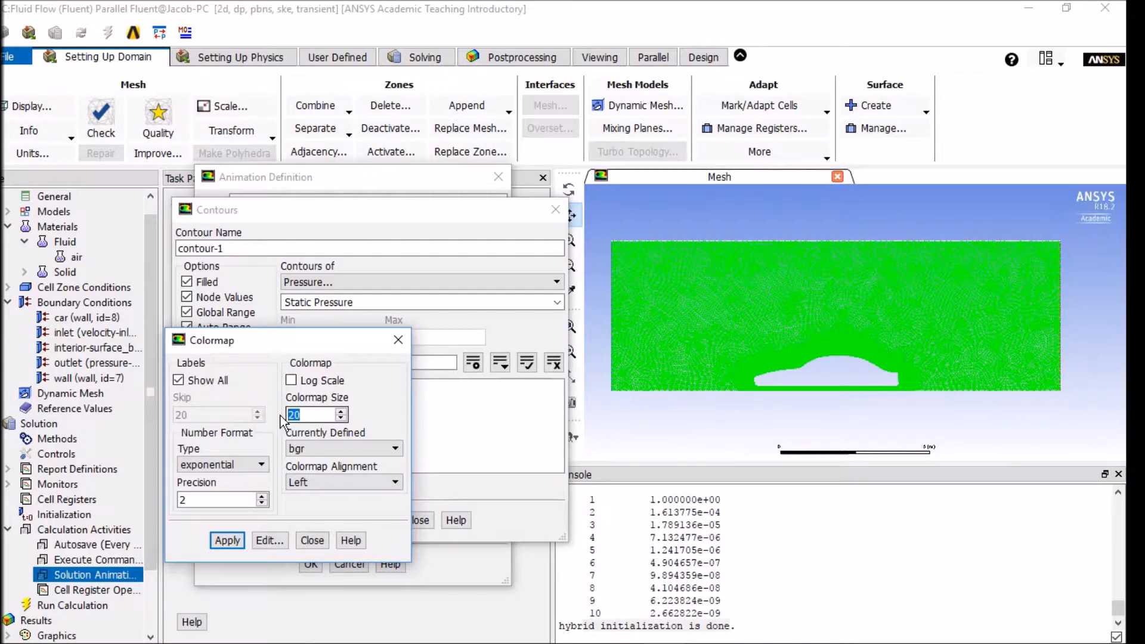
pyautogui.write('99')
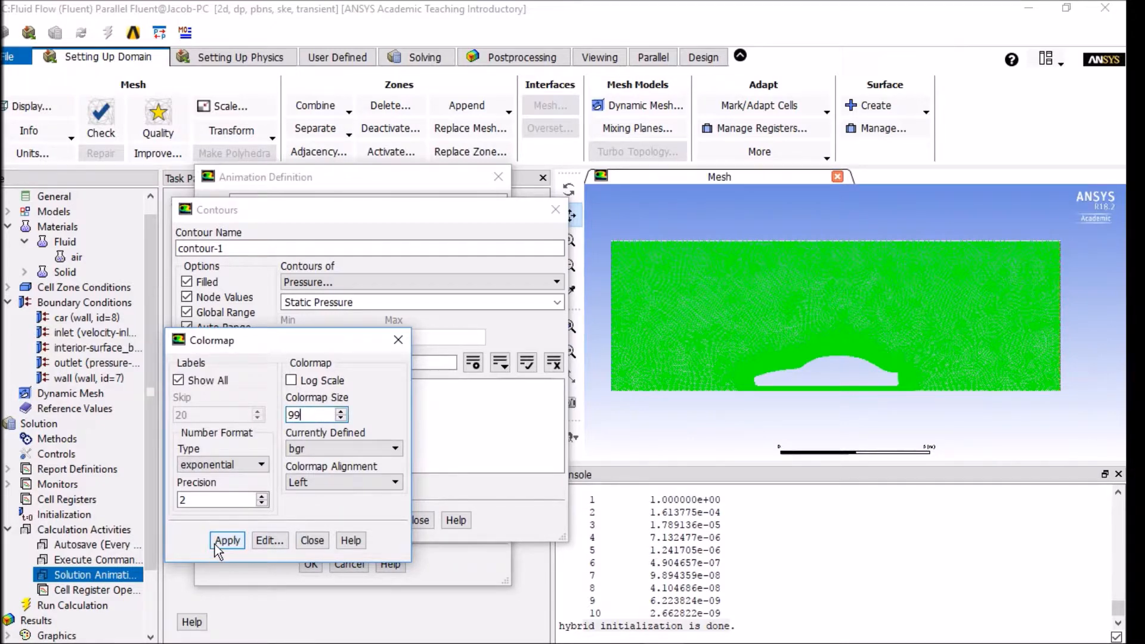
pyautogui.click(311, 540)
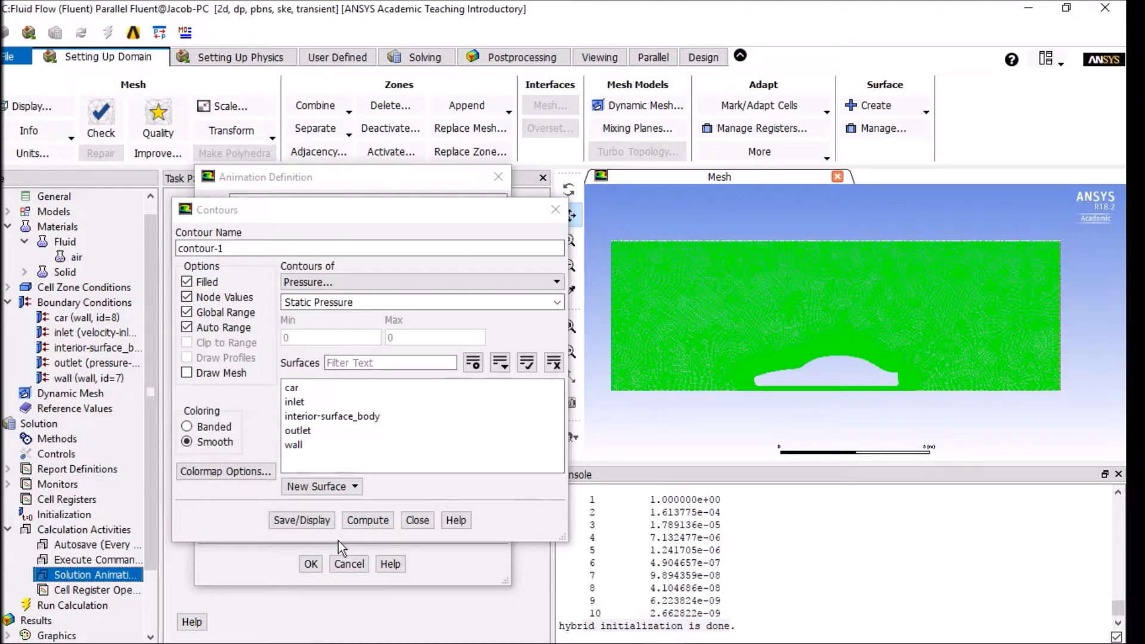
# Save and display the contour with velocity magnitude as its variable, and select it as the animation object.
pyautogui.click(306, 285)
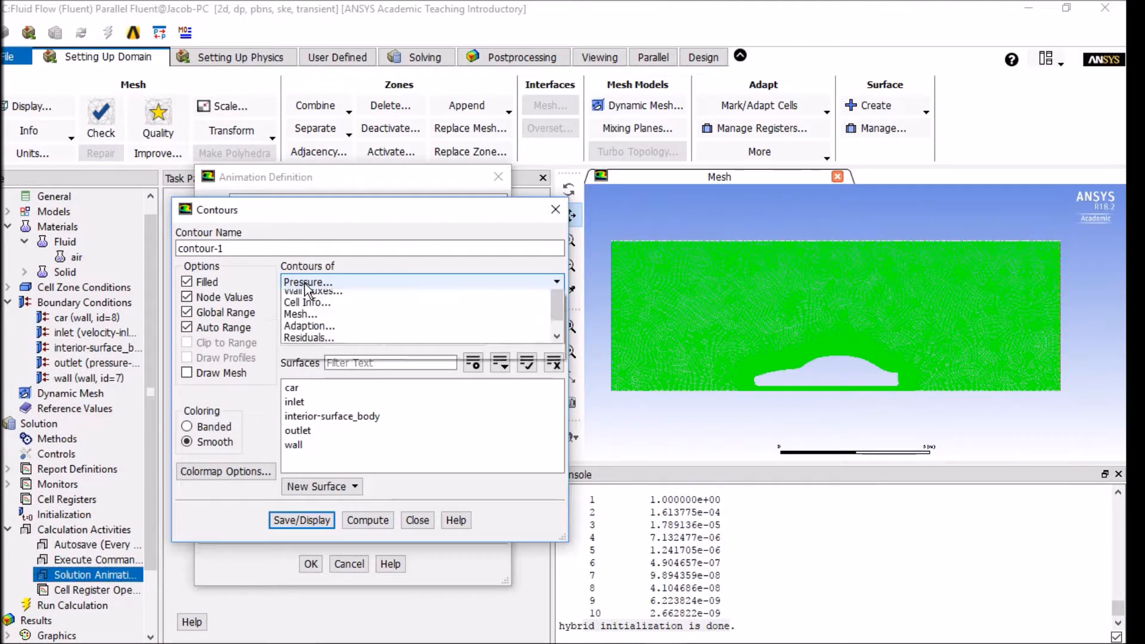
pyautogui.click(313, 314)
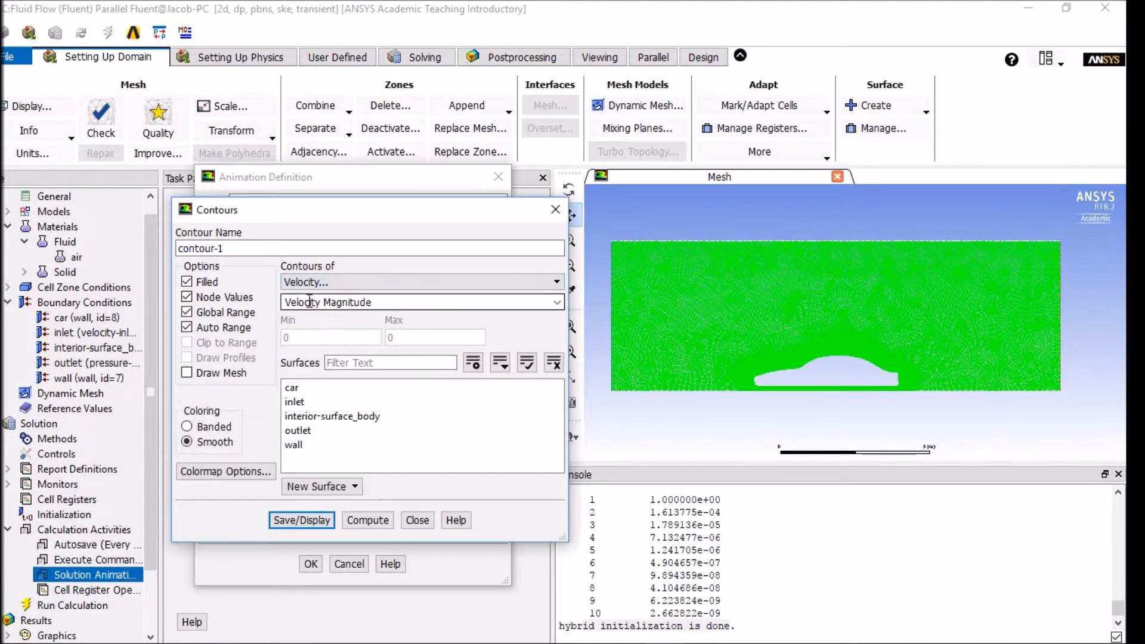
pyautogui.click(309, 519)
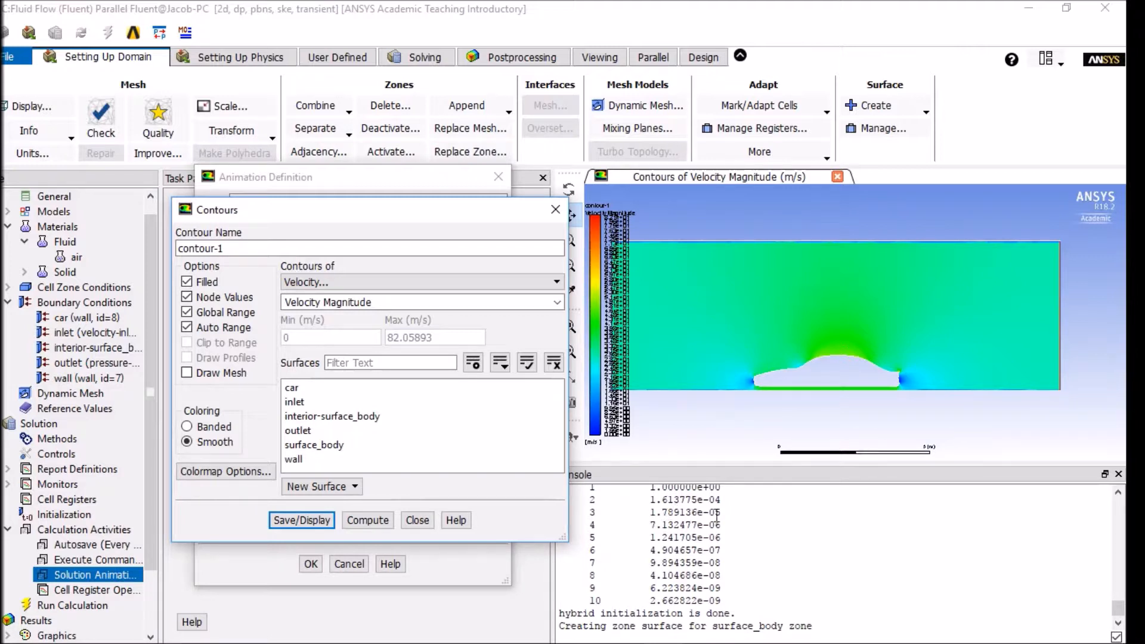
pyautogui.click(417, 520)
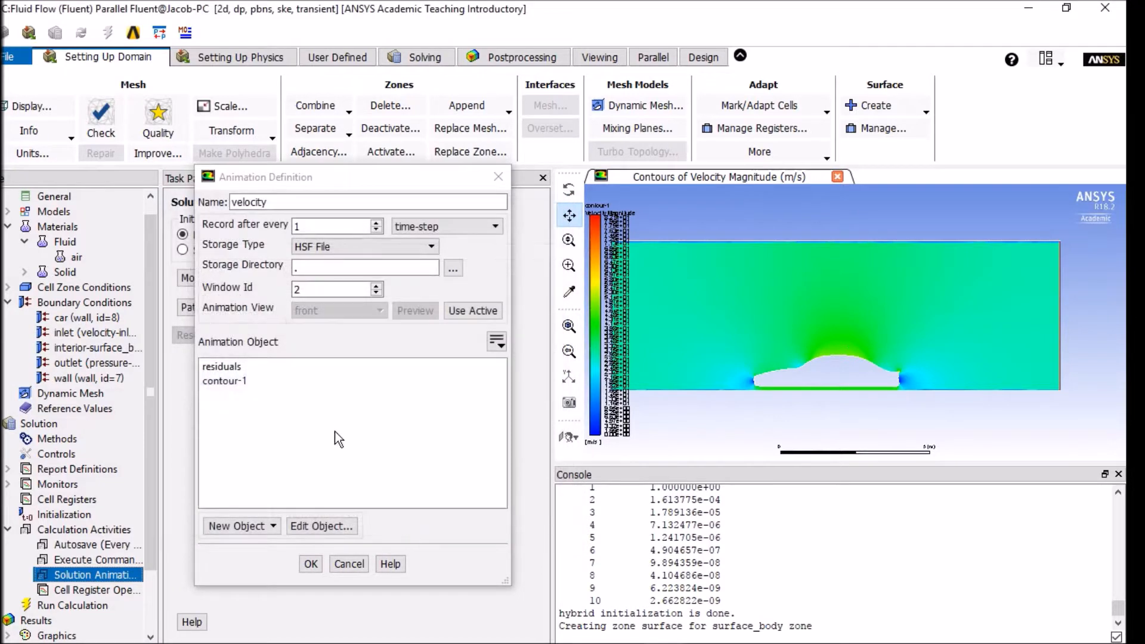
pyautogui.click(238, 383)
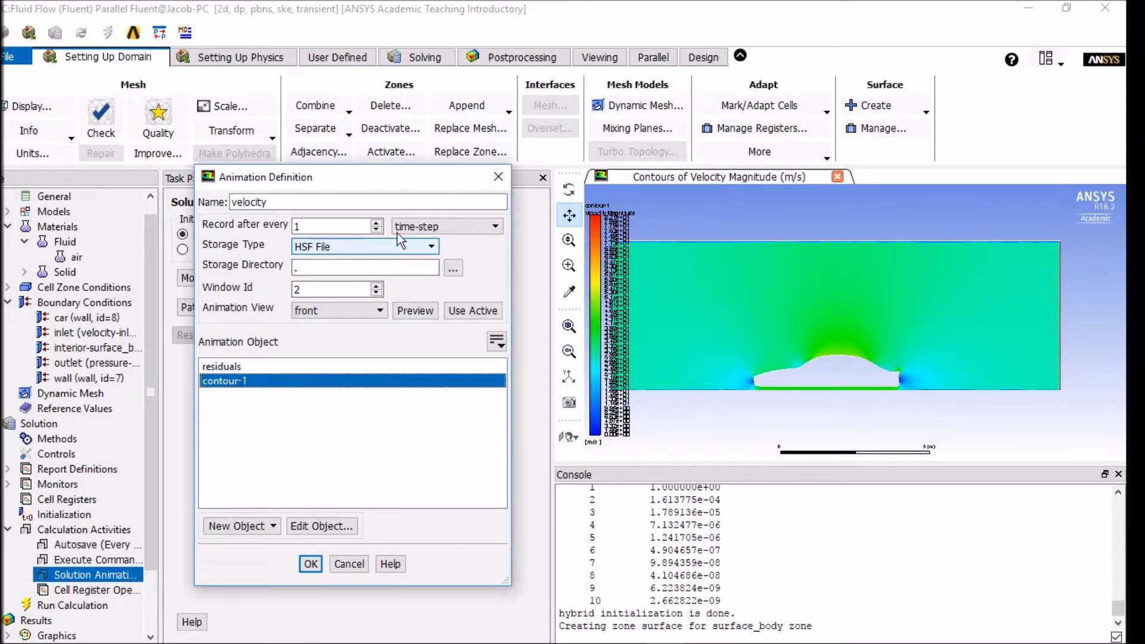
# Confirm the velocity animation definition and start a second solution animation definition named pressure.
pyautogui.click(310, 563)
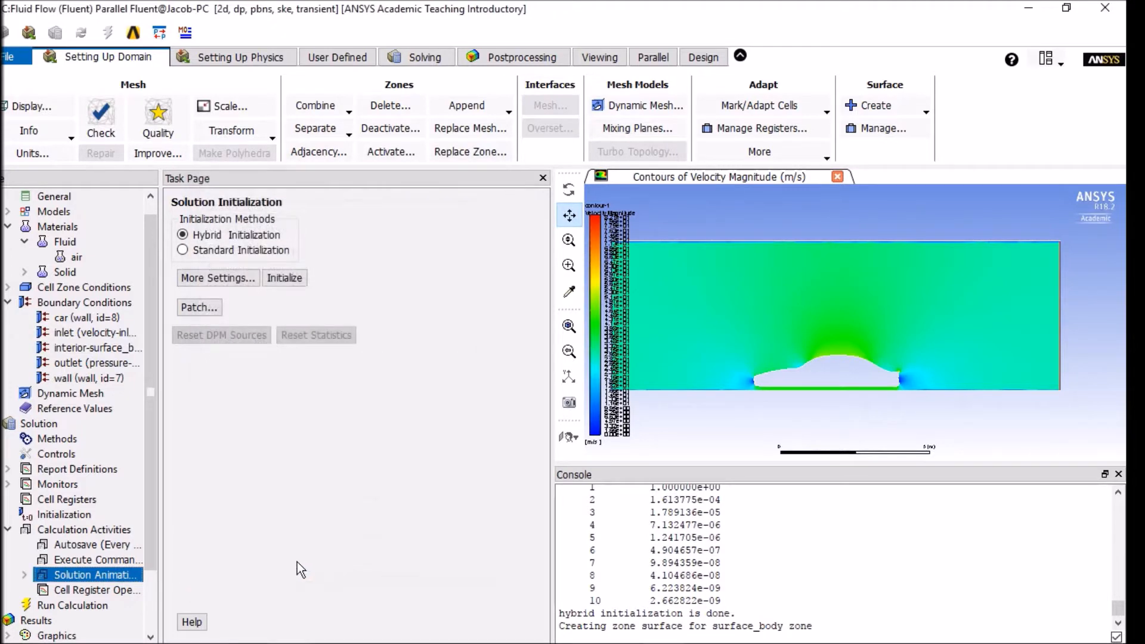
pyautogui.click(25, 575)
pyautogui.click(74, 590)
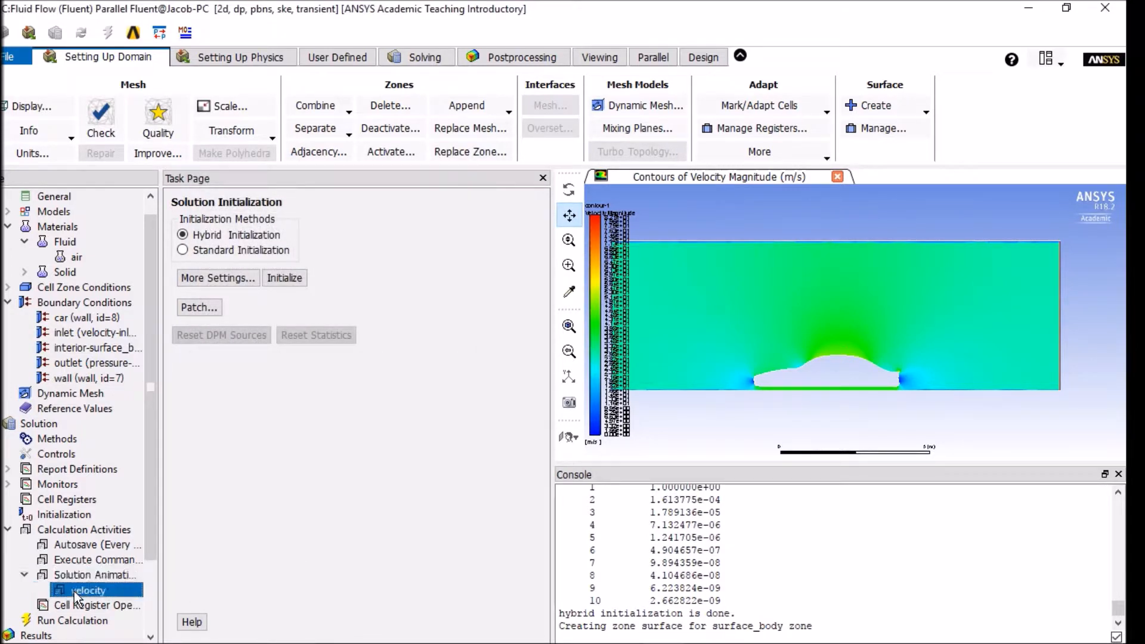
pyautogui.doubleClick(71, 575)
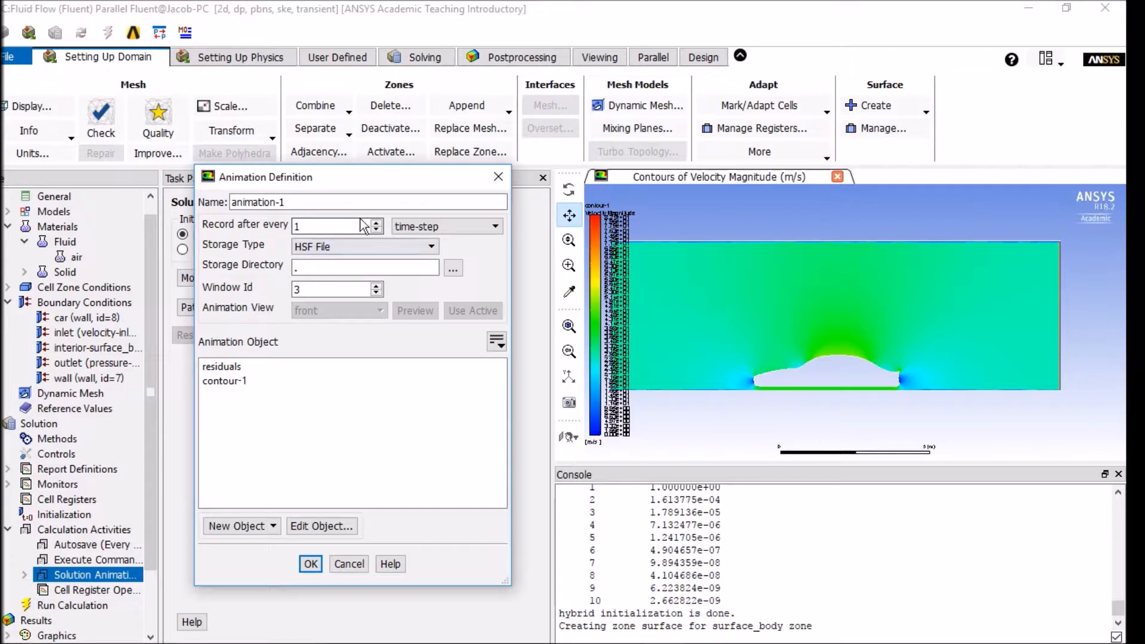
pyautogui.doubleClick(265, 203)
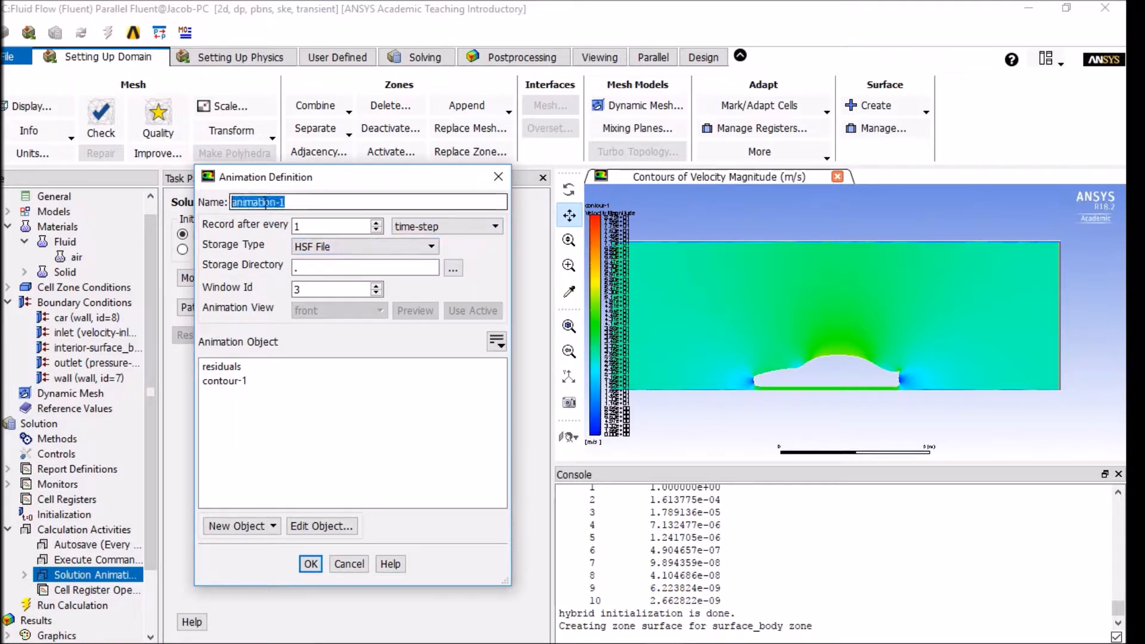
pyautogui.write('pressure')
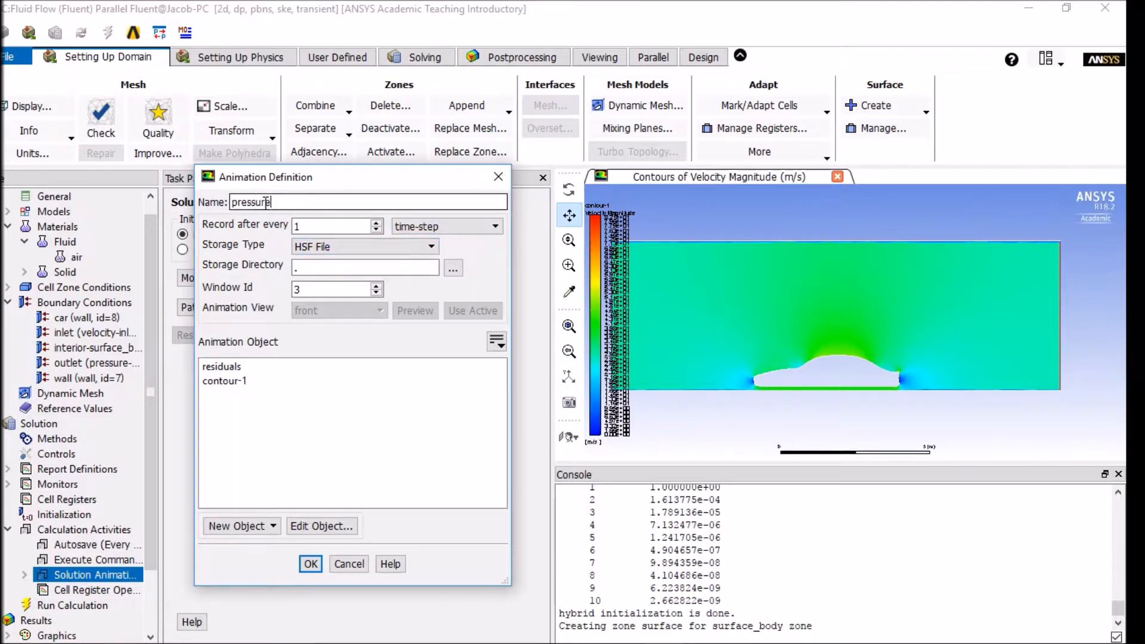
# Create a new contour object for the pressure animation with smooth coloring and a colormap size of 99.
pyautogui.click(256, 525)
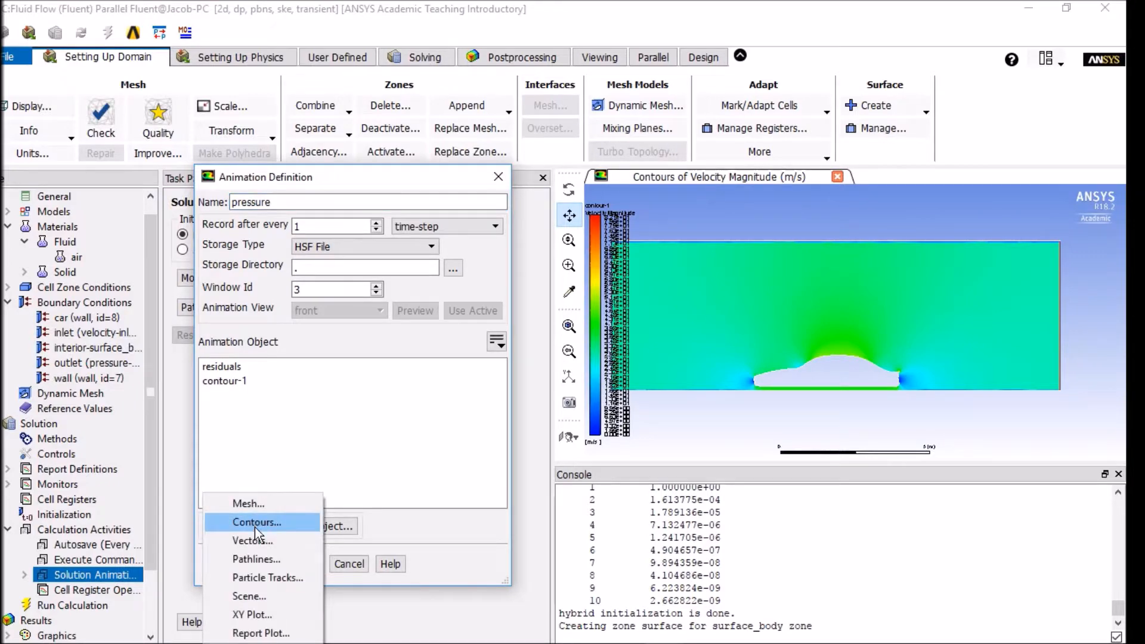
pyautogui.click(256, 523)
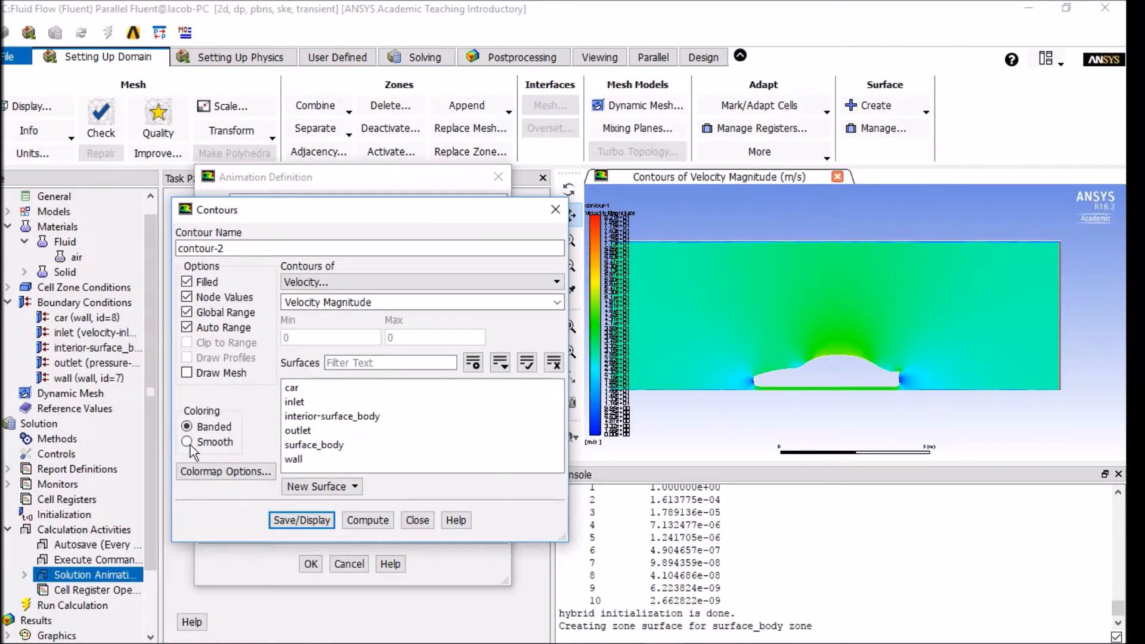
pyautogui.click(215, 473)
pyautogui.doubleClick(312, 414)
pyautogui.write('99')
pyautogui.click(227, 539)
pyautogui.click(312, 541)
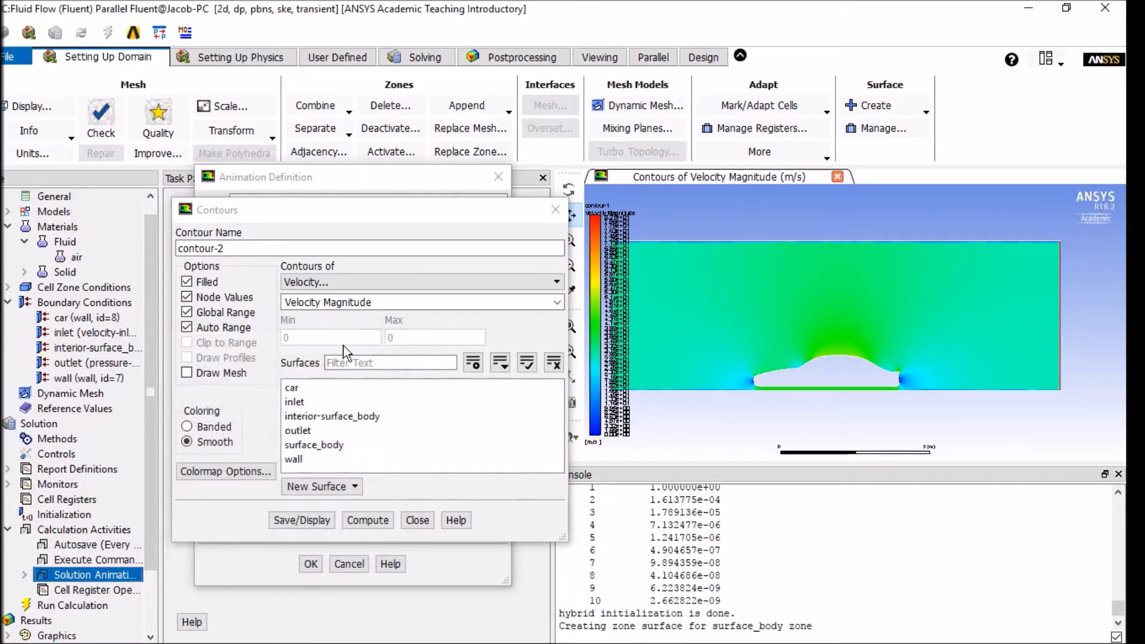
# Save and display the contour with static pressure as its variable, and confirm the pressure animation with contour-2 as its object.
pyautogui.click(346, 286)
pyautogui.click(334, 298)
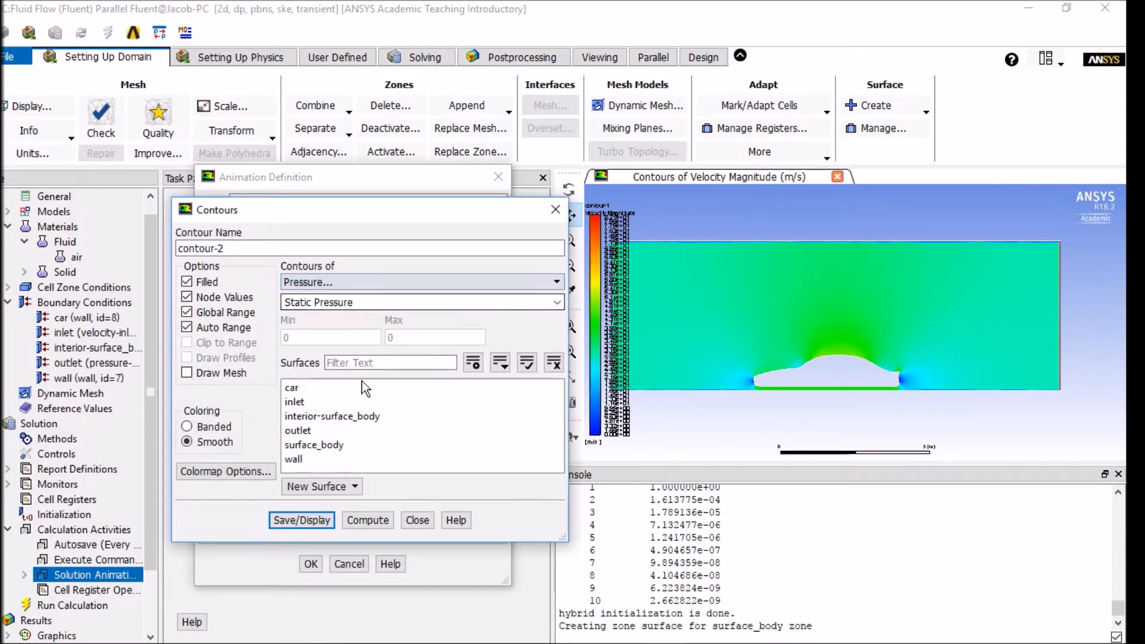
pyautogui.click(329, 522)
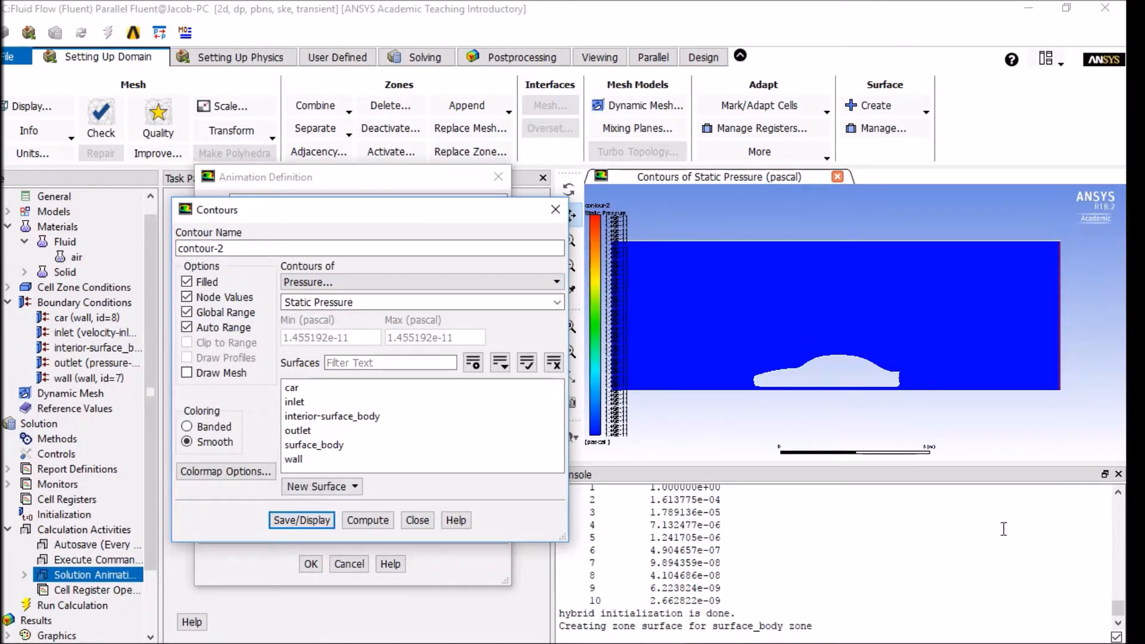
pyautogui.click(416, 520)
pyautogui.click(246, 396)
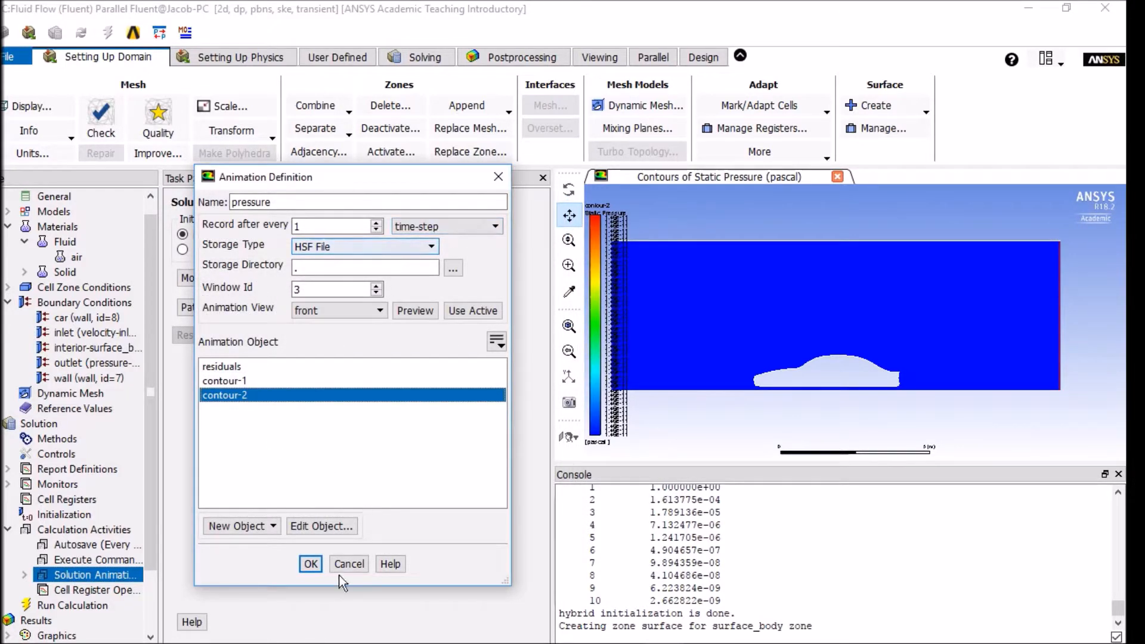
pyautogui.click(311, 564)
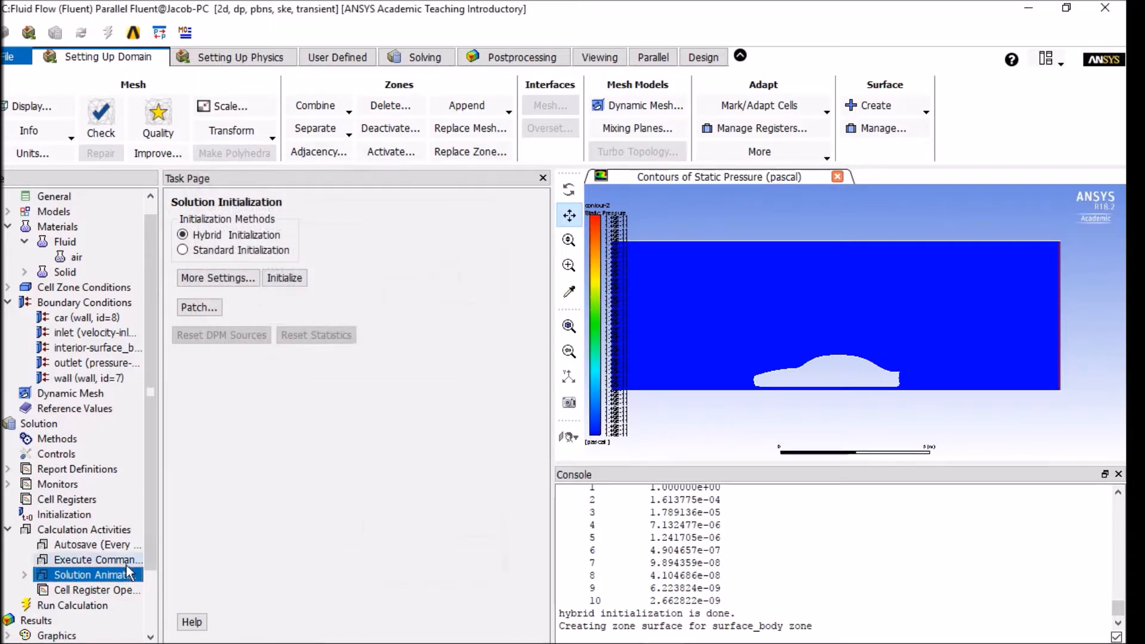
# Set the run calculation to a time step size of 0.5 s and 1000 time steps.
pyautogui.scroll(-2, 77, 571)
pyautogui.click(24, 499)
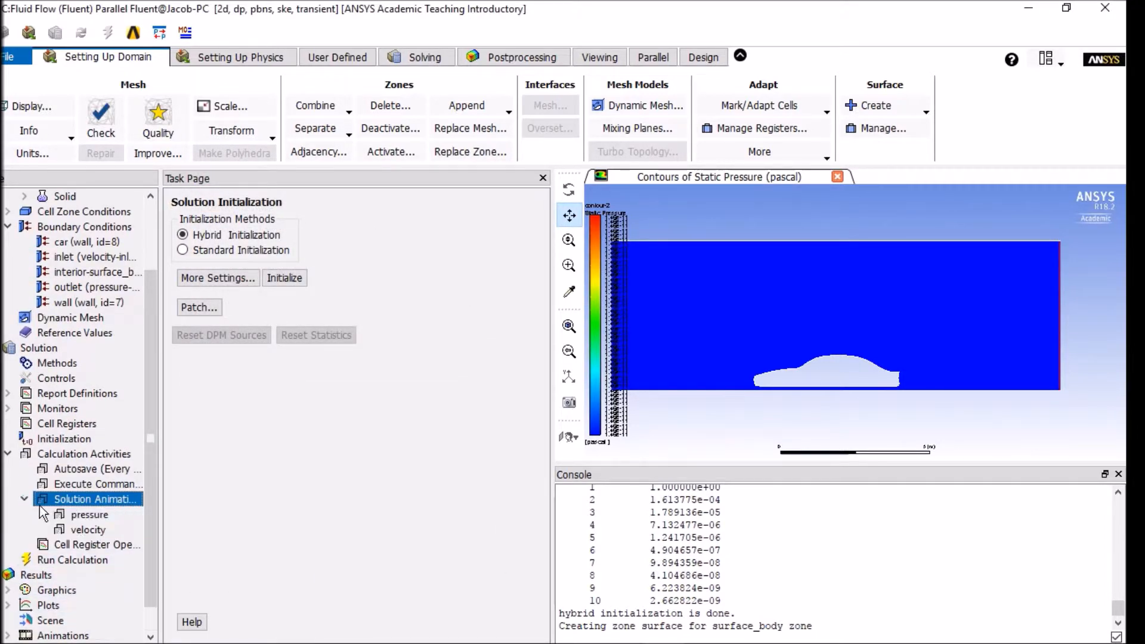
pyautogui.click(80, 530)
pyautogui.scroll(-1, 78, 559)
pyautogui.click(77, 529)
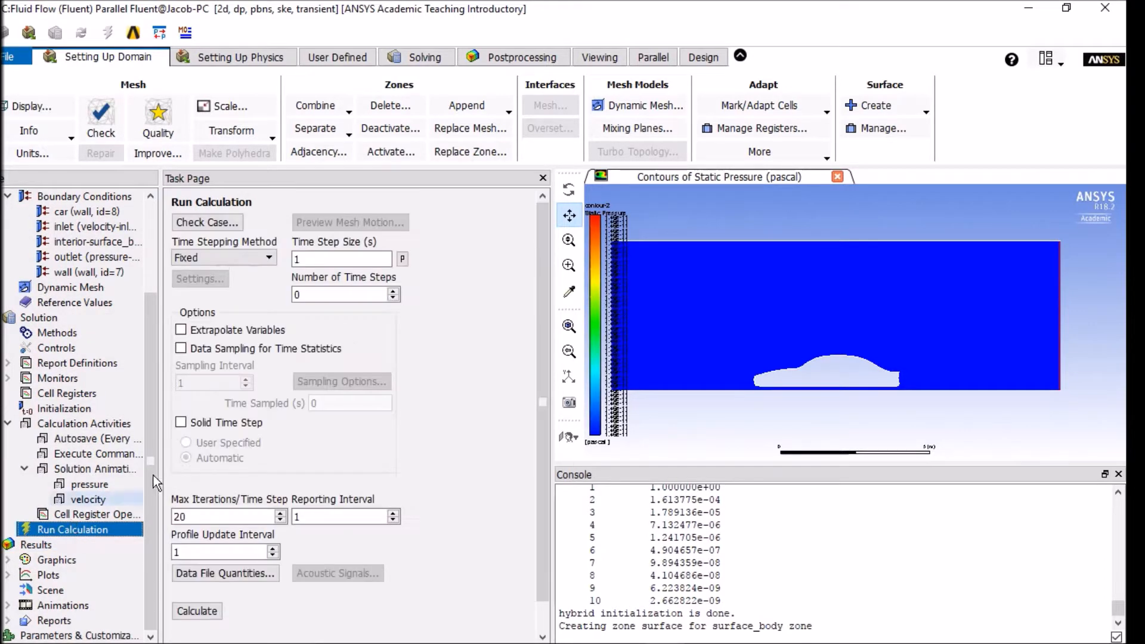
pyautogui.write('0.5')
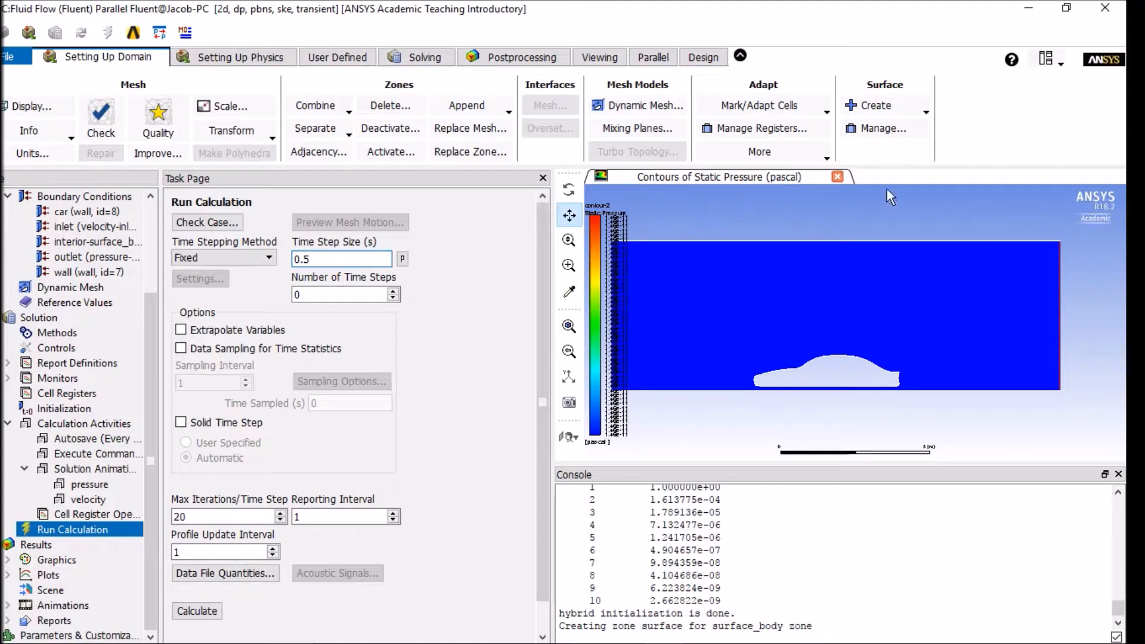
pyautogui.press('Tab')
pyautogui.write('10')
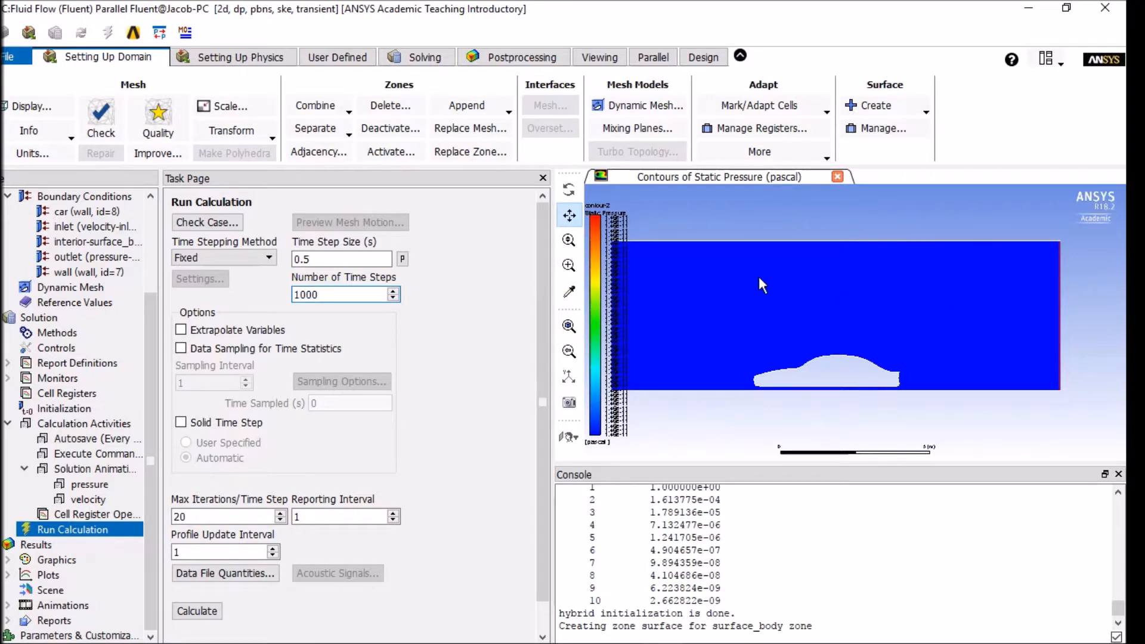
# Set the maximum iterations per time step to 30 and start the calculation.
pyautogui.moveTo(758, 278); pyautogui.dragTo(783, 283)
pyautogui.moveTo(220, 518); pyautogui.dragTo(150, 516)
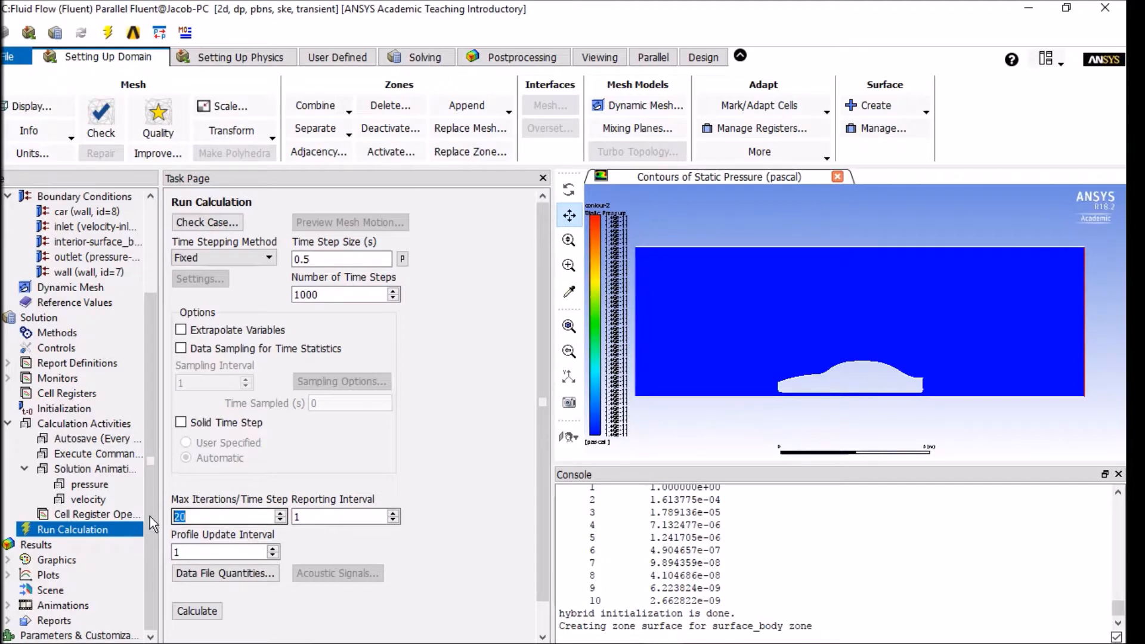
pyautogui.write('30')
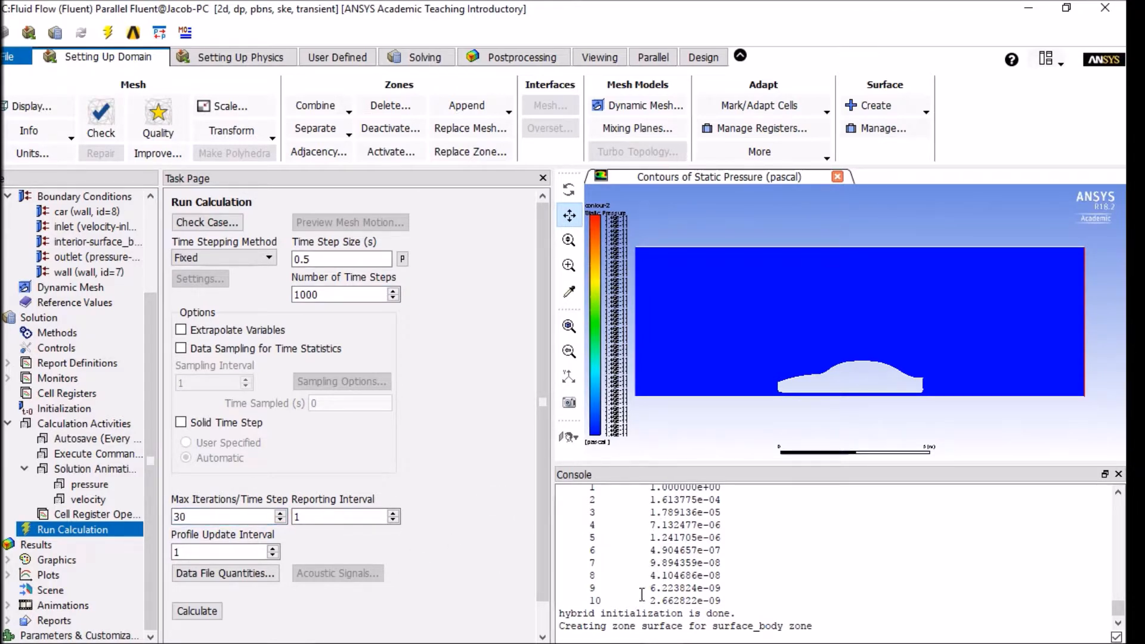
pyautogui.click(195, 612)
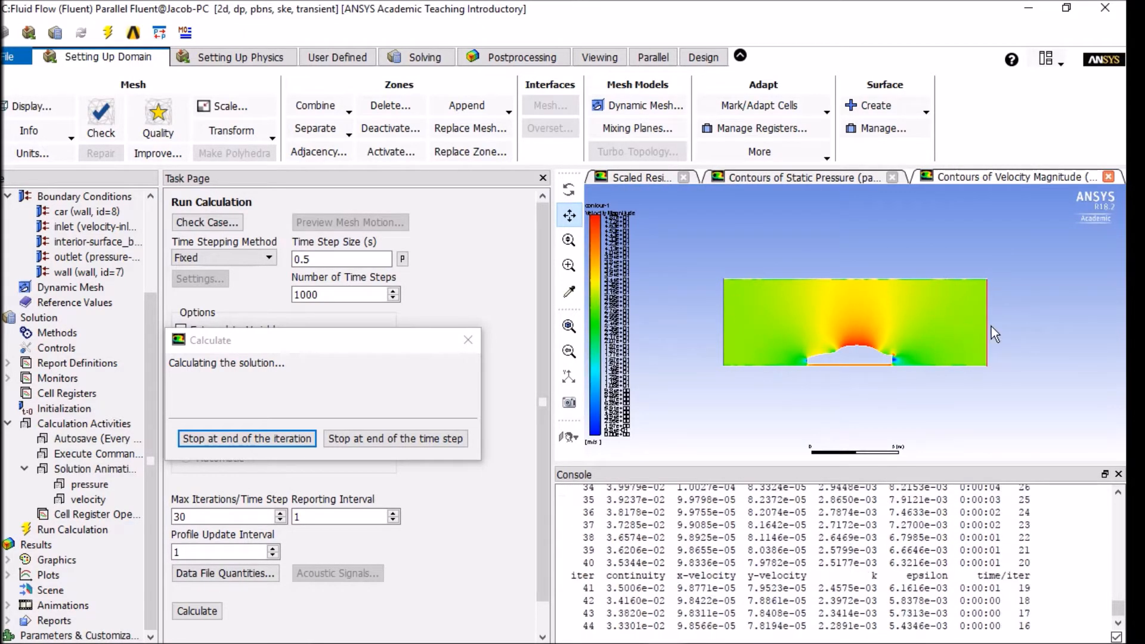
pyautogui.scroll(5, 849, 352)
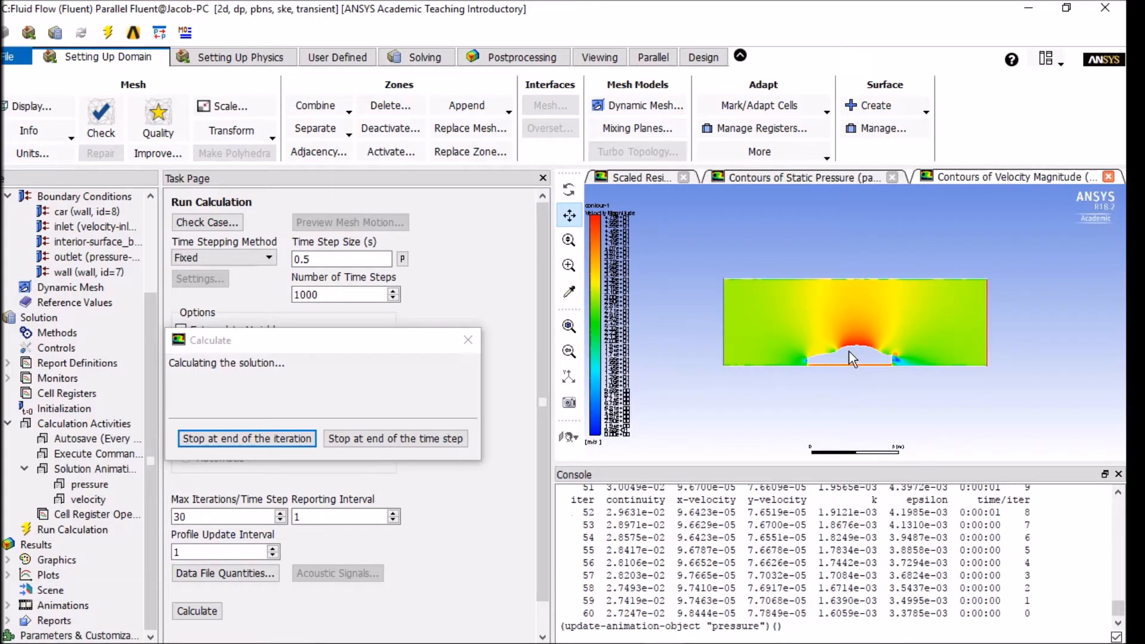
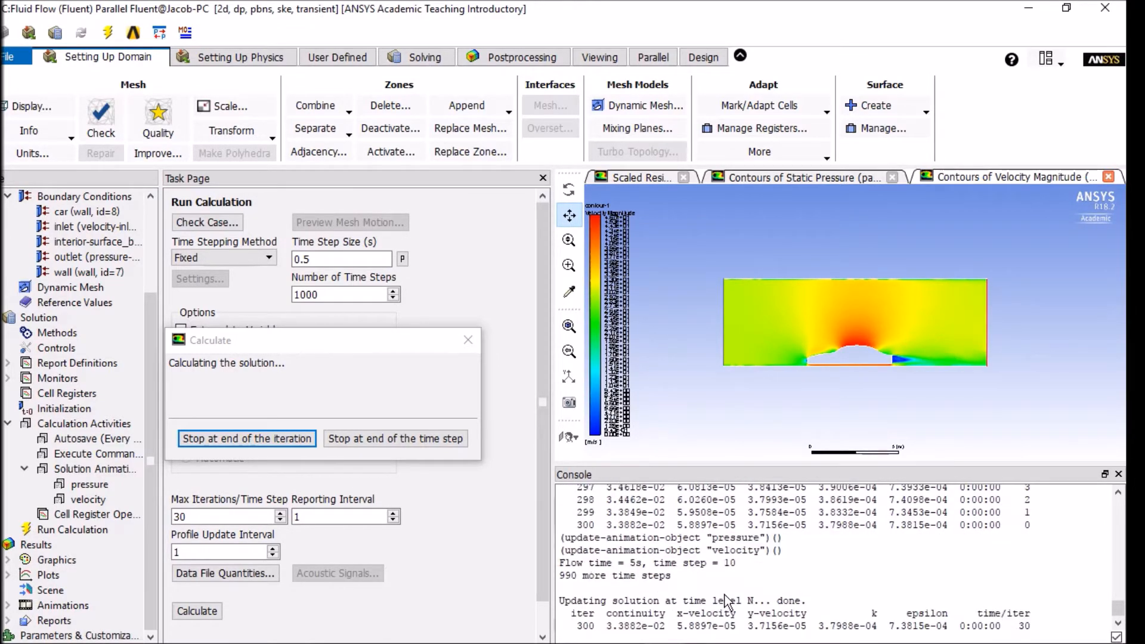
pyautogui.click(626, 633)
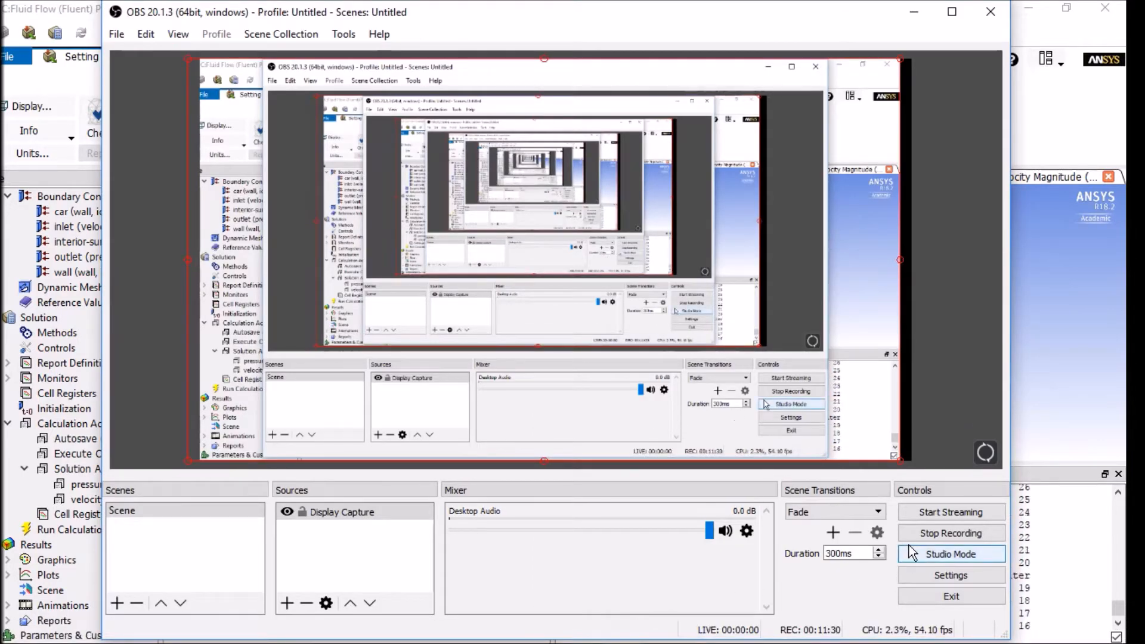
pyautogui.click(965, 533)
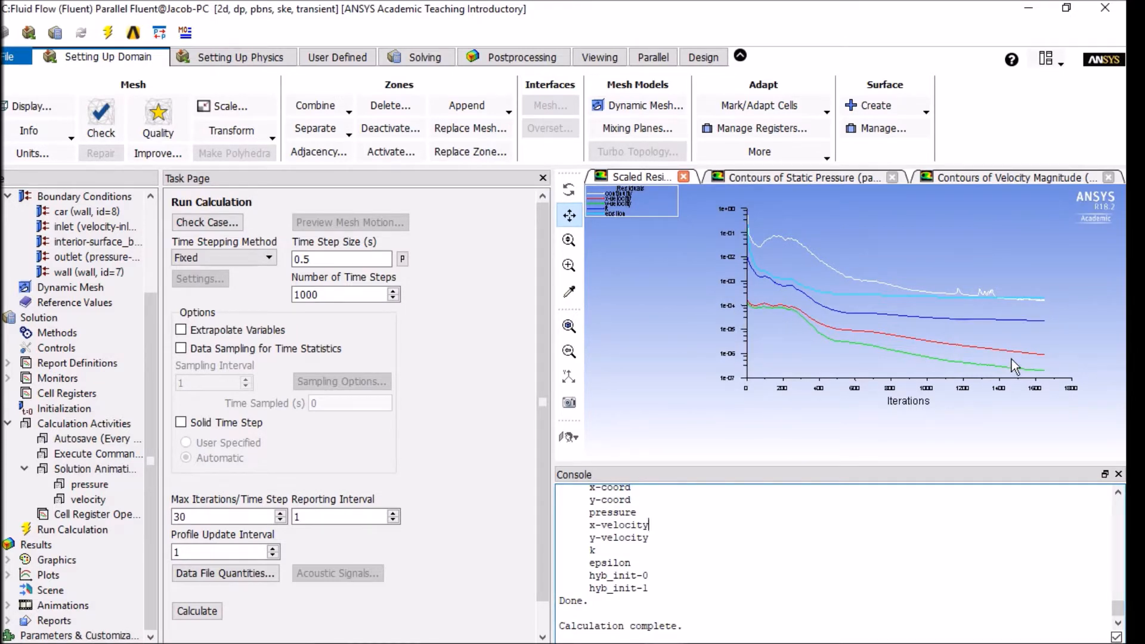
# View the static pressure and velocity magnitude contours, and open the solution animation playback.
pyautogui.click(833, 179)
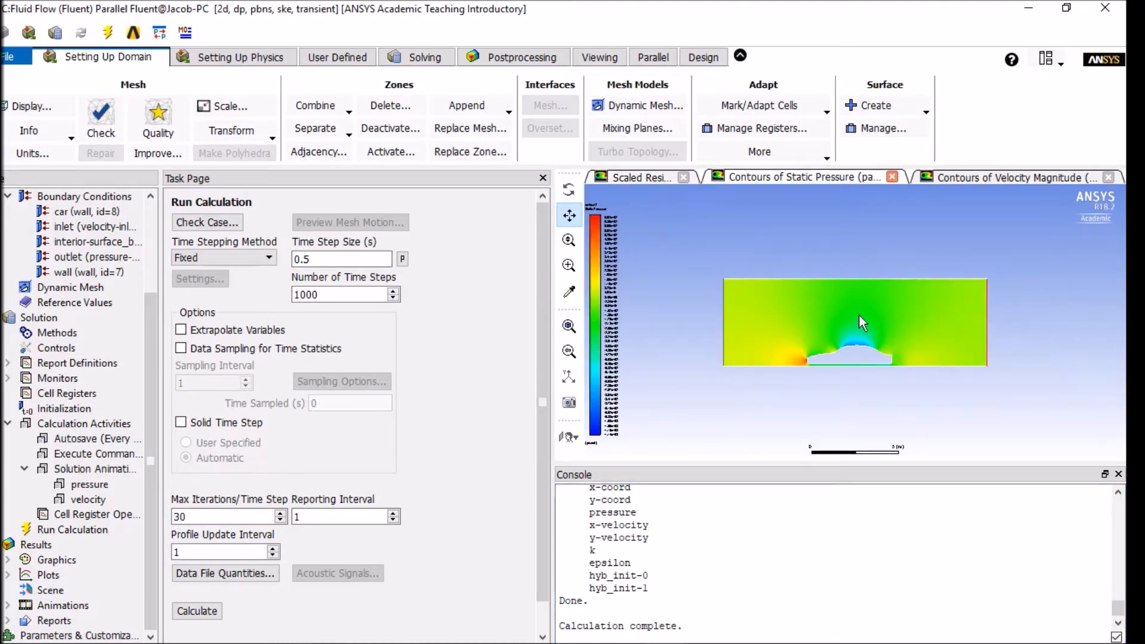
pyautogui.click(972, 177)
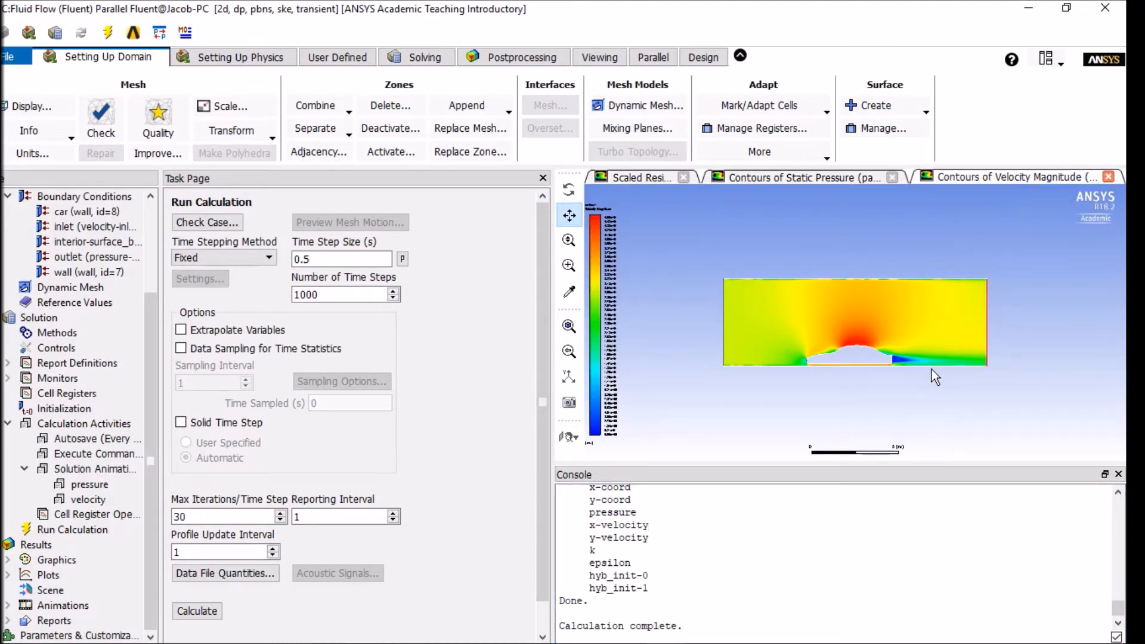
pyautogui.click(8, 605)
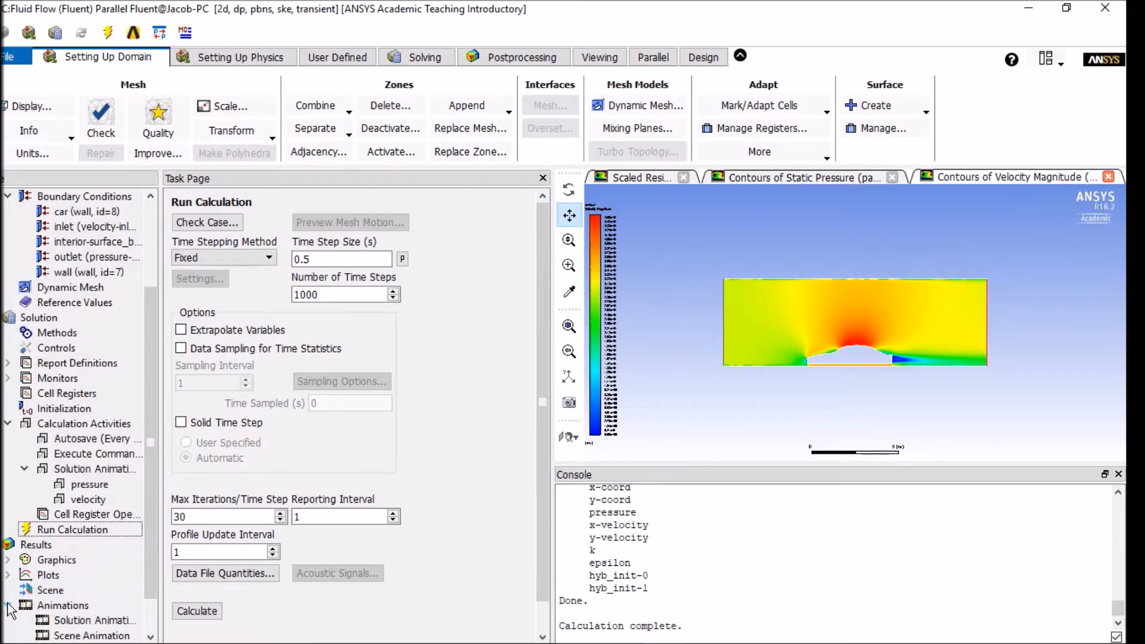
pyautogui.scroll(-1, 59, 585)
pyautogui.click(79, 576)
pyautogui.doubleClick(78, 576)
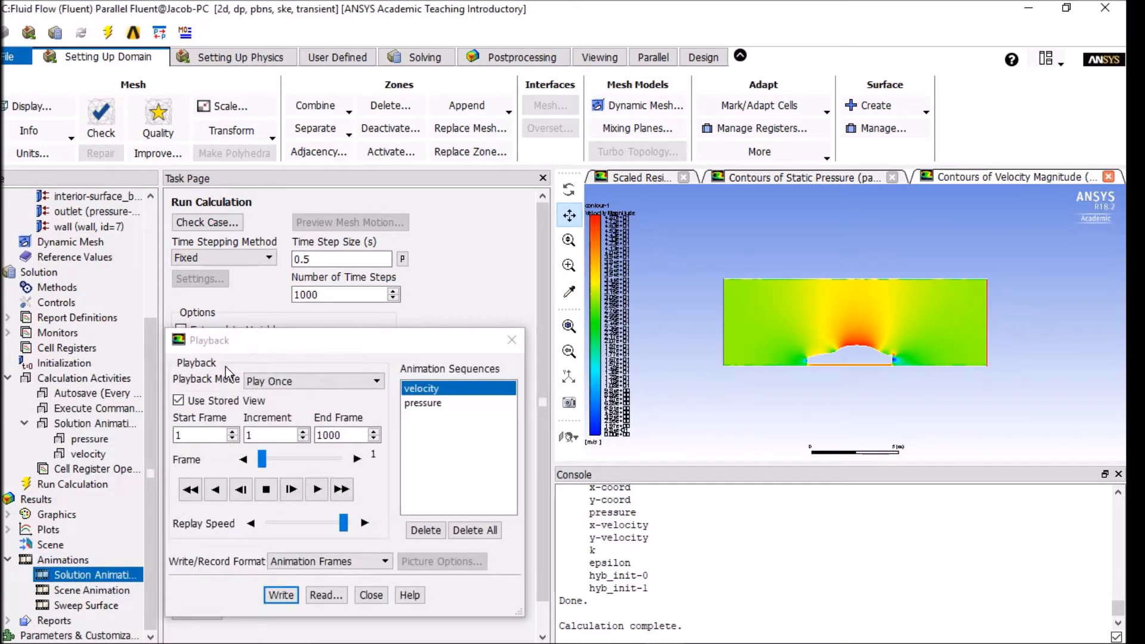
pyautogui.moveTo(258, 342); pyautogui.dragTo(295, 232)
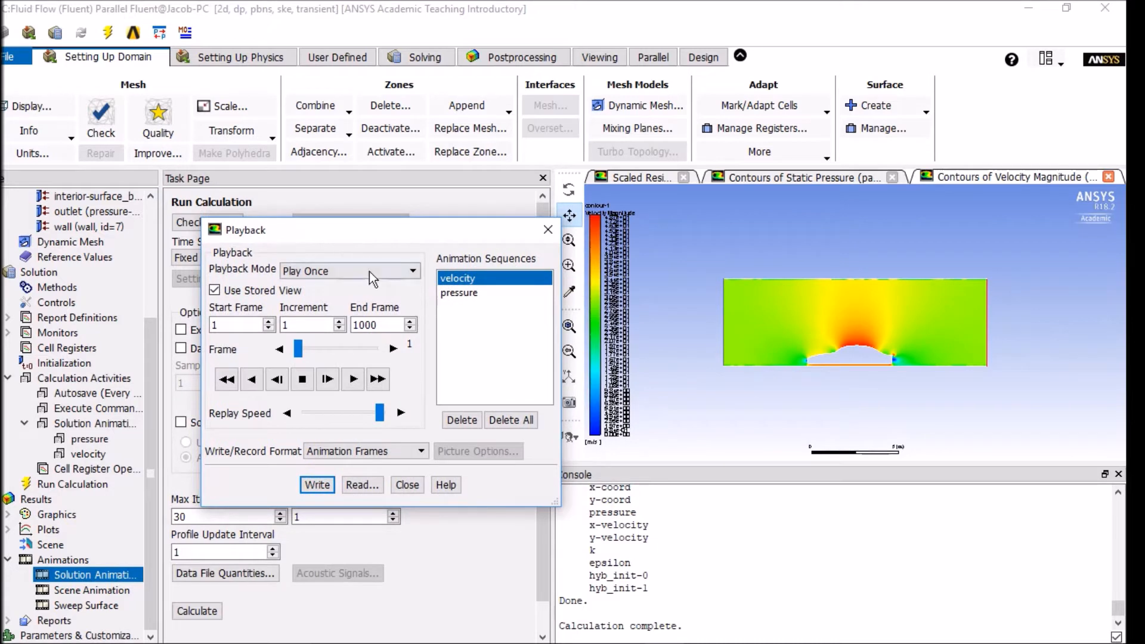
# Turn off the stored view for the velocity animation sequence and frame the view closer around the car.
pyautogui.click(222, 293)
pyautogui.scroll(5, 880, 310)
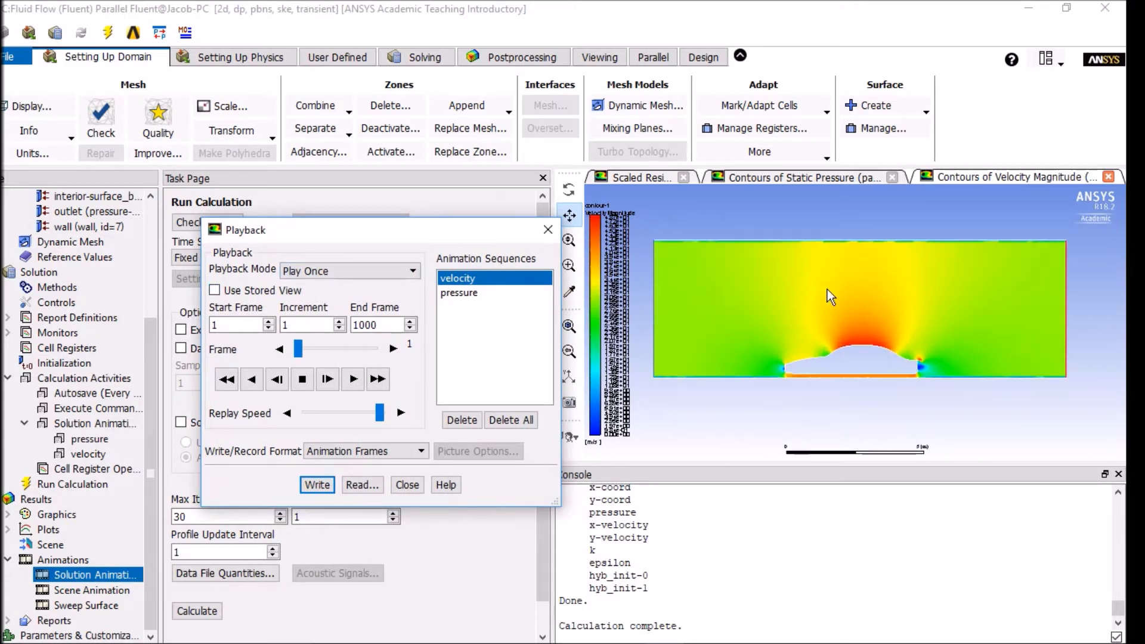
pyautogui.scroll(-2, 901, 341)
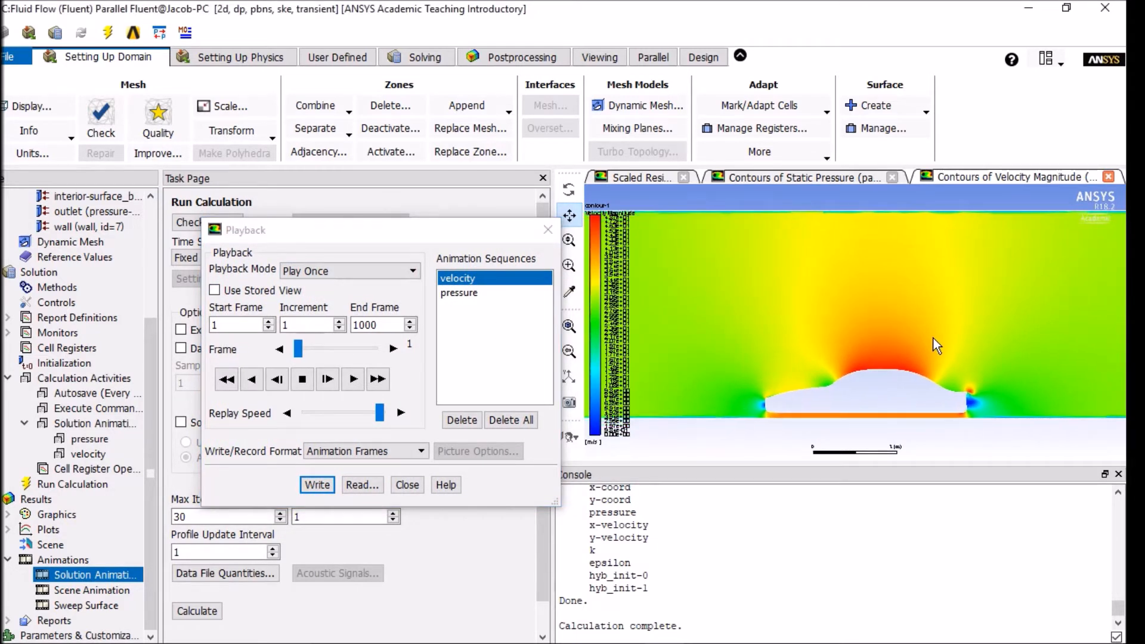
pyautogui.click(463, 277)
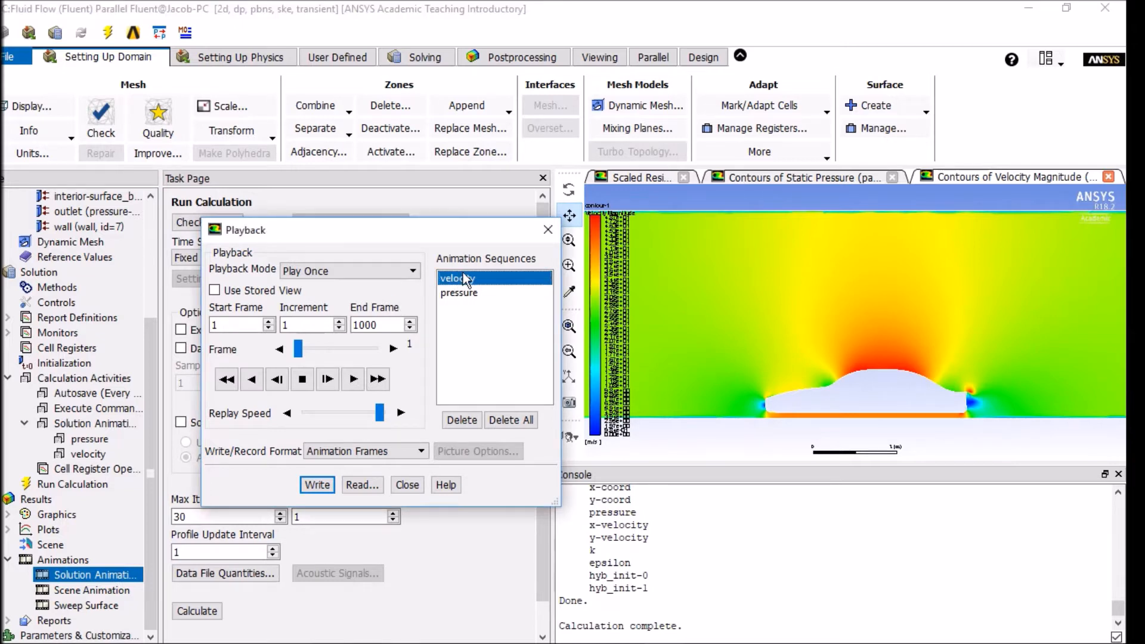
pyautogui.moveTo(915, 362); pyautogui.dragTo(917, 364)
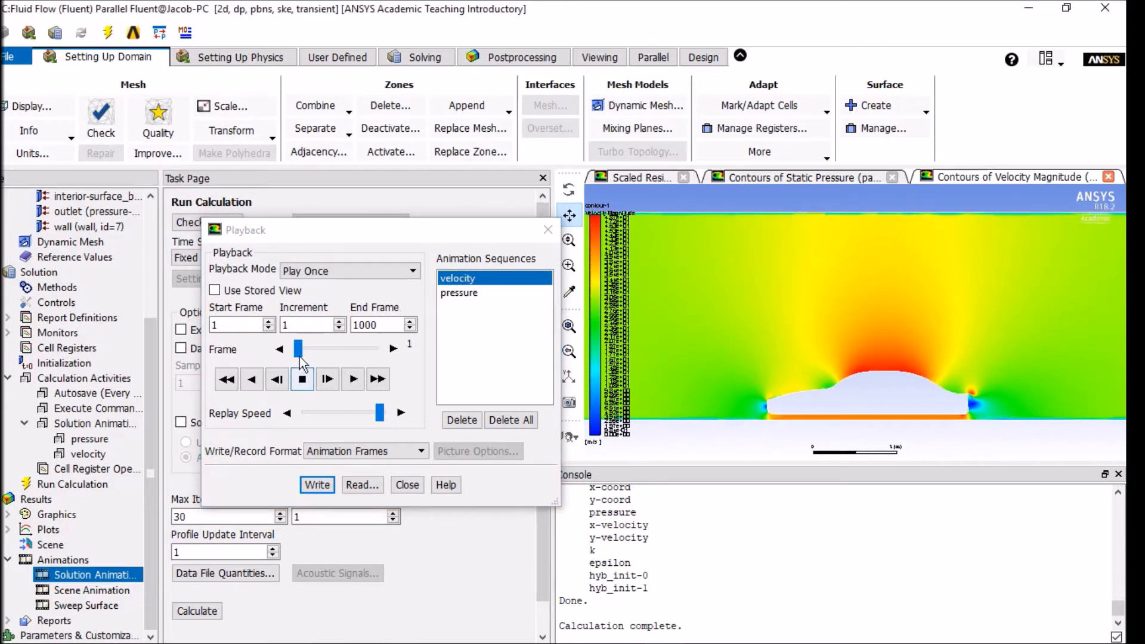
# Play the velocity animation to preview the airflow around the car, and stop it.
pyautogui.click(303, 349)
pyautogui.moveTo(348, 348); pyautogui.dragTo(246, 349)
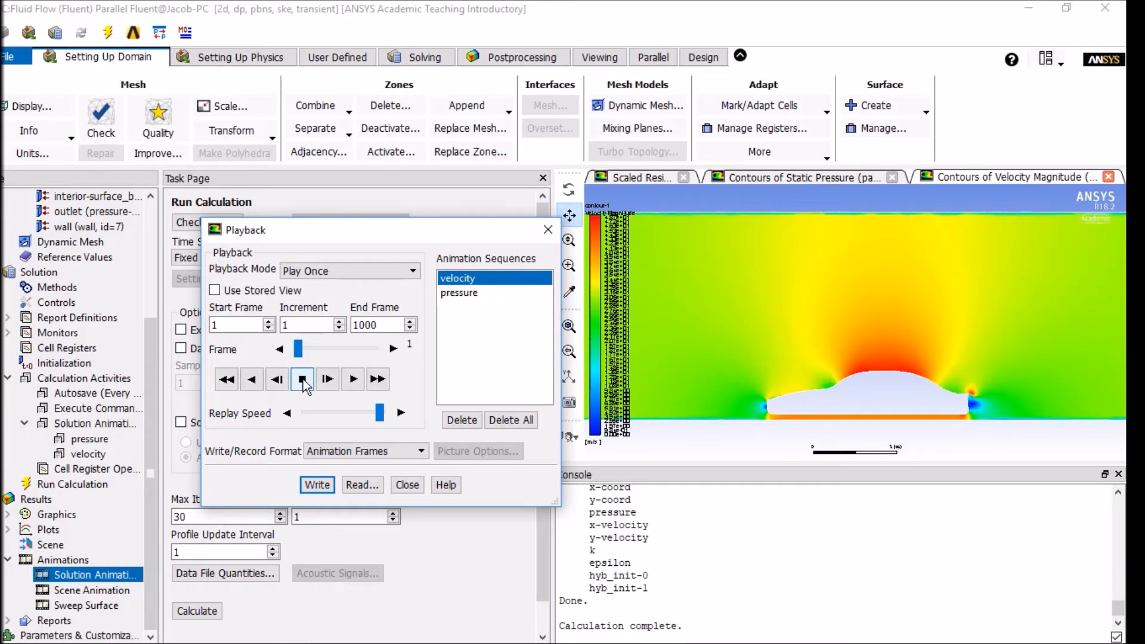
pyautogui.click(353, 379)
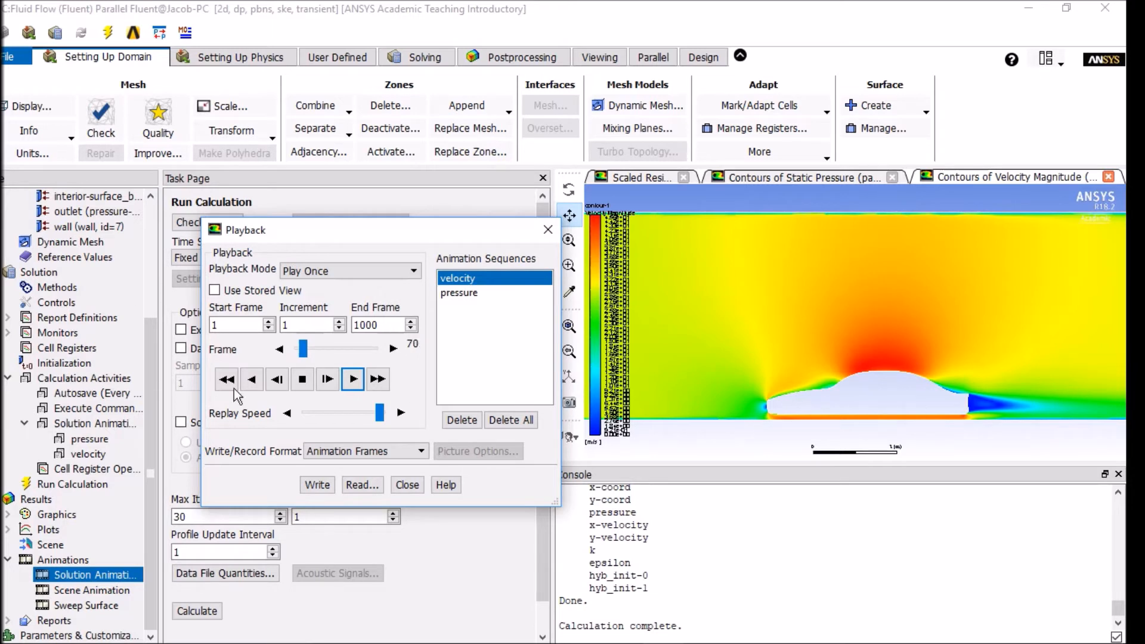
pyautogui.click(302, 378)
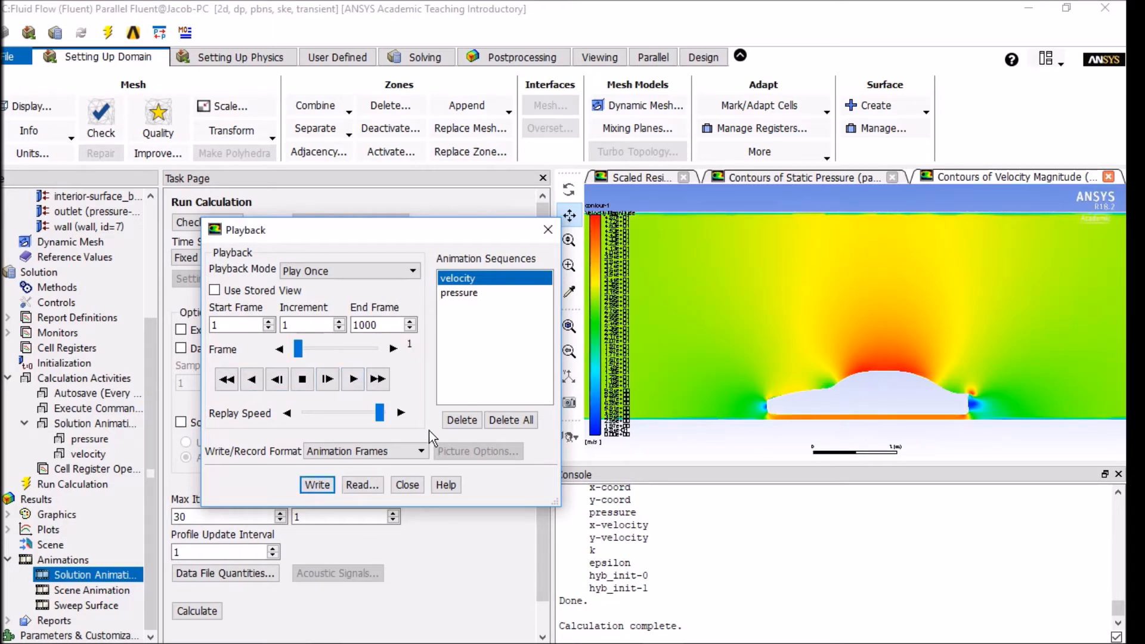
# Write the velocity animation sequence to a file in MPEG format.
pyautogui.click(388, 452)
pyautogui.click(342, 486)
pyautogui.click(312, 485)
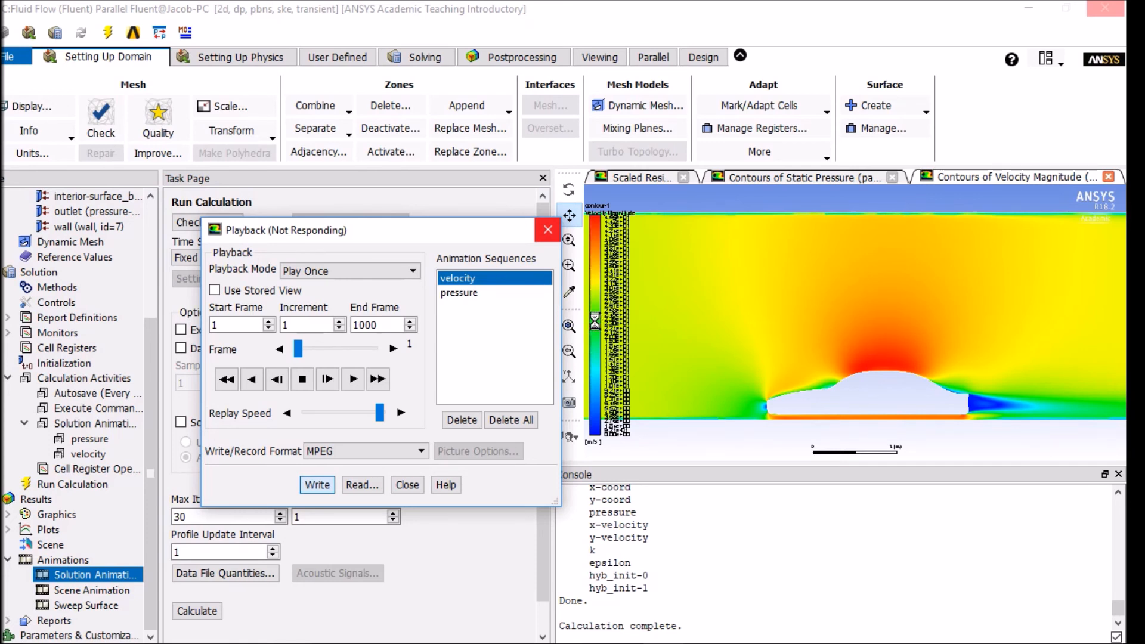
pyautogui.moveTo(627, 639)
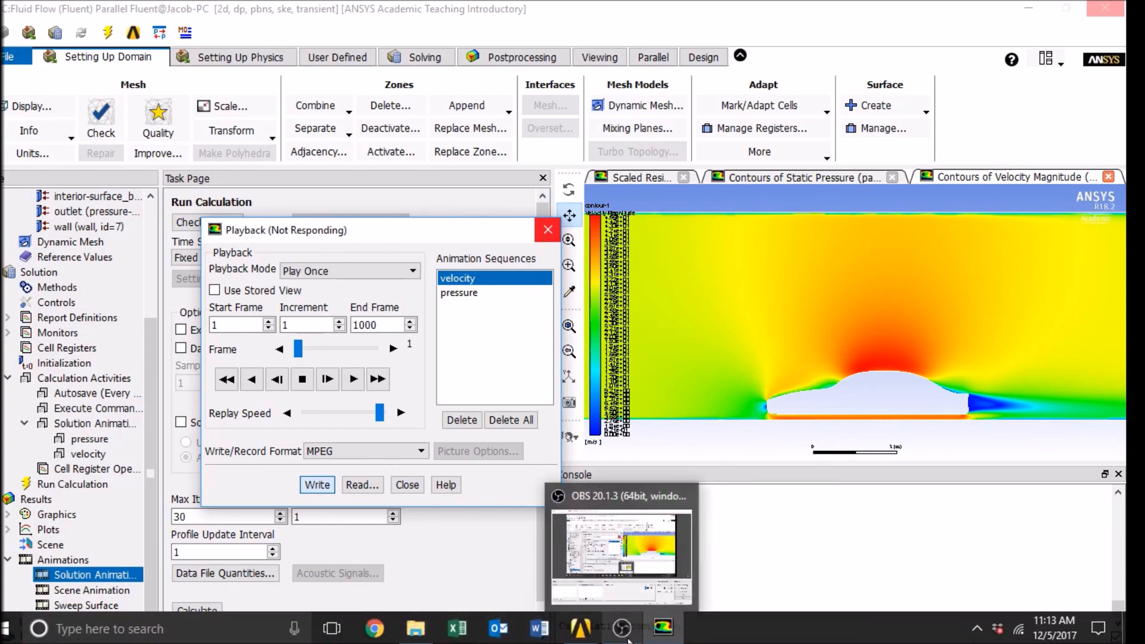
pyautogui.click(624, 596)
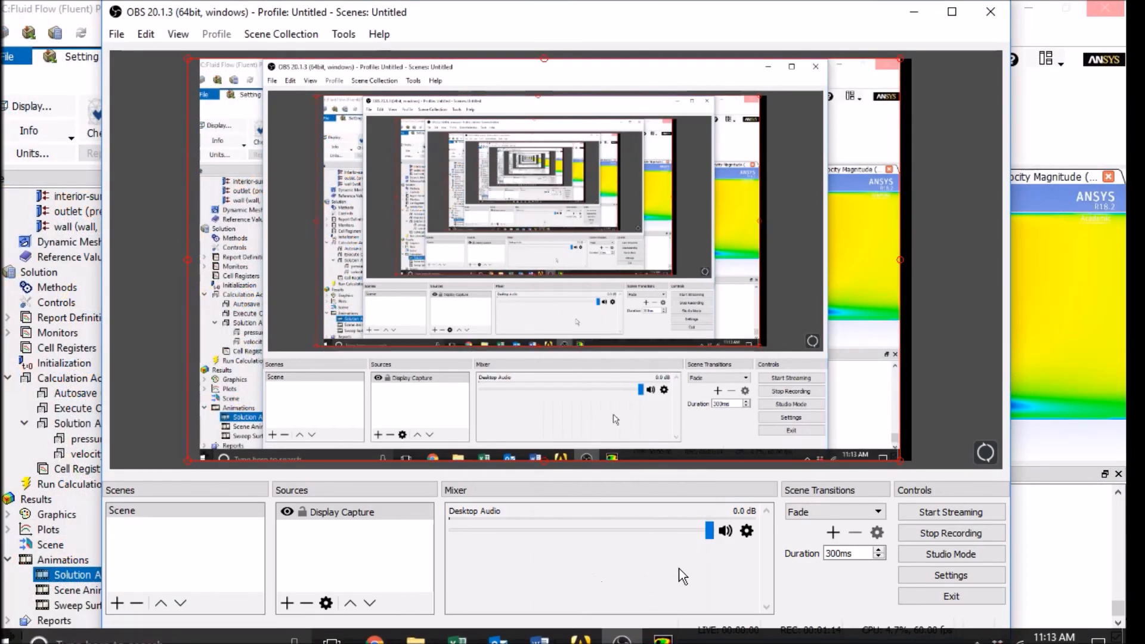